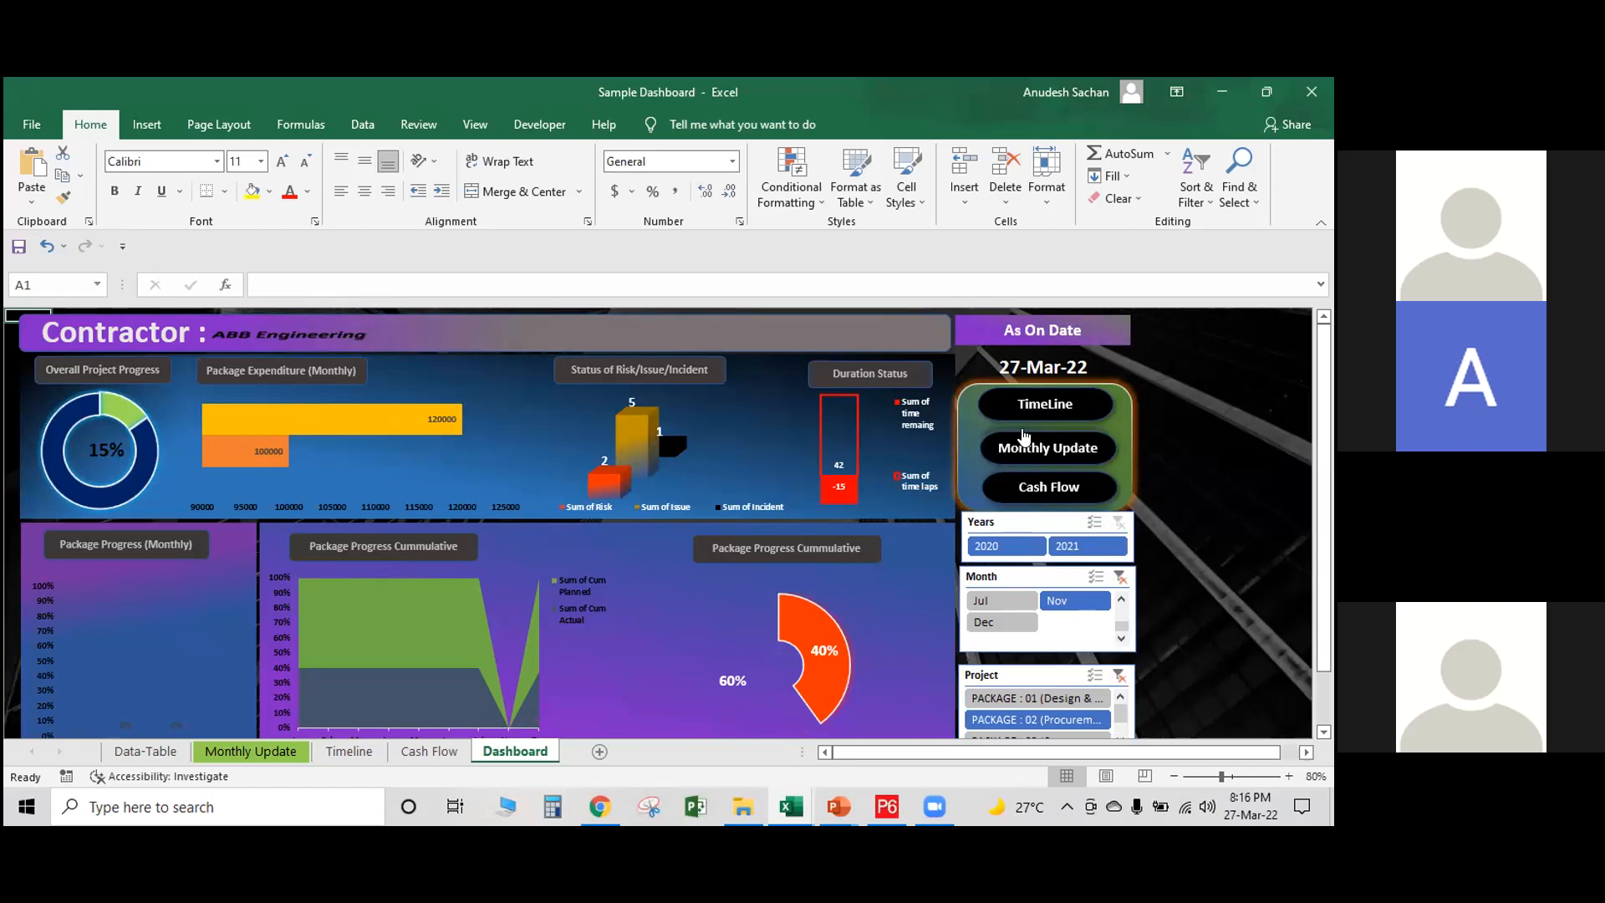
Open the Timeline sheet from the dashboard and advance the Gantt chart to week 25.
click(1039, 407)
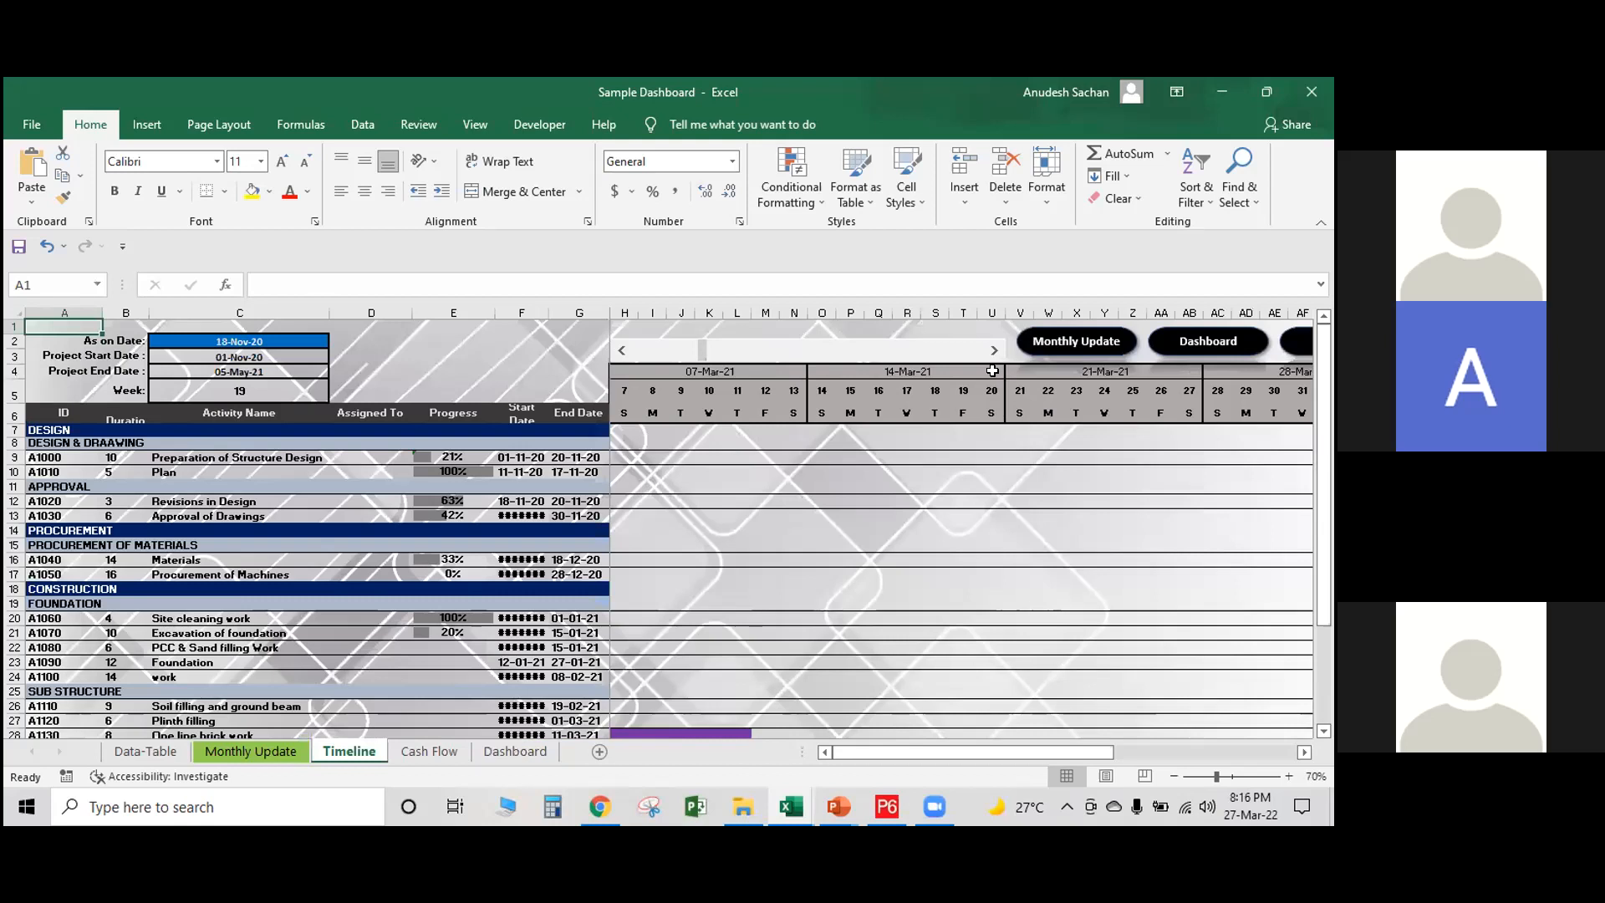
click(992, 355)
click(992, 355)
click(993, 355)
click(992, 355)
click(993, 354)
click(990, 355)
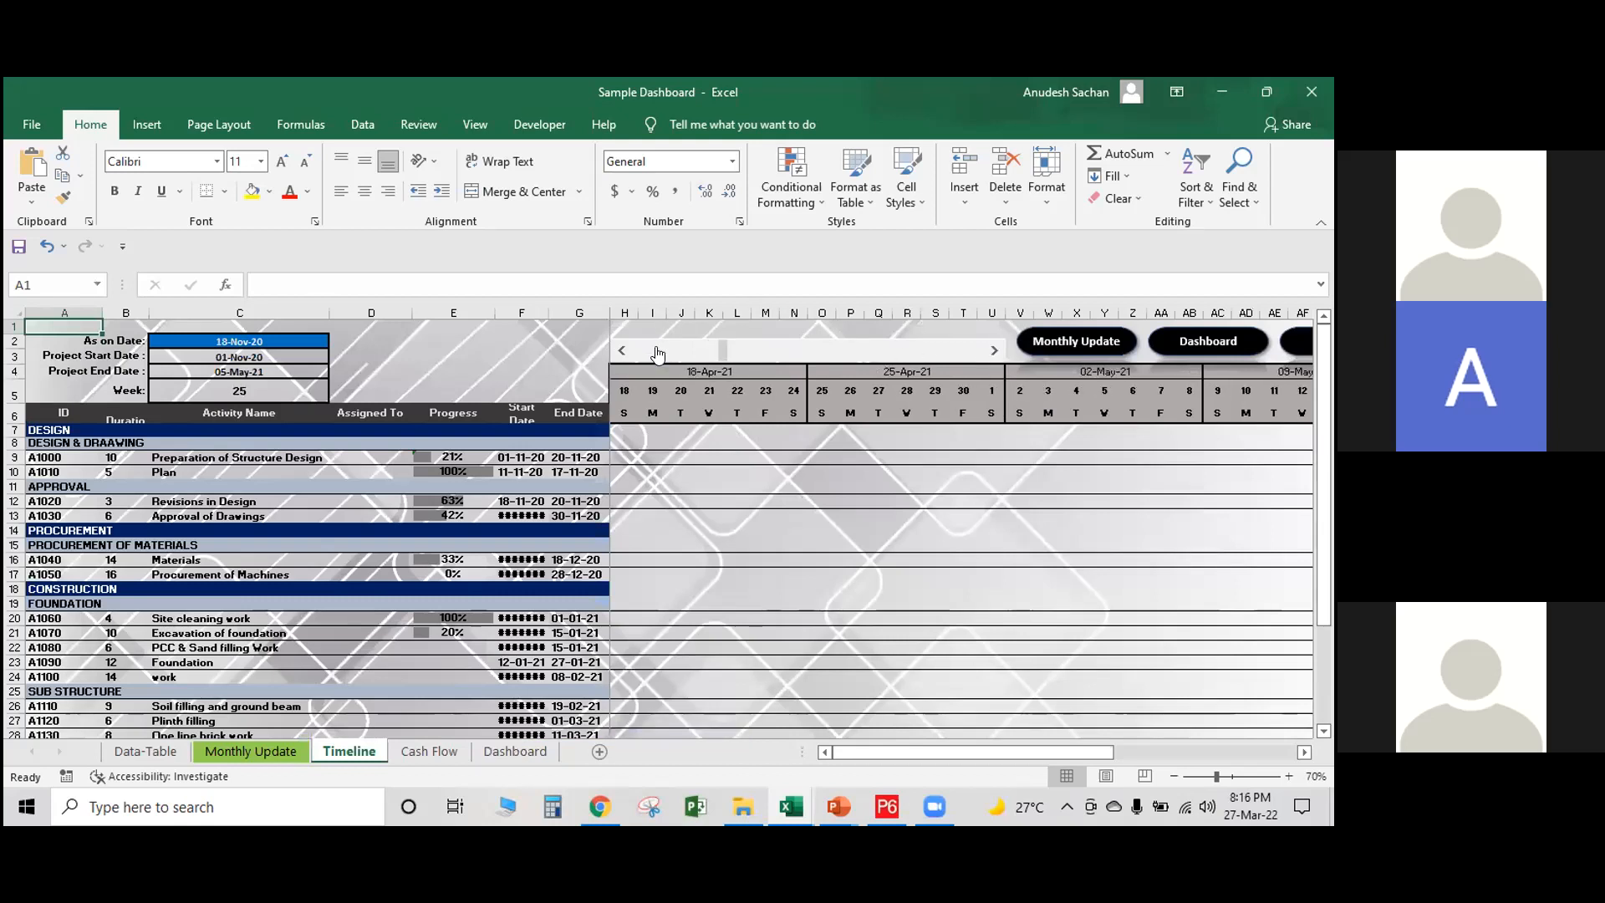
Move the Timeline's Gantt chart back to week 4.
click(620, 352)
click(620, 352)
click(619, 352)
click(620, 352)
click(620, 352)
click(619, 352)
click(619, 352)
click(619, 352)
click(620, 352)
click(620, 352)
click(620, 352)
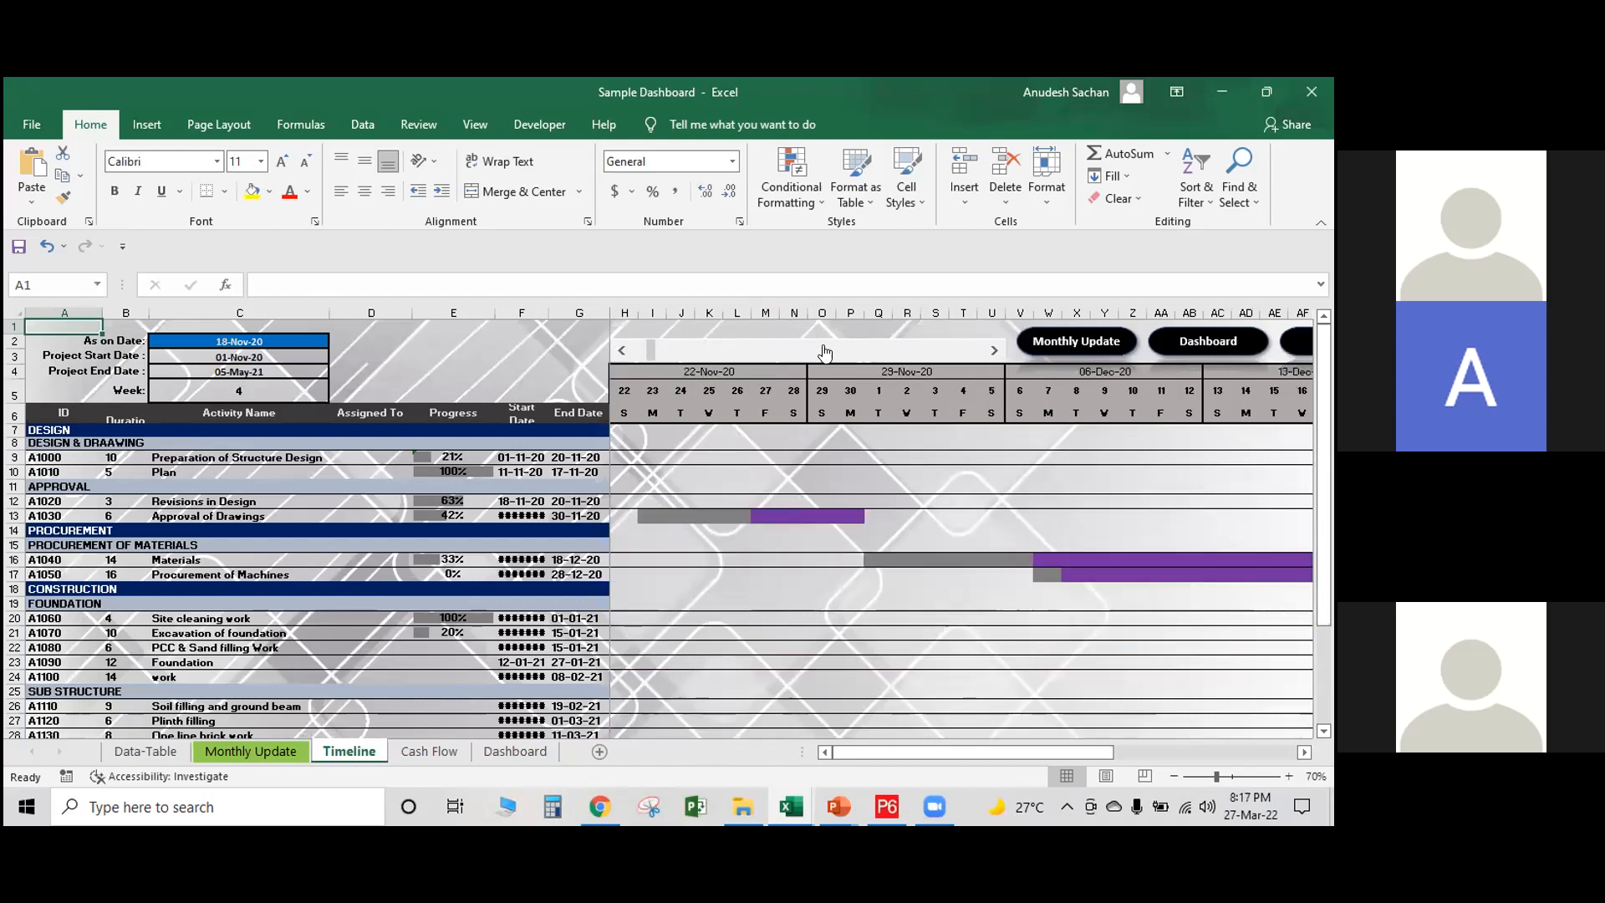
Go to the Monthly Update sheet and look over its package details and monthly progress tables.
click(1073, 339)
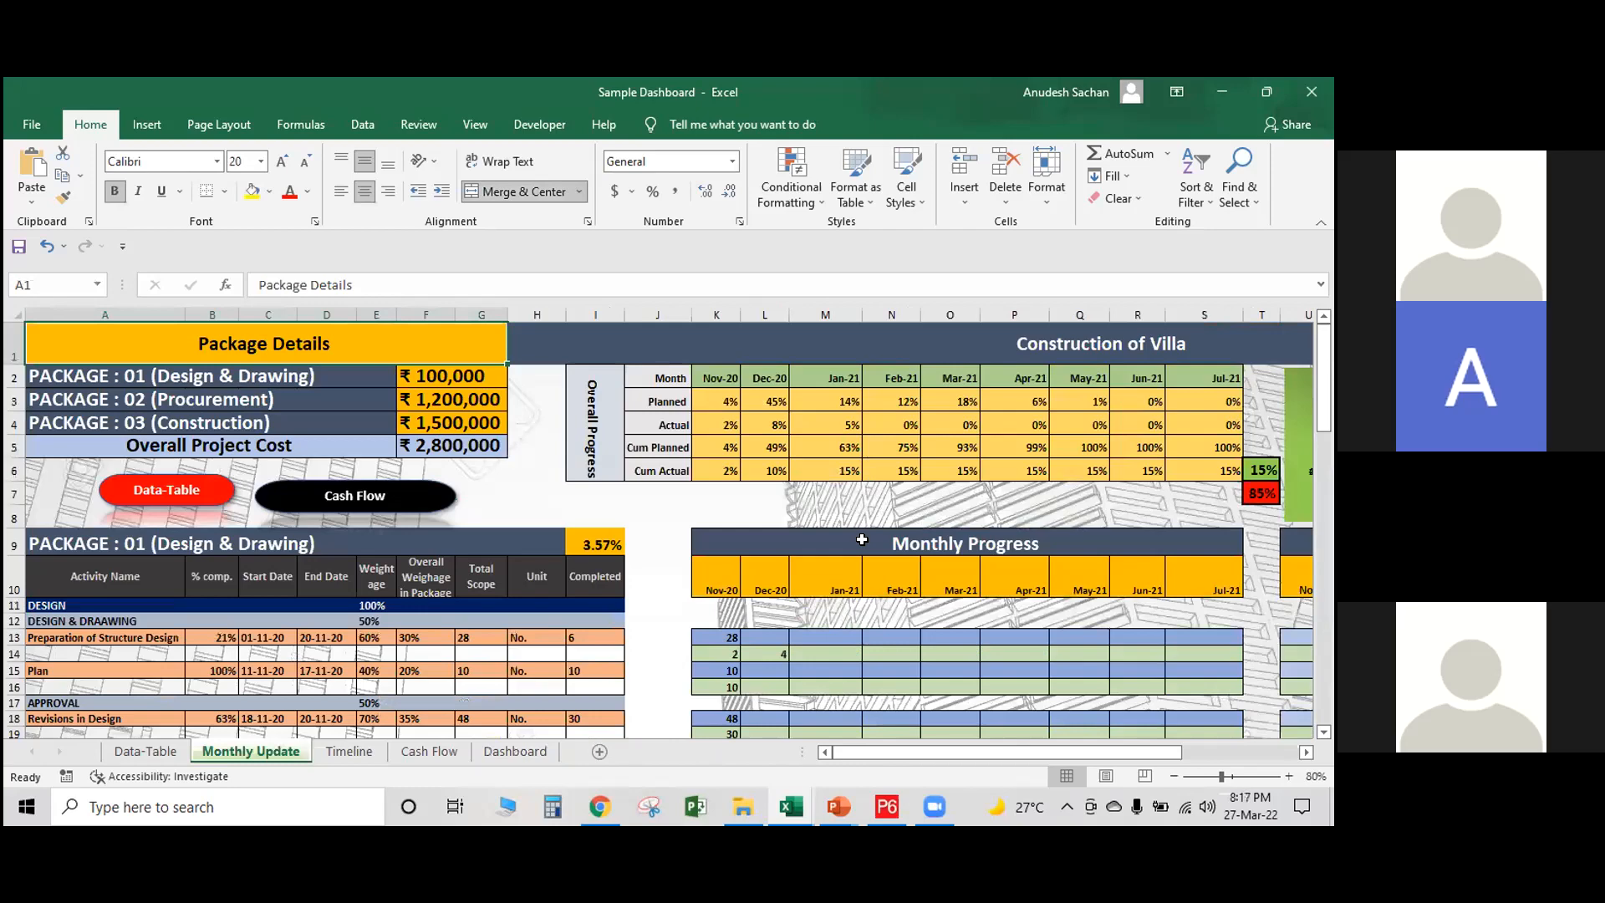
scroll(862, 540, down, 3)
scroll(862, 540, down, 8)
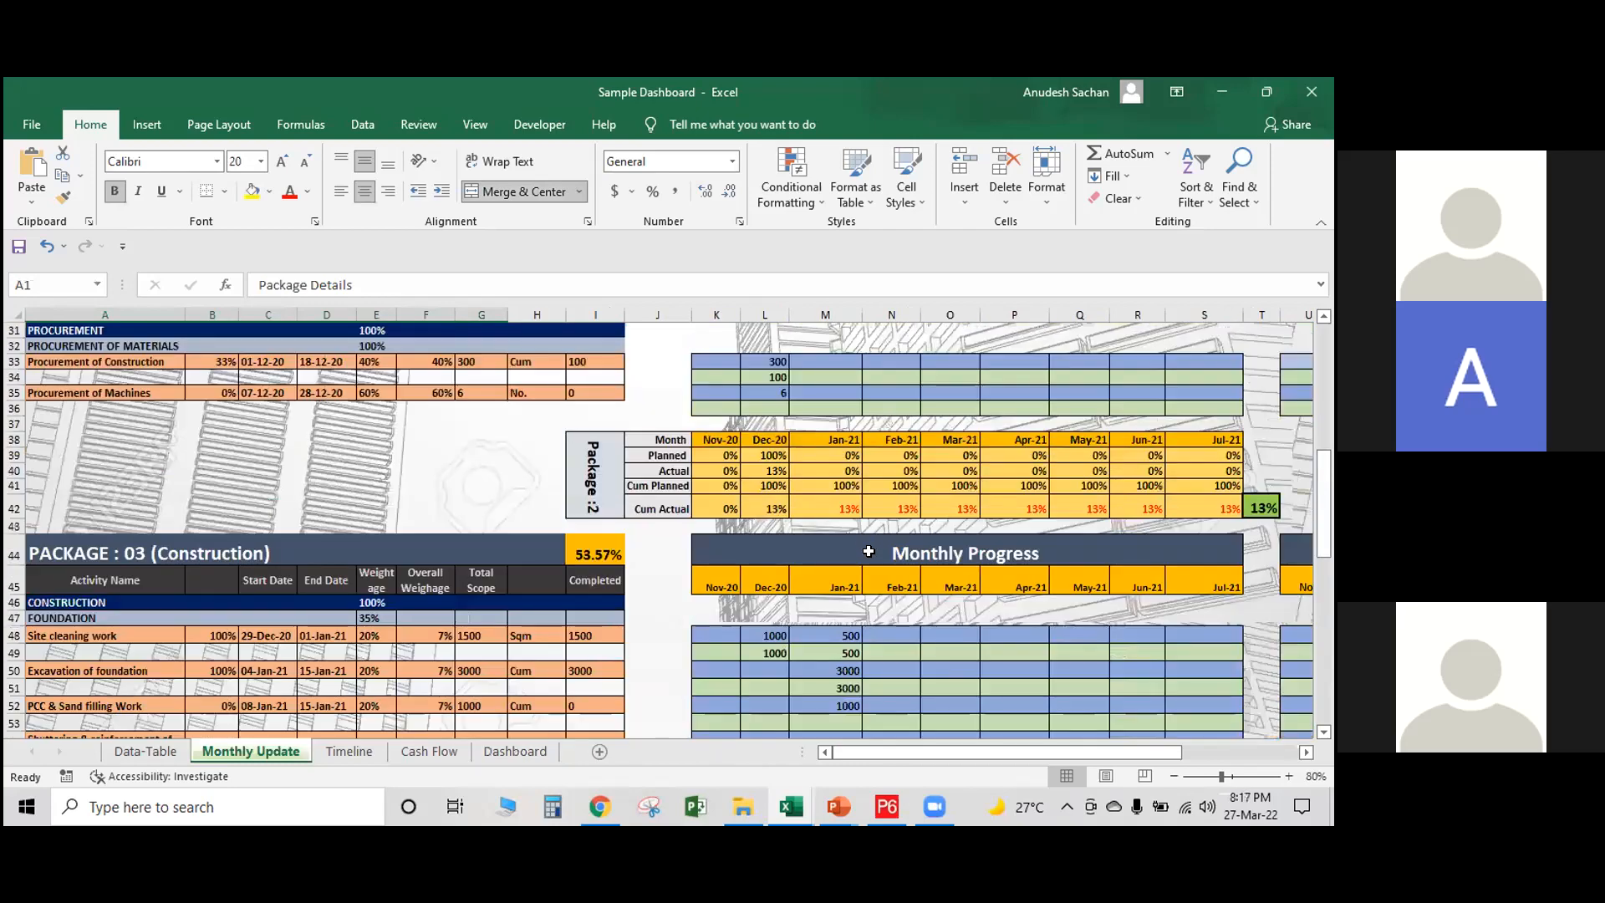
scroll(690, 496, up, 11)
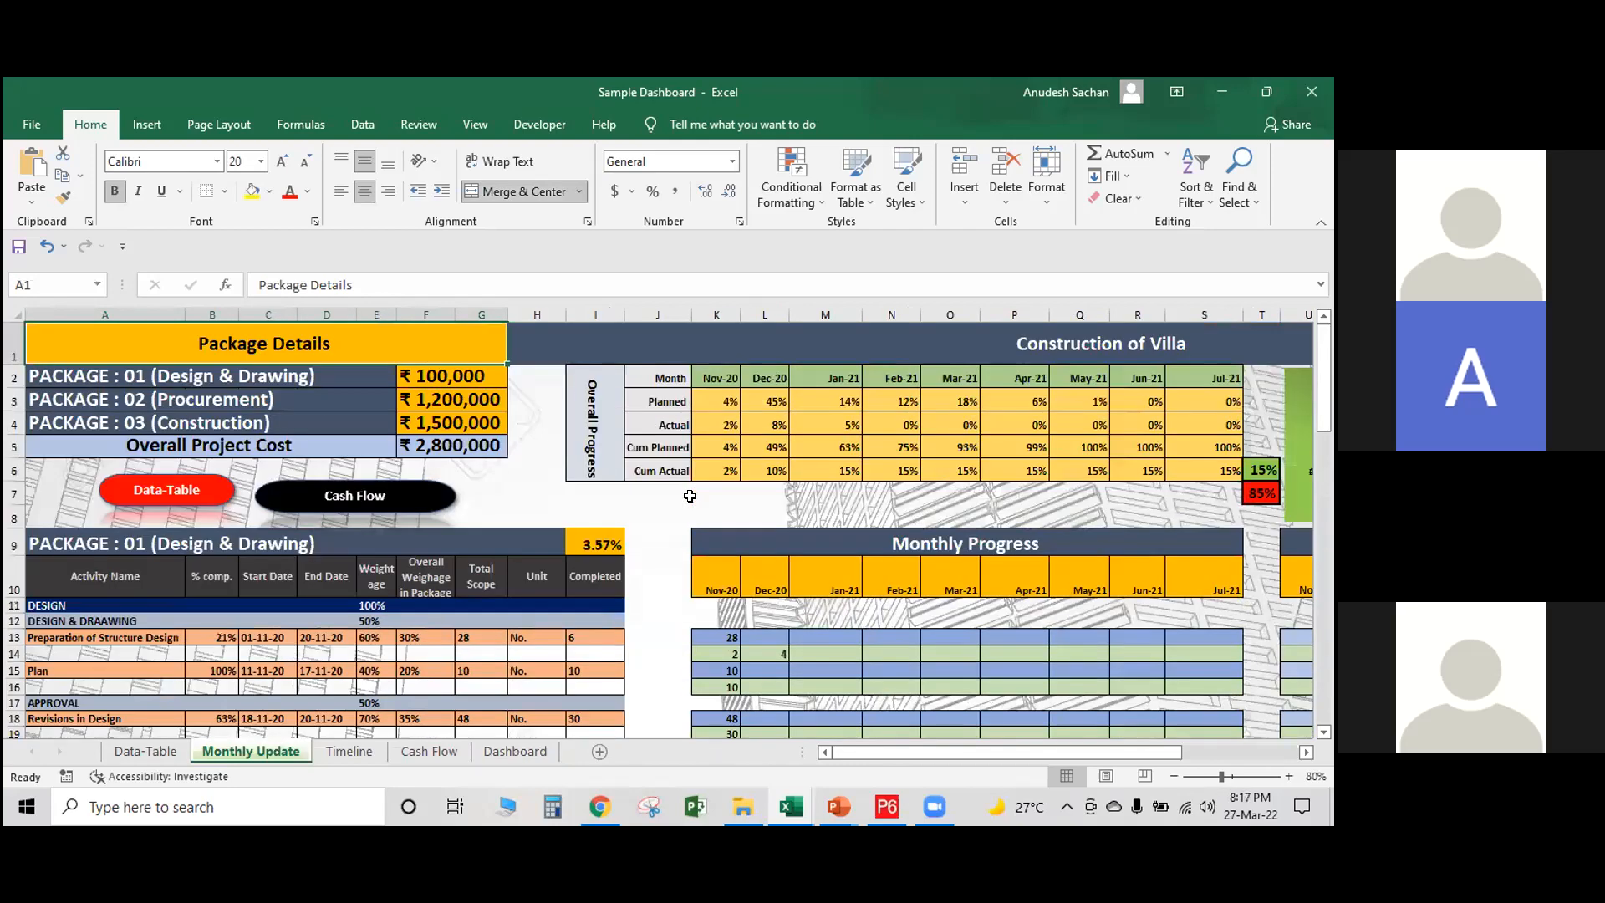
click(690, 496)
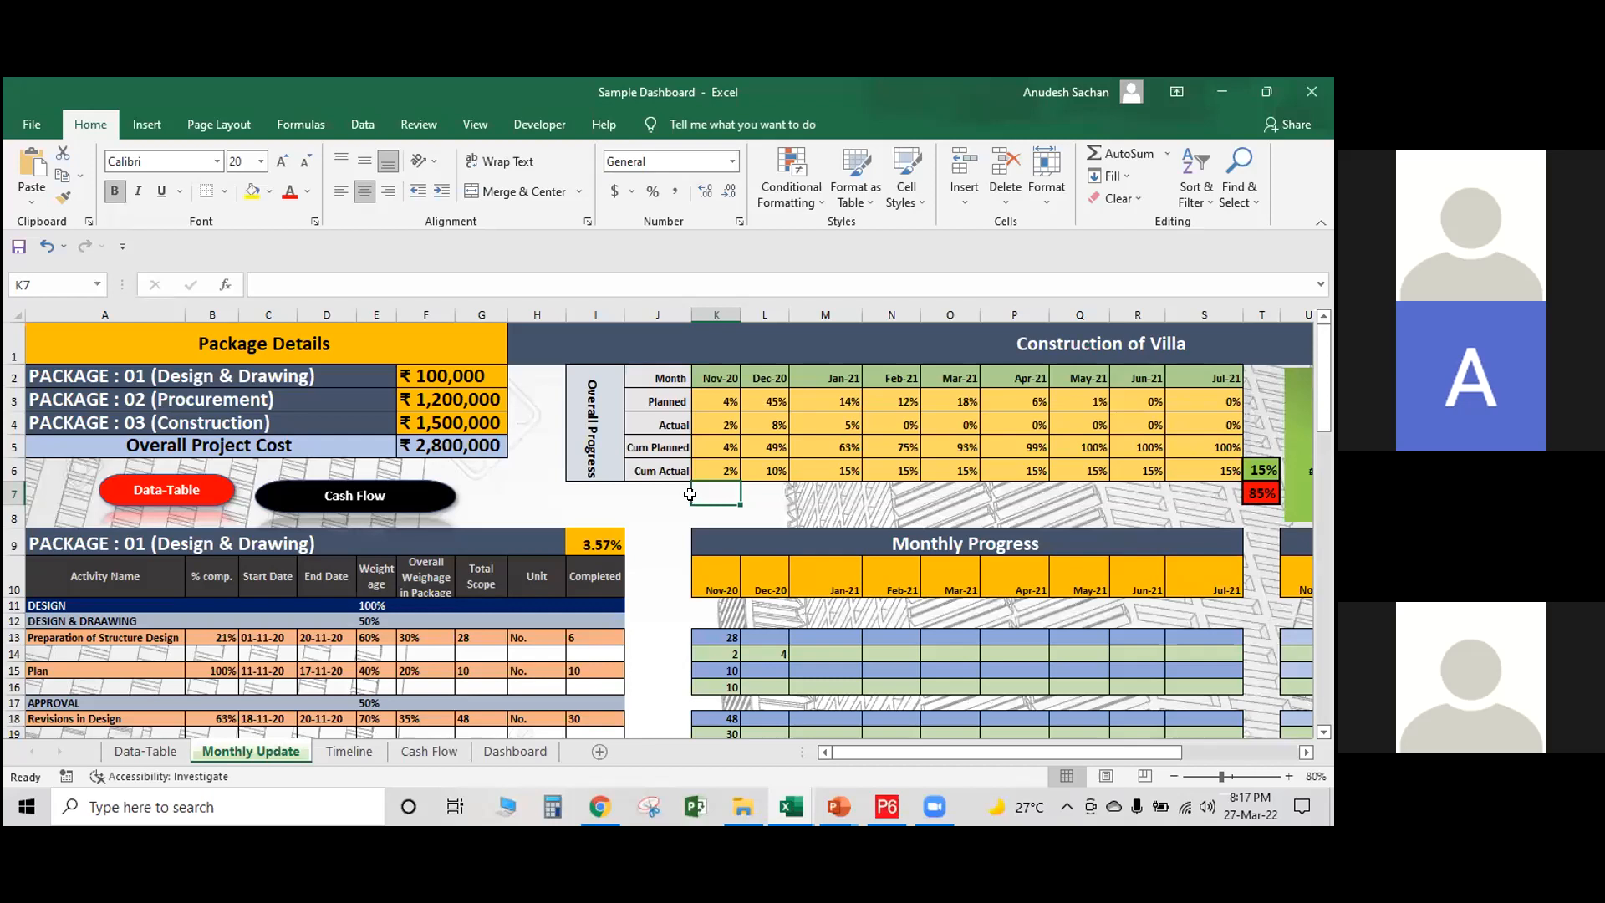
Examine the actual quantities entered under Monthly Progress for Package 01 and for site cleaning and excavation in Package 03.
scroll(690, 494, down, 2)
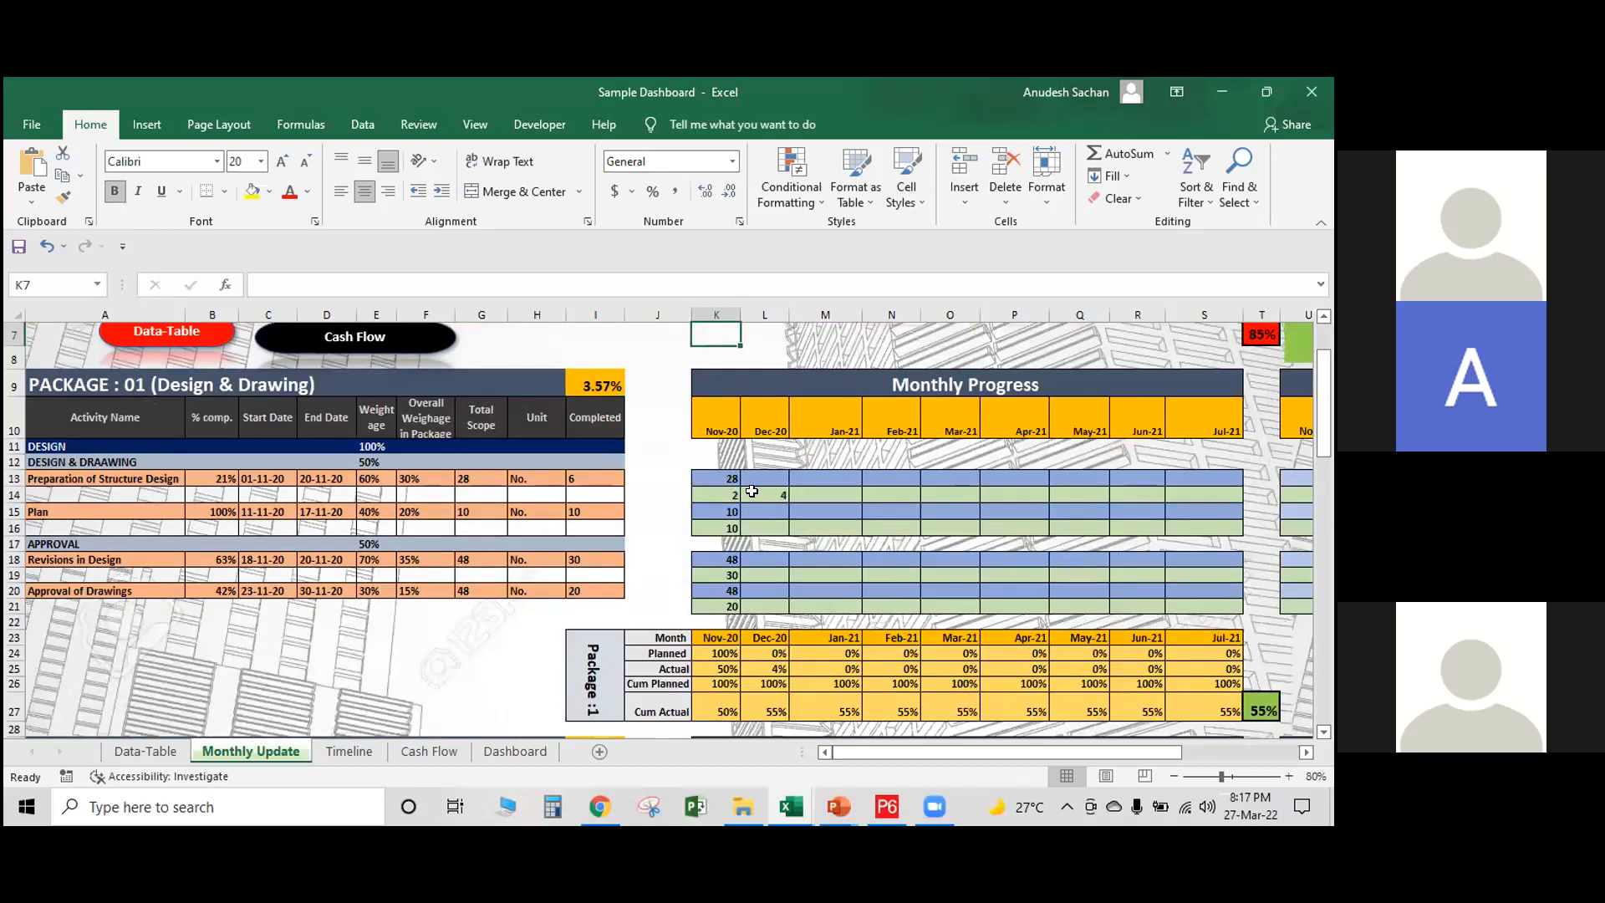
click(752, 493)
scroll(726, 512, down, 10)
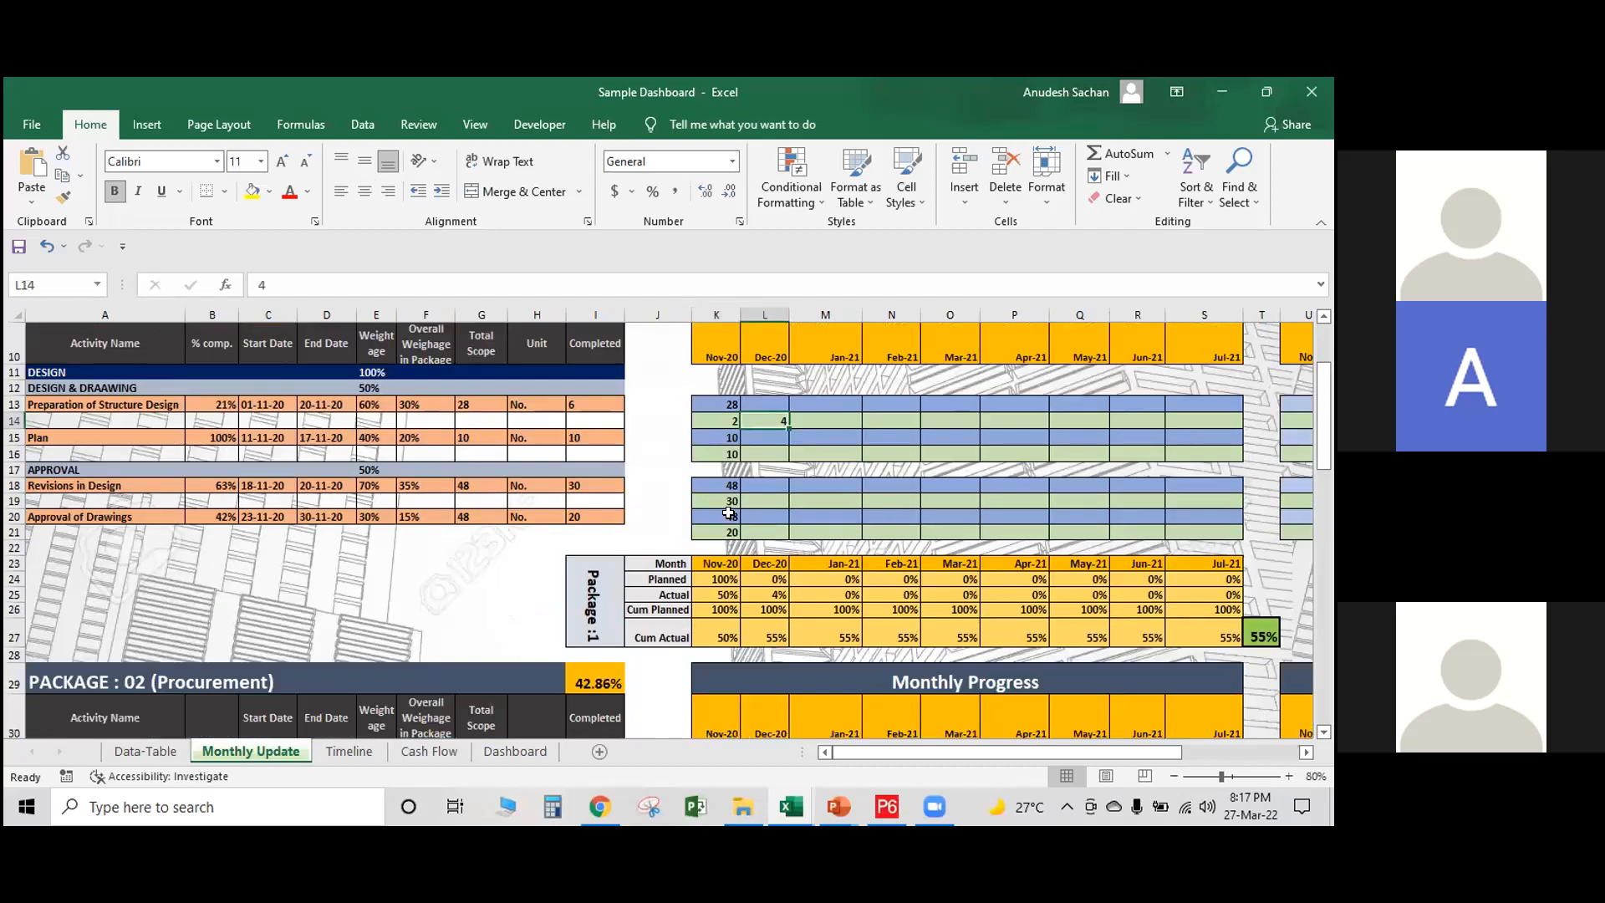
scroll(729, 514, down, 2)
drag(757, 439, 803, 439)
key(ctrl+v)
click(826, 457)
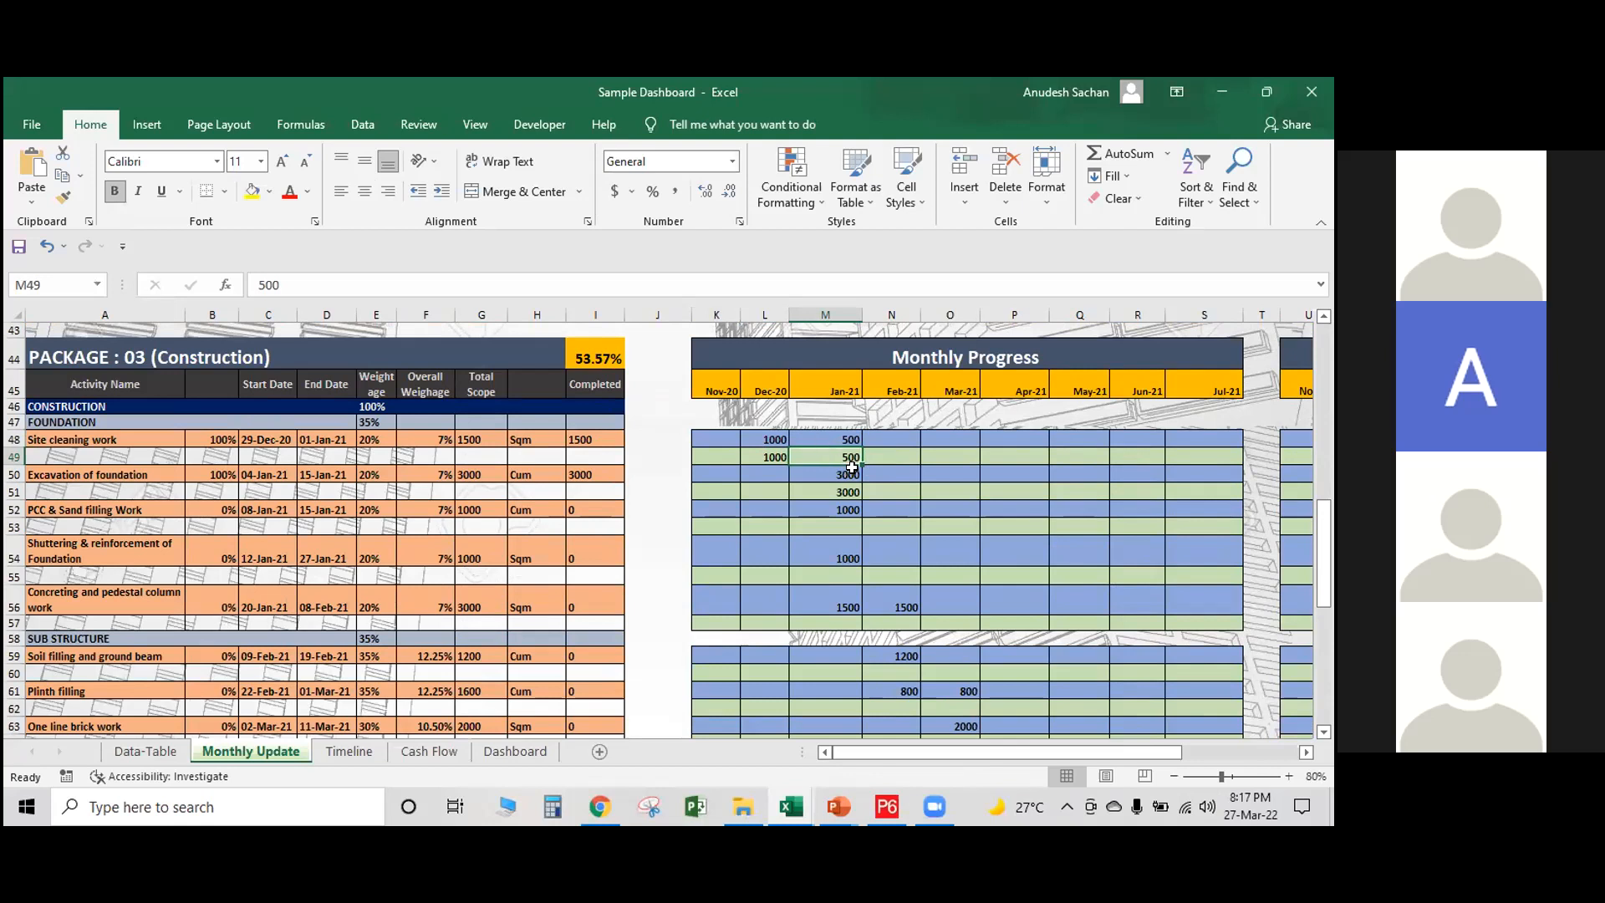
click(835, 495)
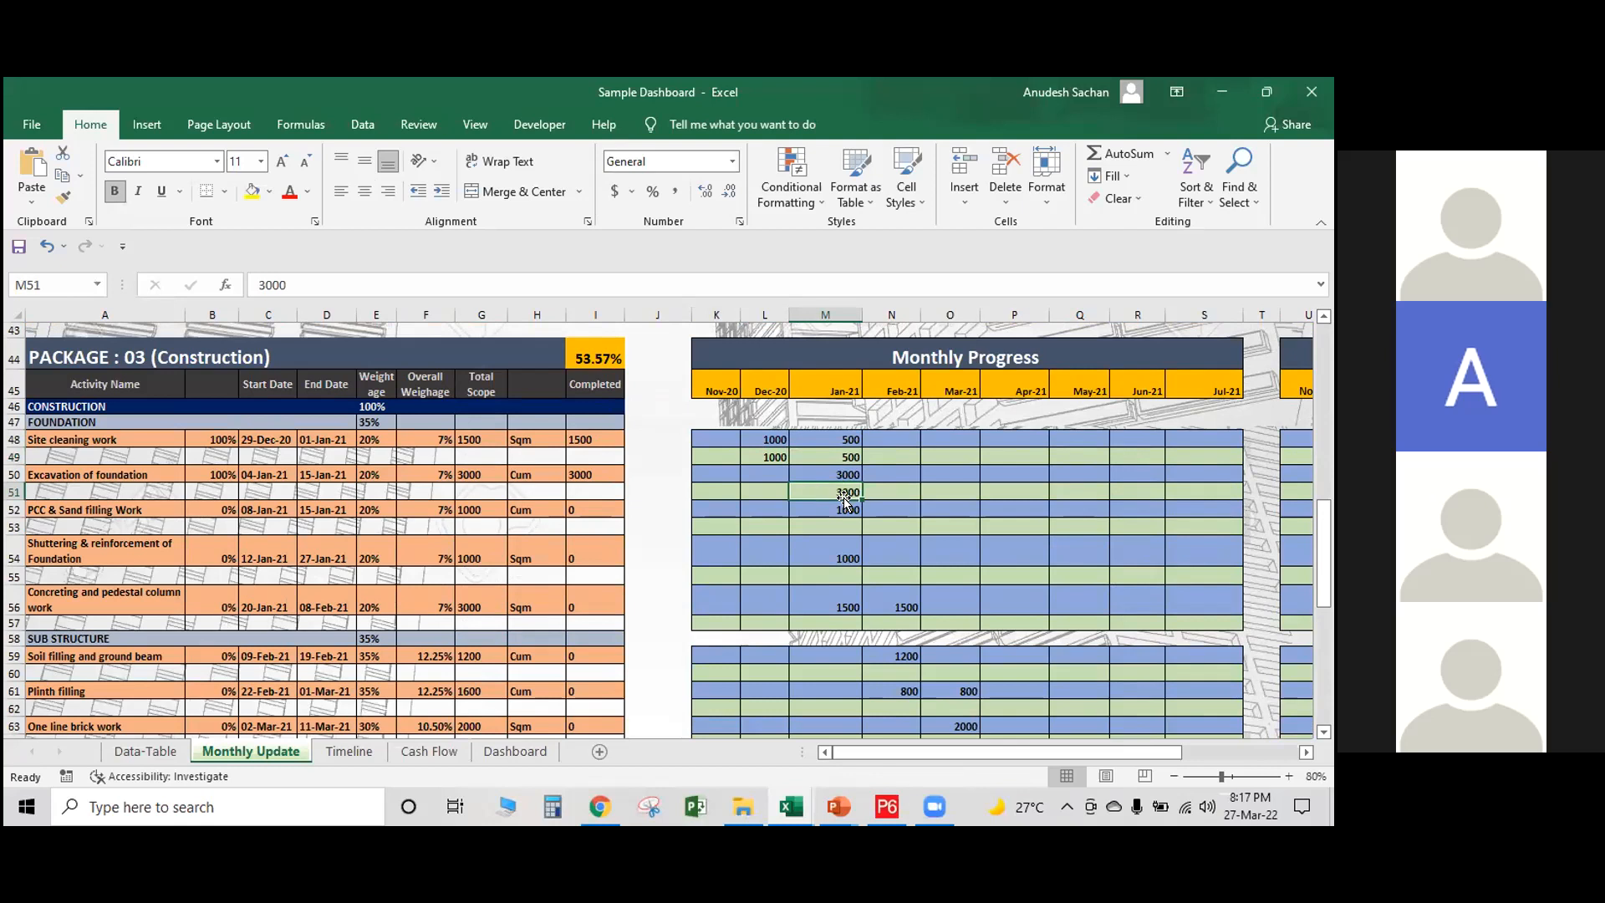
Inspect the formula for the cumulative actual progress of Package 03 in cell T86.
scroll(846, 499, down, 1)
scroll(846, 499, down, 8)
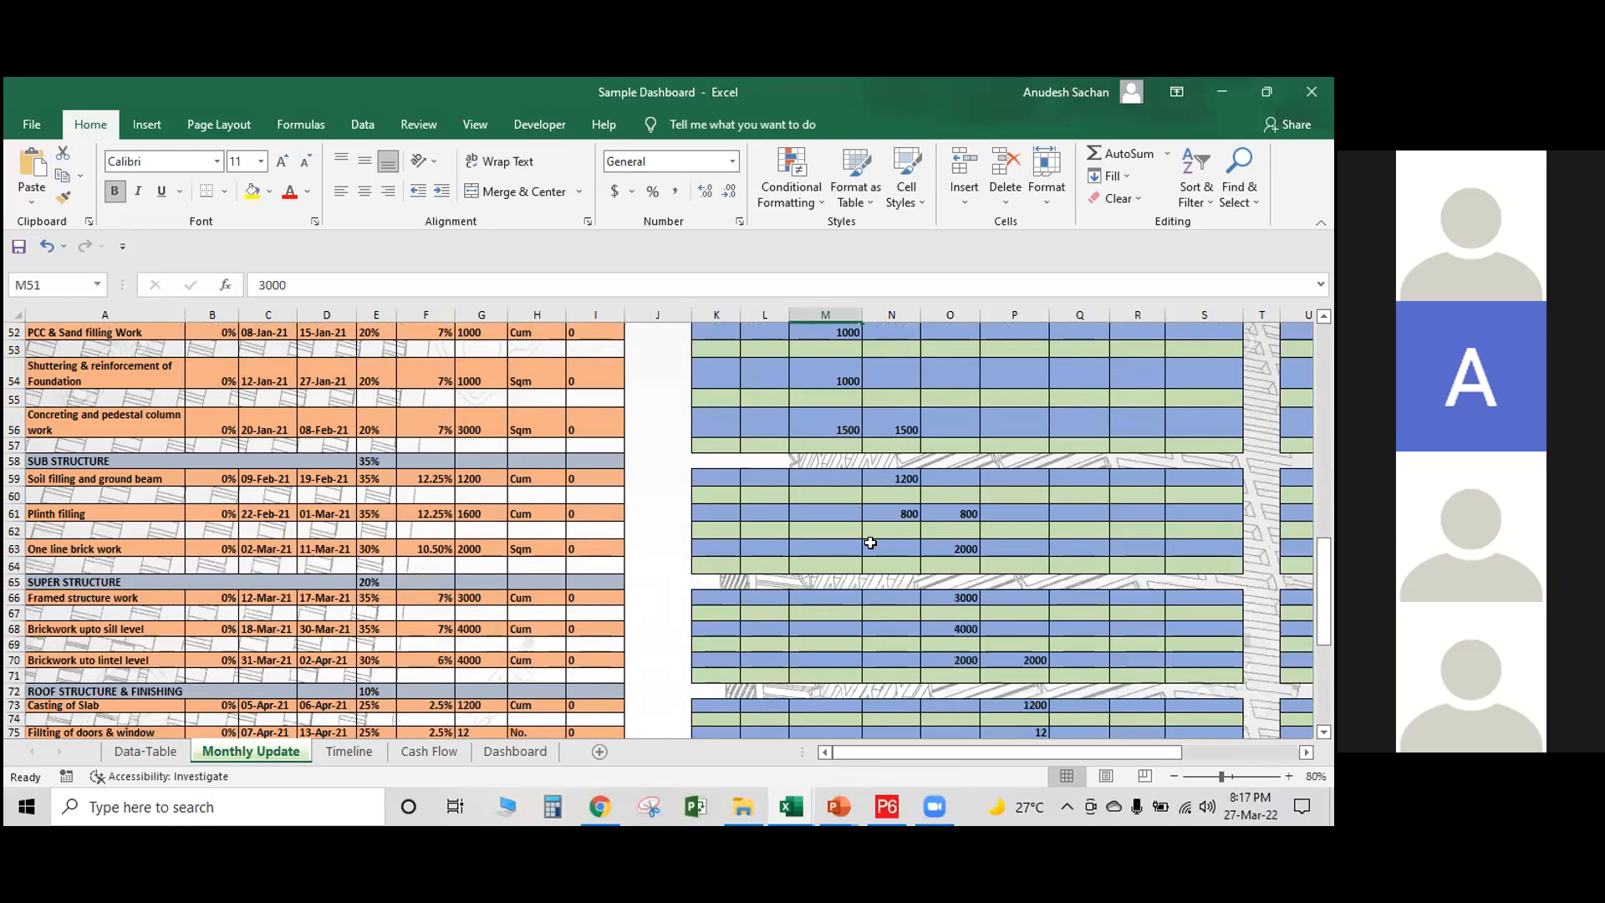
click(1255, 568)
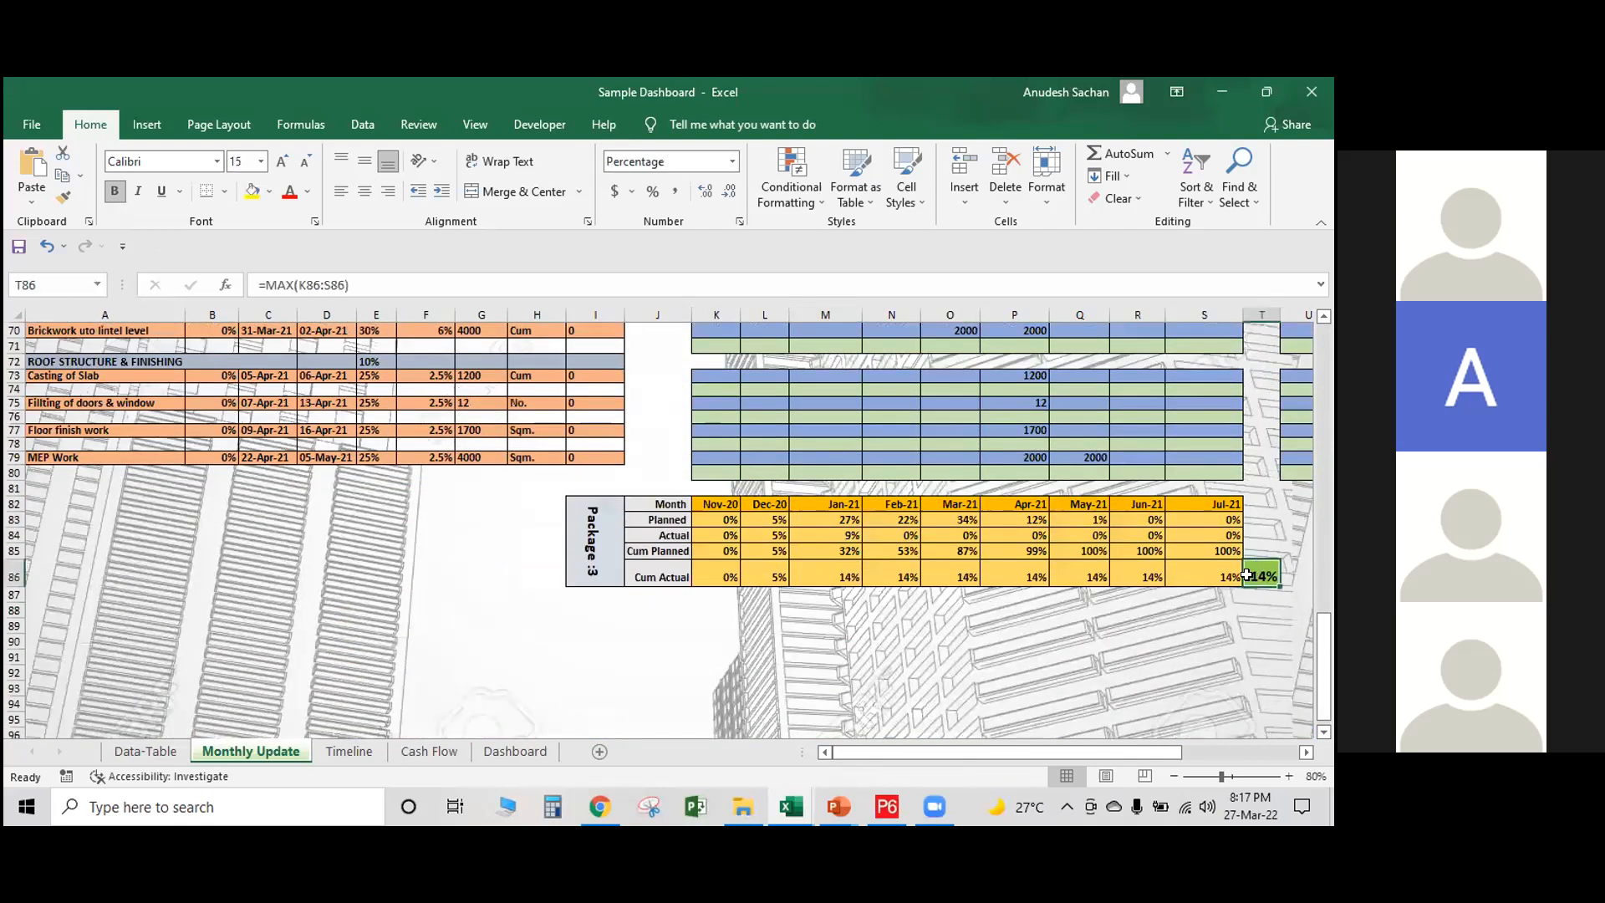
Return to the Overall Progress table and inspect the formula for the overall cumulative actual in cell T6.
scroll(772, 525, up, 5)
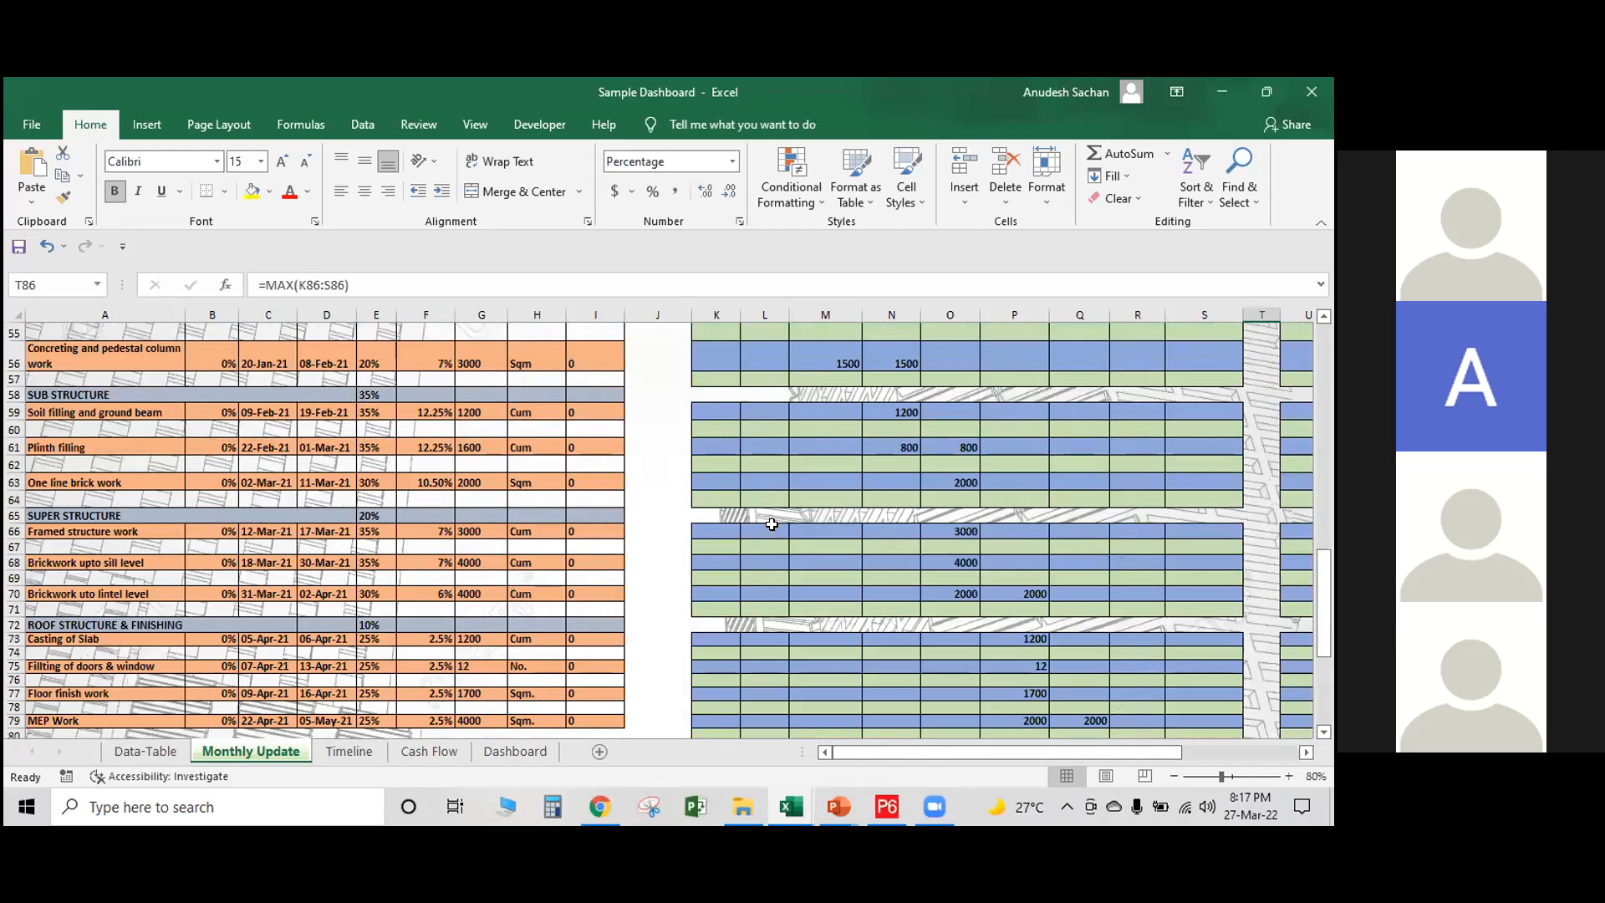
scroll(772, 524, up, 14)
scroll(112, 354, up, 4)
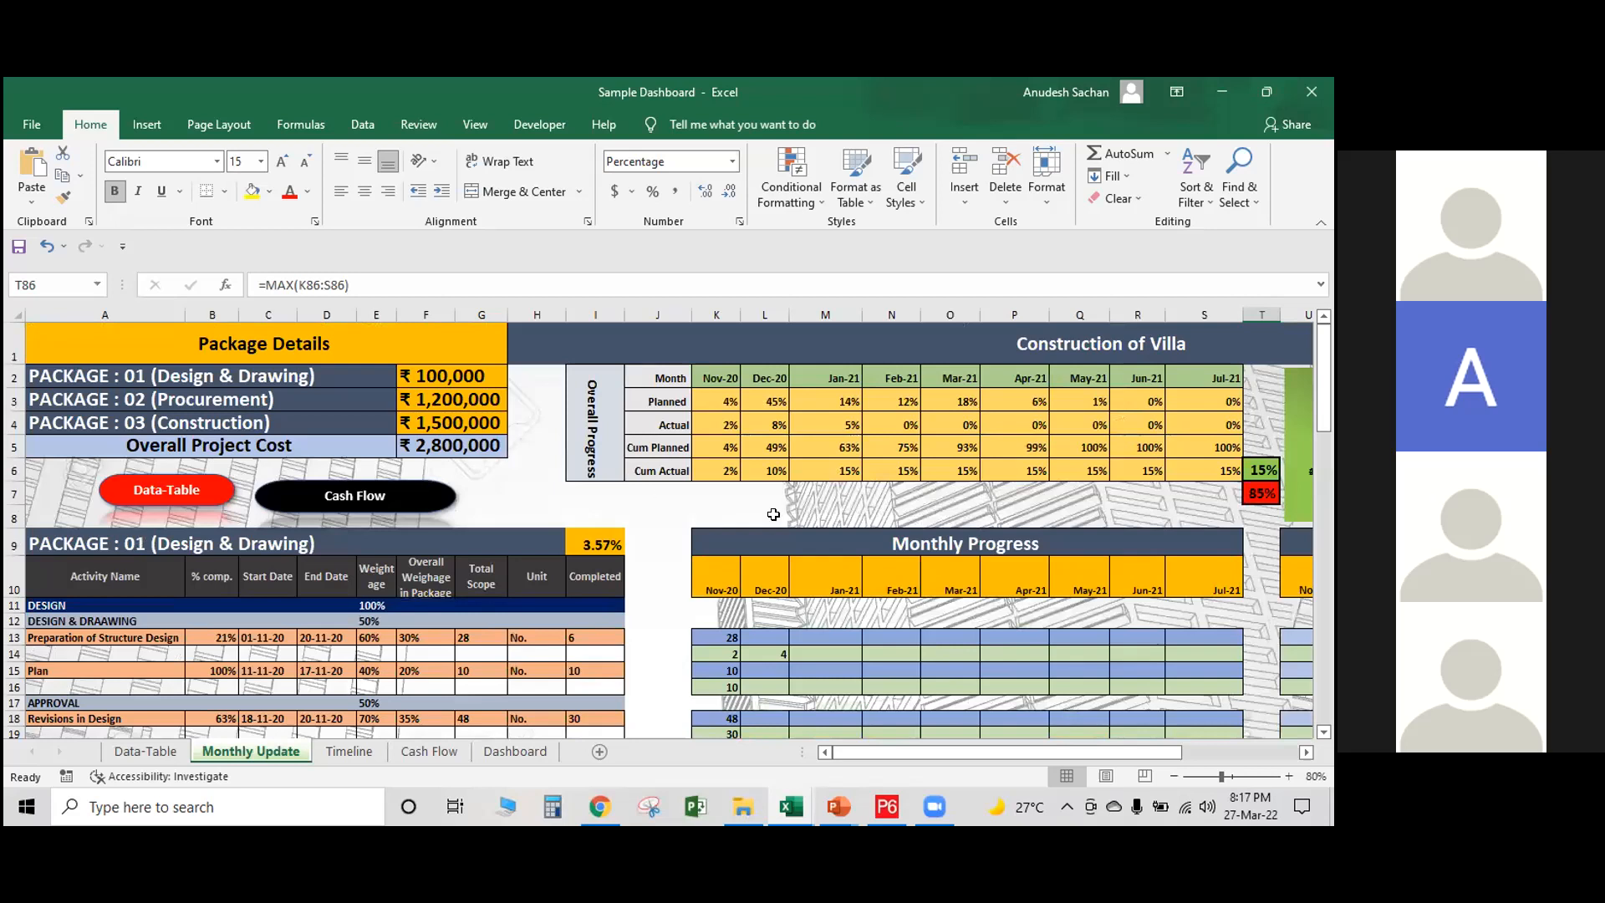
click(1250, 473)
scroll(1250, 473, down, 2)
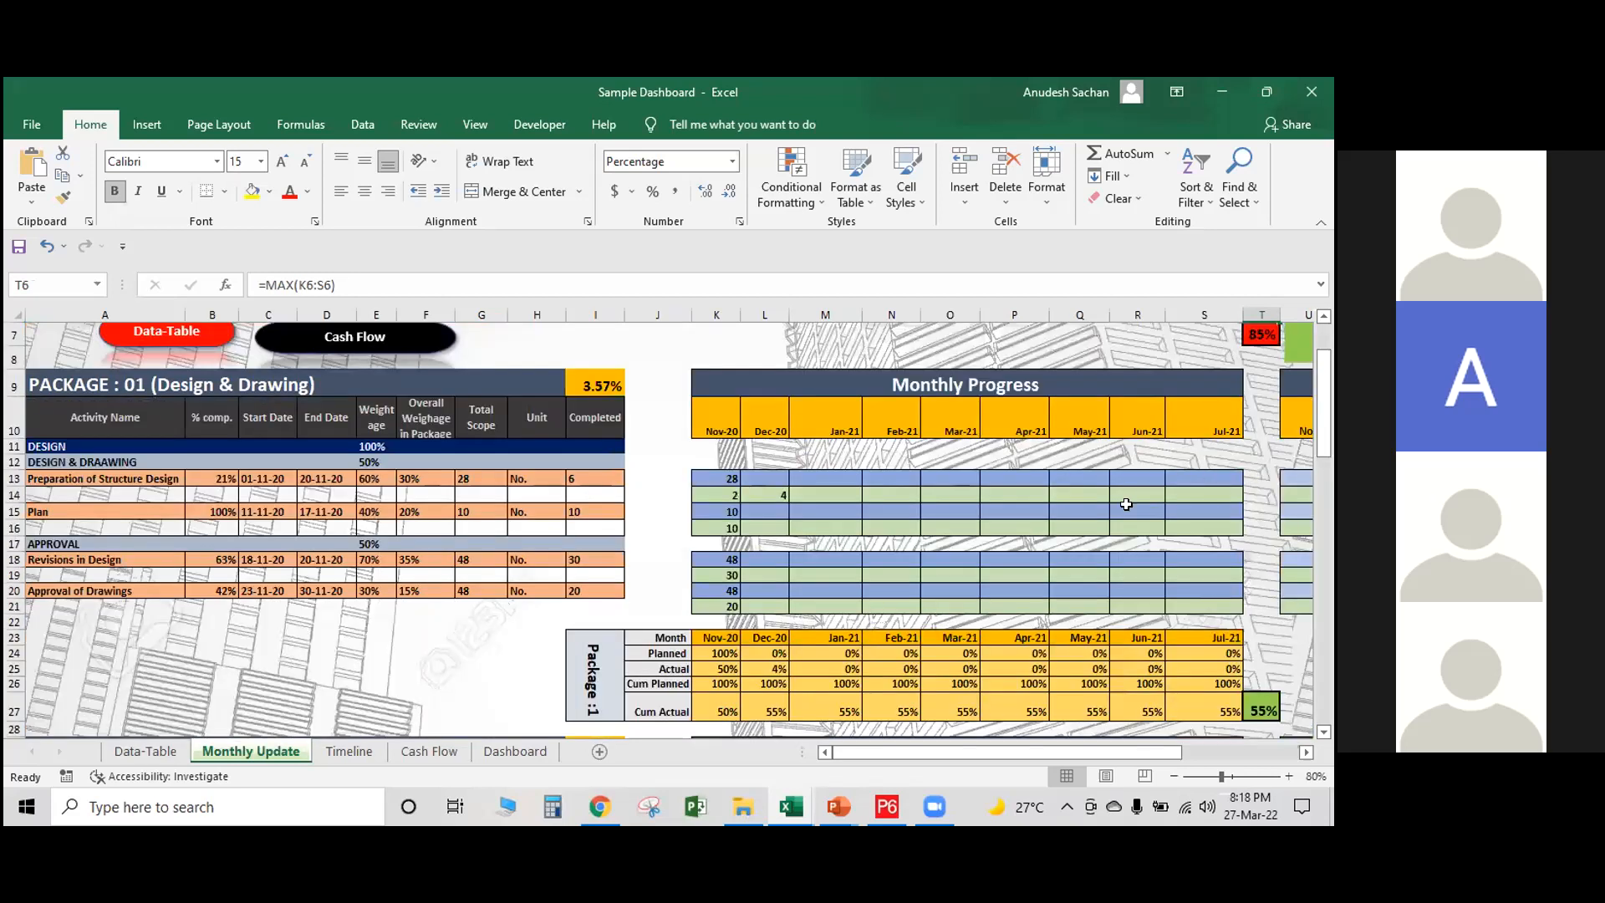
scroll(1127, 504, up, 2)
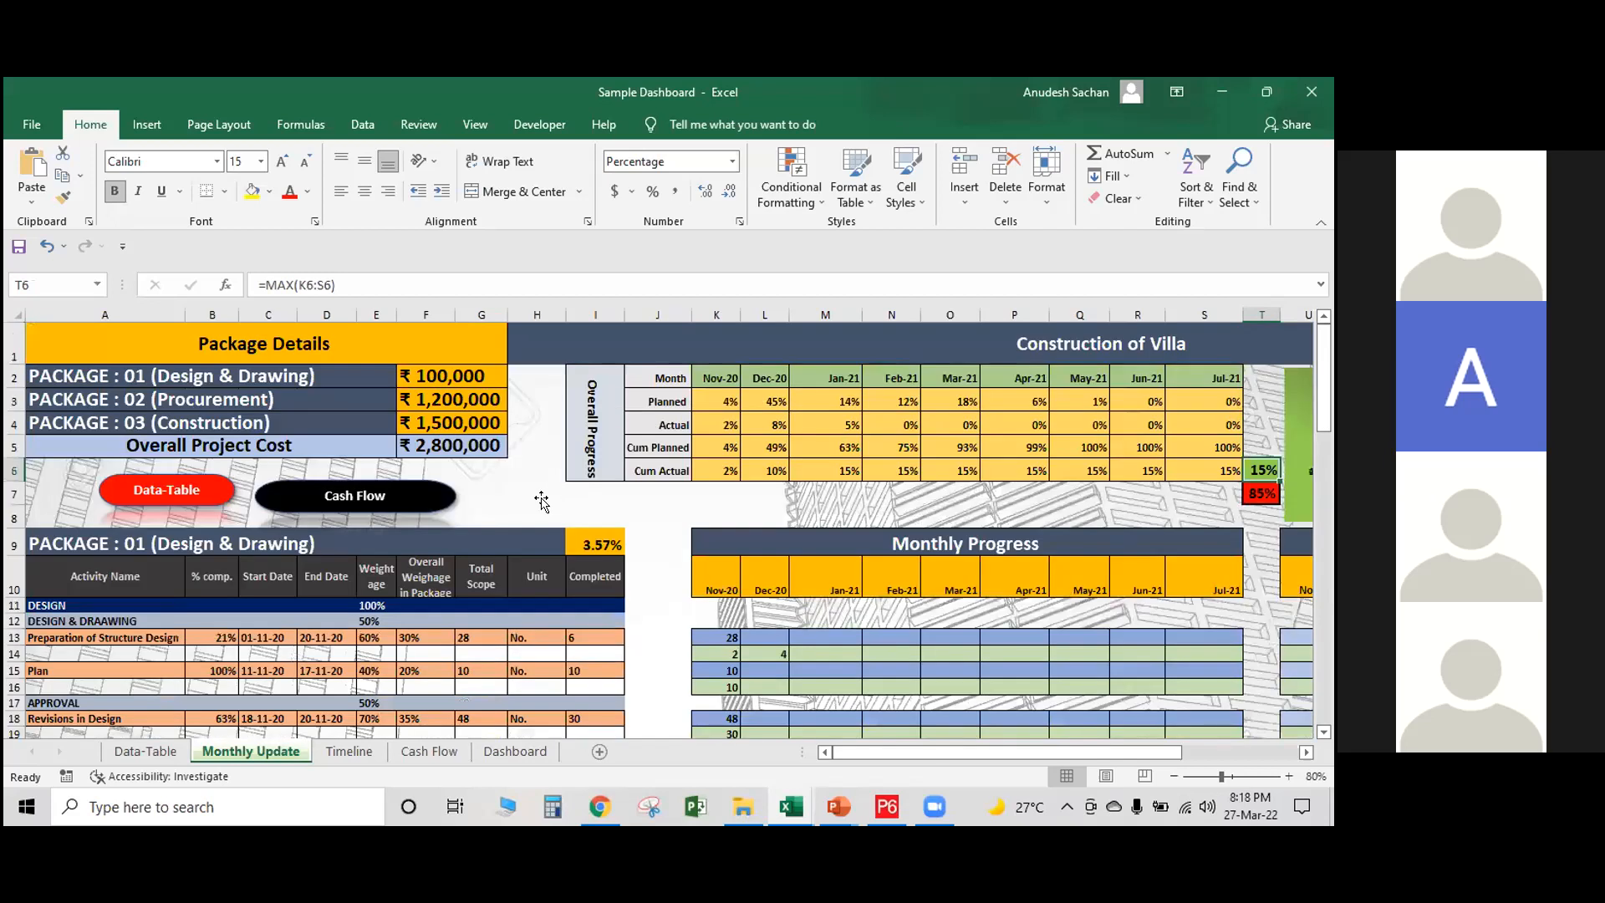
click(540, 499)
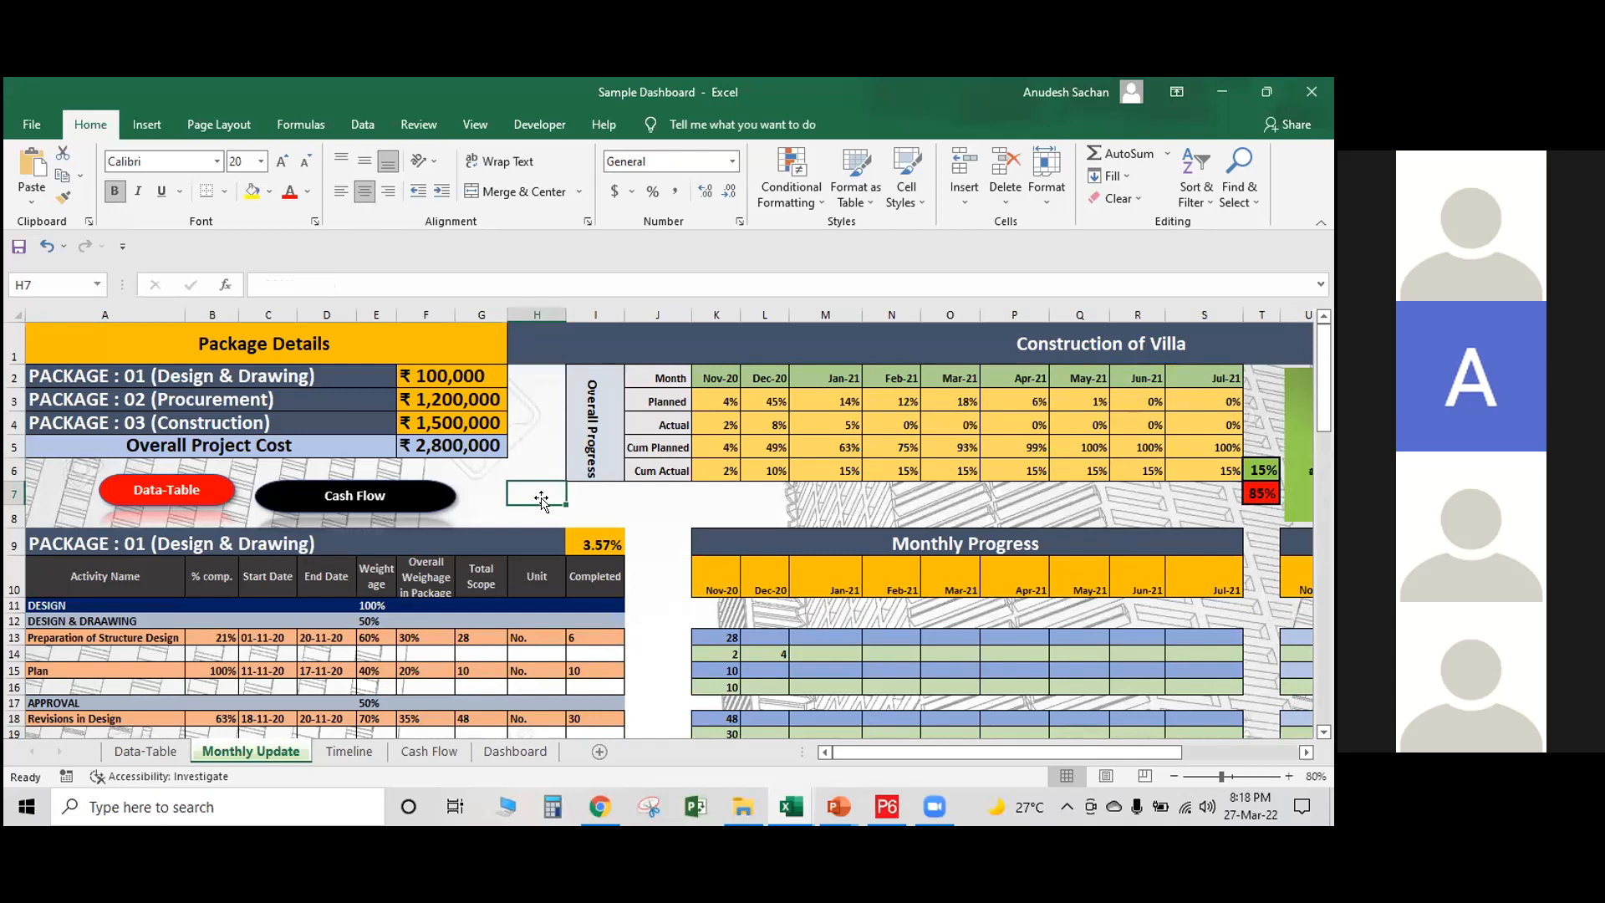
Highlight the Package 01 monthly progress entries from cell K14 down to its summary table.
scroll(539, 496, down, 3)
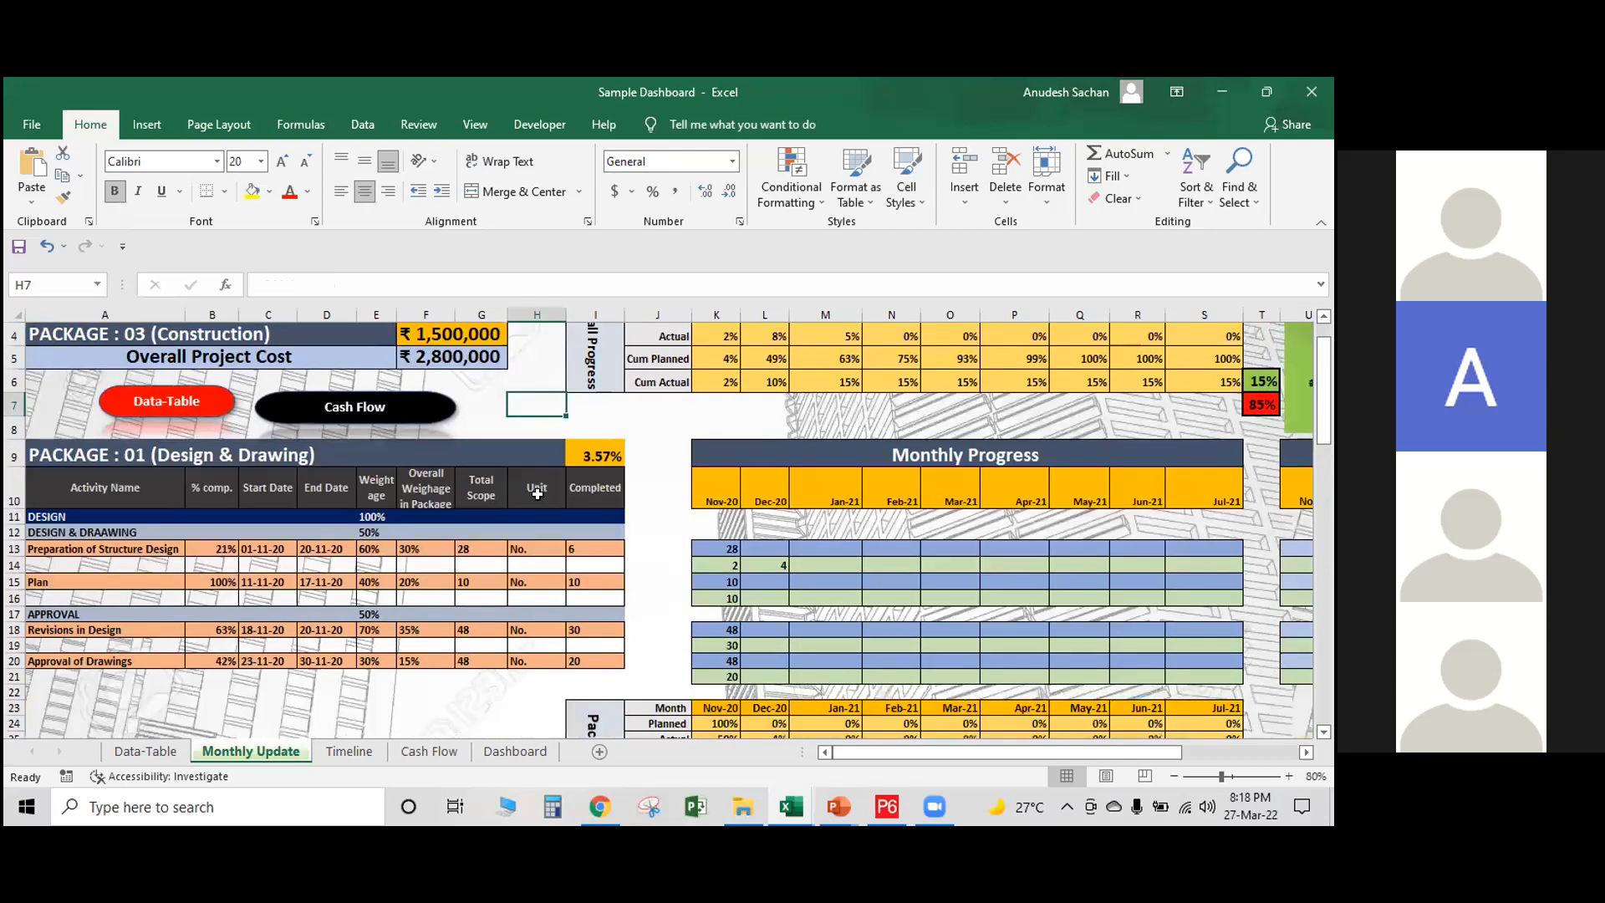
scroll(538, 495, up, 3)
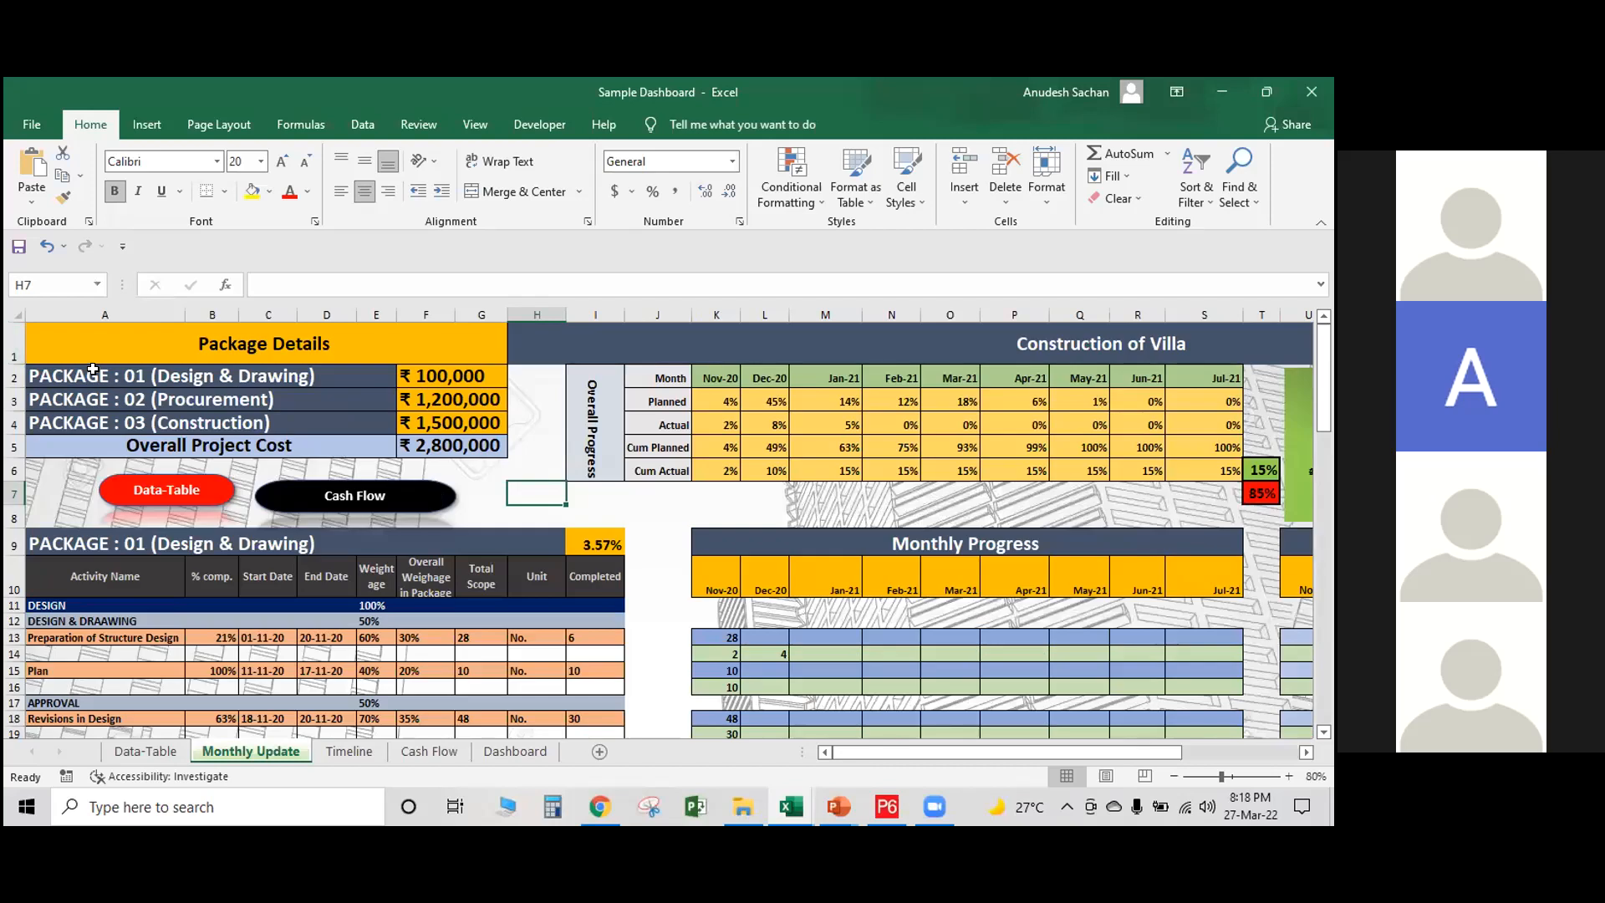
scroll(486, 574, down, 1)
scroll(486, 574, down, 1)
drag(727, 495, 1098, 642)
scroll(1098, 642, down, 2)
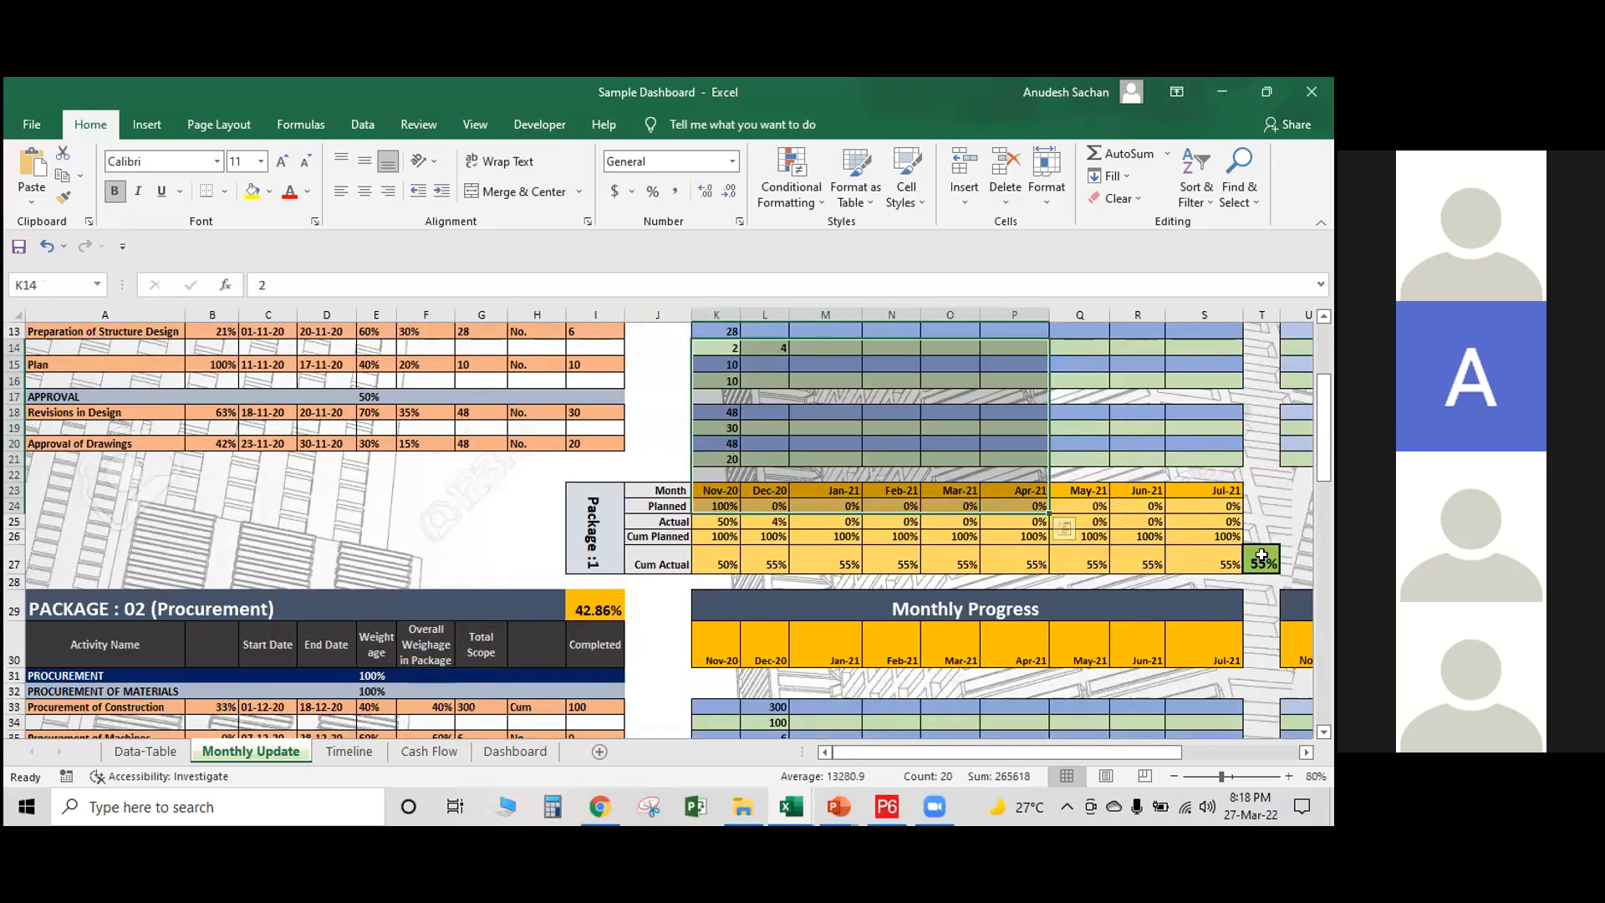
Check the maximum cumulative actual cells of the three packages, T27, T42 and T86, and return to the sheet's start.
click(1262, 564)
scroll(1265, 591, down, 5)
click(1265, 591)
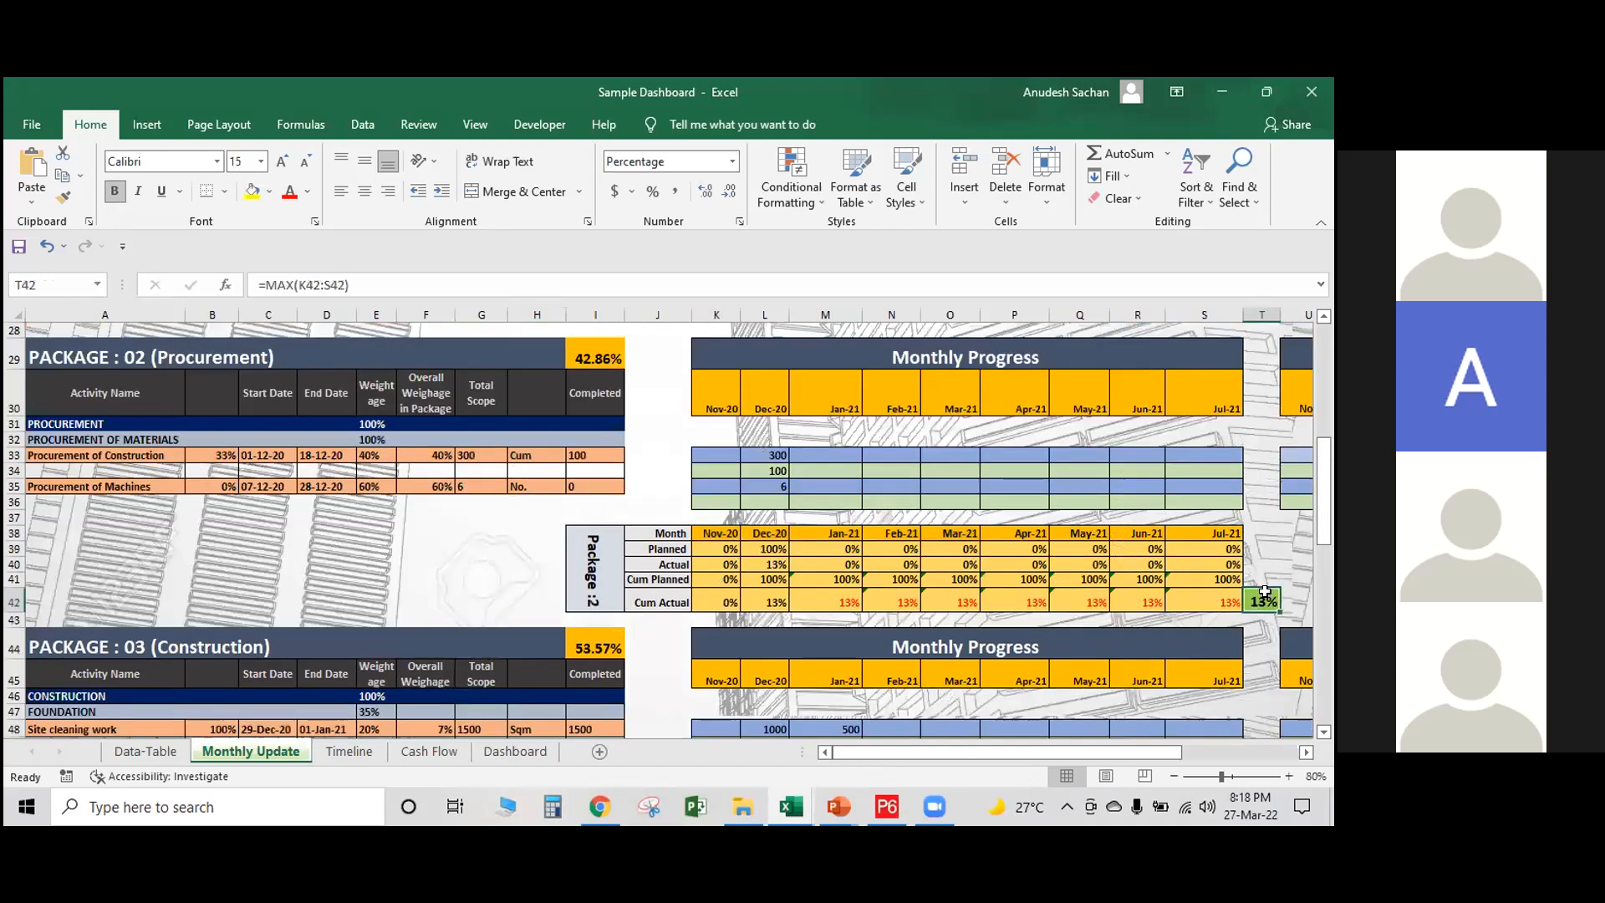
scroll(1265, 591, down, 12)
click(1260, 669)
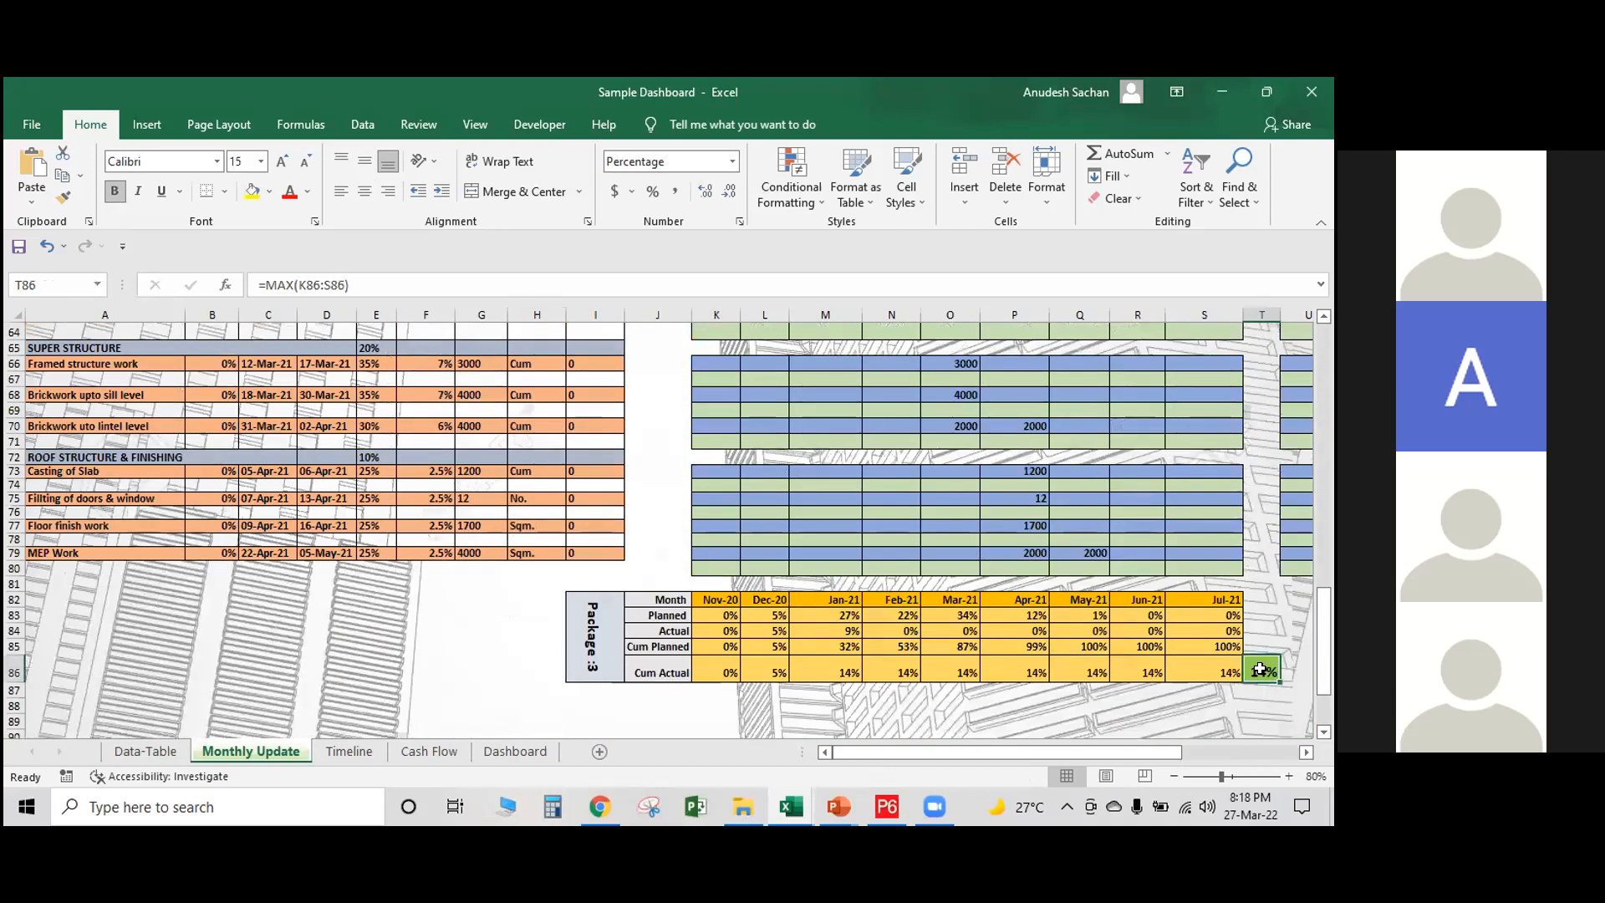
scroll(1216, 549, up, 7)
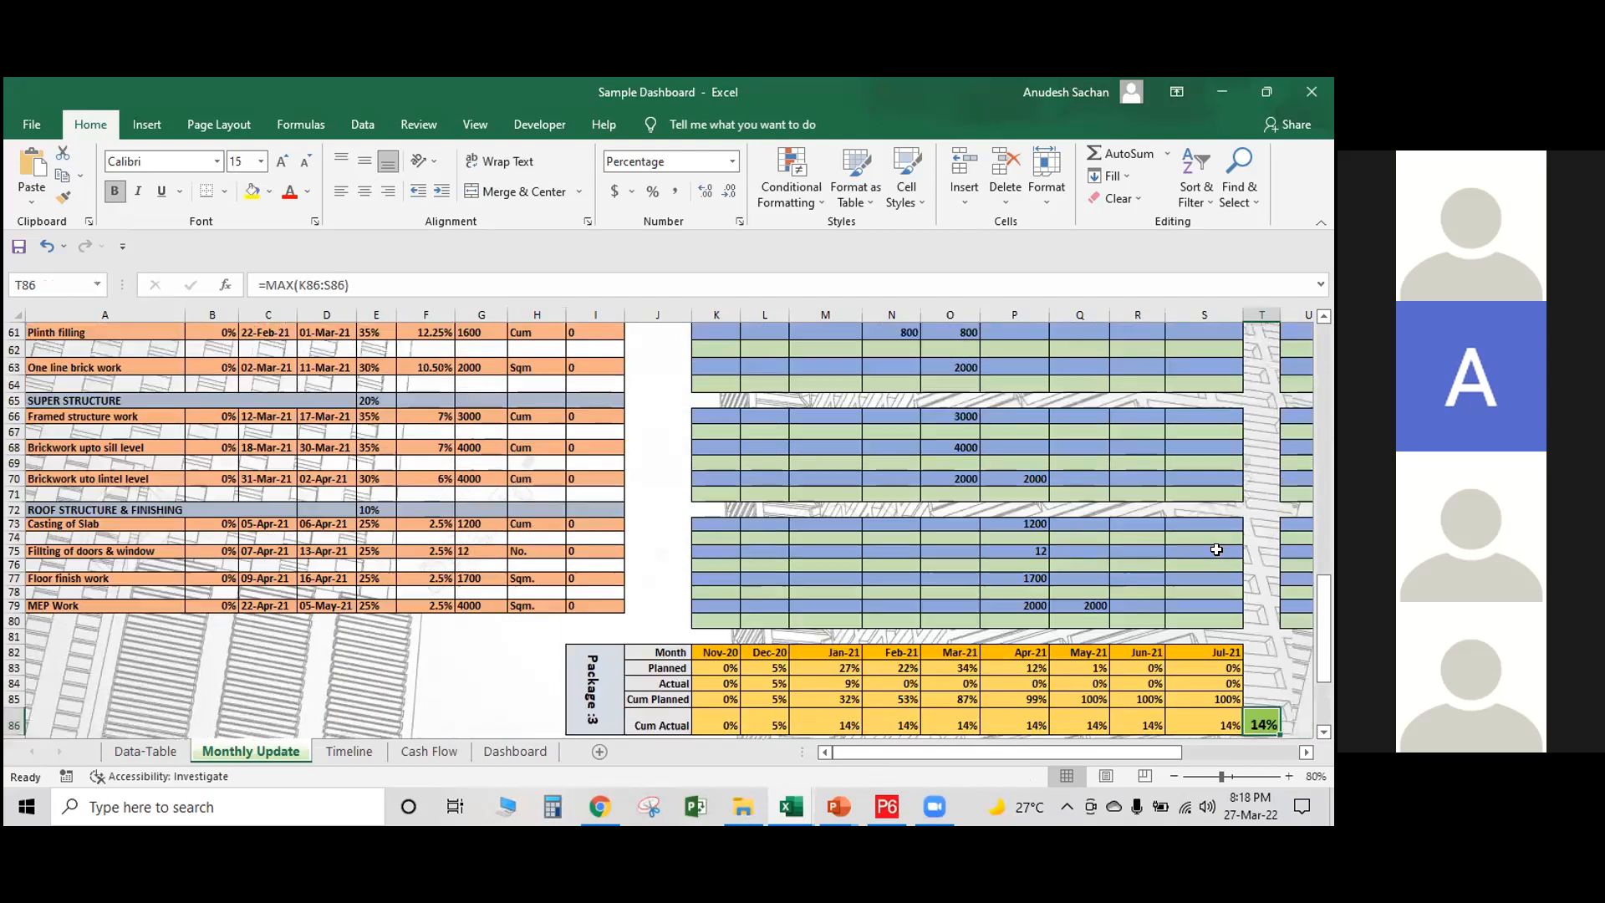
scroll(1216, 549, up, 3)
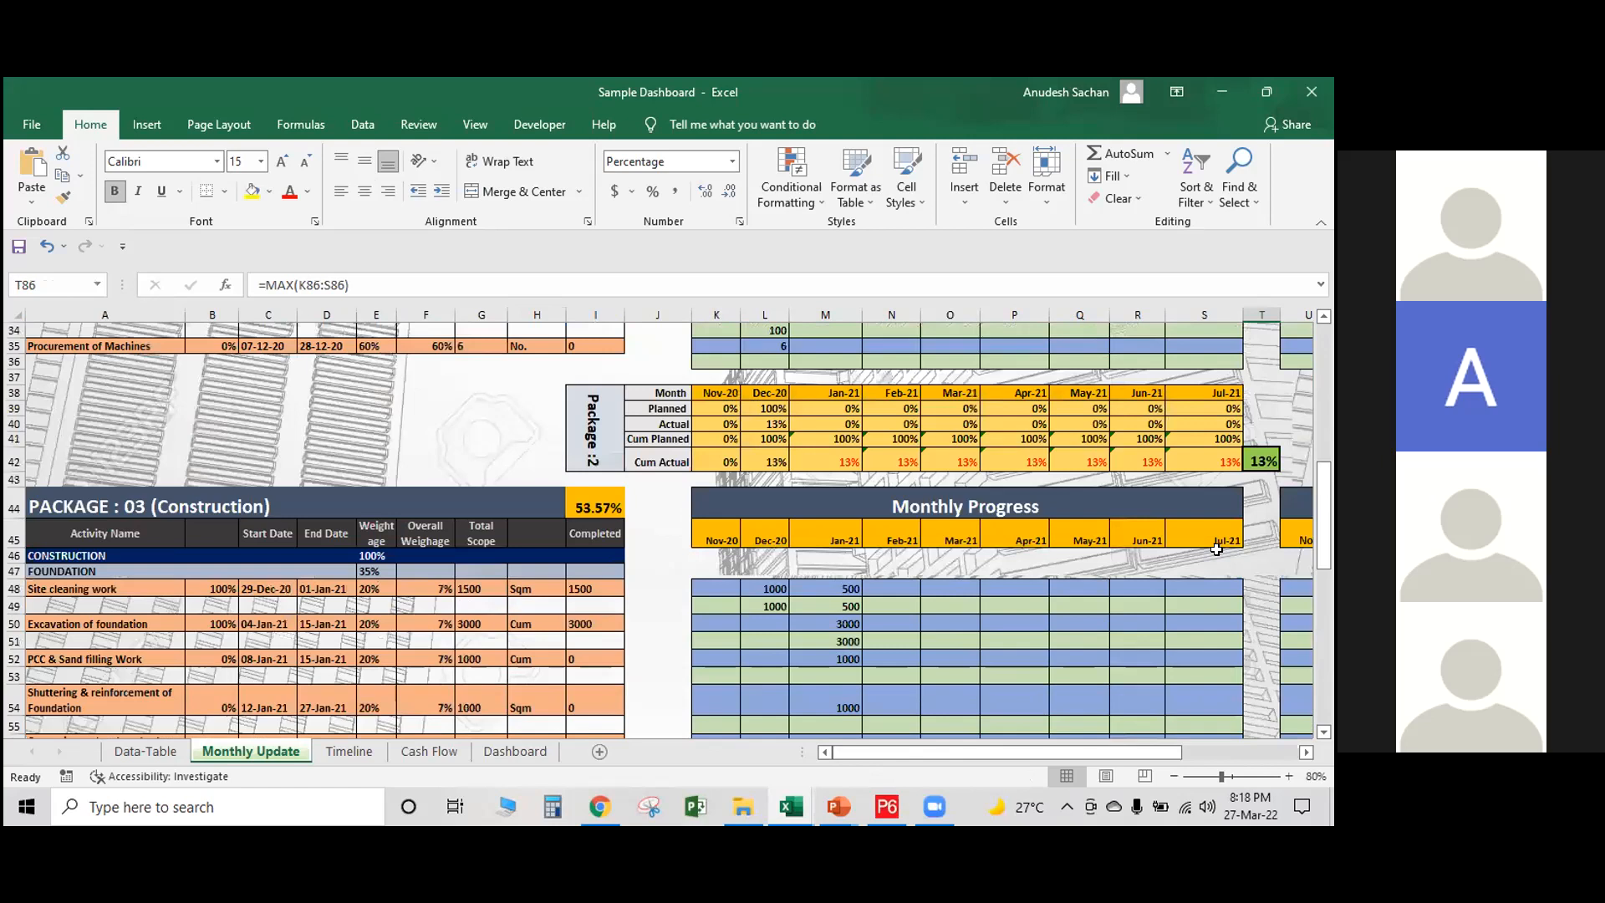
scroll(1216, 549, up, 8)
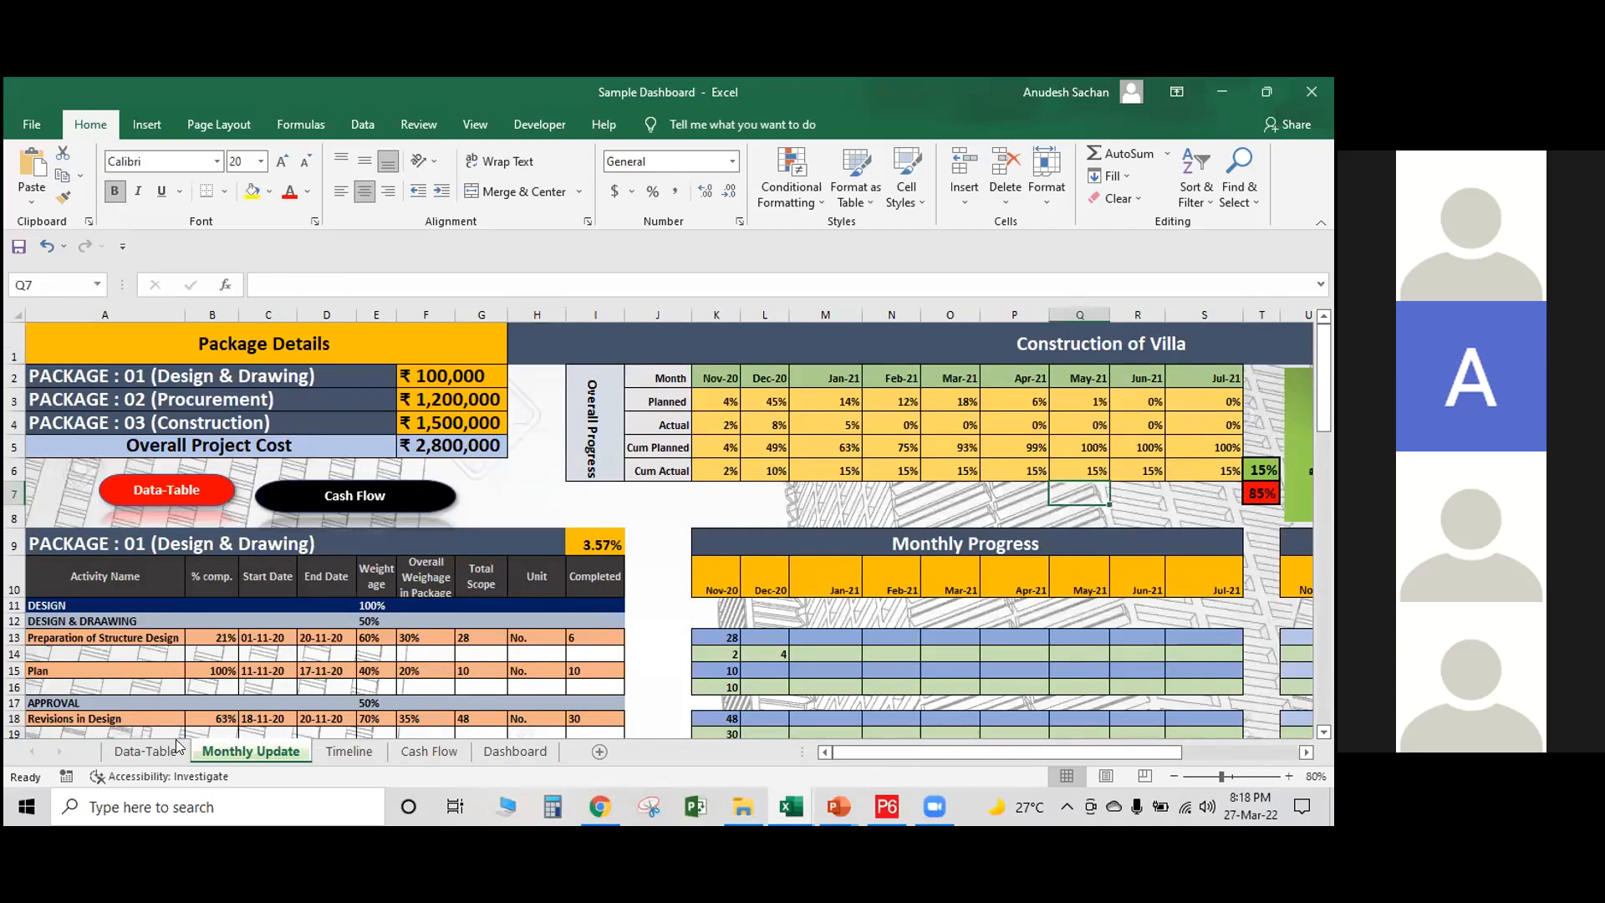
Open the Data-Table sheet, inspect the time laps formula in cell J11 and look through the table.
click(178, 747)
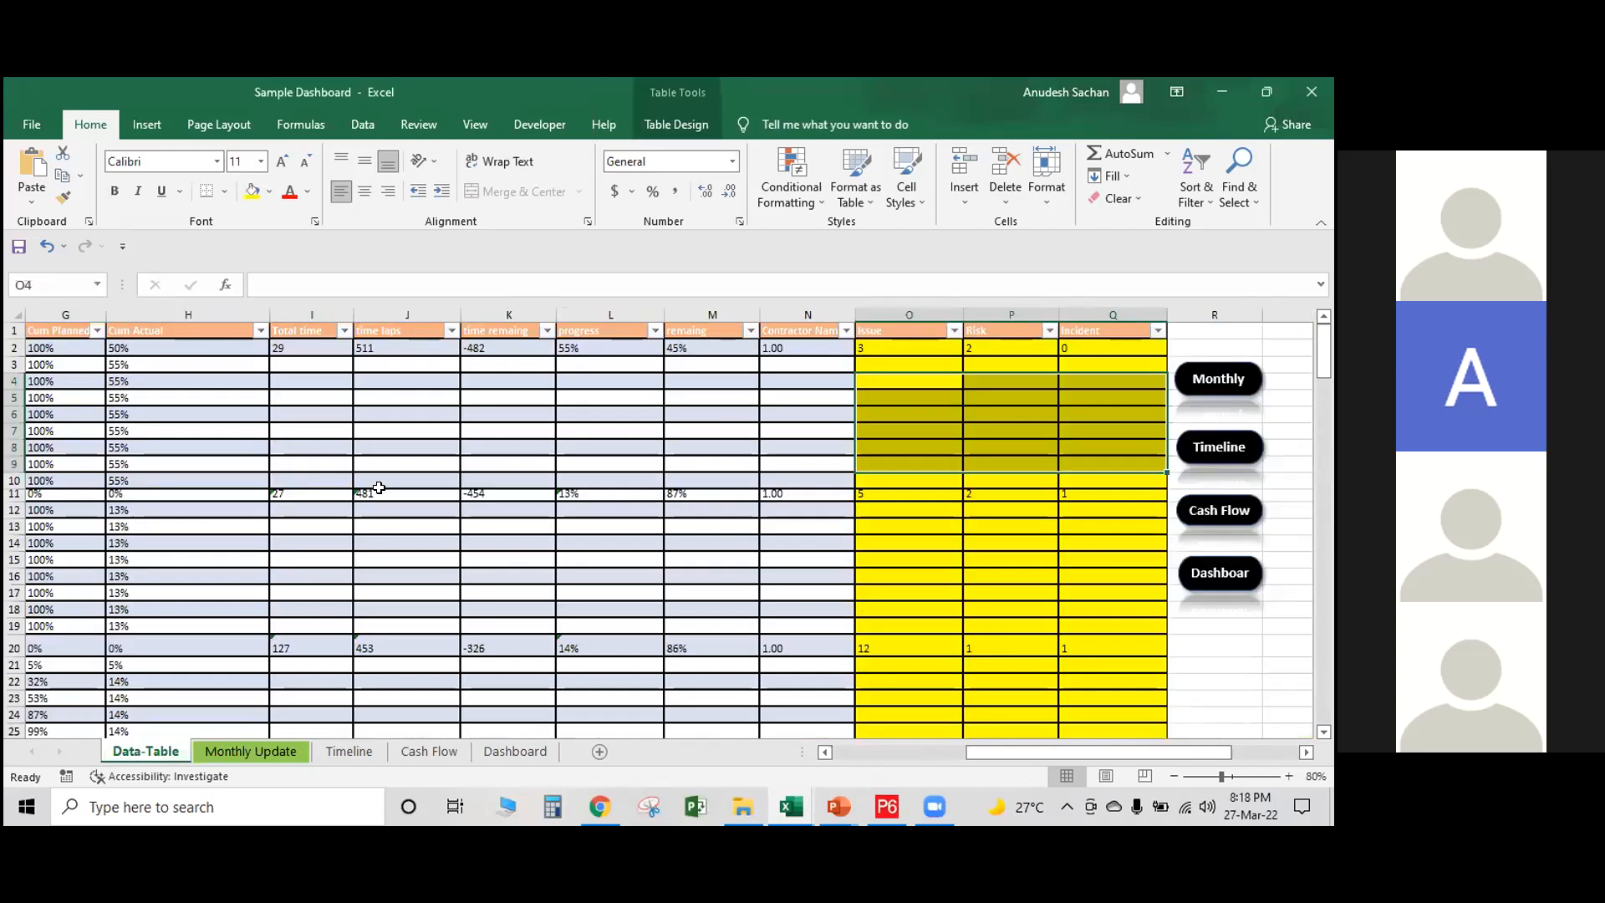
click(378, 494)
scroll(404, 462, down, 10)
scroll(402, 472, up, 4)
scroll(402, 475, up, 6)
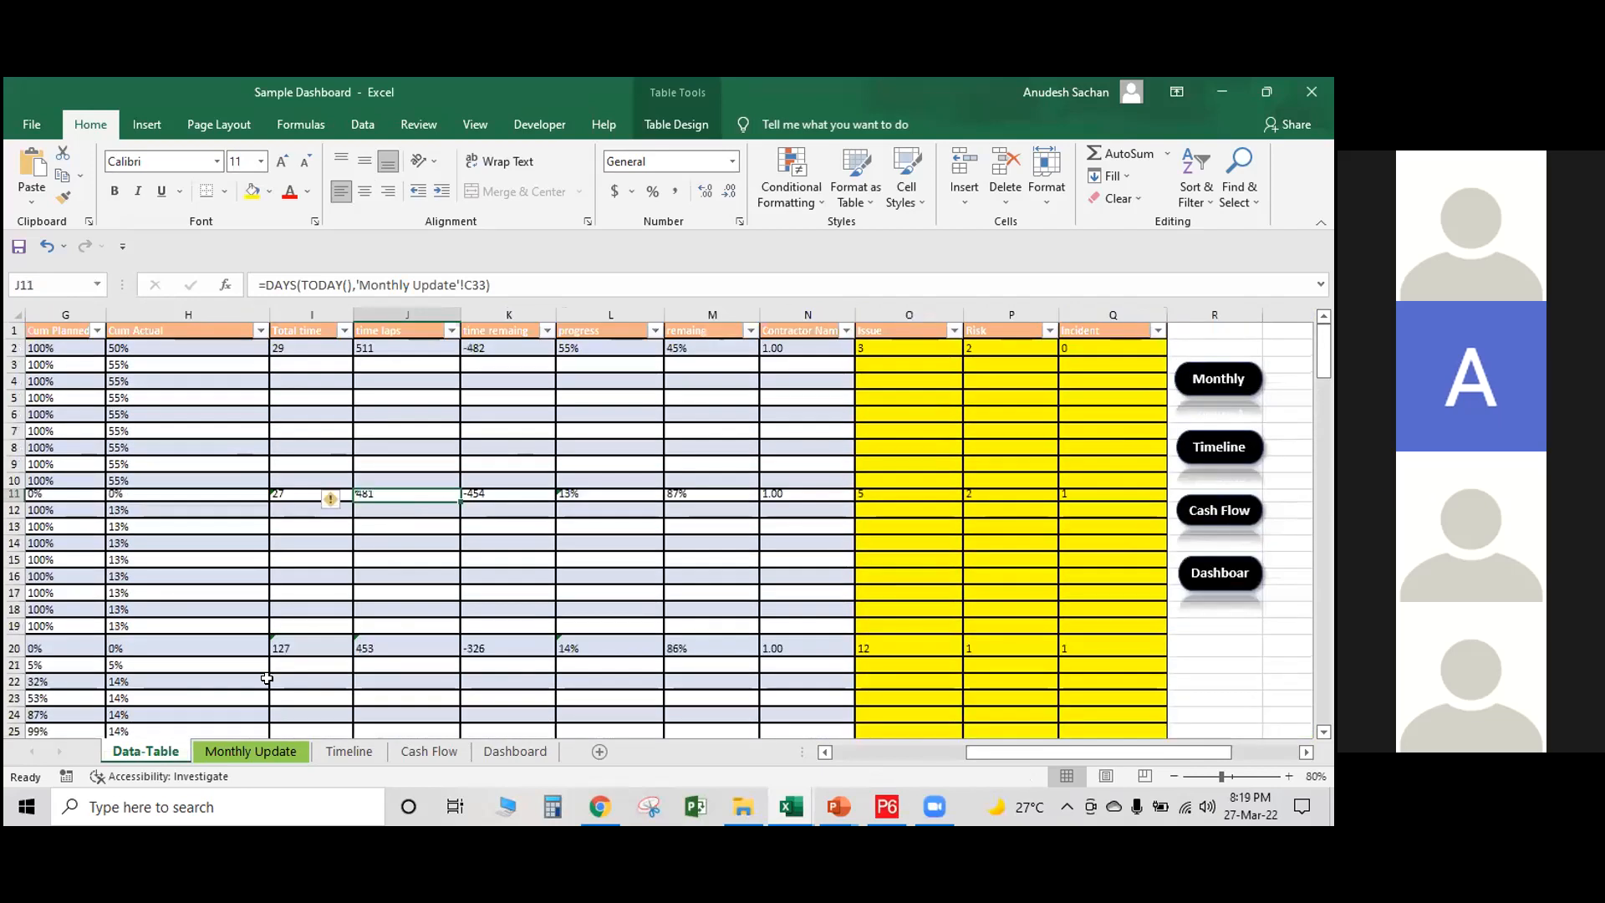
Review the Monthly Update, Timeline and Cash Flow sheets in turn and return to the Dashboard sheet.
click(259, 754)
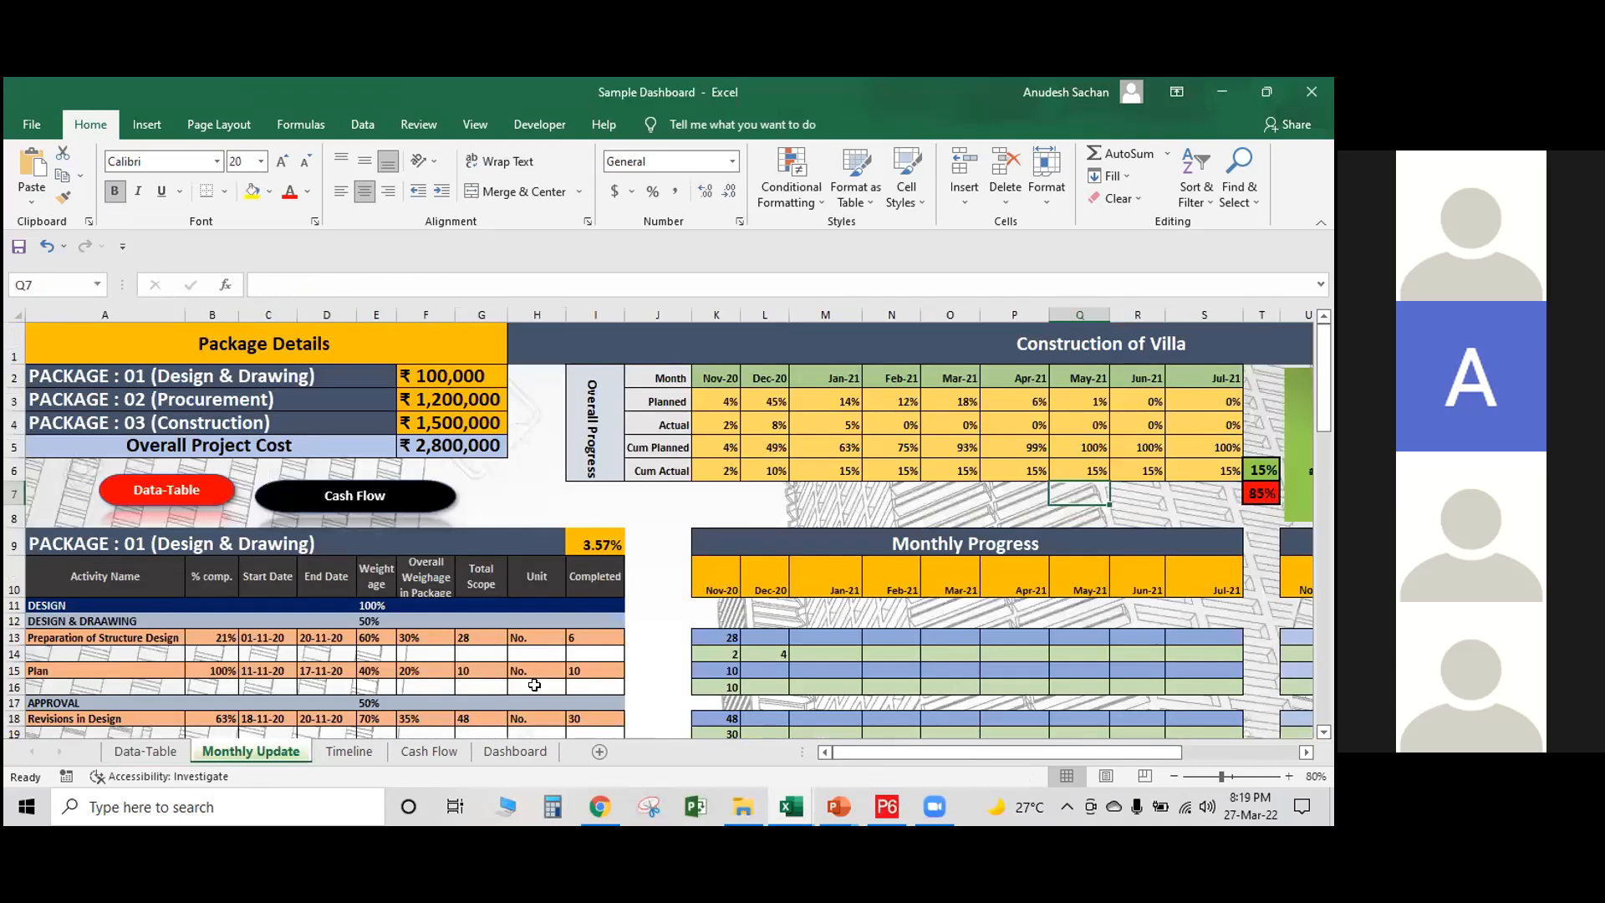
click(365, 752)
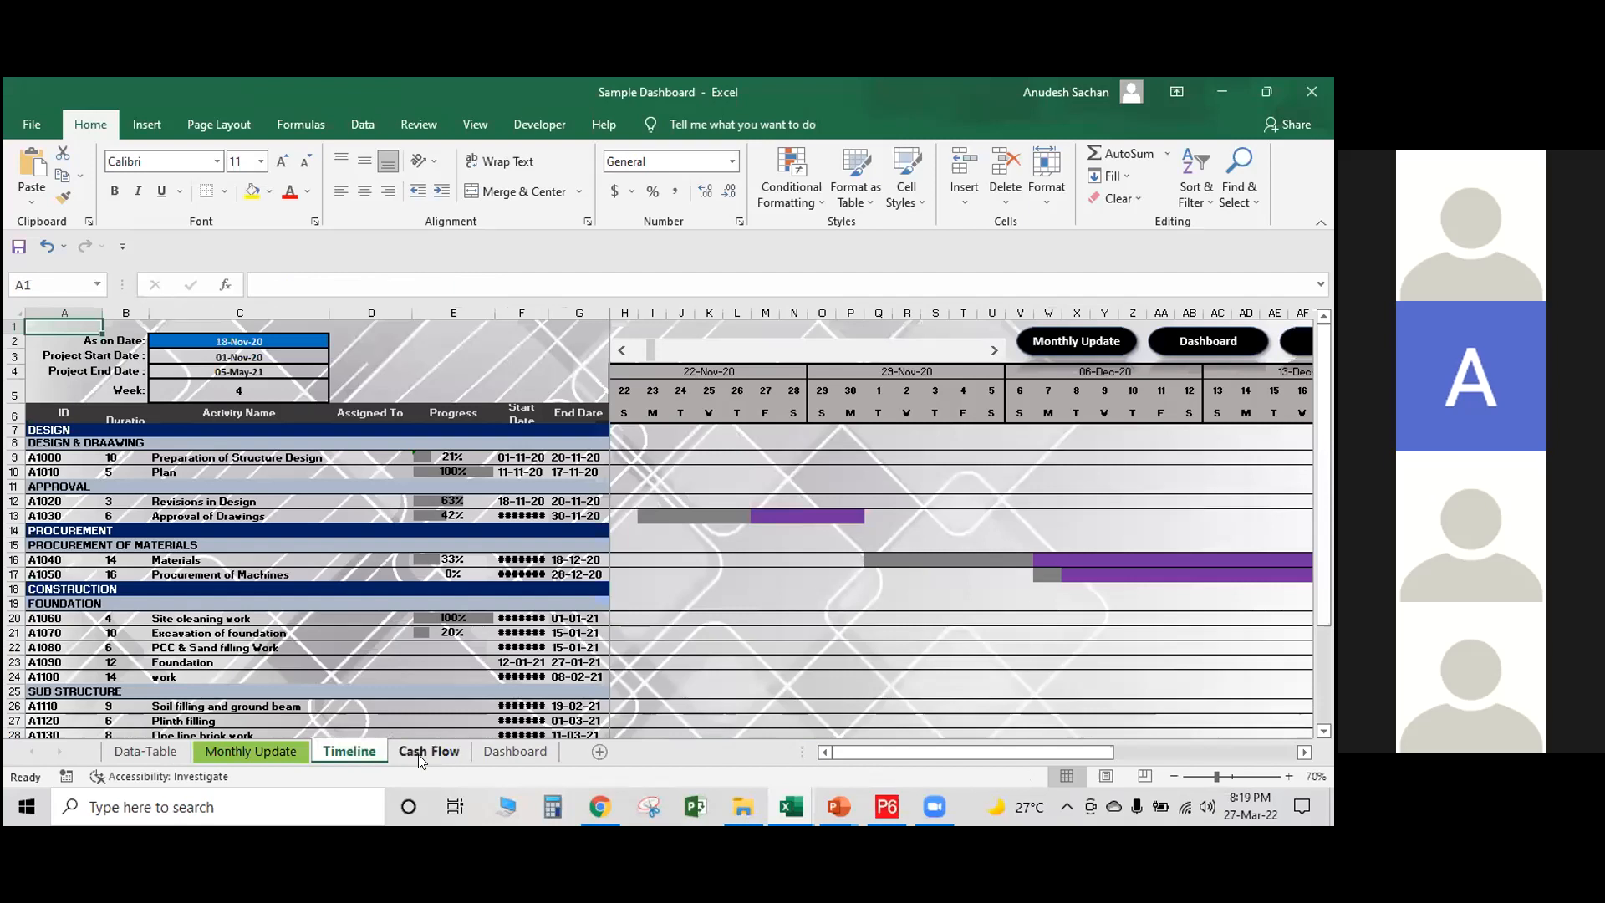
click(421, 751)
click(514, 751)
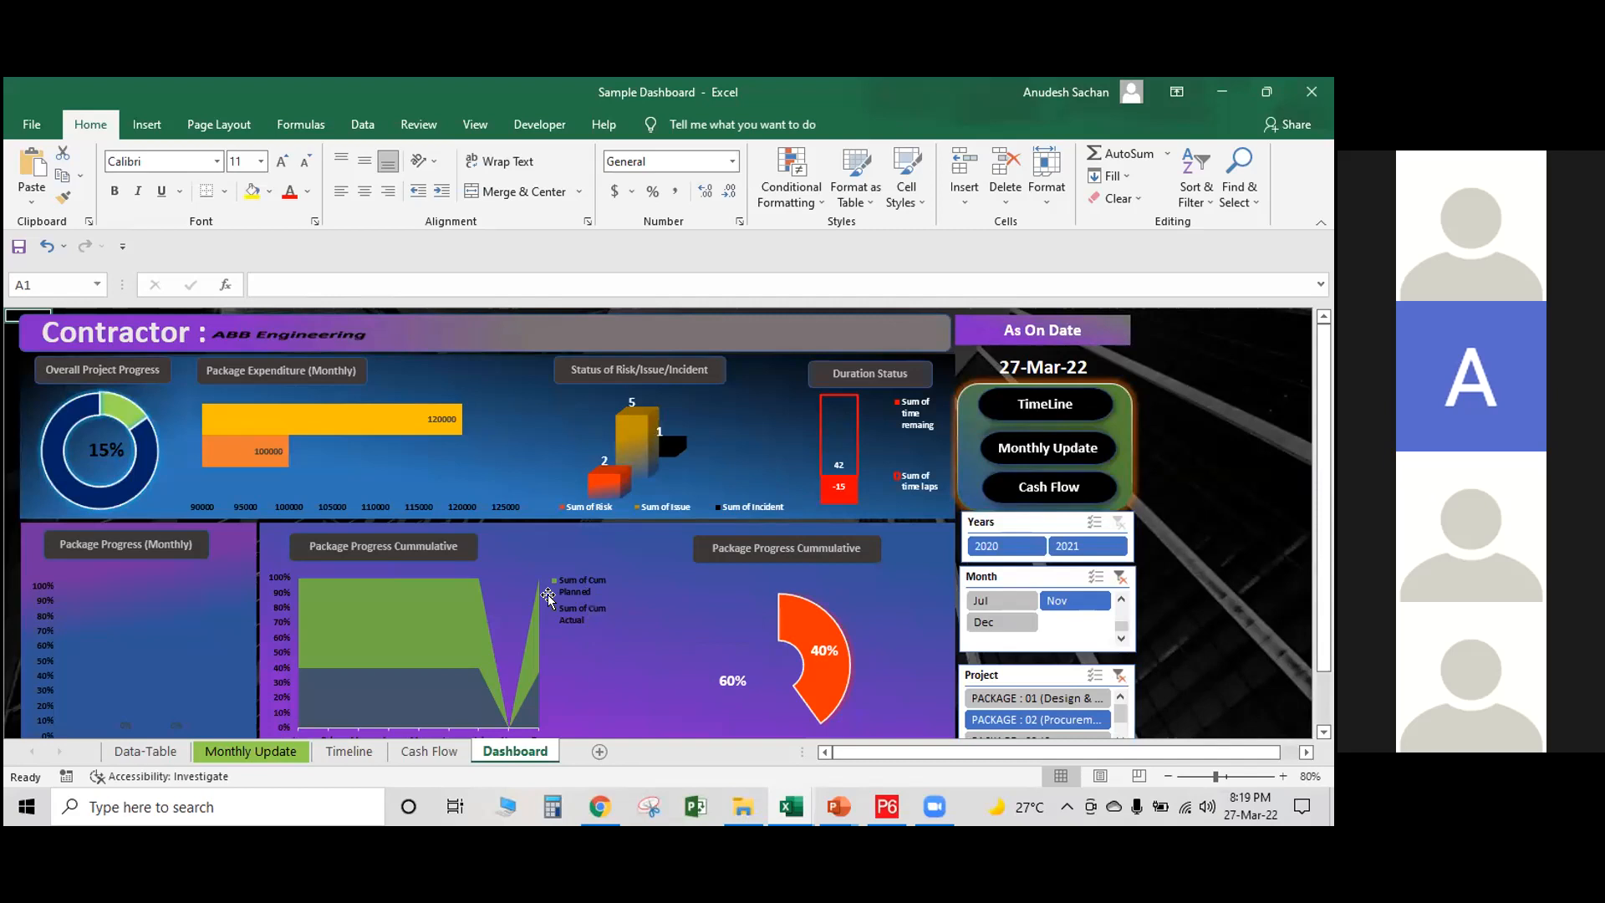
Switch to the Planning & Monitoring with S-Curve workbook and view the monthly planned and actual summary below the activity list.
mouse_move(769, 790)
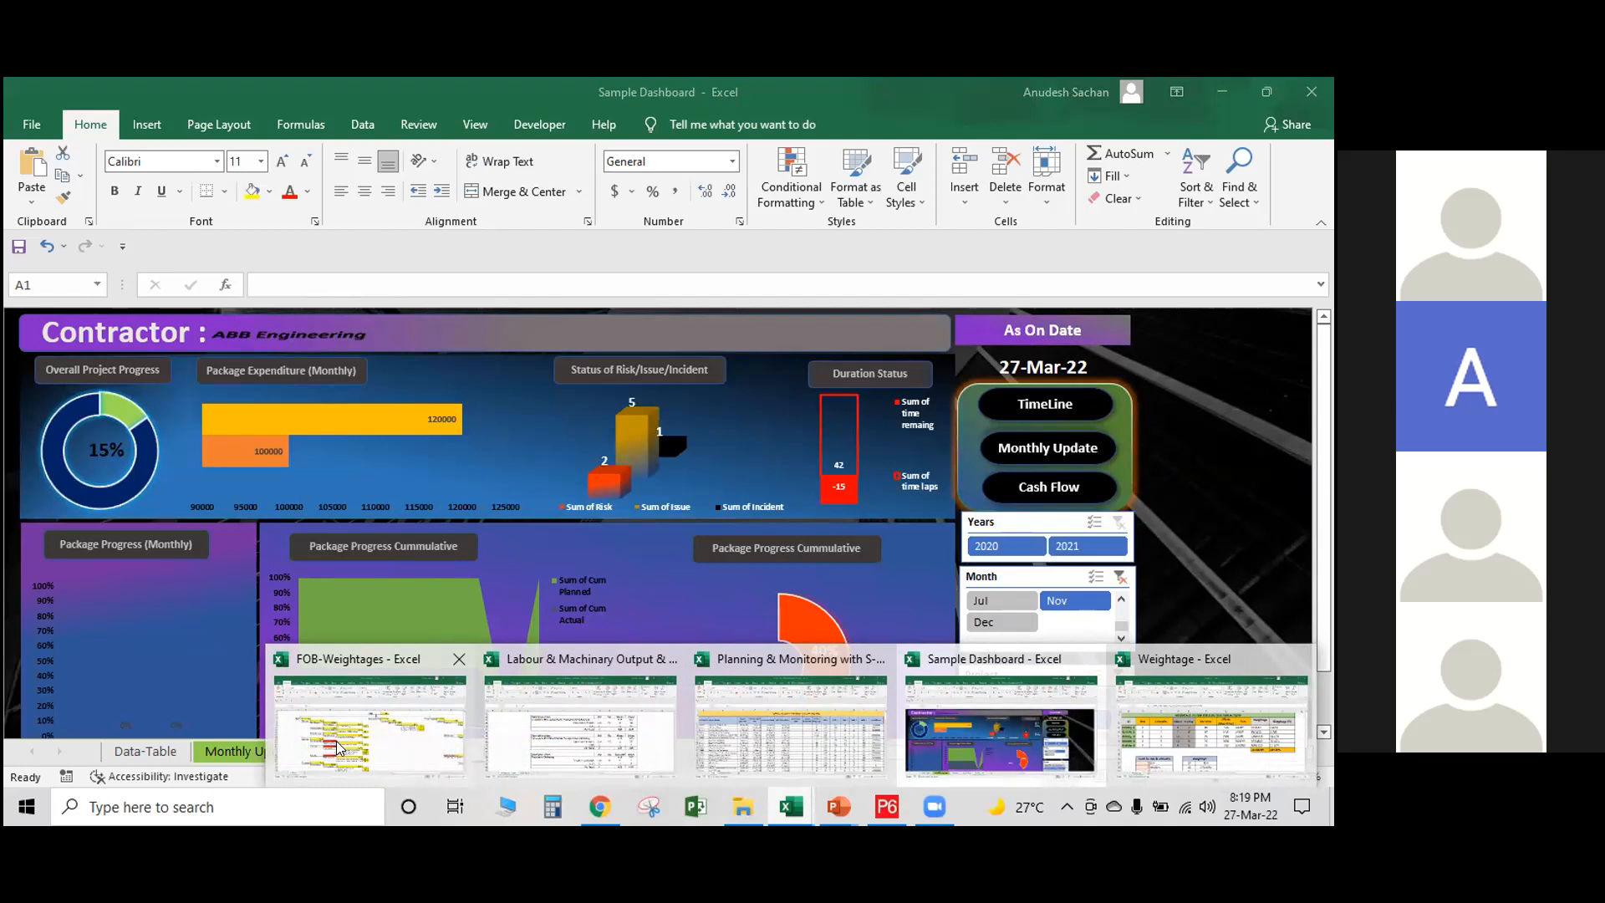
click(790, 719)
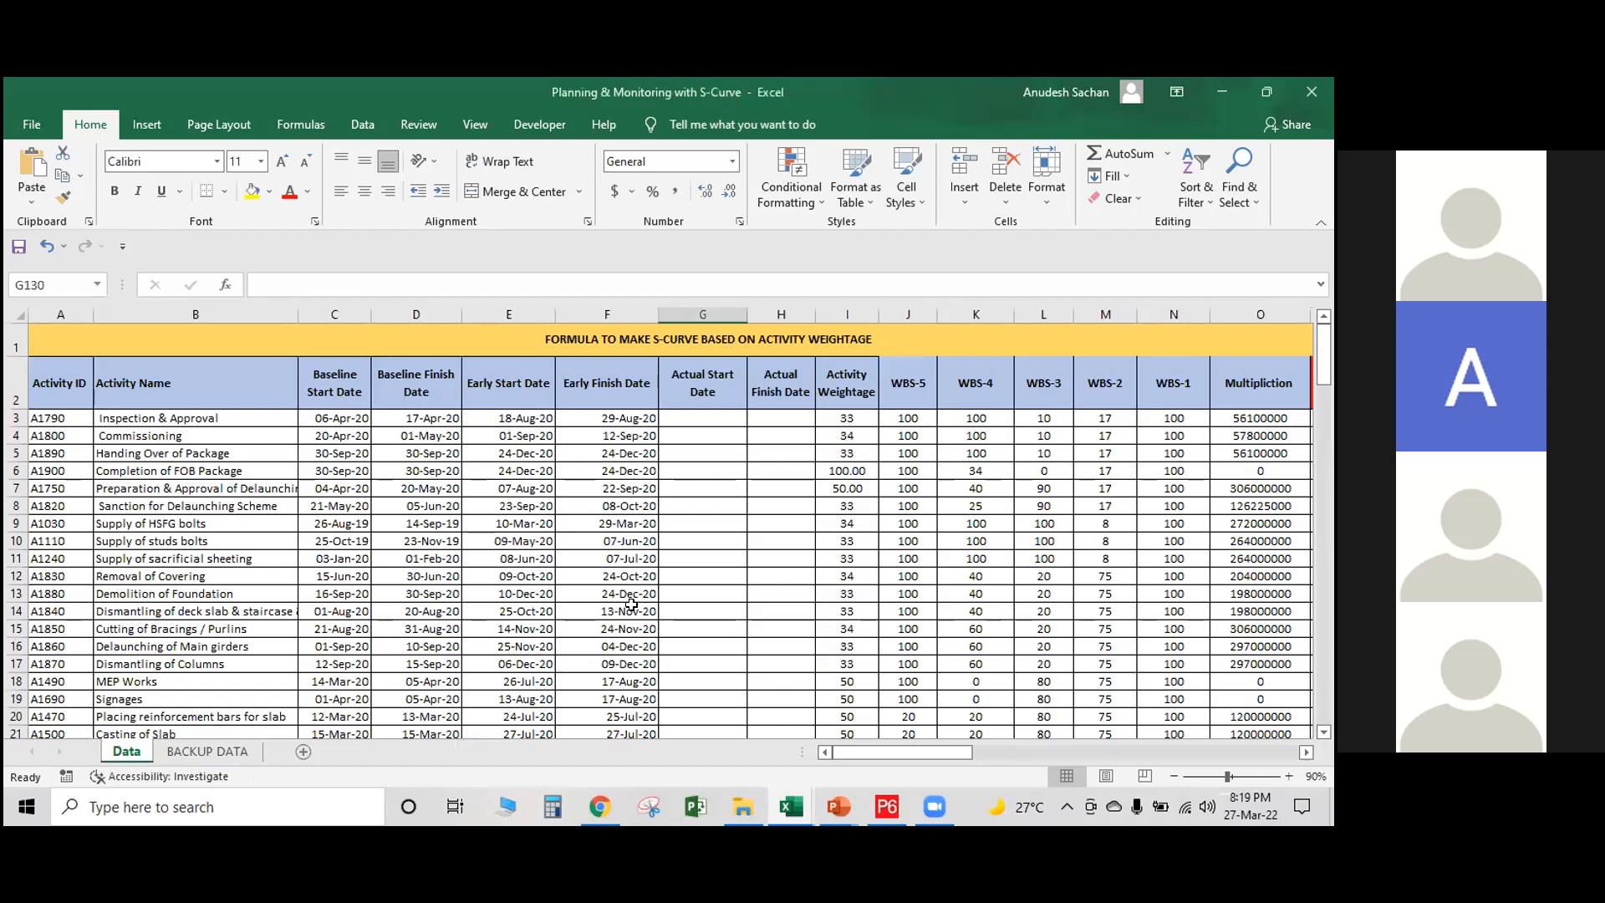
scroll(628, 605, down, 10)
scroll(628, 605, down, 15)
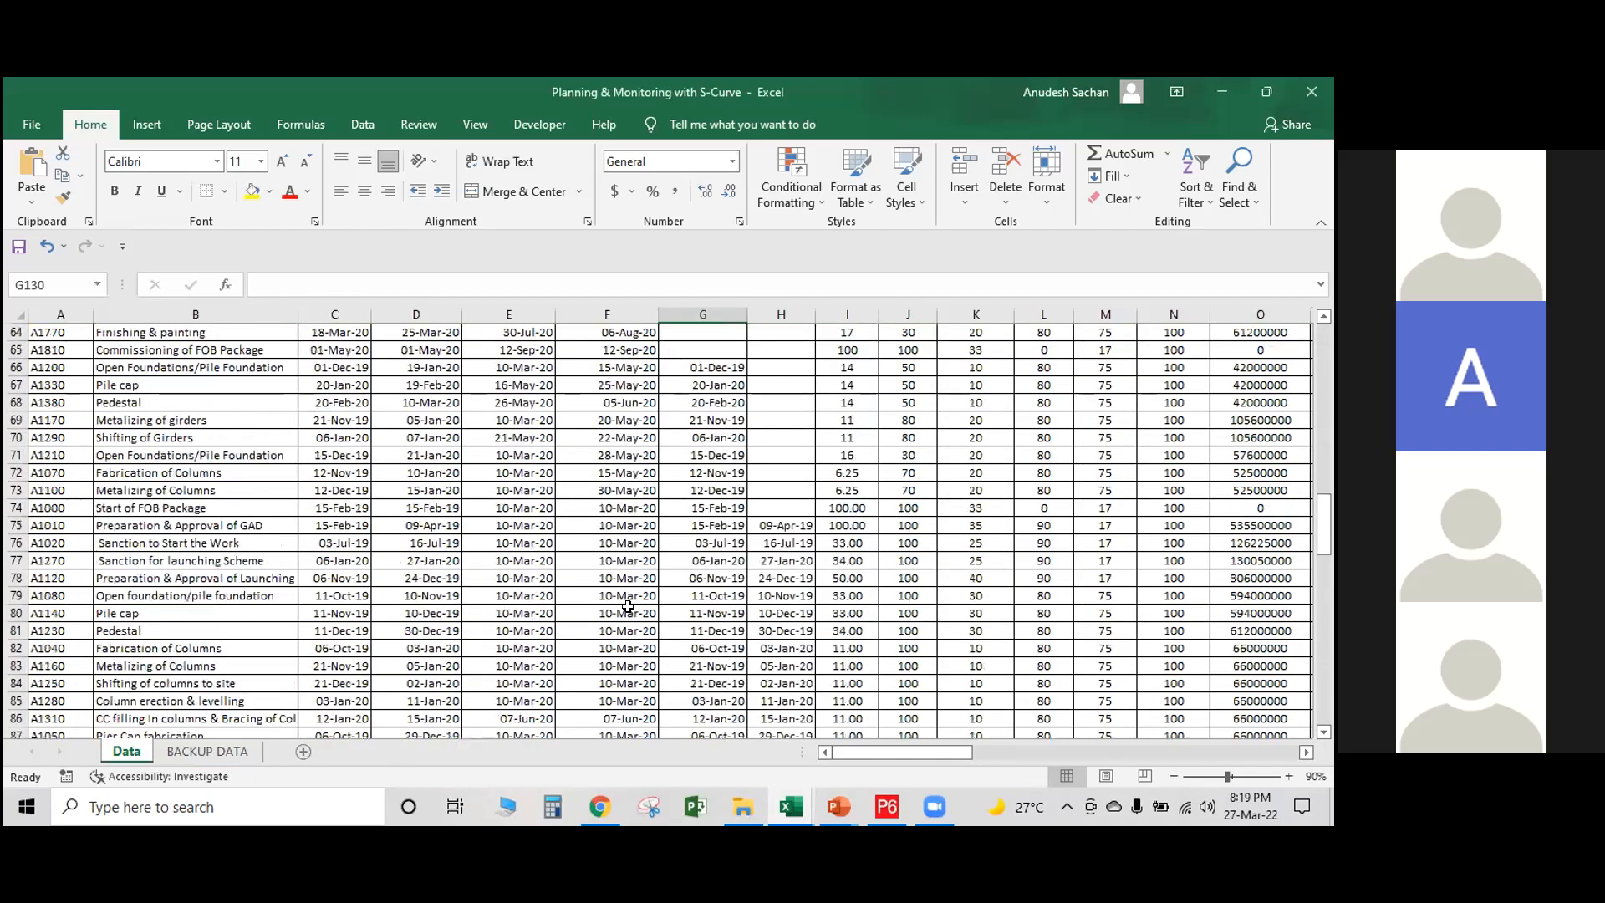
scroll(610, 637, down, 3)
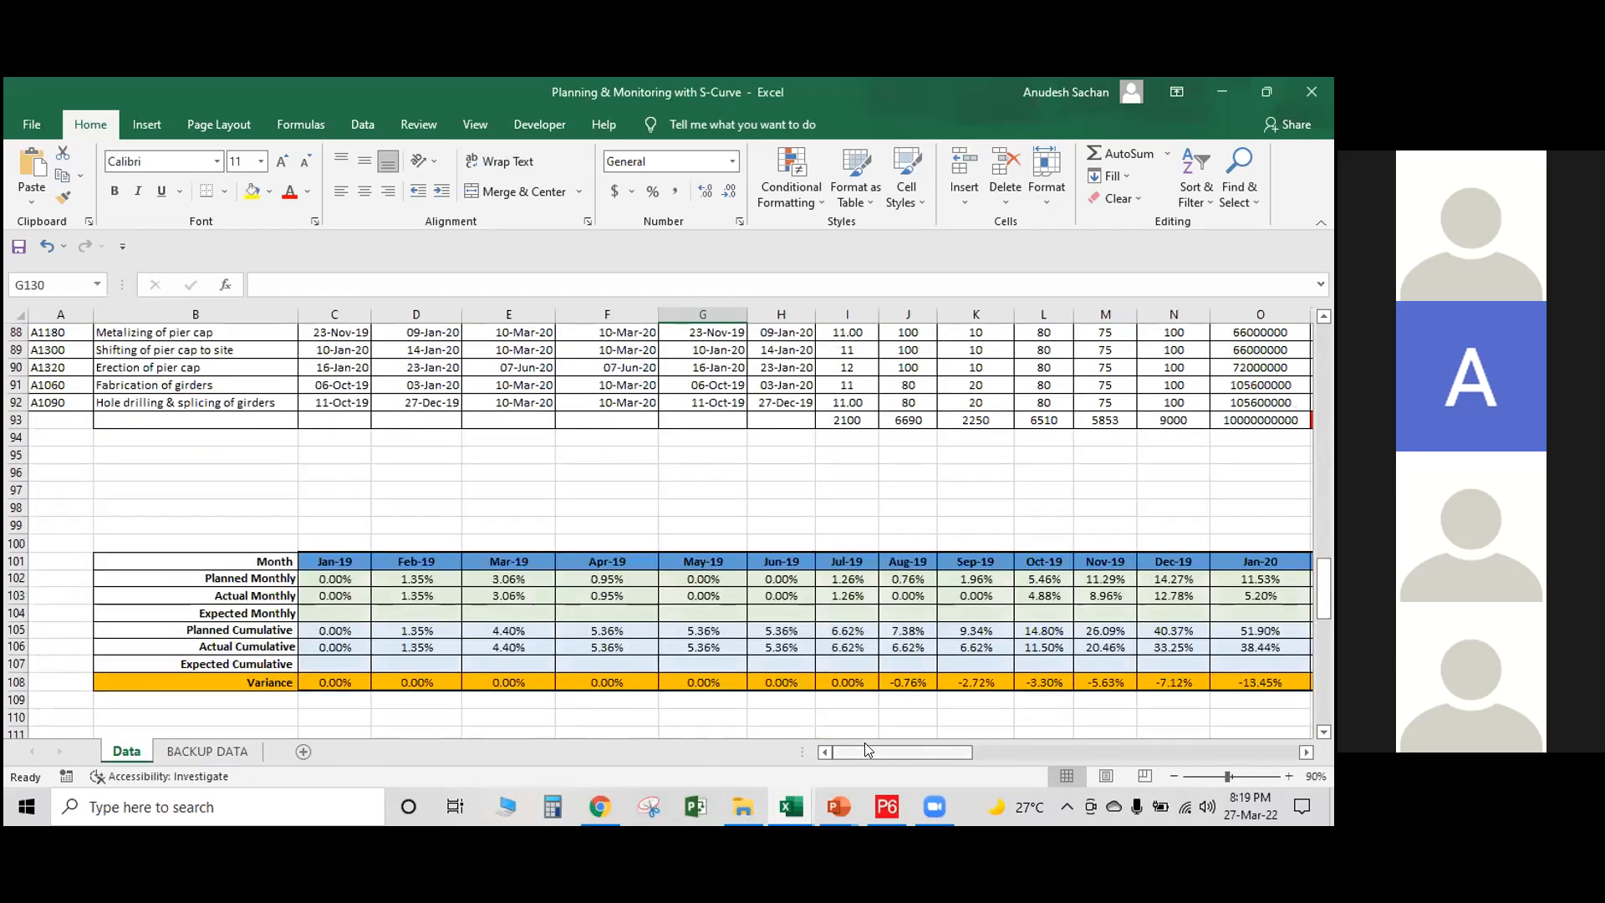
Examine the S-curve and the monthly variance chart below the summary table, and return to the start of the Data sheet.
scroll(794, 686, right, 3)
scroll(663, 623, left, 3)
scroll(613, 634, down, 1)
scroll(612, 633, down, 12)
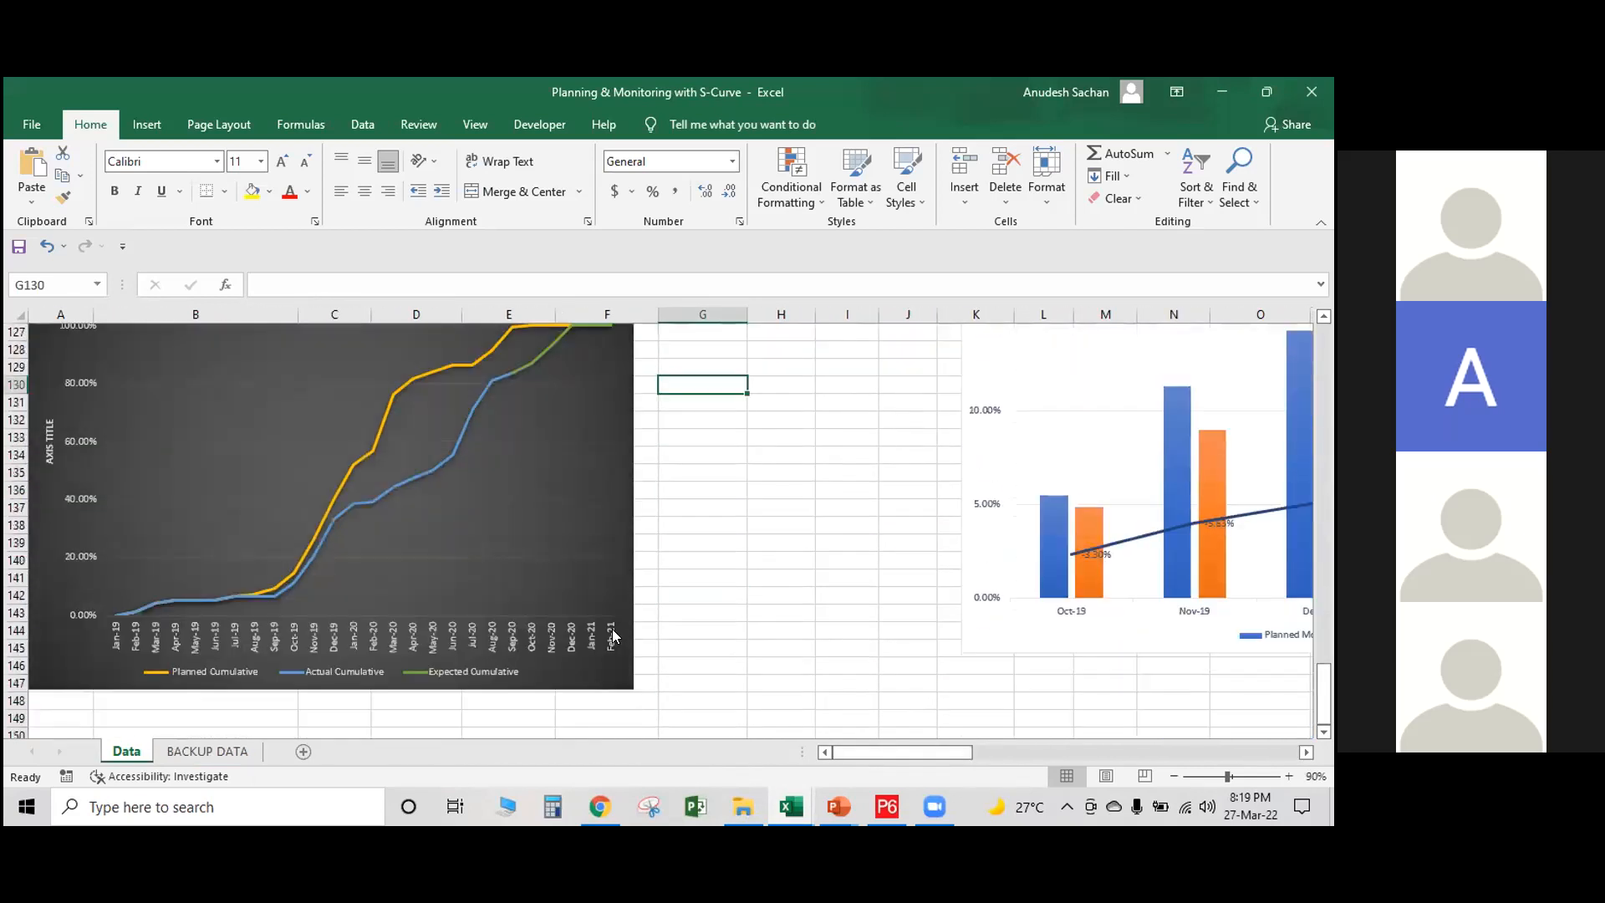
scroll(727, 615, up, 1)
click(750, 596)
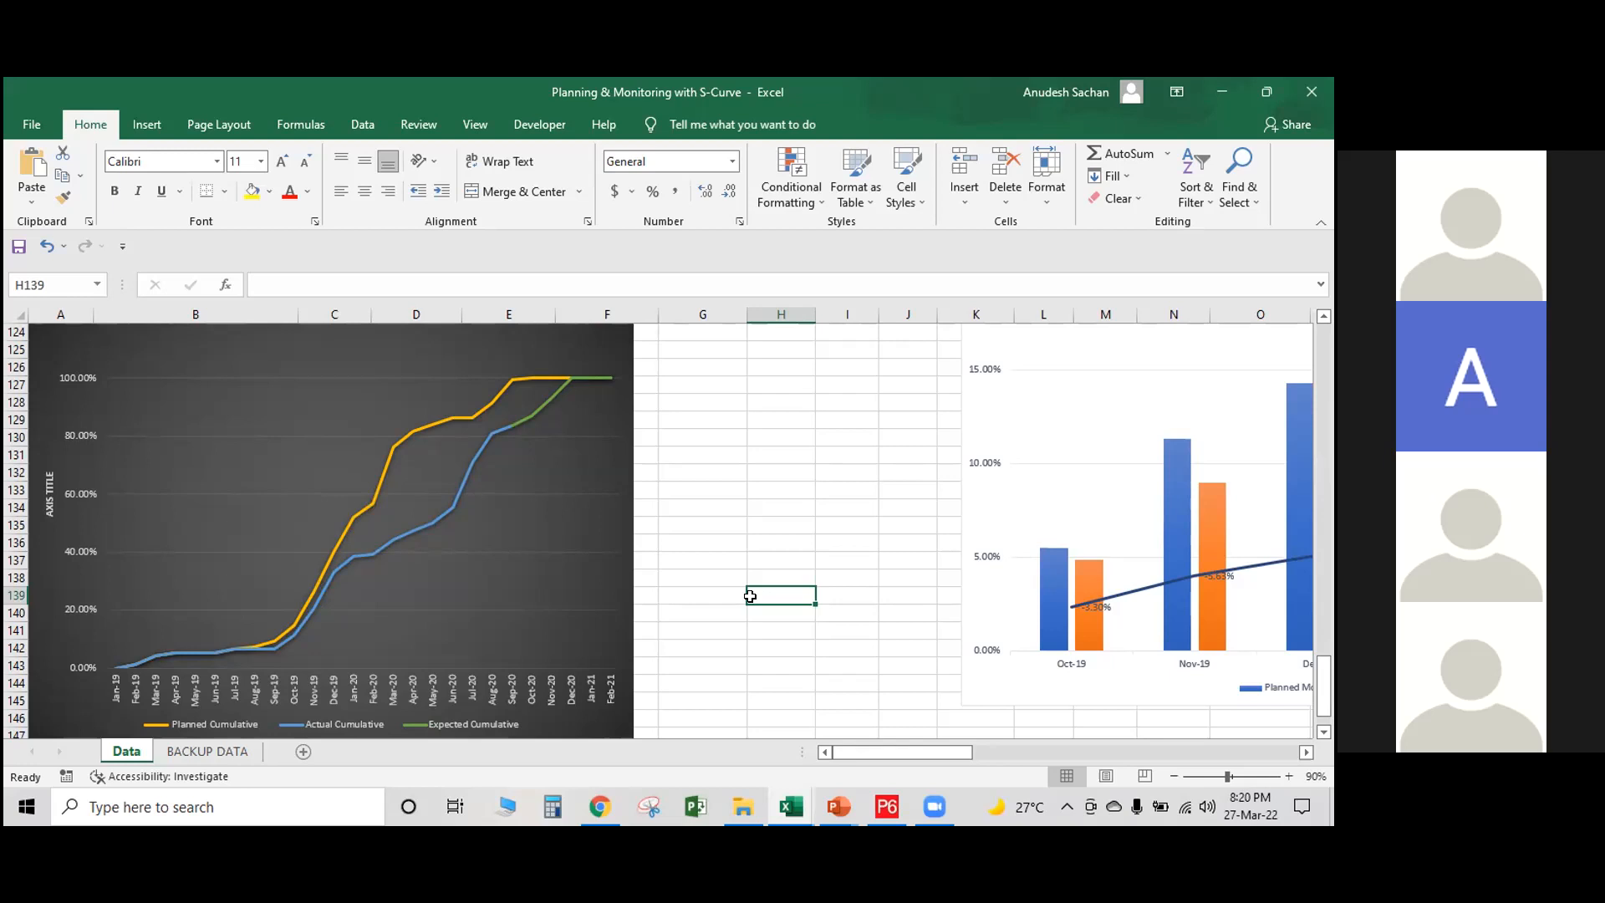
scroll(750, 596, up, 13)
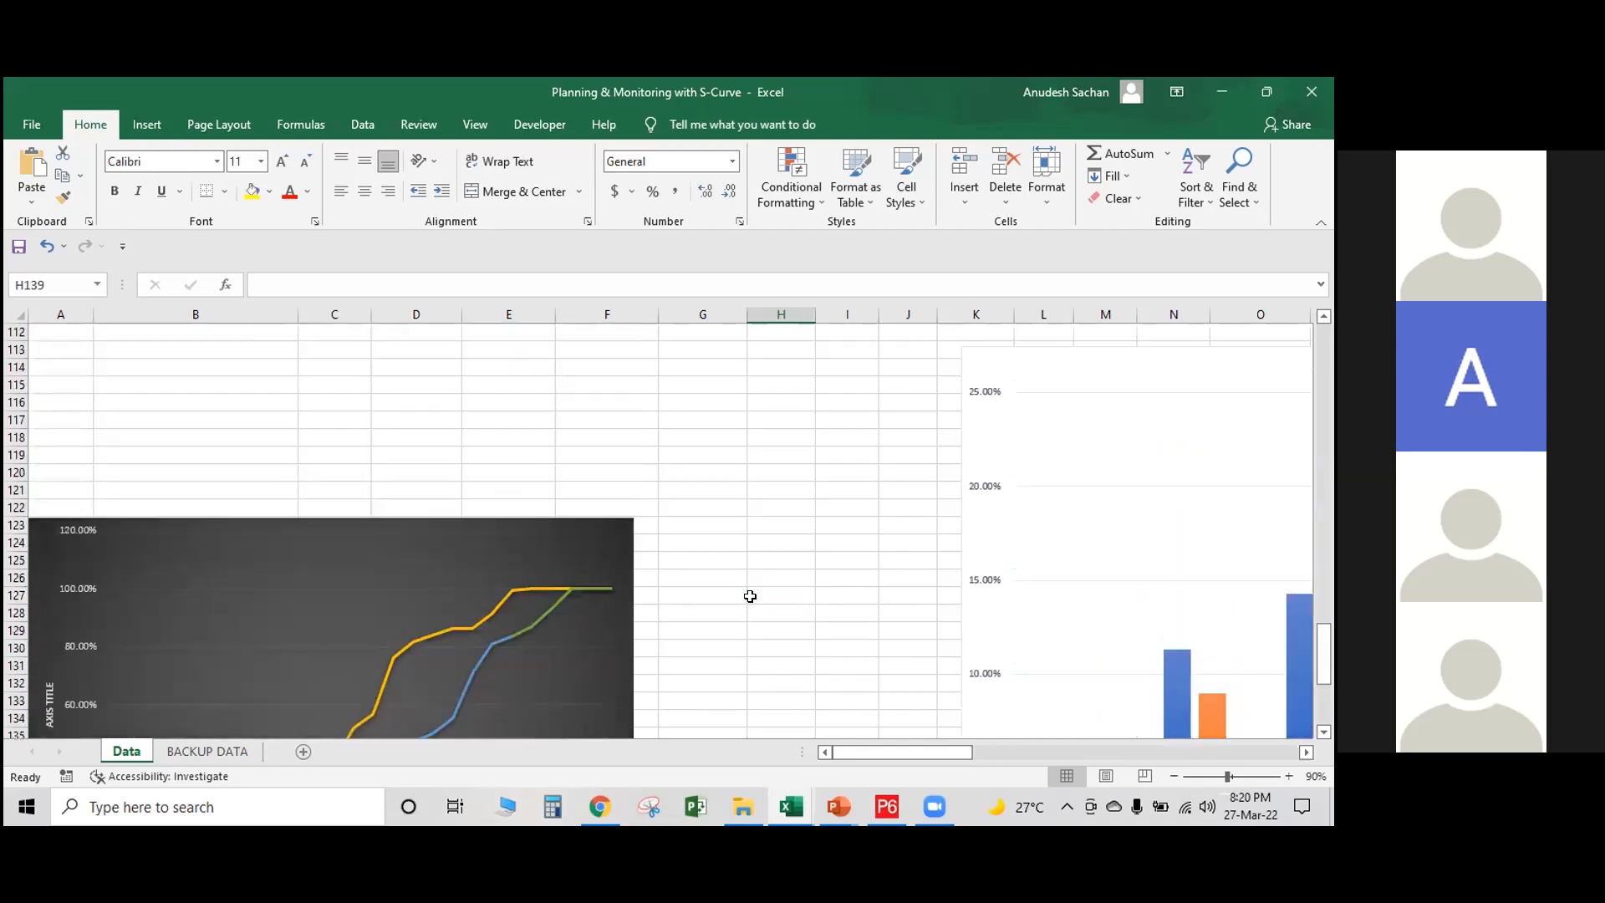
scroll(744, 599, up, 20)
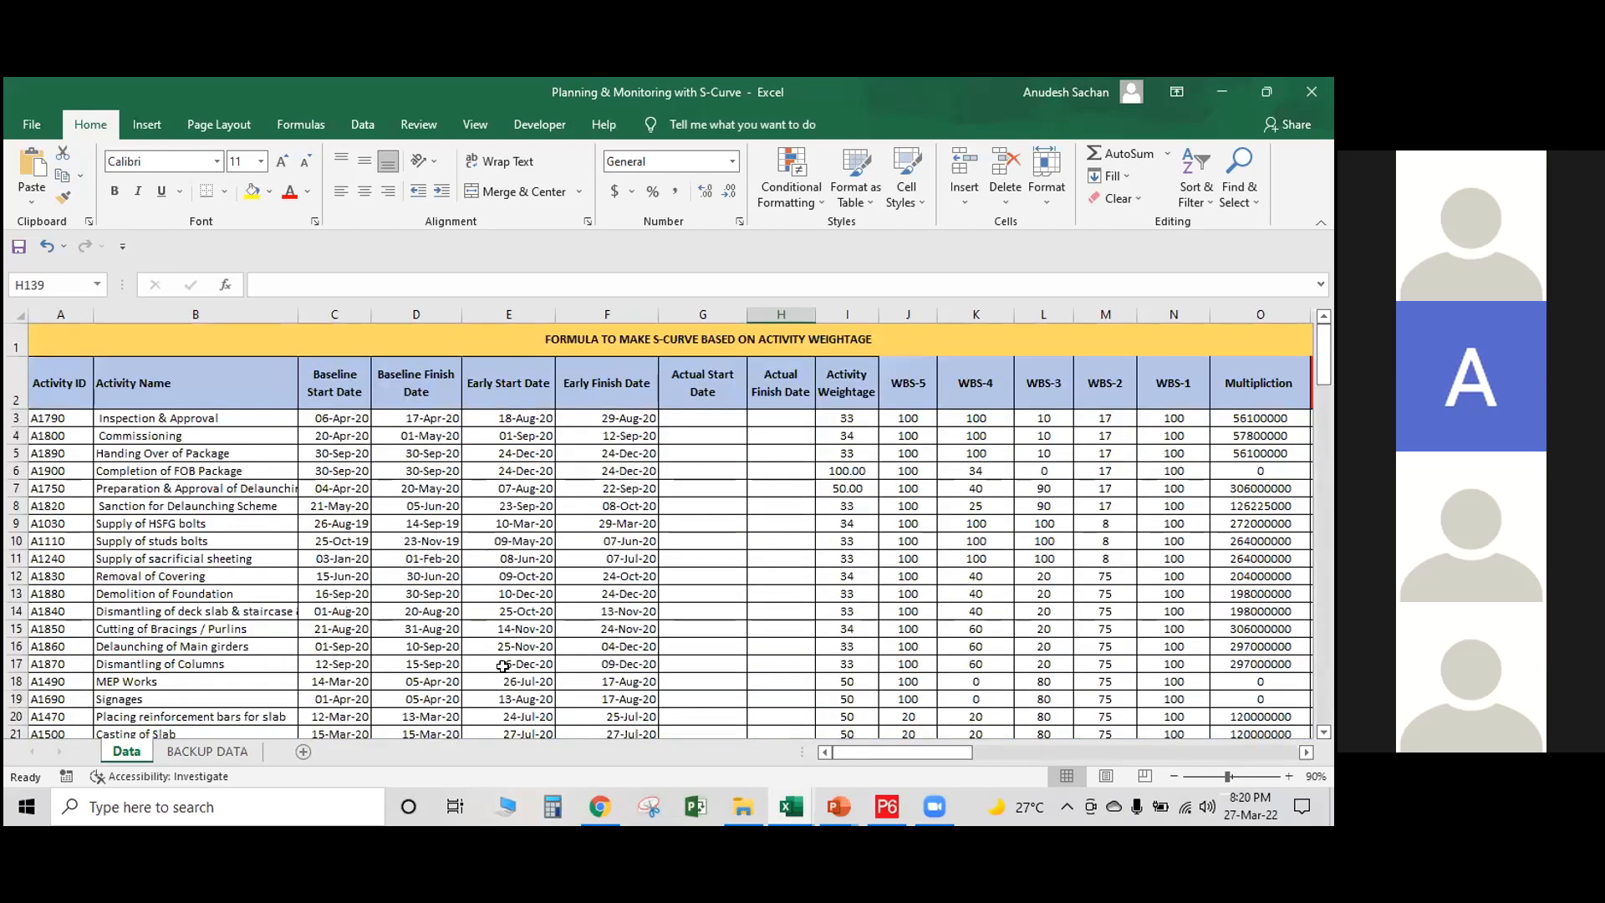
Inspect the cumulative planned progress formulas in cells Q3, Q4 and S6.
click(283, 452)
drag(845, 754, 891, 752)
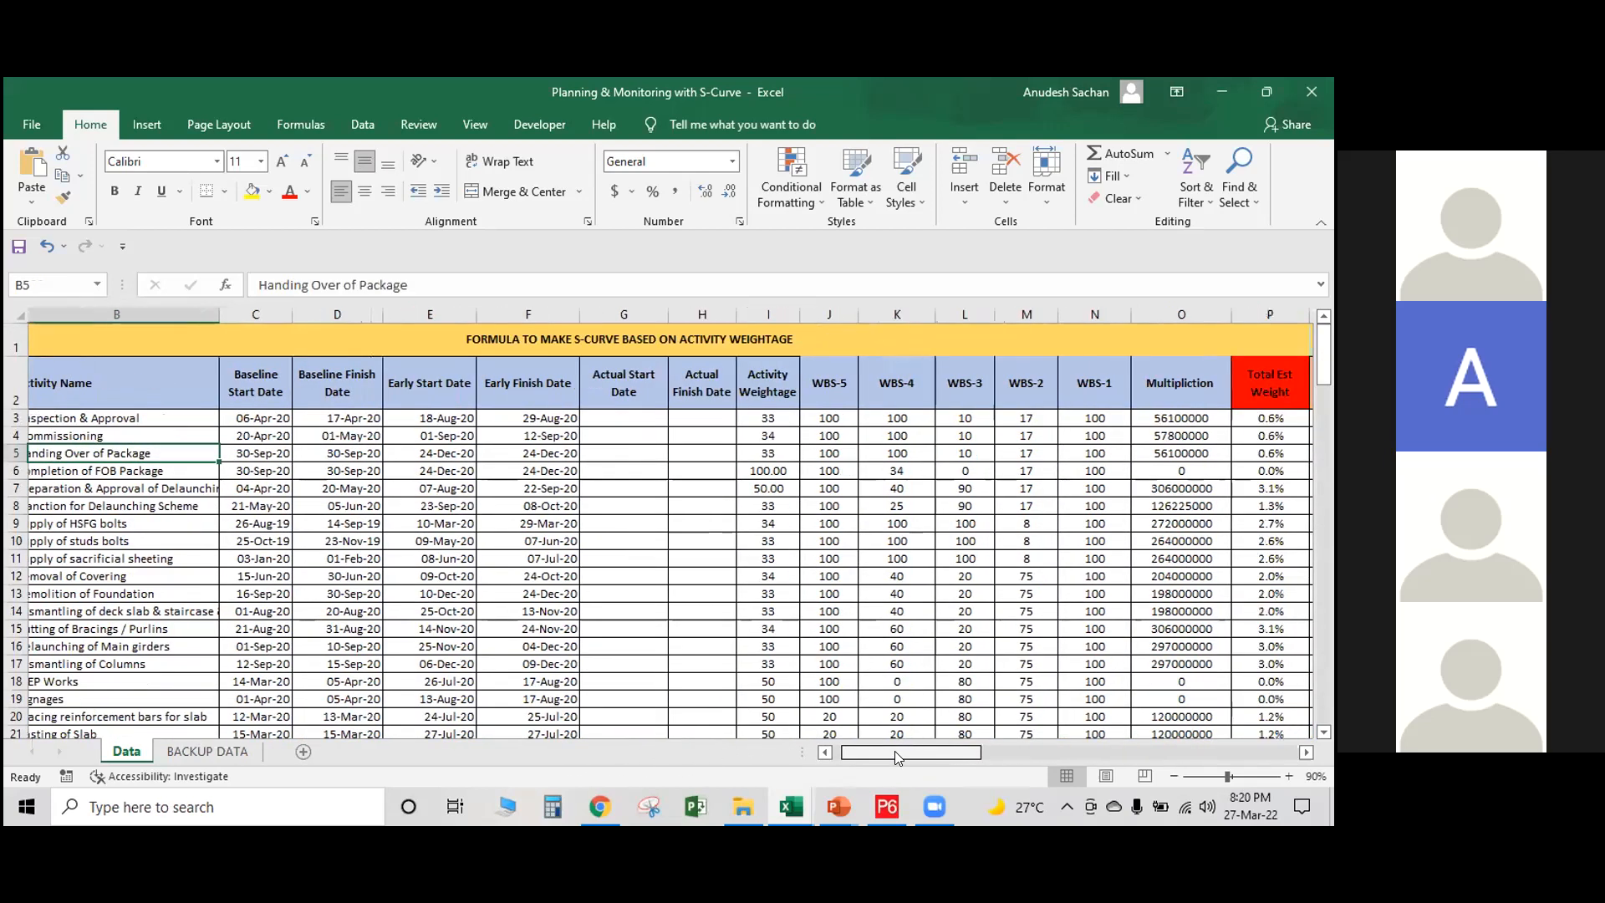
drag(1037, 774, 912, 771)
scroll(704, 479, left, 3)
click(516, 488)
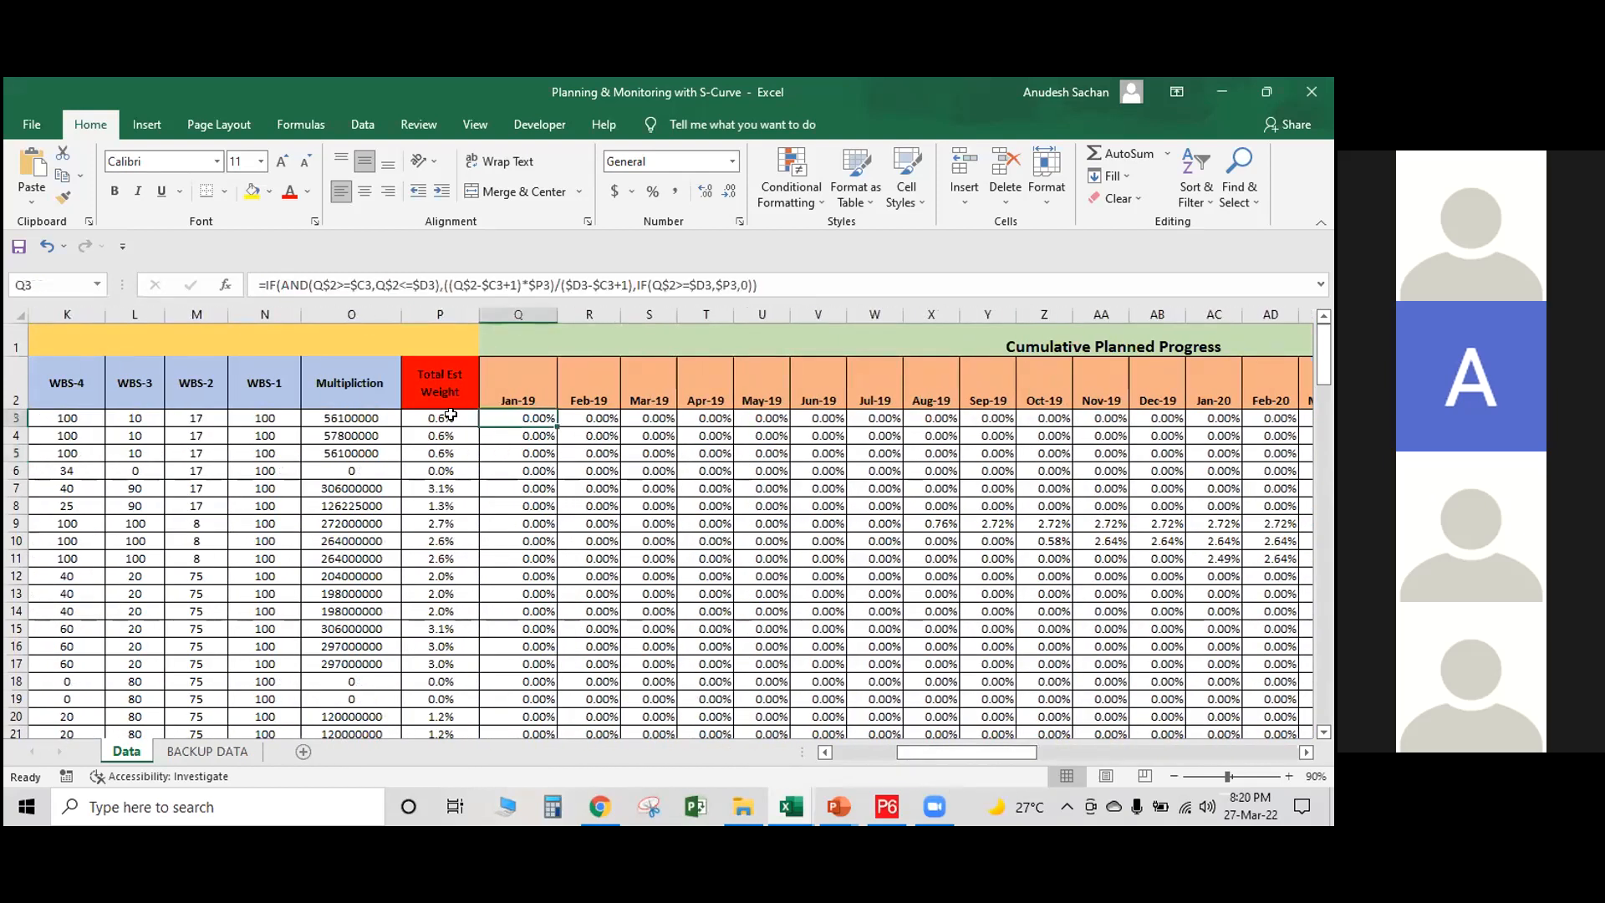
click(523, 436)
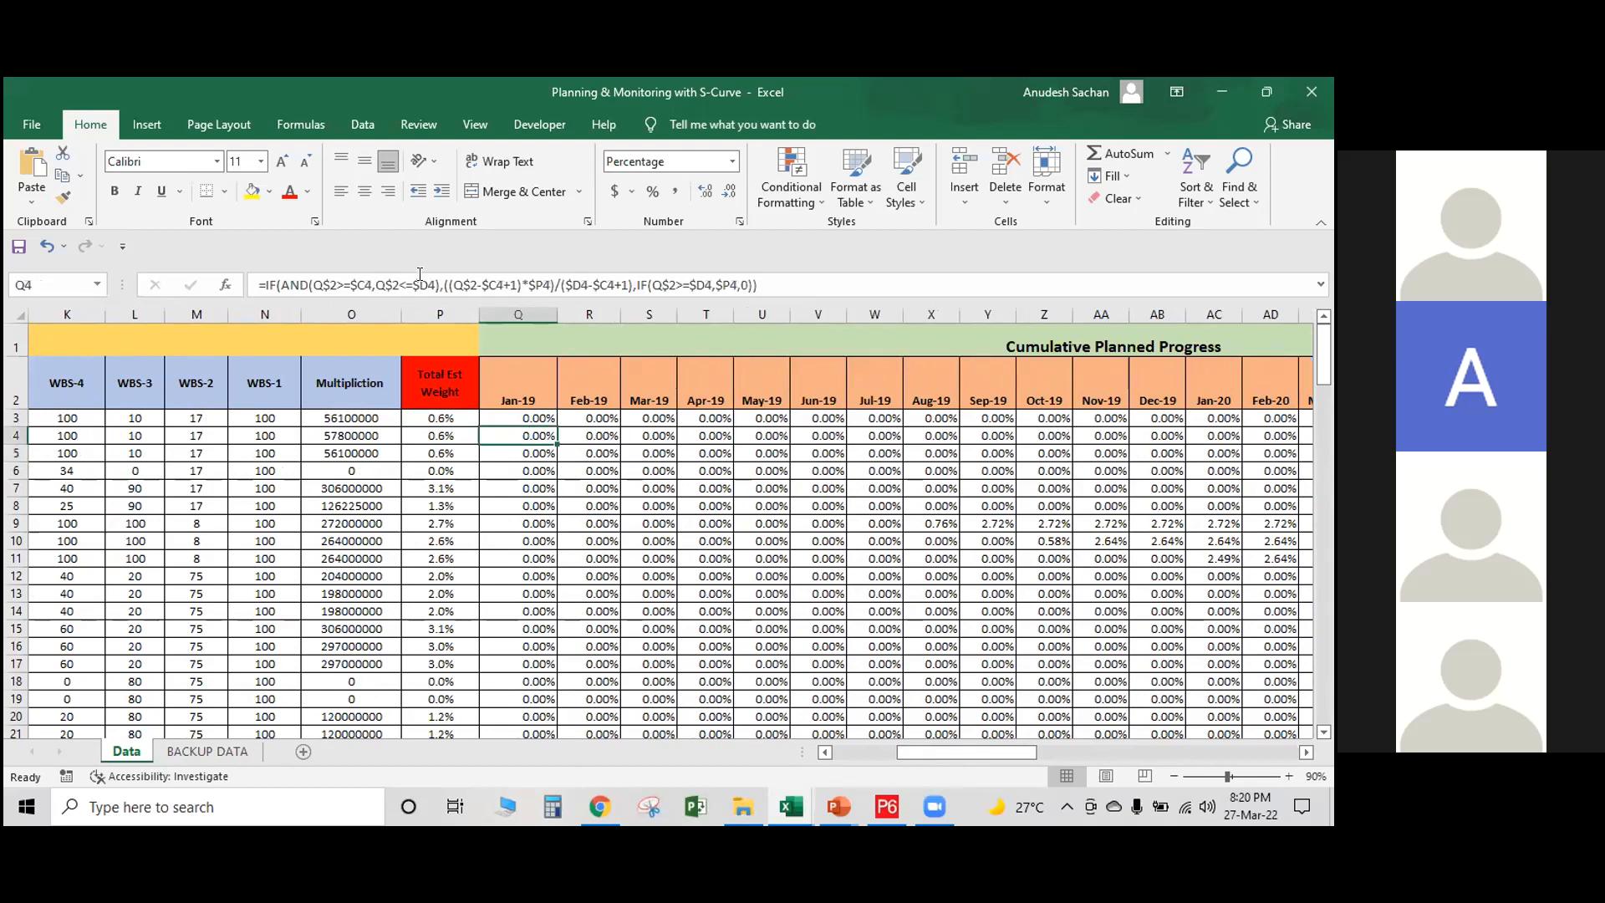
click(642, 468)
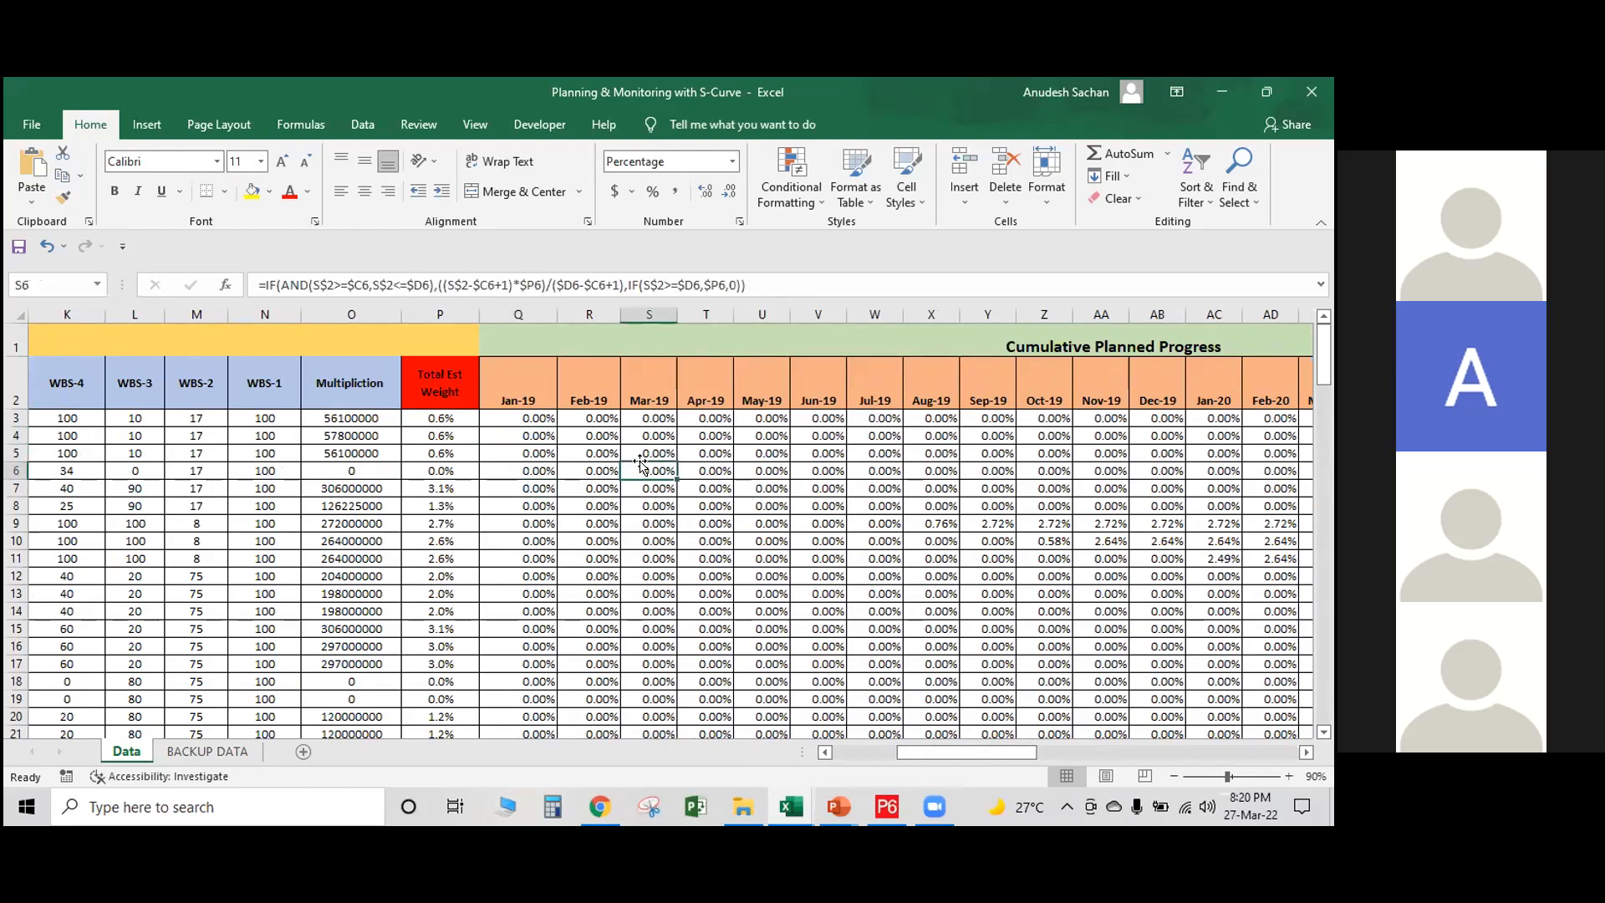
Select the whole Cumulative Planned Progress block from cell Q3 to column AP and look through its monthly values.
click(540, 420)
drag(556, 452, 1213, 693)
scroll(544, 585, up, 20)
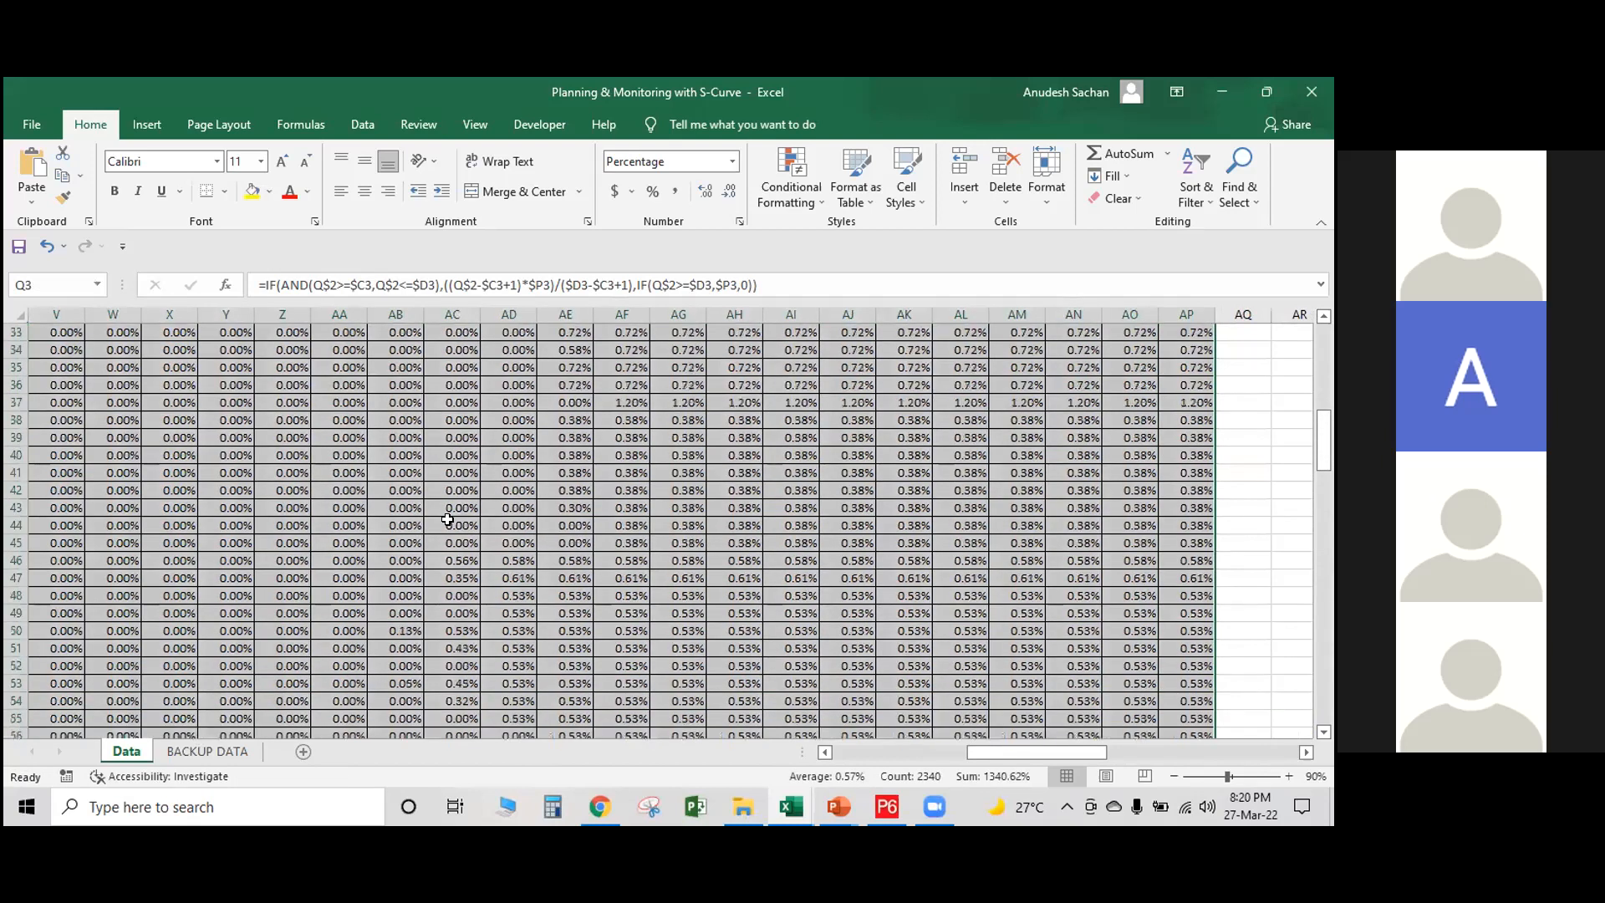
drag(1094, 752, 1027, 744)
scroll(465, 445, down, 5)
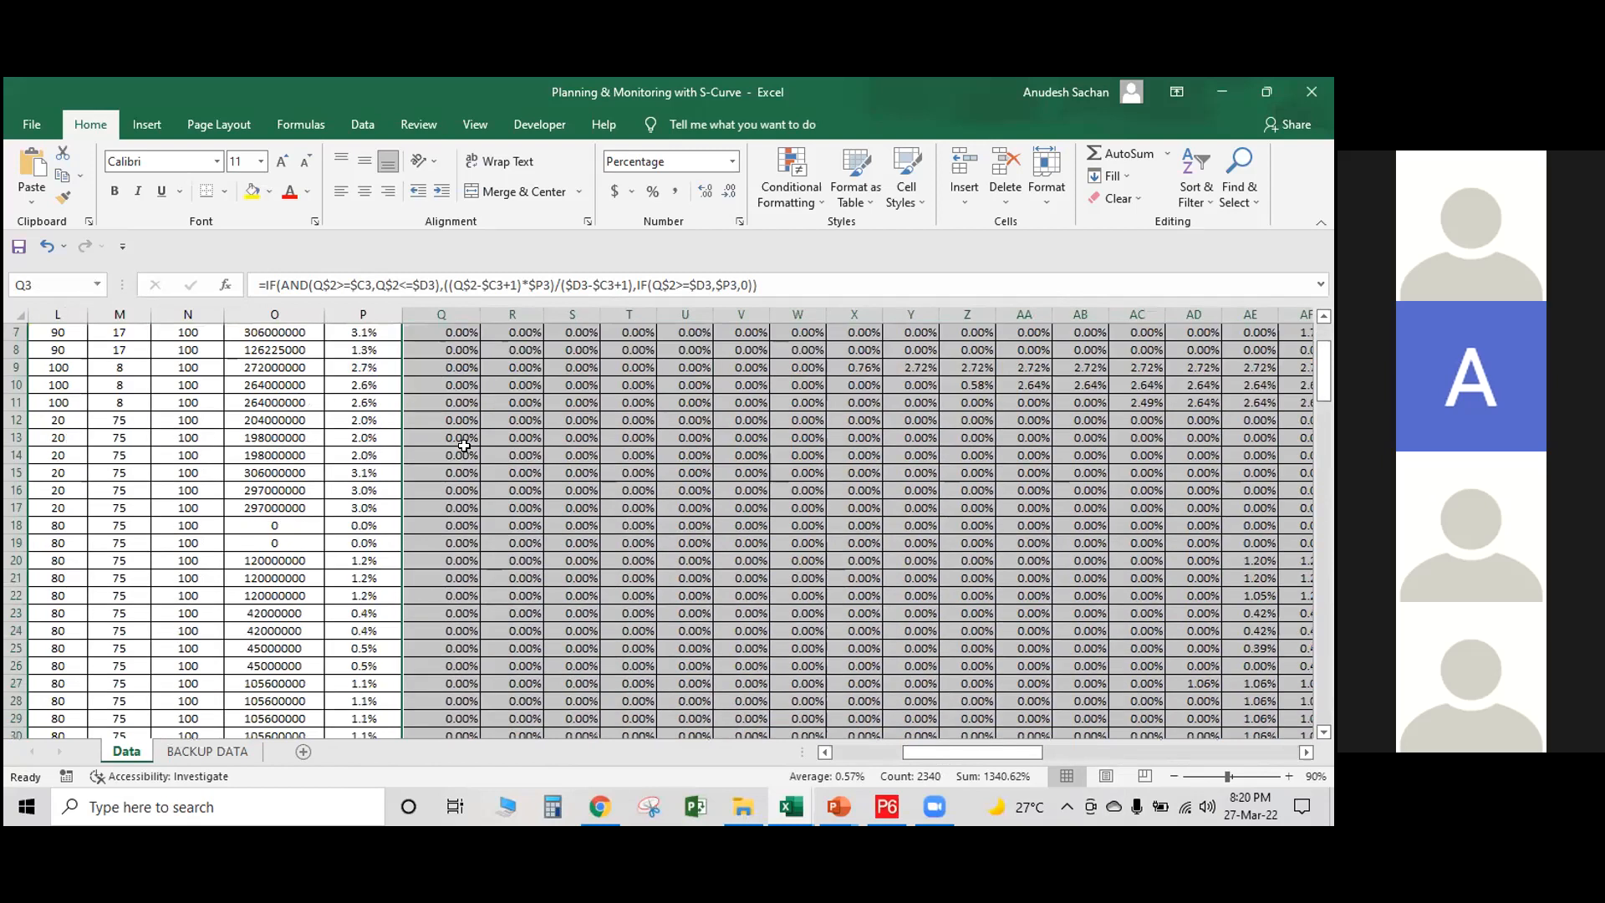
Check the month-end dates in header cells Q2, R2 and T2, and go back to the S-curve chart.
scroll(465, 446, up, 5)
click(456, 374)
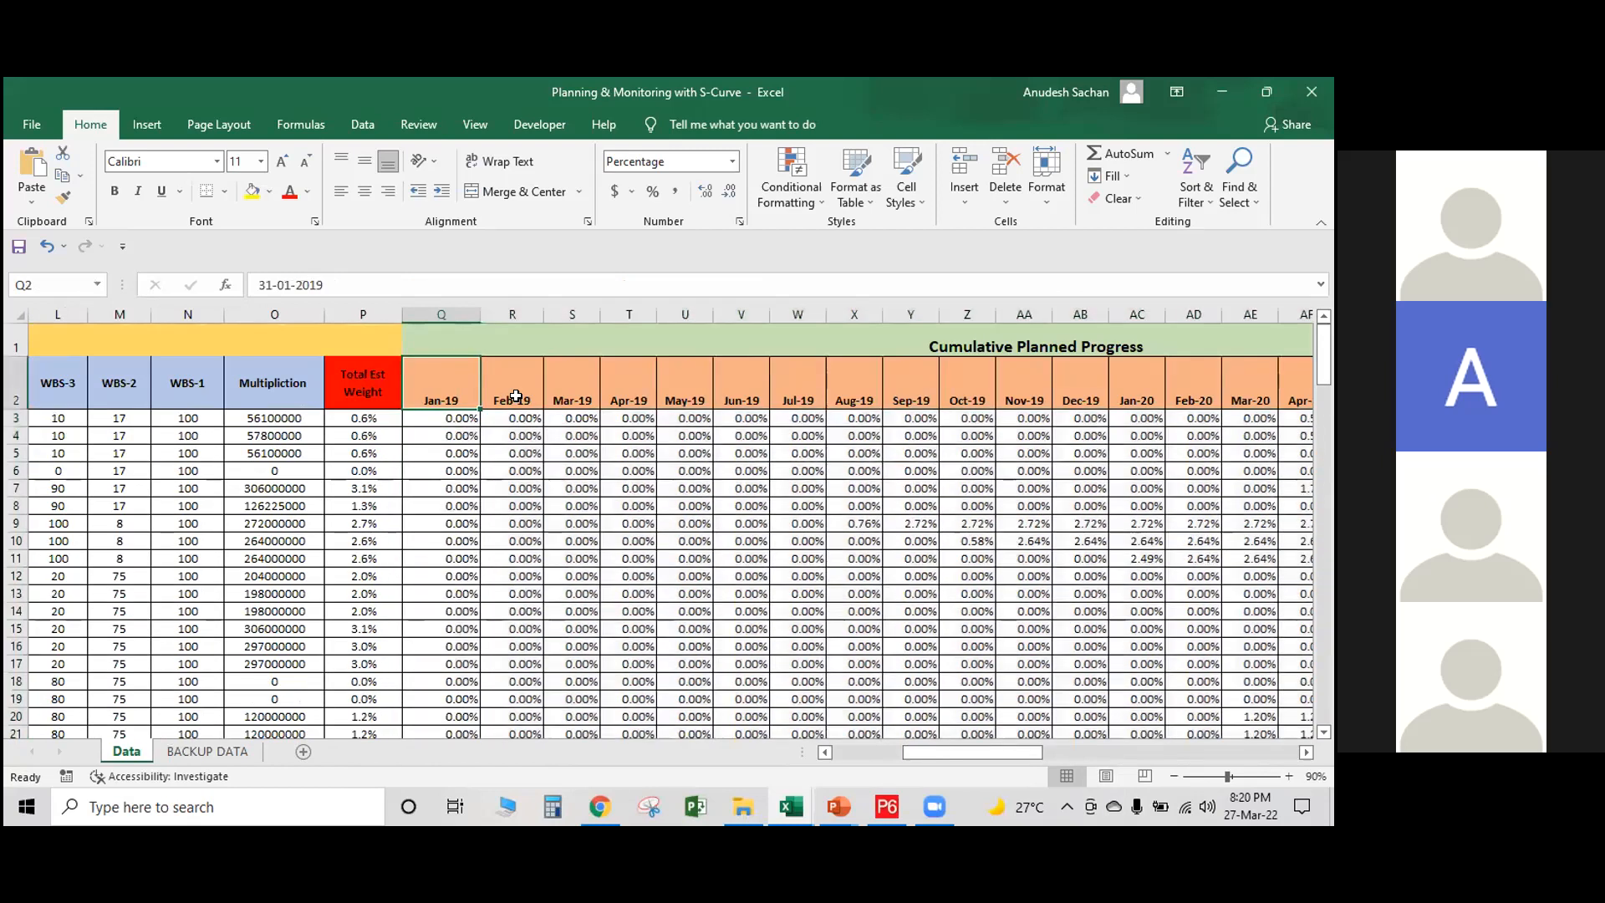
click(516, 394)
click(625, 389)
scroll(613, 428, down, 9)
scroll(613, 427, down, 20)
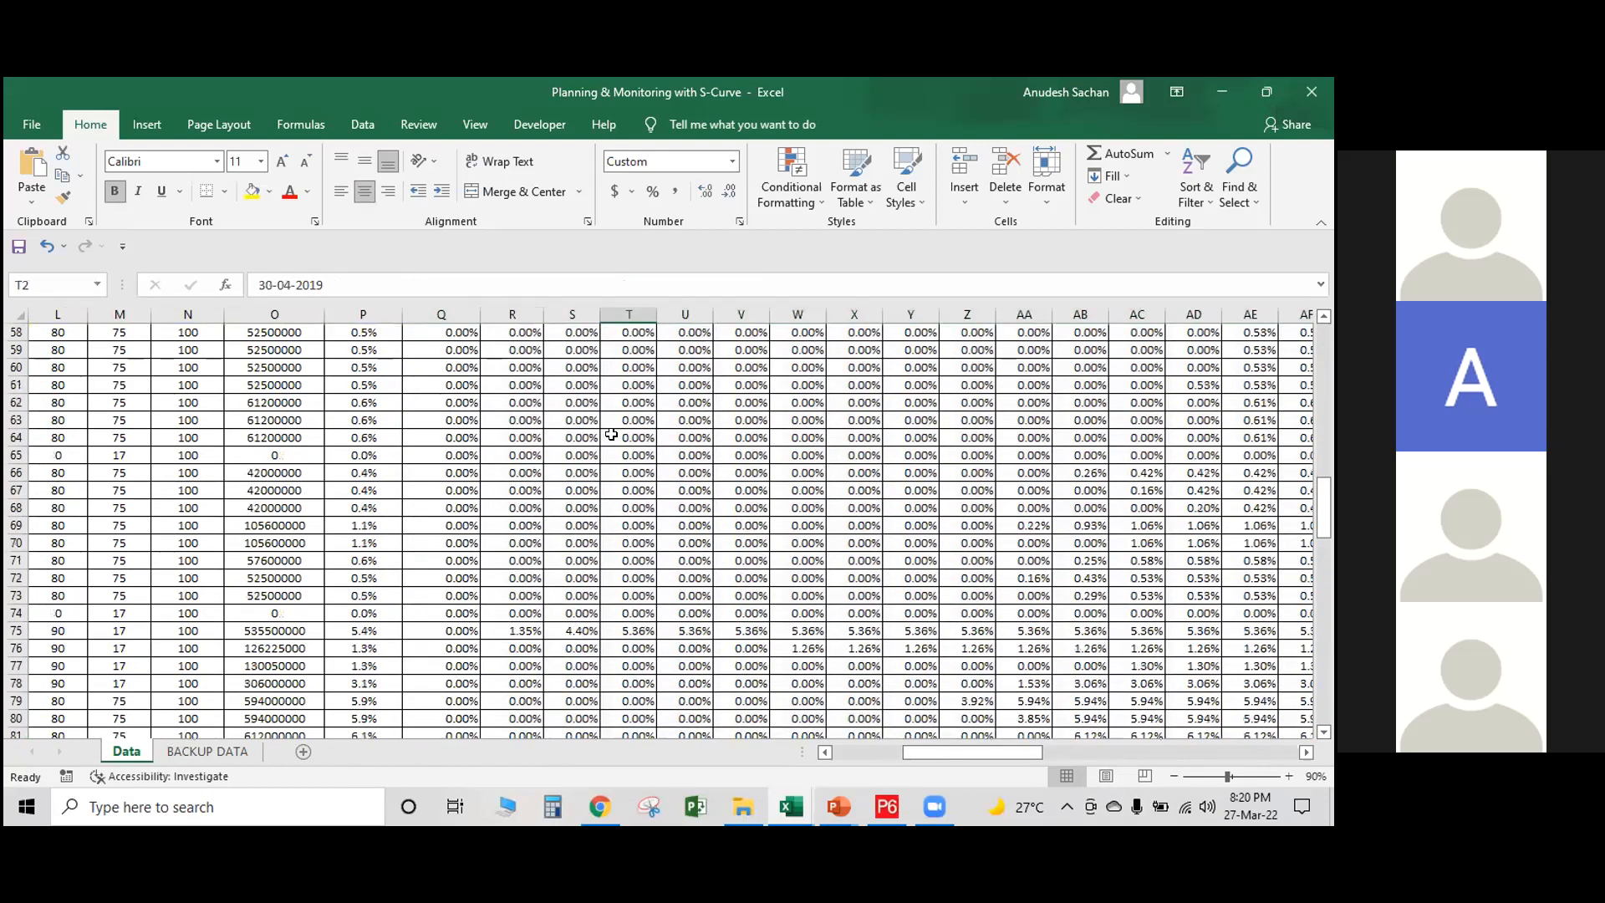
scroll(580, 486, down, 3)
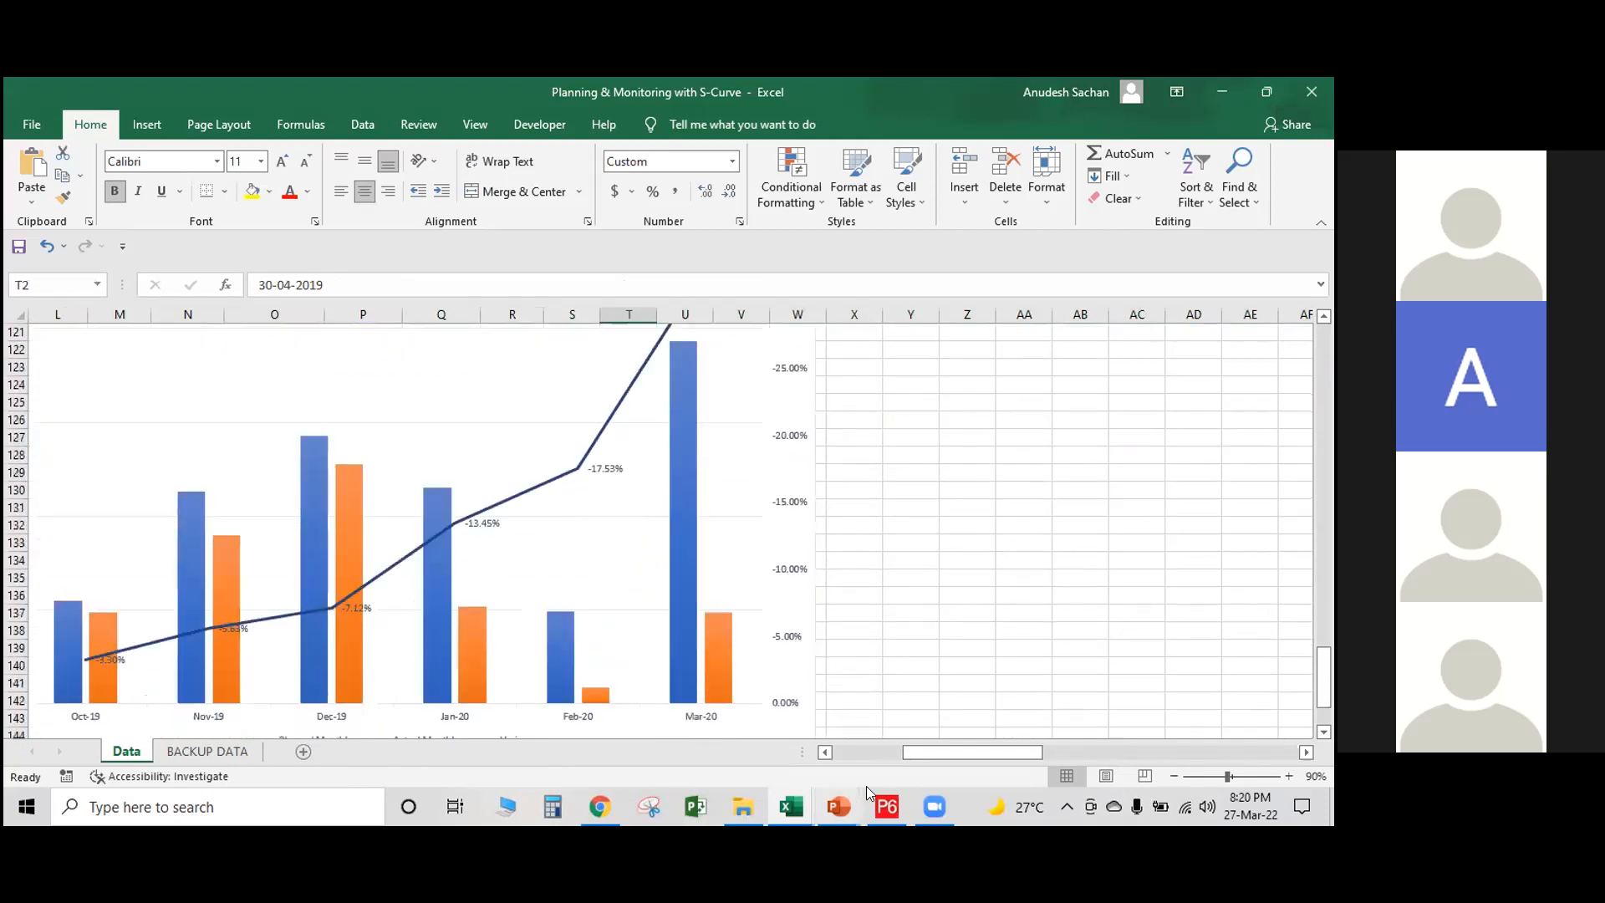
drag(907, 755, 798, 734)
scroll(159, 544, down, 2)
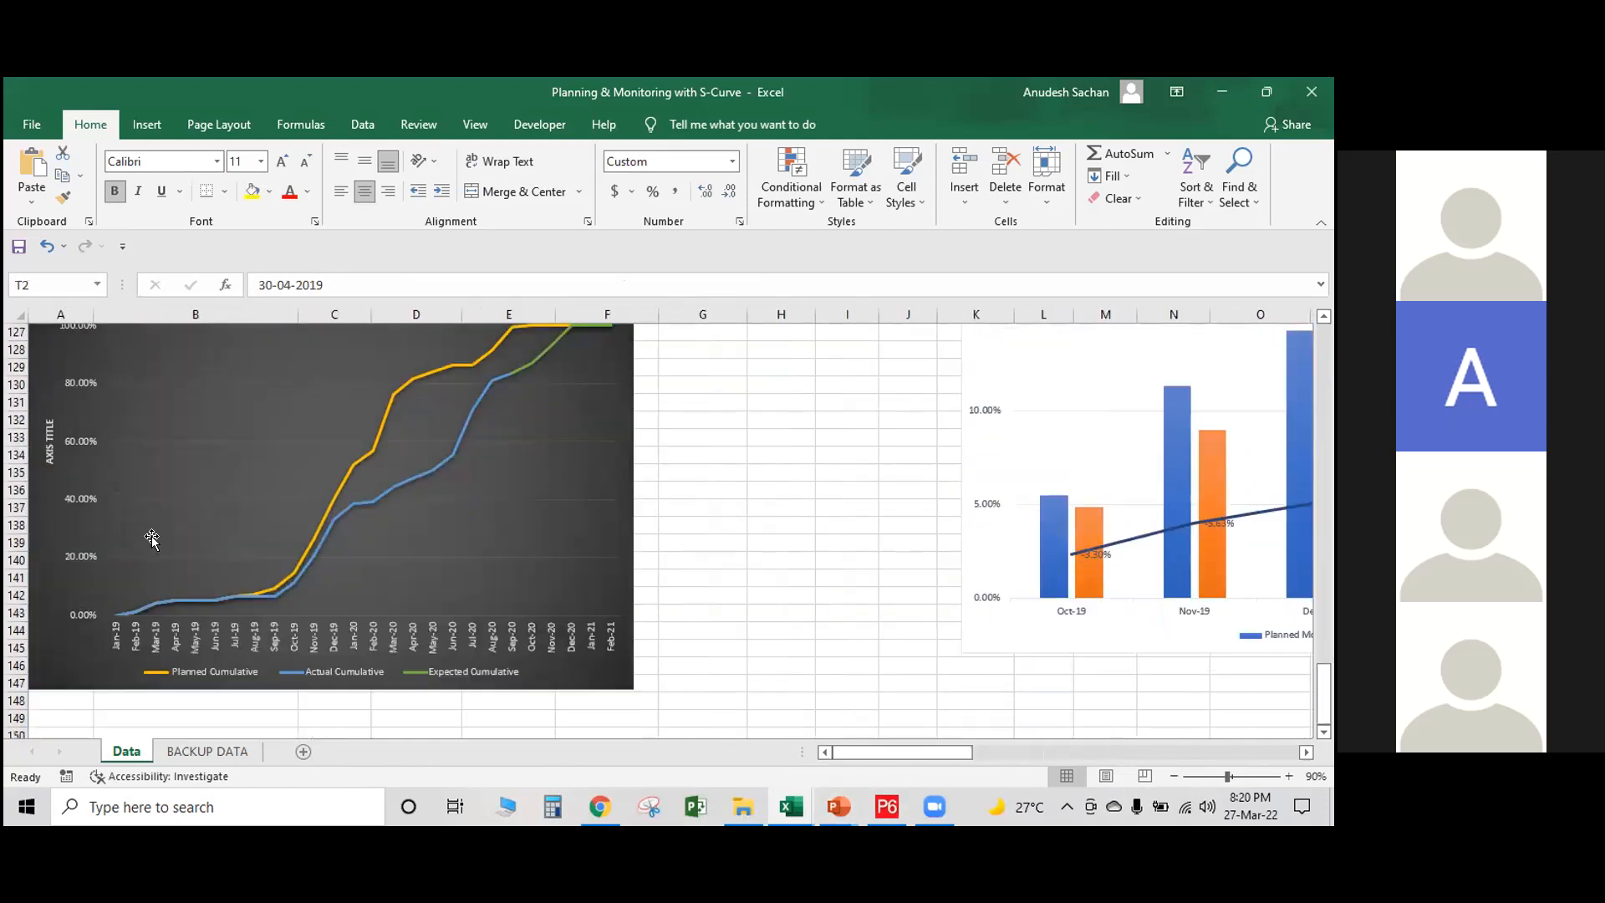
scroll(620, 487, up, 1)
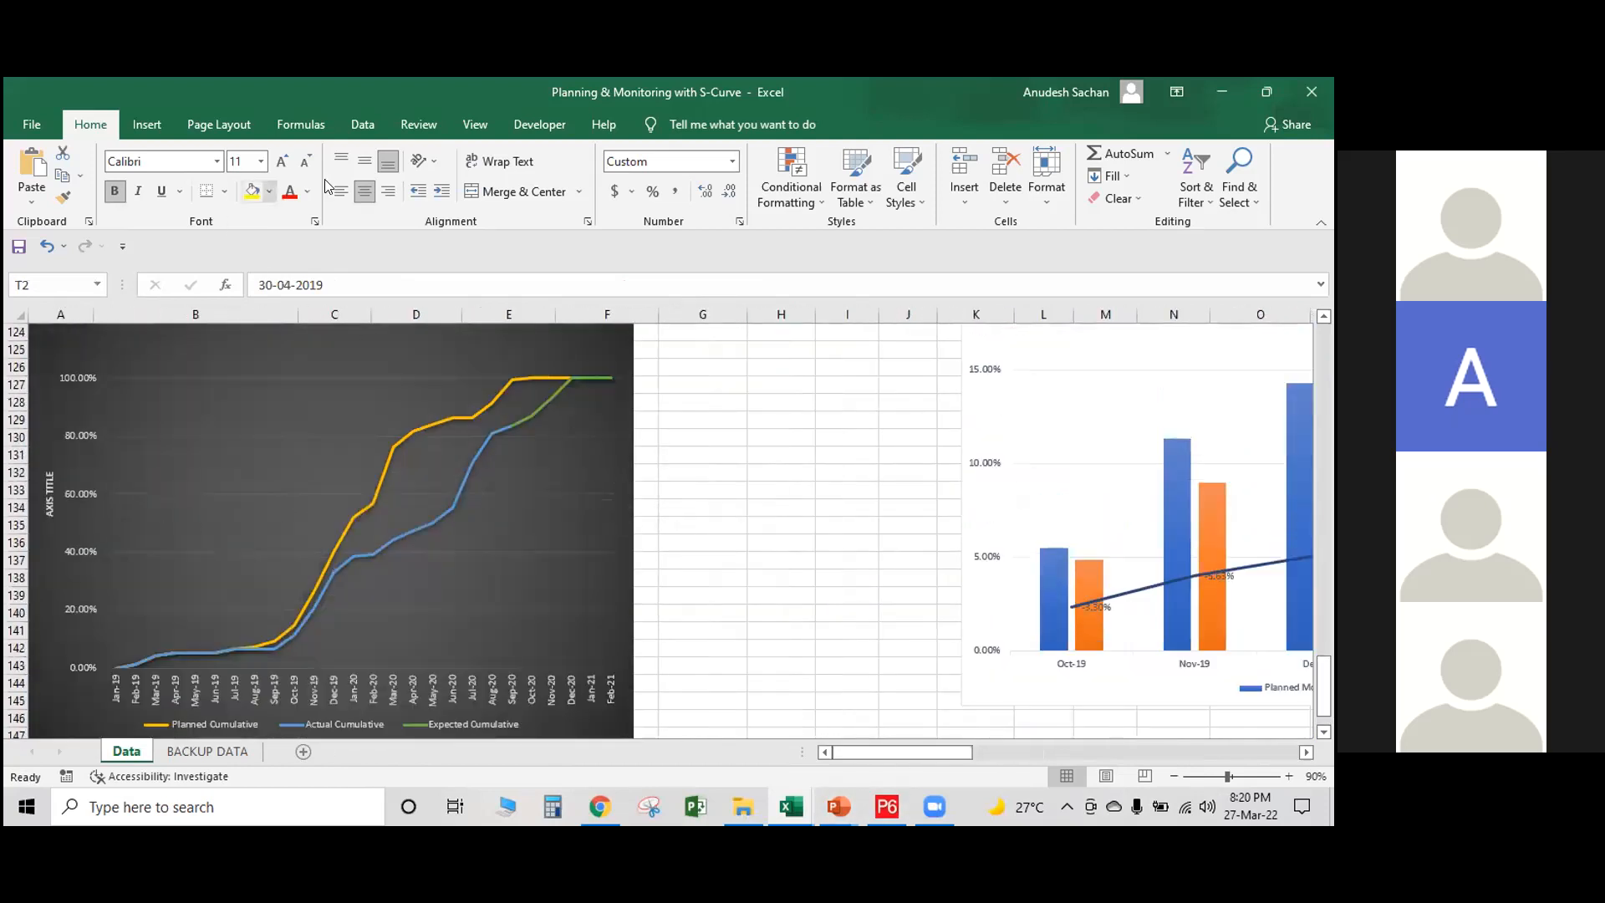
Draw a vertical line about 3.62" high on the S-curve chart from the planned curve down to Sep-20, with a 4½ pt weight.
click(146, 124)
click(289, 154)
click(294, 210)
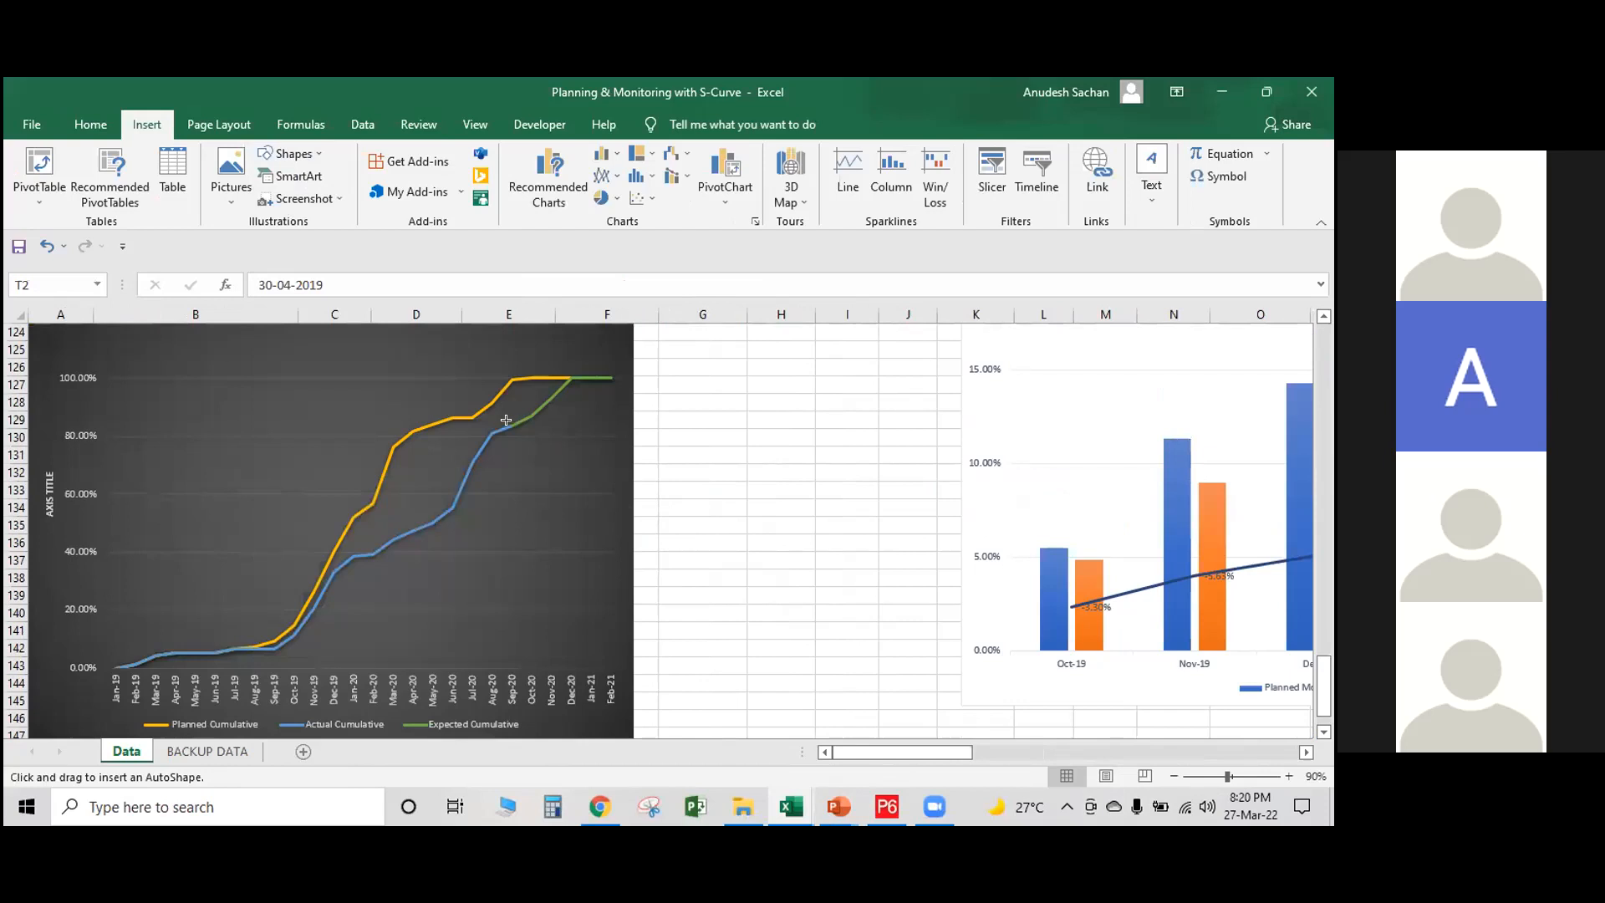
drag(512, 381, 532, 681)
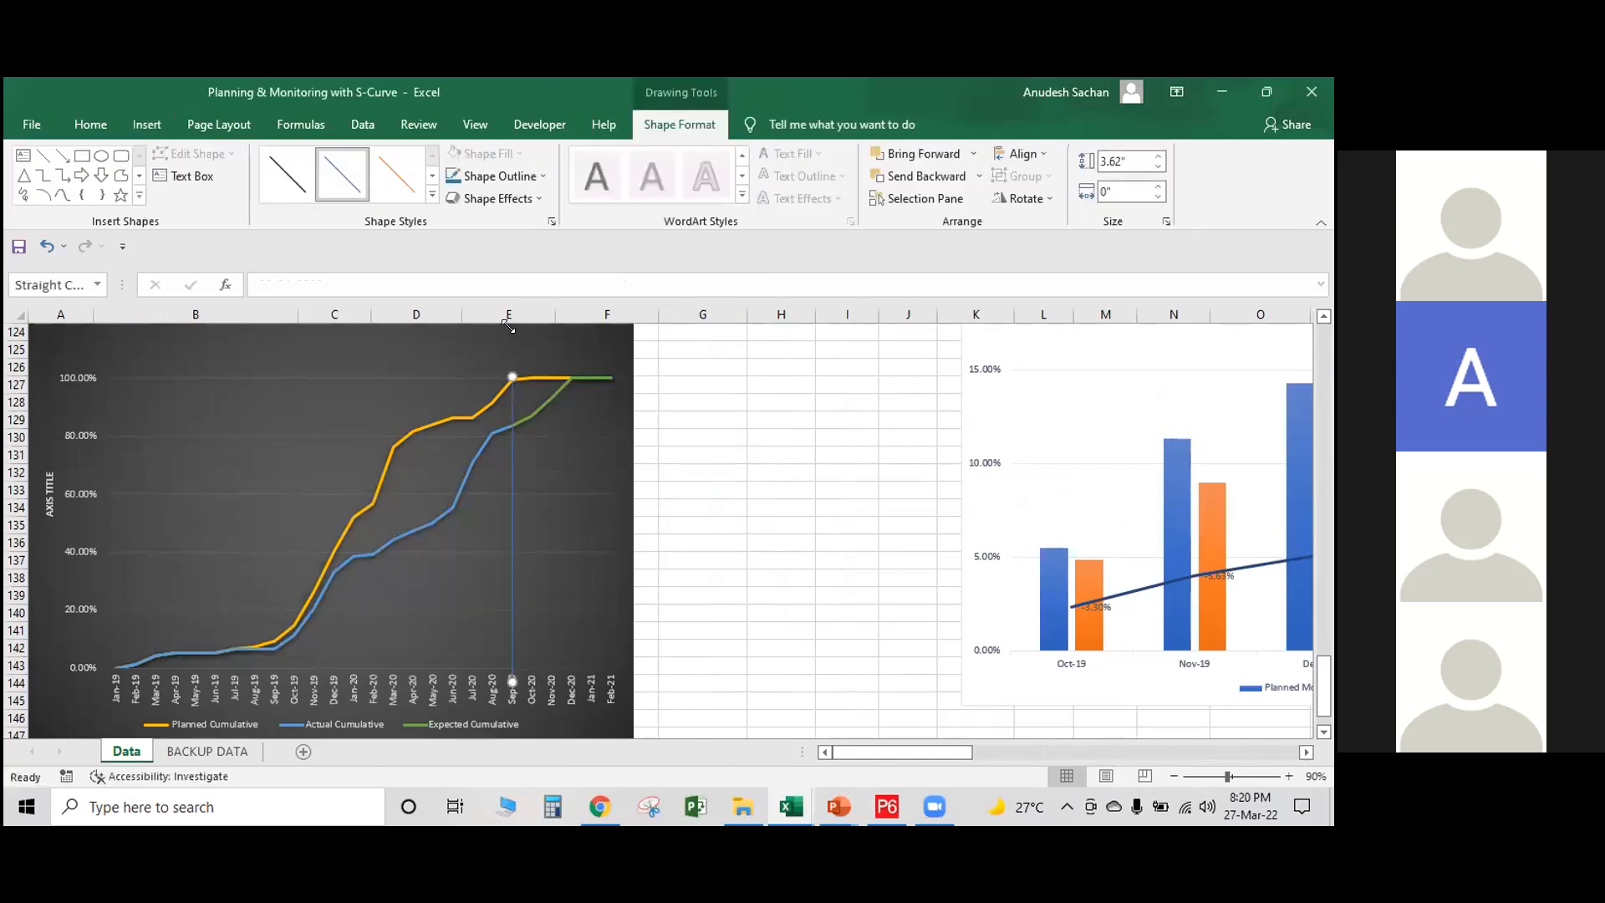
click(519, 176)
mouse_move(535, 419)
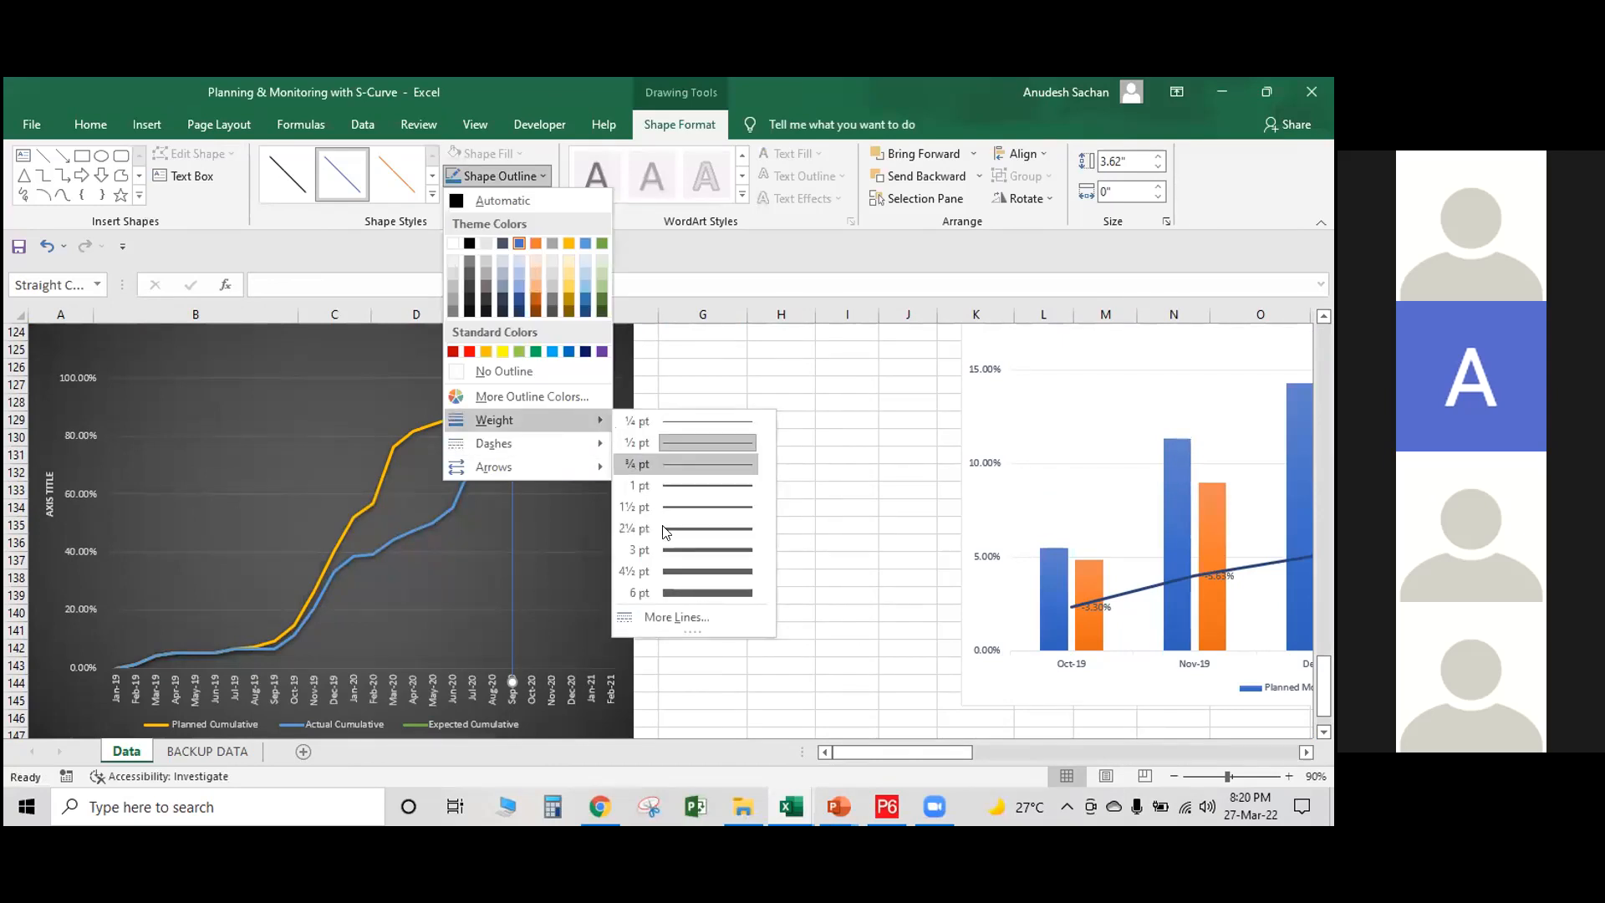
click(694, 572)
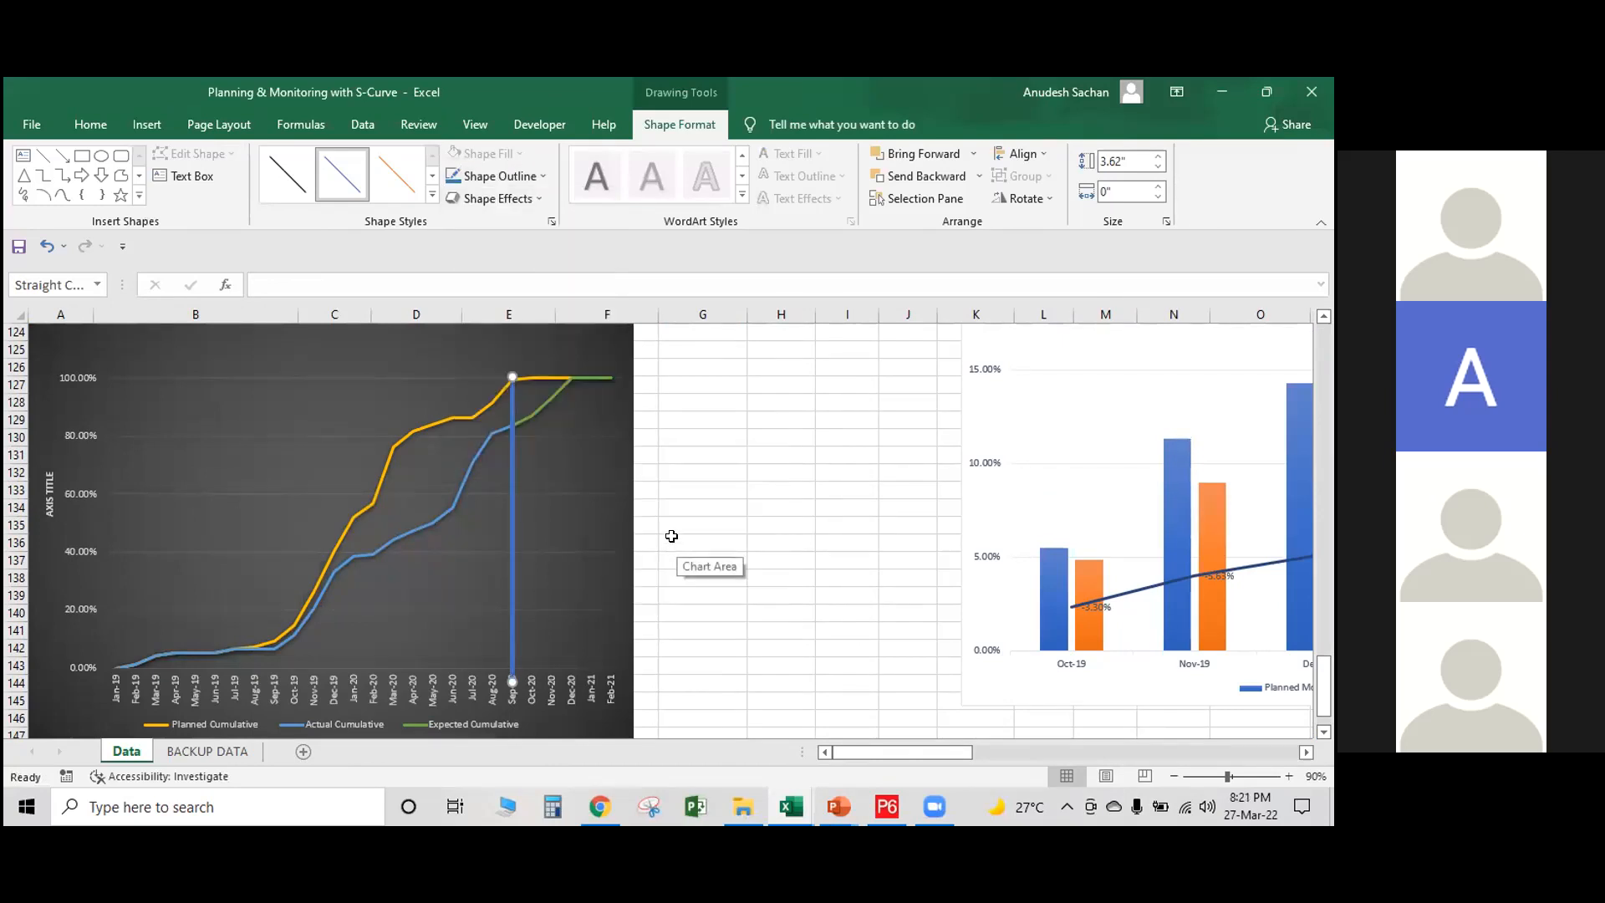
Duplicate the marker line and lay copies horizontally from the planned and actual curves at Sep-20 across to the percentage axis.
key(ctrl+c)
key(ctrl+v)
drag(525, 494, 280, 451)
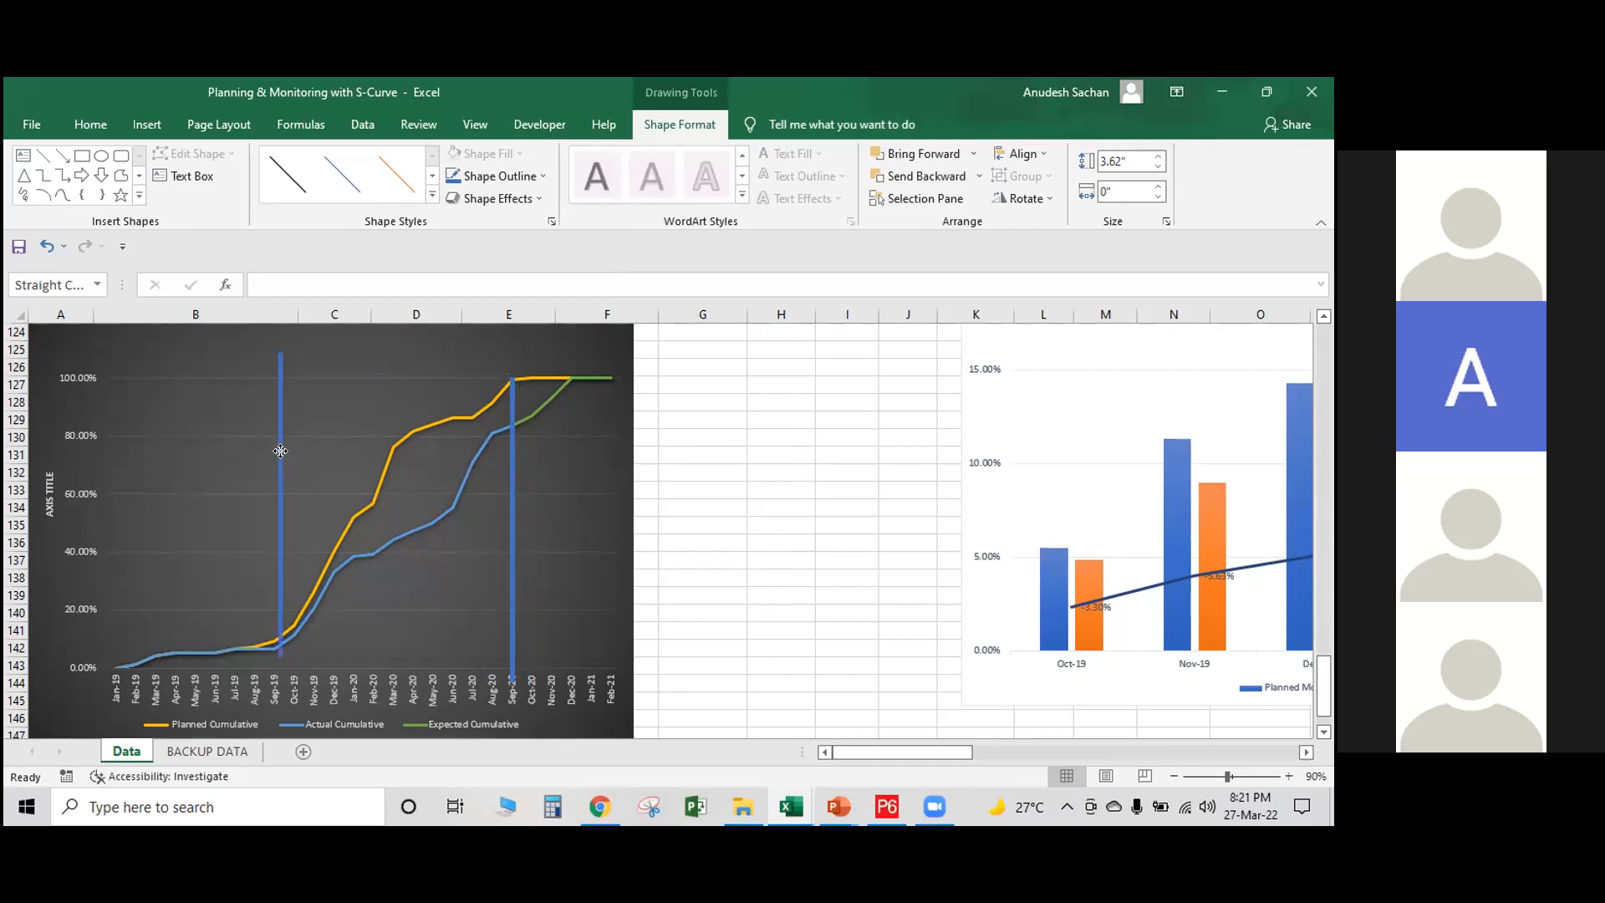
drag(280, 350, 440, 425)
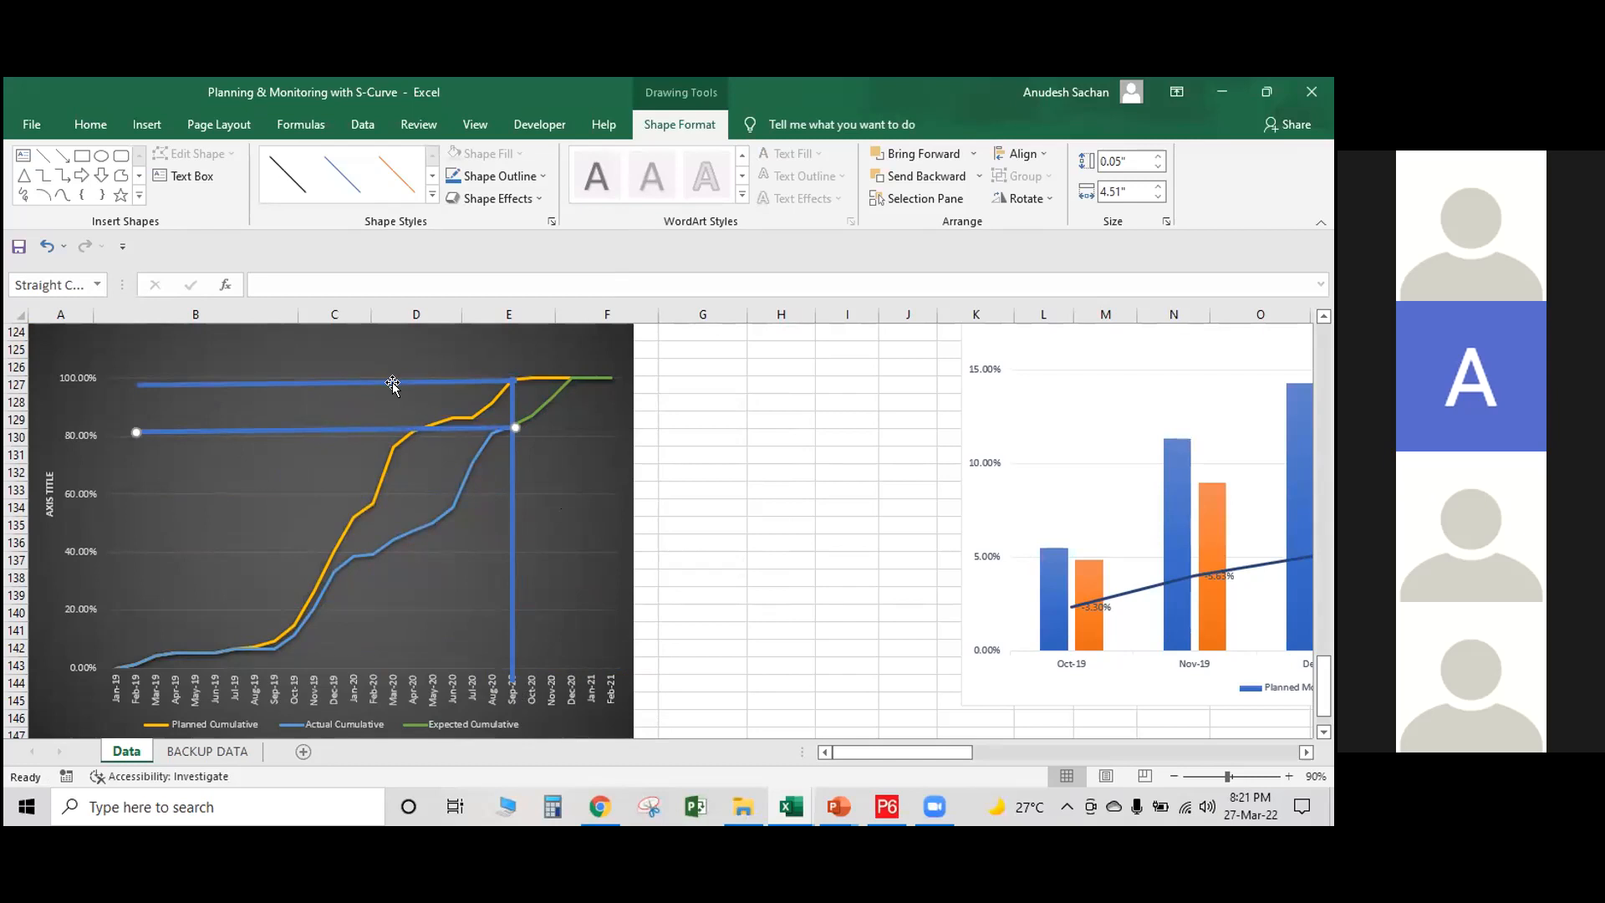
Align the lower horizontal line with the actual curve at Sep-20 and place the vertical line on the Sep-20 point.
drag(507, 500, 536, 512)
mouse_move(446, 431)
mouse_down()
mouse_move(436, 443)
mouse_move(443, 421)
mouse_up()
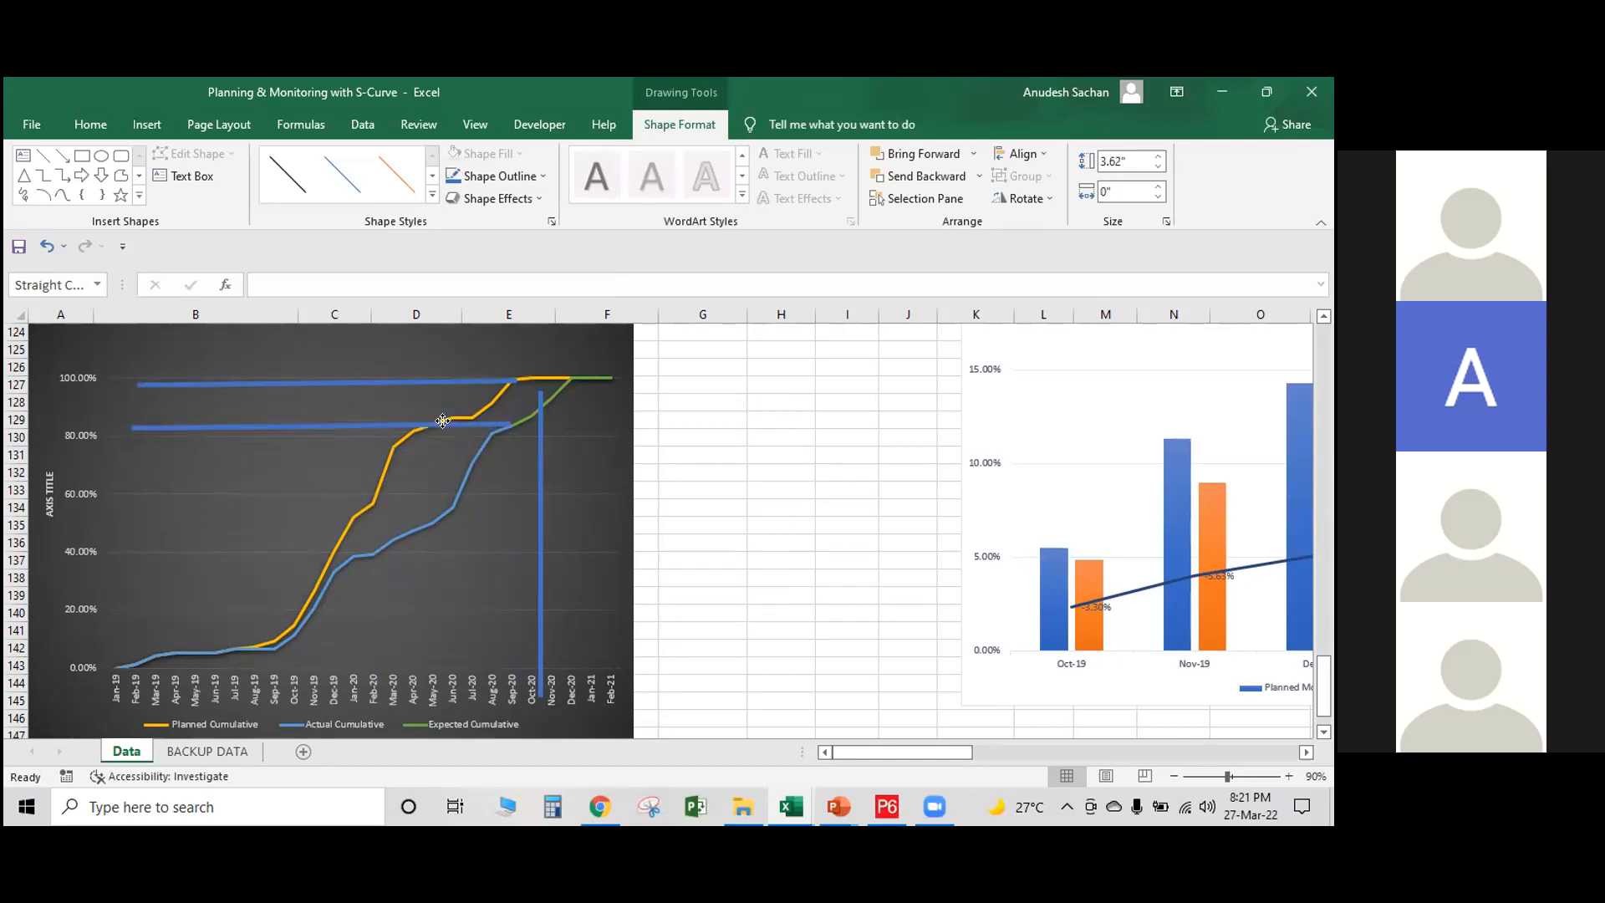
drag(540, 505, 509, 490)
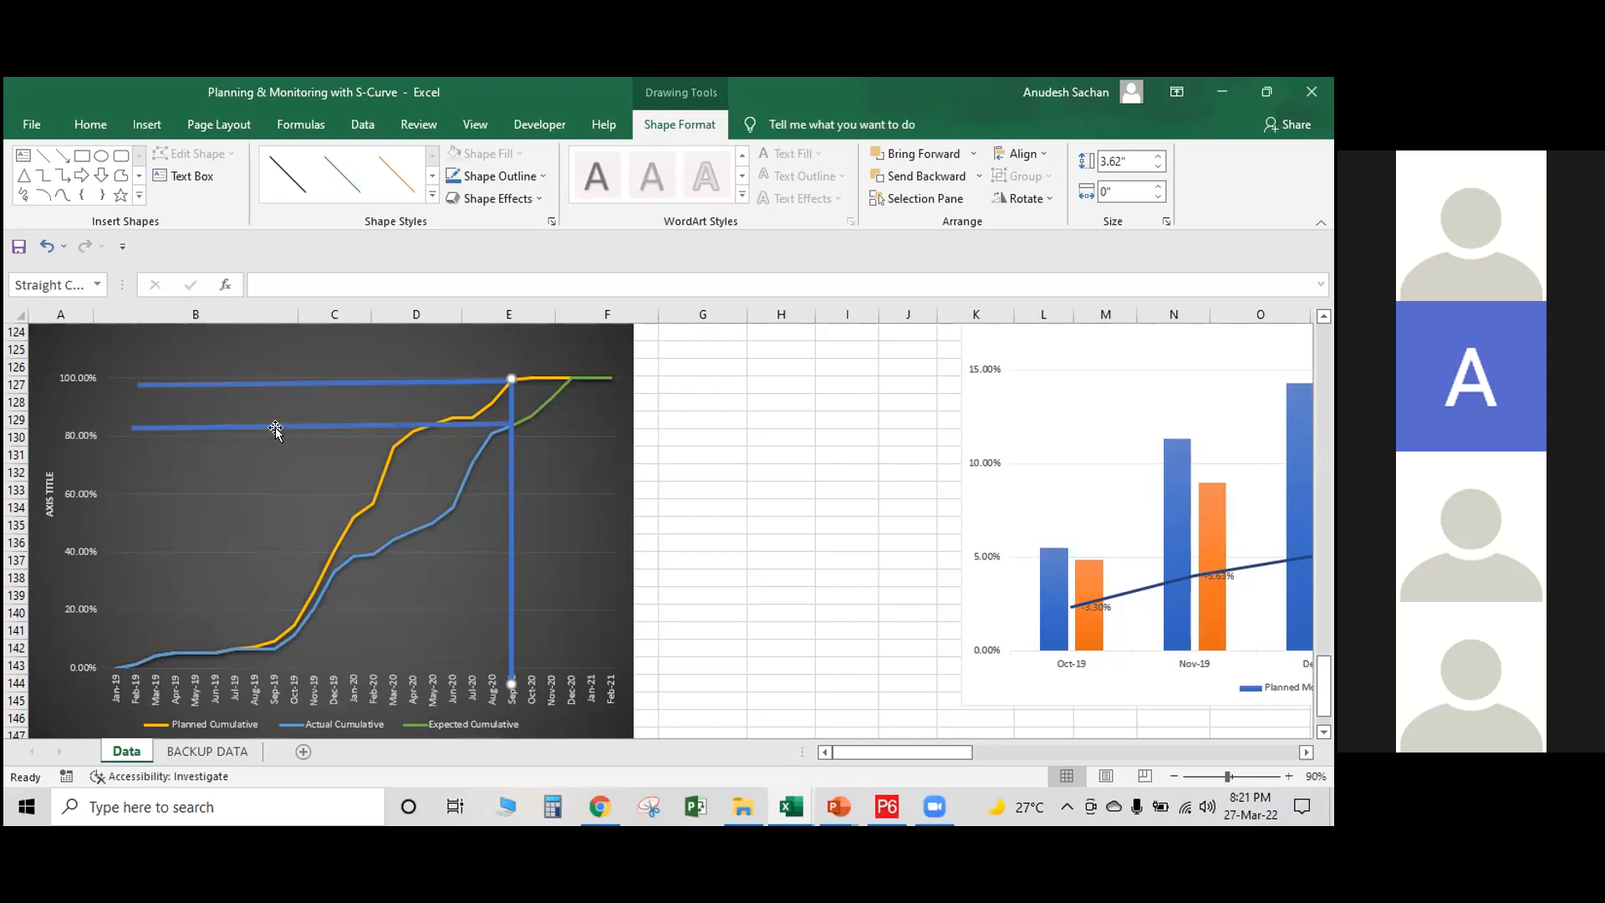
Turn the lower horizontal line into a vertical marker about 3.49" high, from the expected curve's 100% point down to Dec-20.
mouse_move(477, 445)
drag(465, 421, 533, 376)
drag(199, 383, 575, 696)
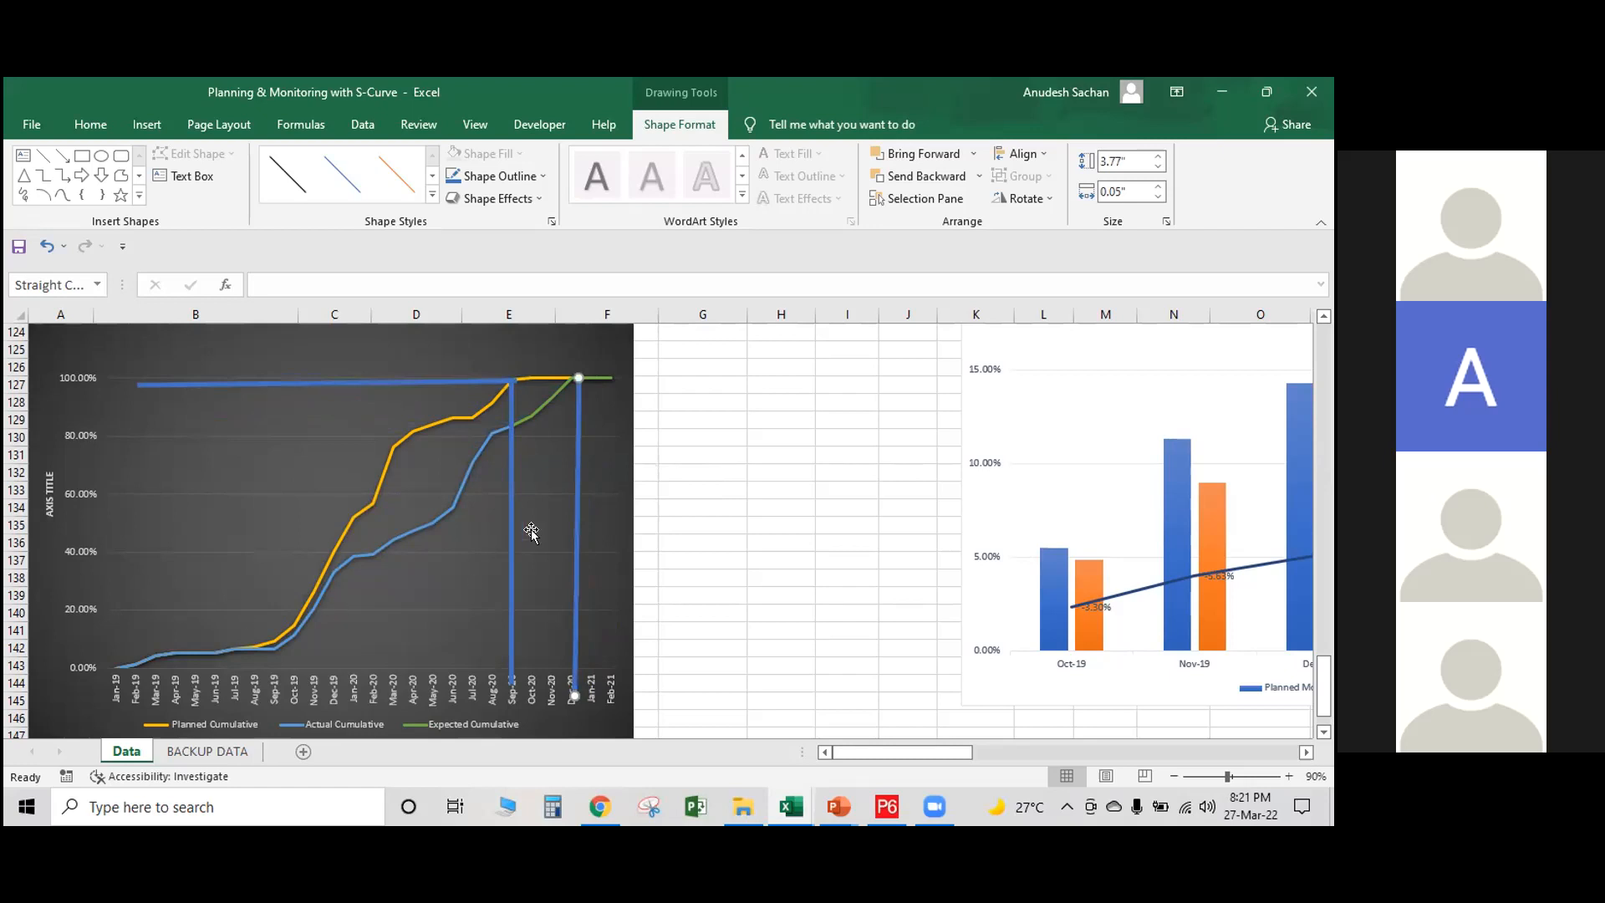
drag(576, 504, 571, 504)
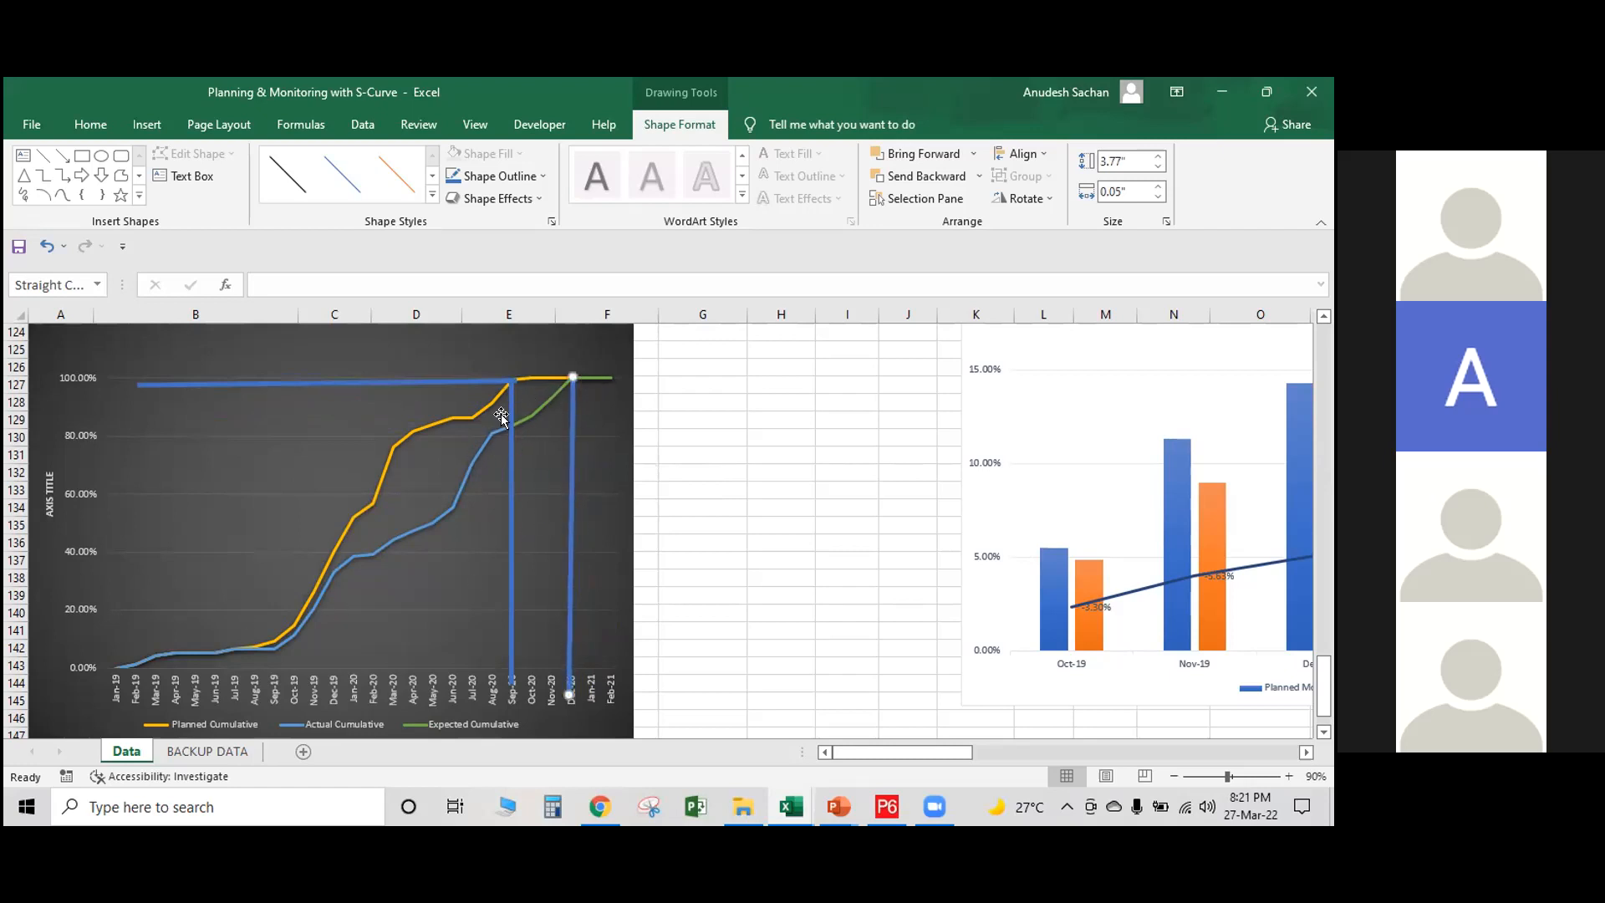
drag(570, 695, 576, 682)
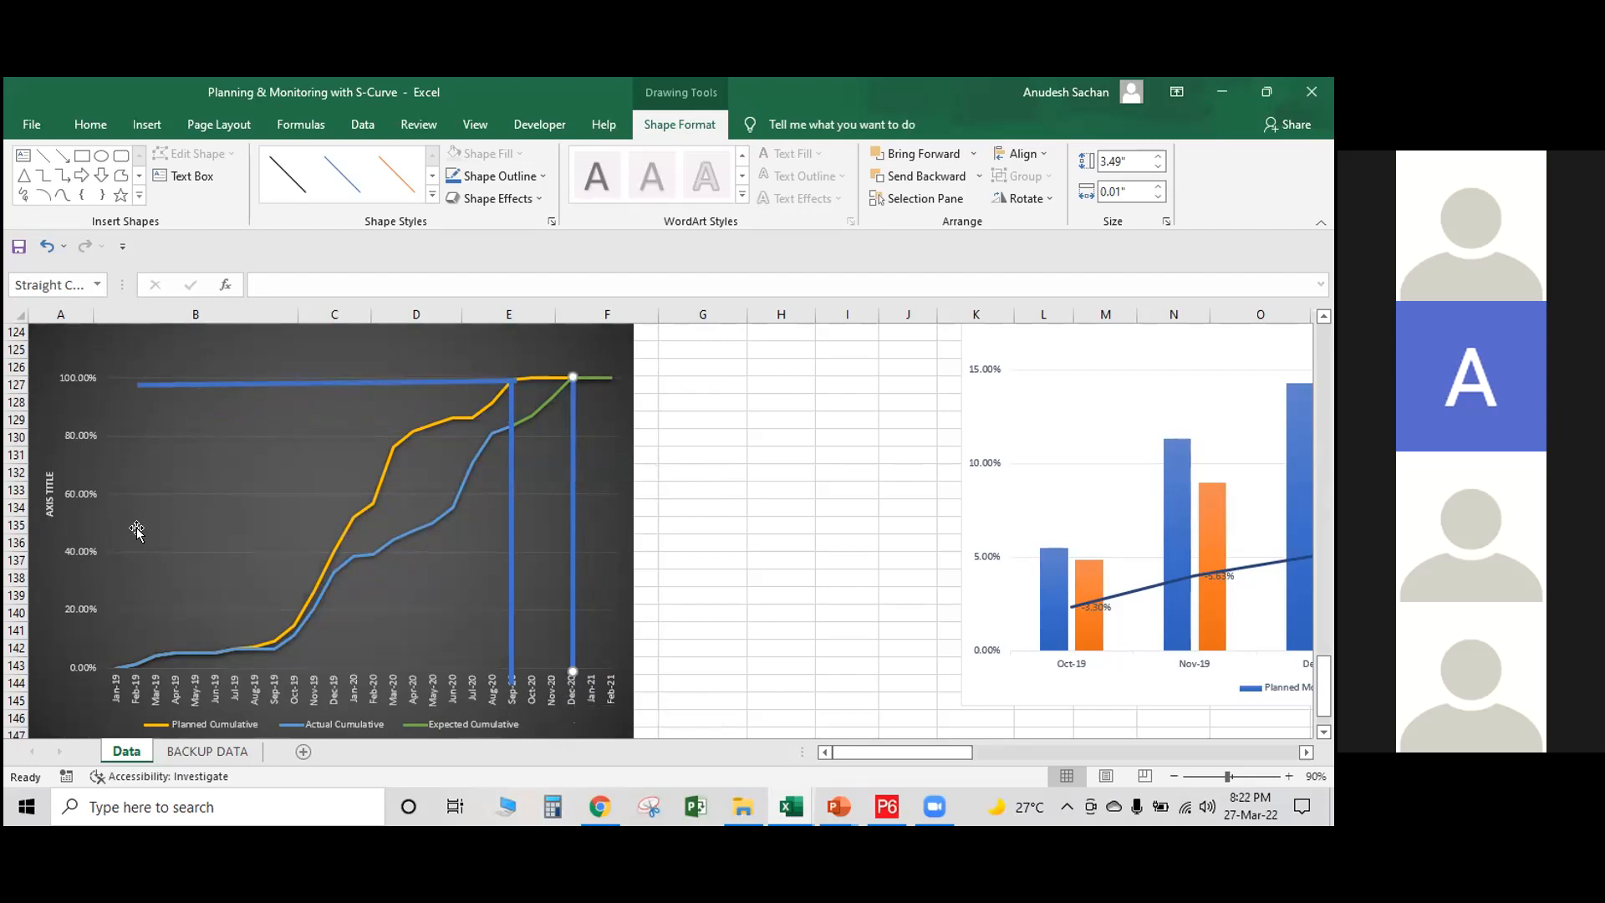
Return to the activity list and highlight the Activity Weightage through WBS-1 values in I3:N16.
scroll(200, 501, up, 13)
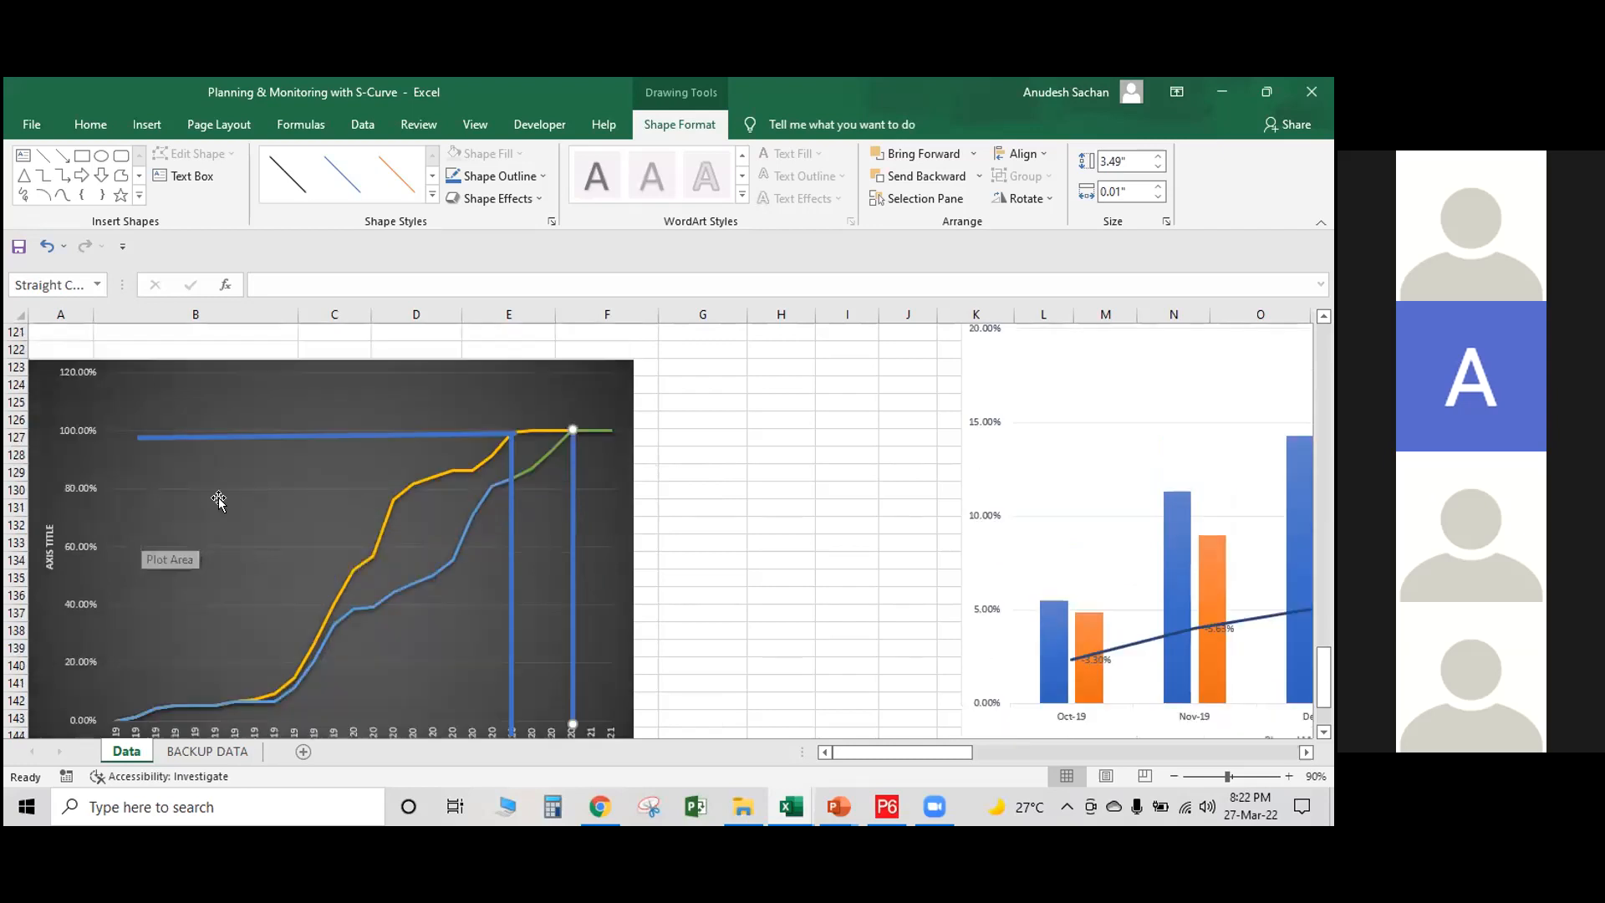
scroll(889, 491, up, 20)
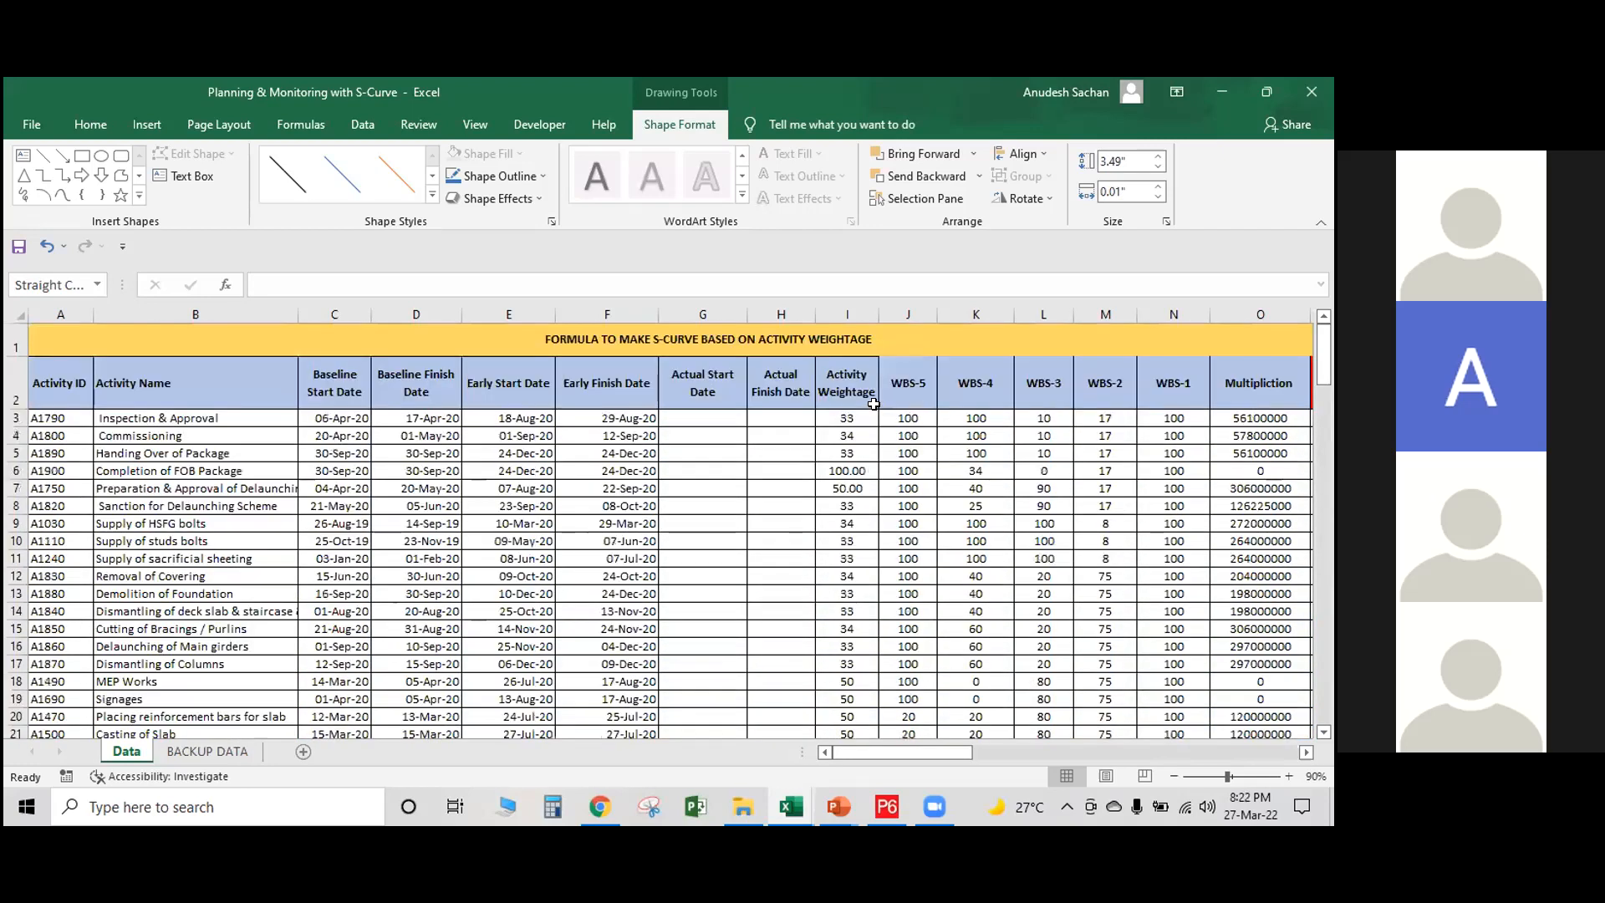
drag(847, 418, 1157, 647)
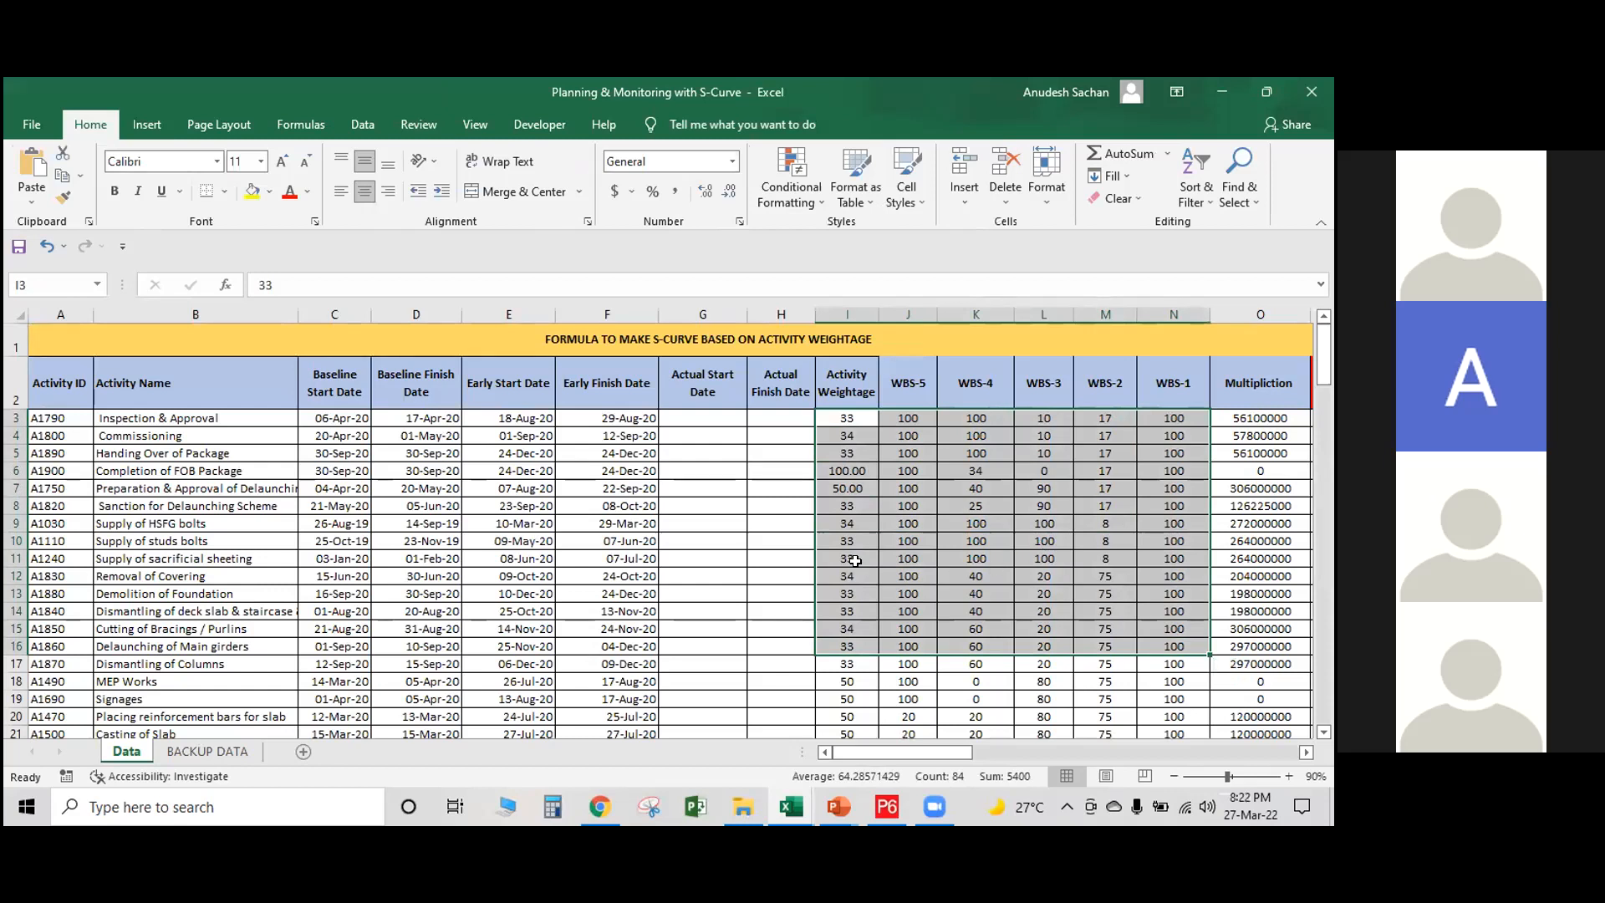
scroll(862, 569, down, 2)
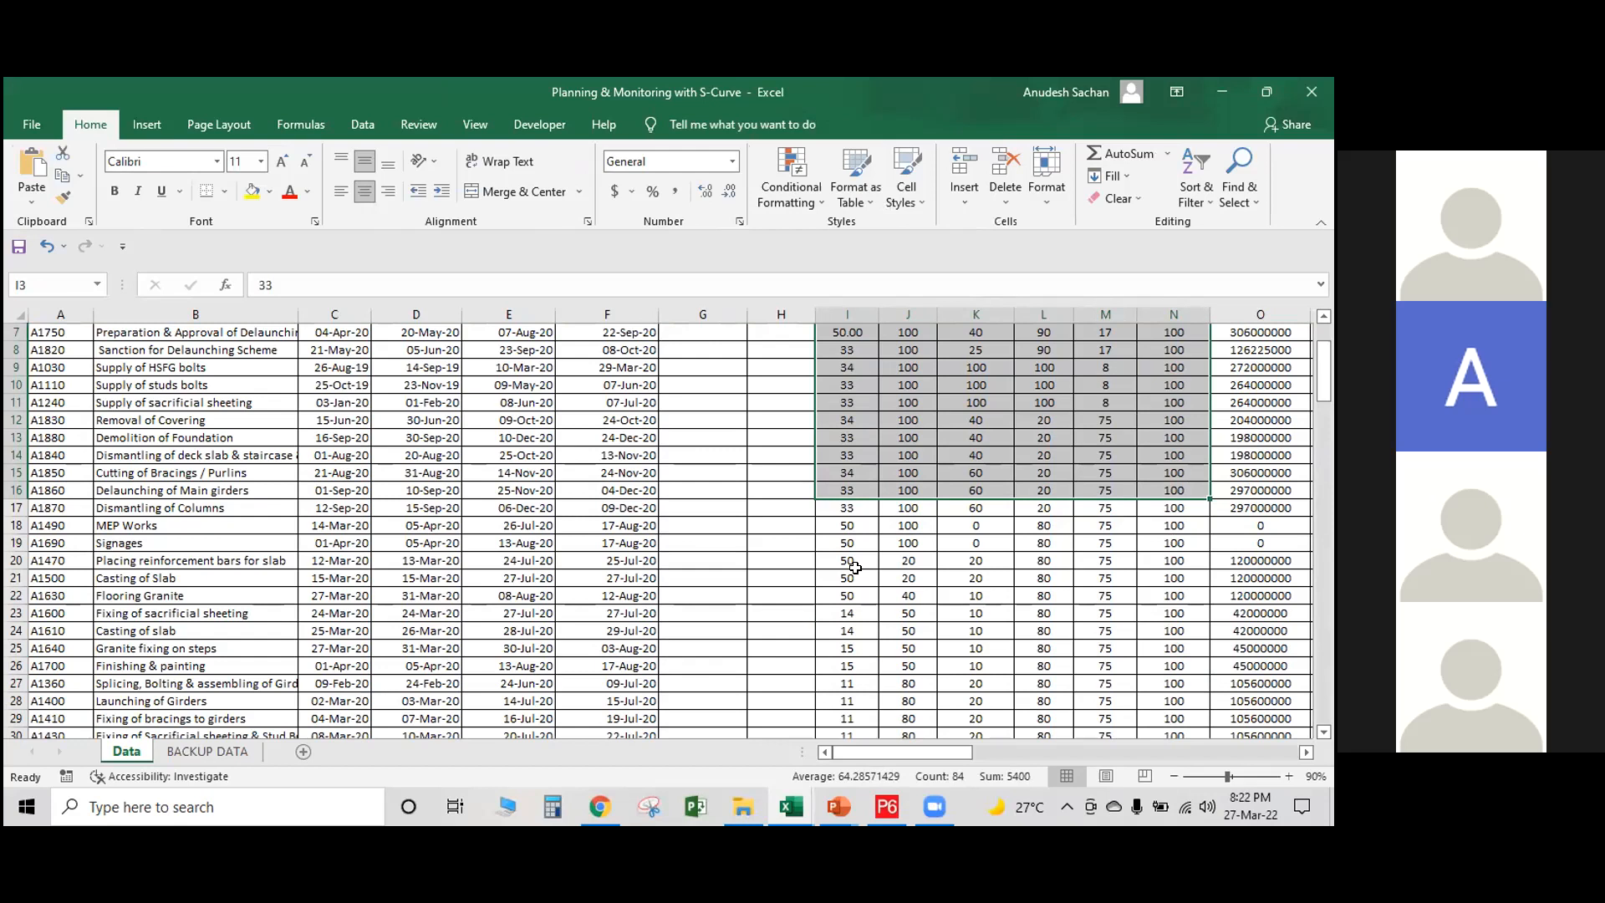
scroll(855, 561, up, 2)
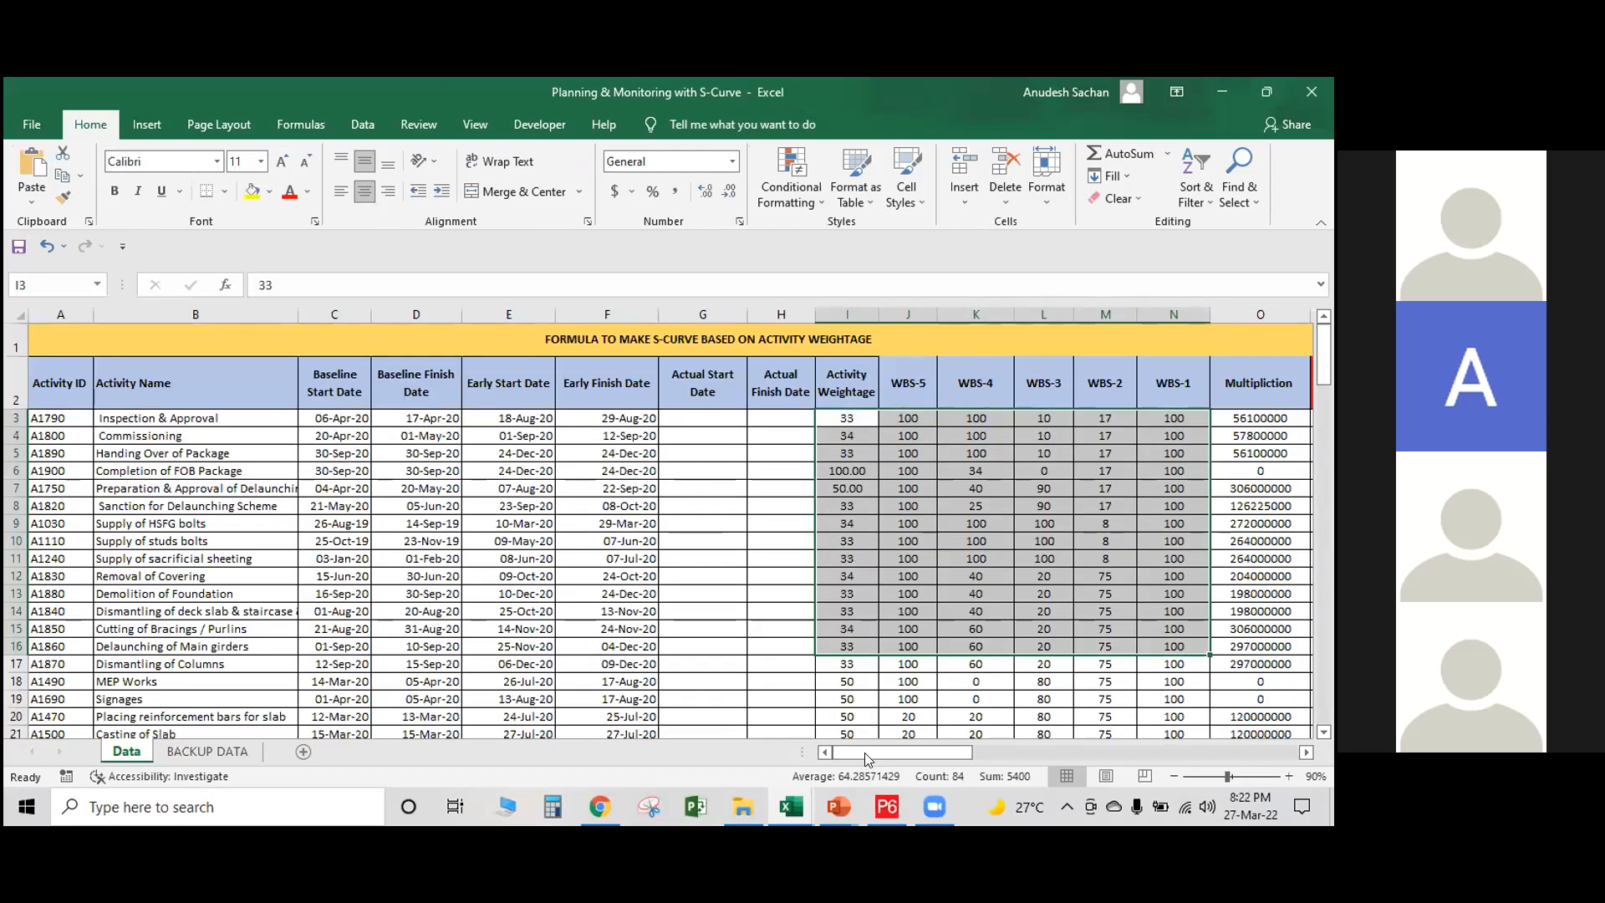
drag(867, 759, 879, 758)
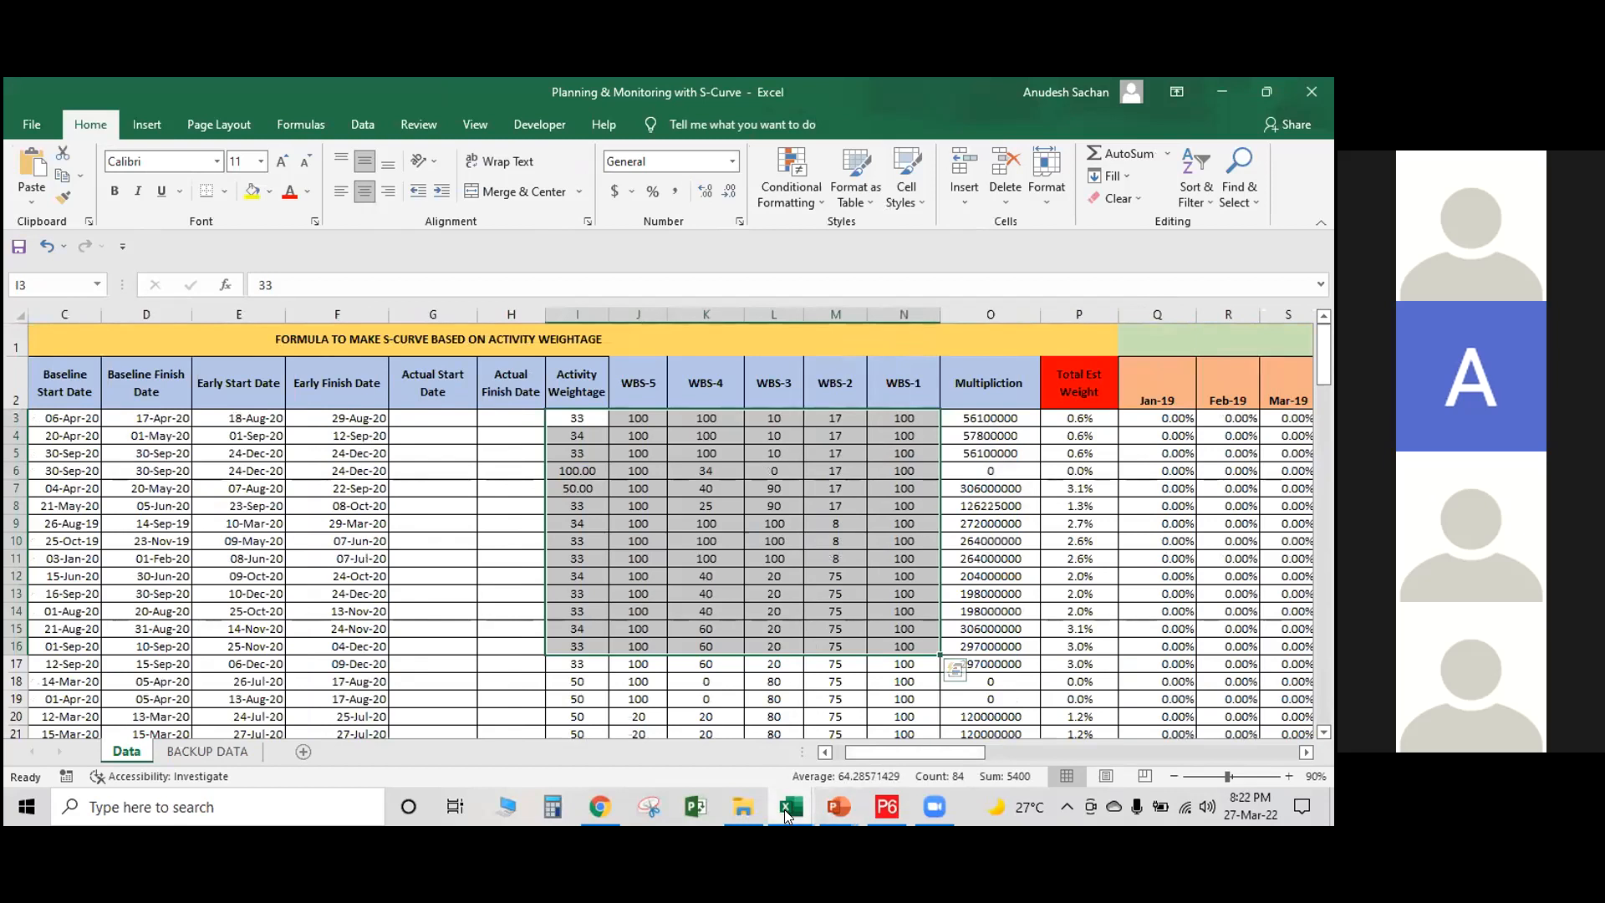
Switch to the Labour & Machinary Output & Productivity workbook and view the start of the Calculation Factors sheet.
click(786, 811)
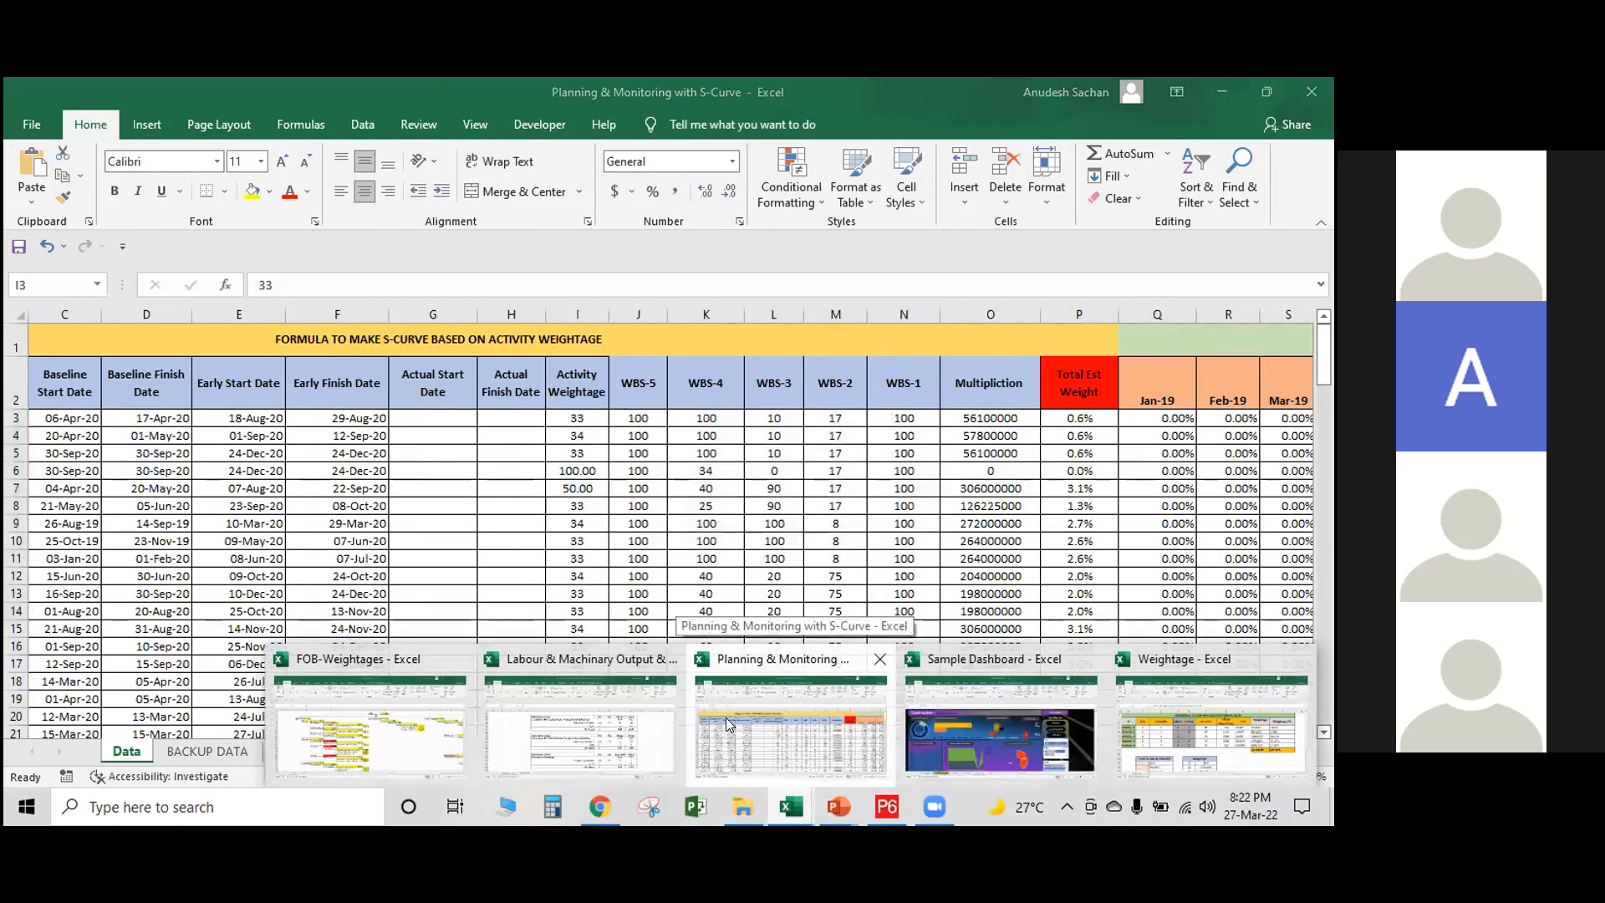
click(559, 732)
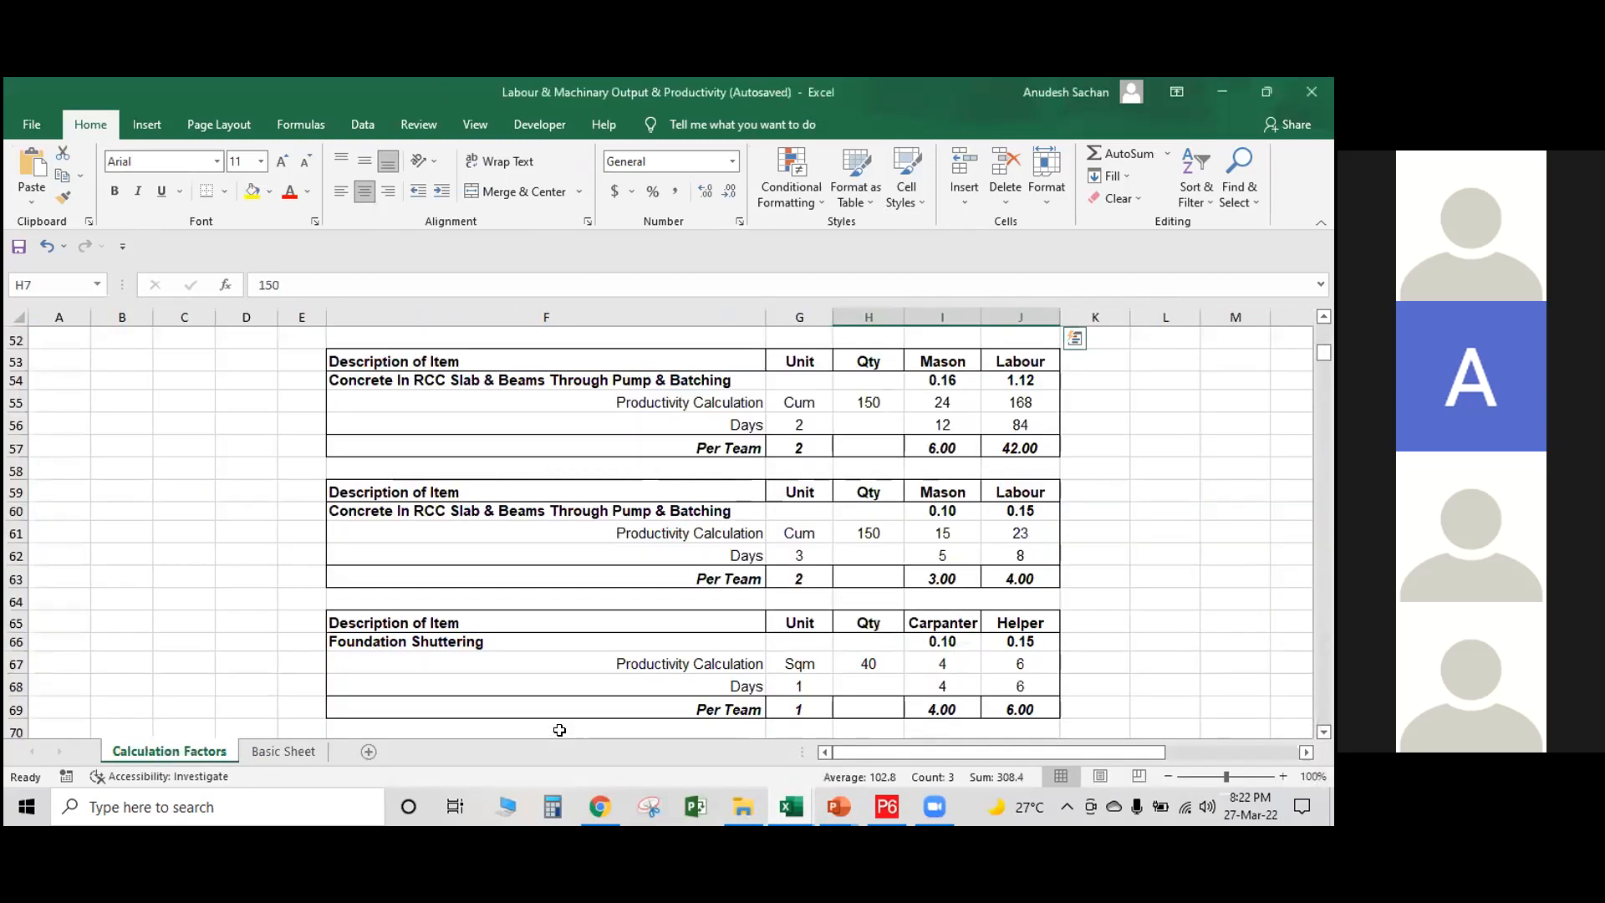
scroll(664, 544, up, 13)
scroll(665, 543, up, 3)
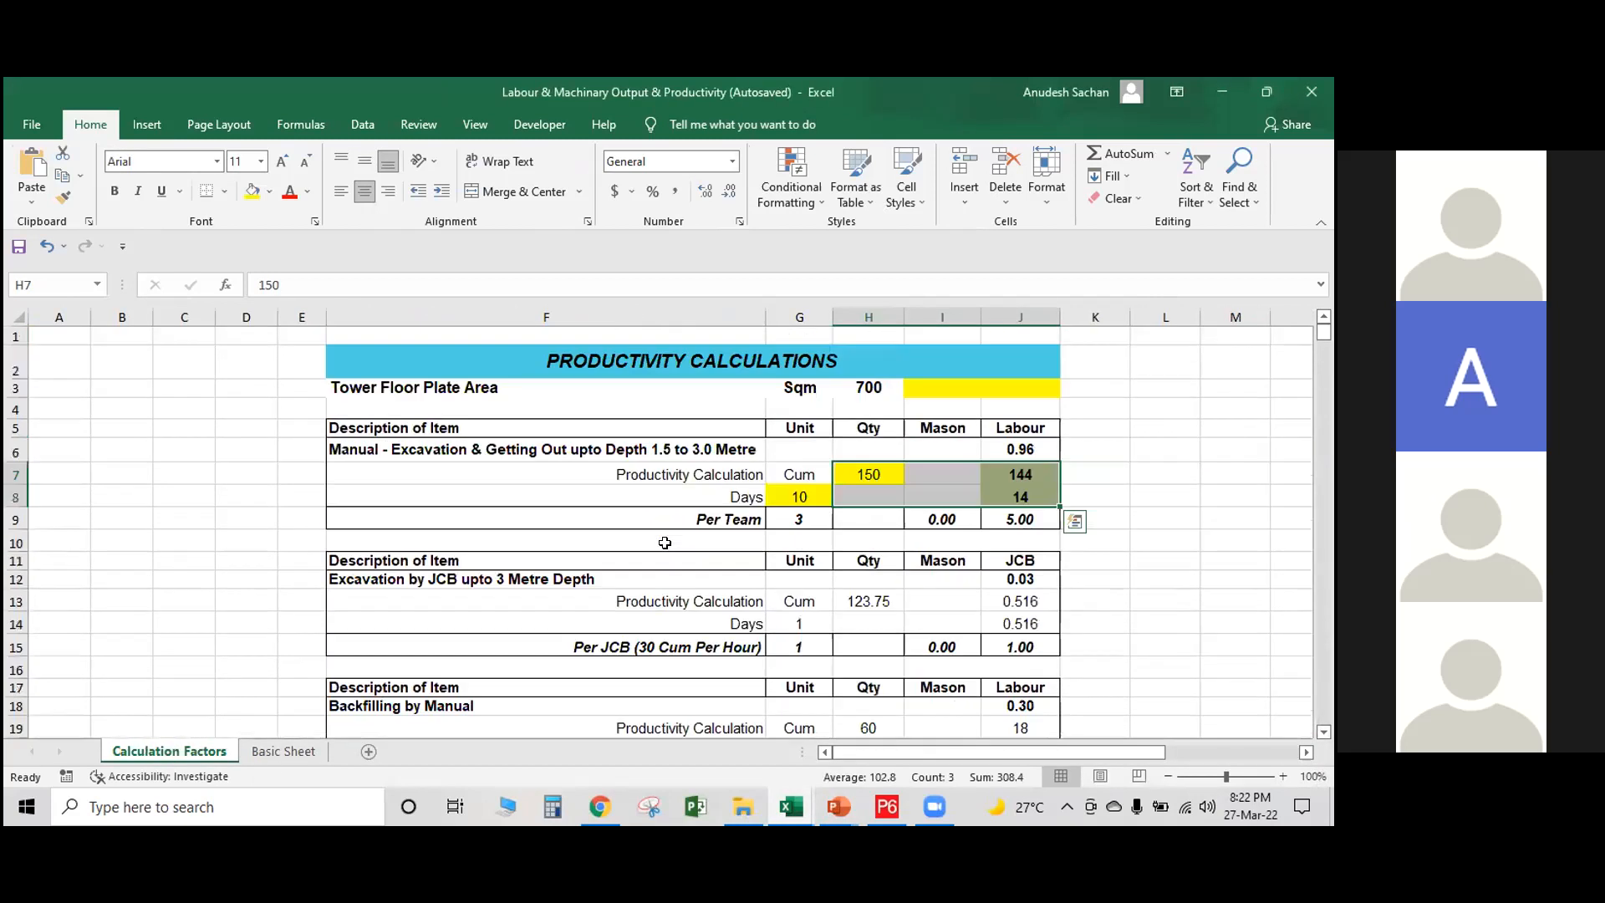
Switch from the productivity workbook to the Primavera-Demo PPT presentation in PowerPoint.
click(663, 457)
mouse_move(786, 804)
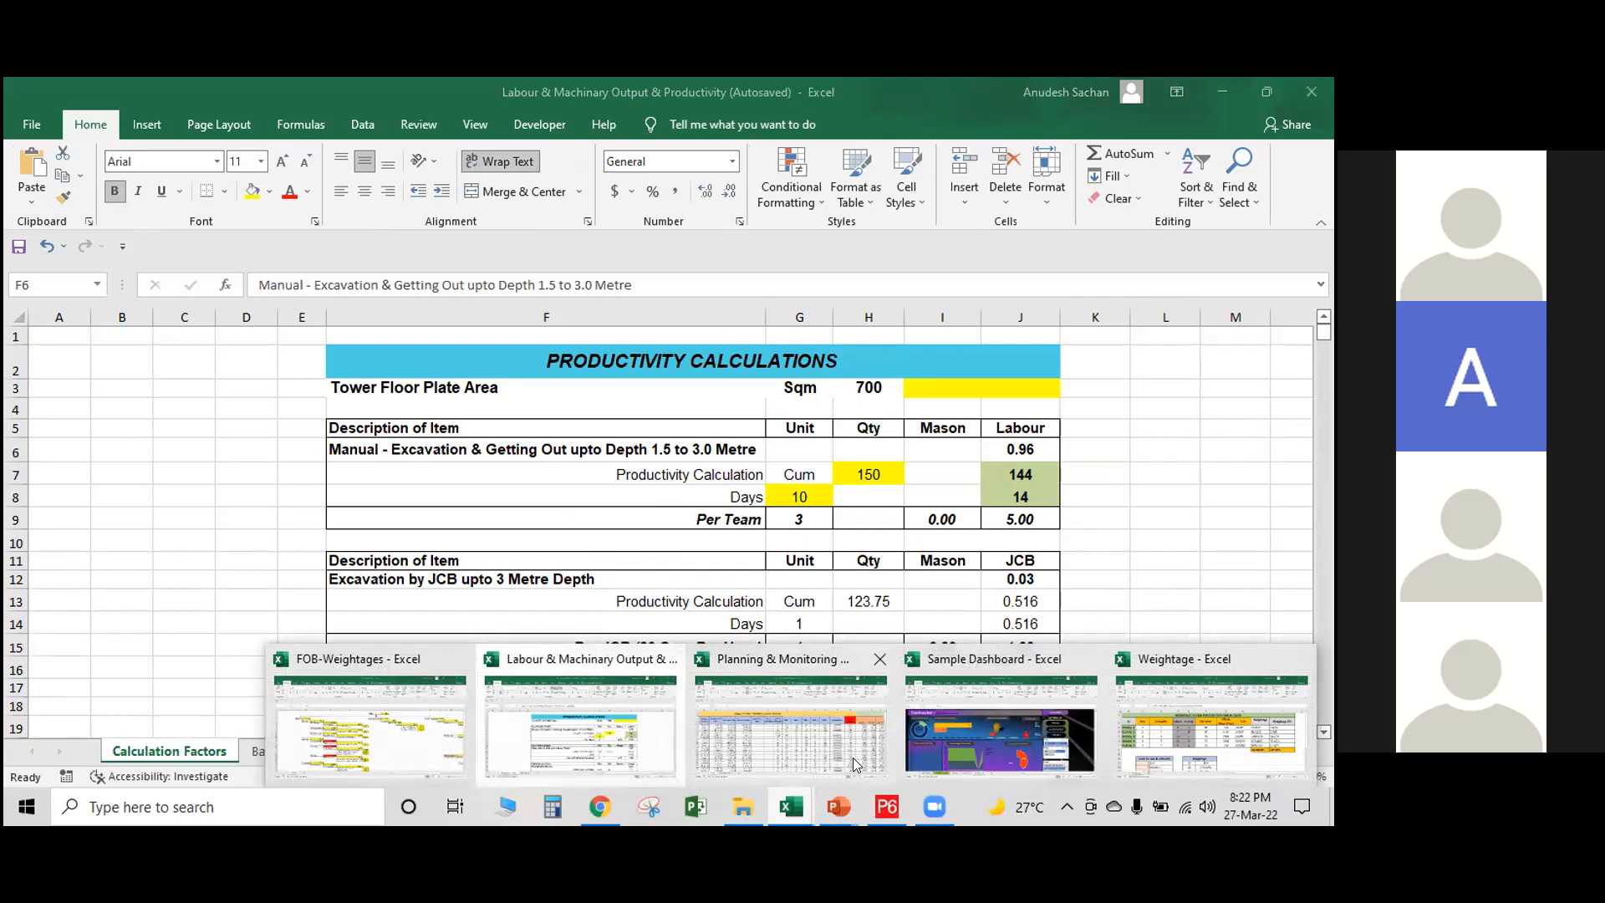
mouse_move(847, 816)
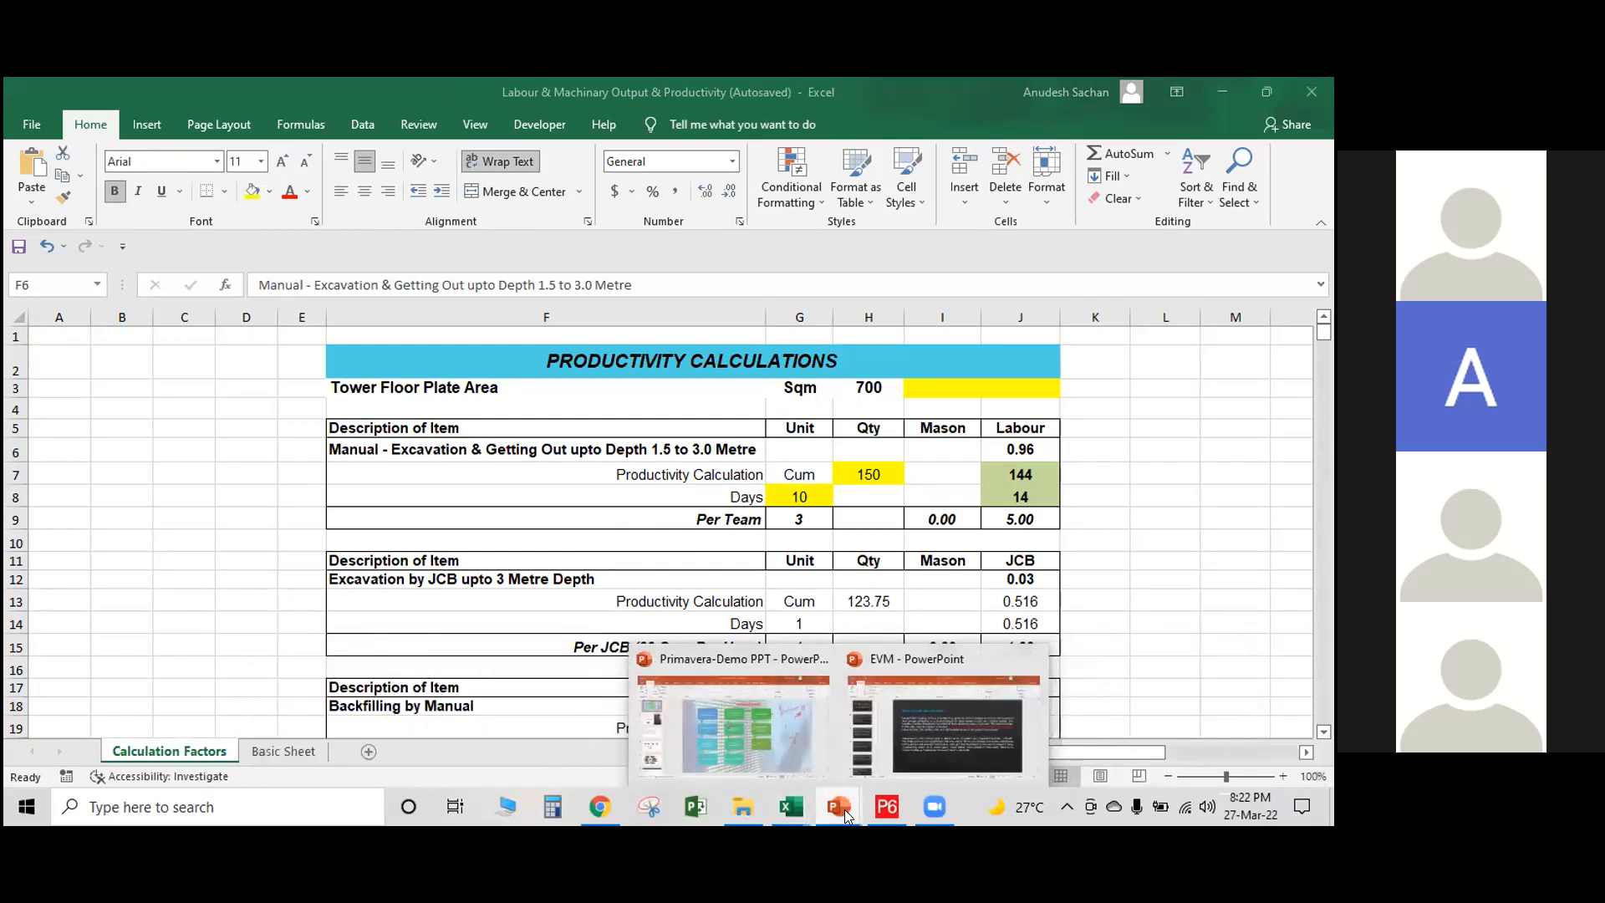
click(776, 727)
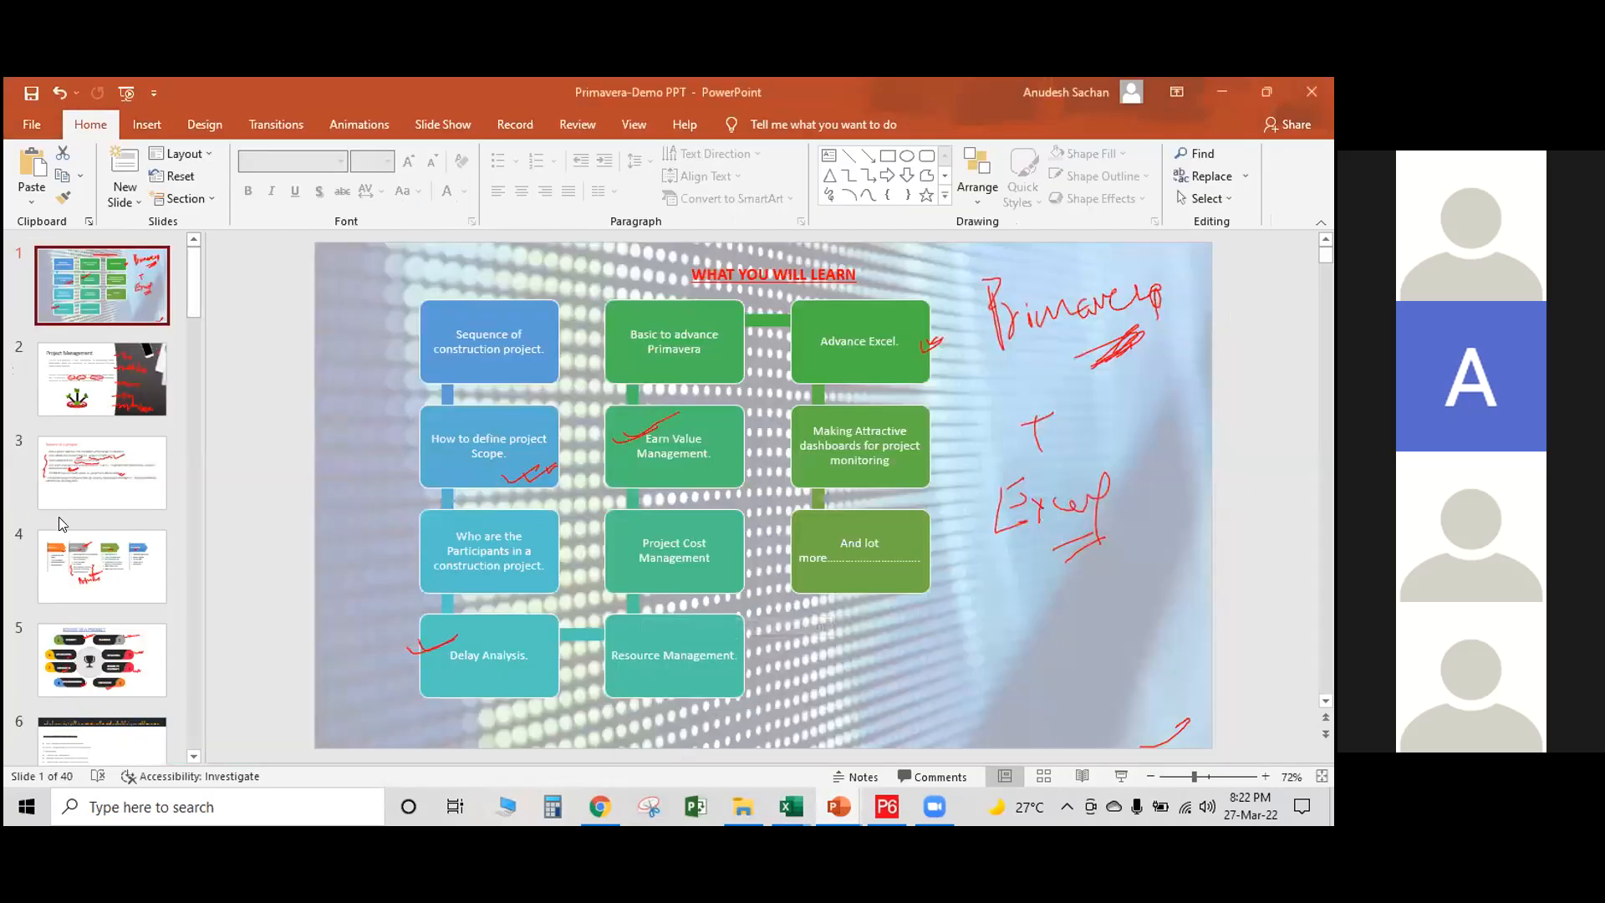
Look through the slide thumbnails and show the Critical Activities slide, then the Estimation of dates – Forward Pass slide.
scroll(94, 505, down, 3)
scroll(94, 505, up, 5)
scroll(95, 511, down, 5)
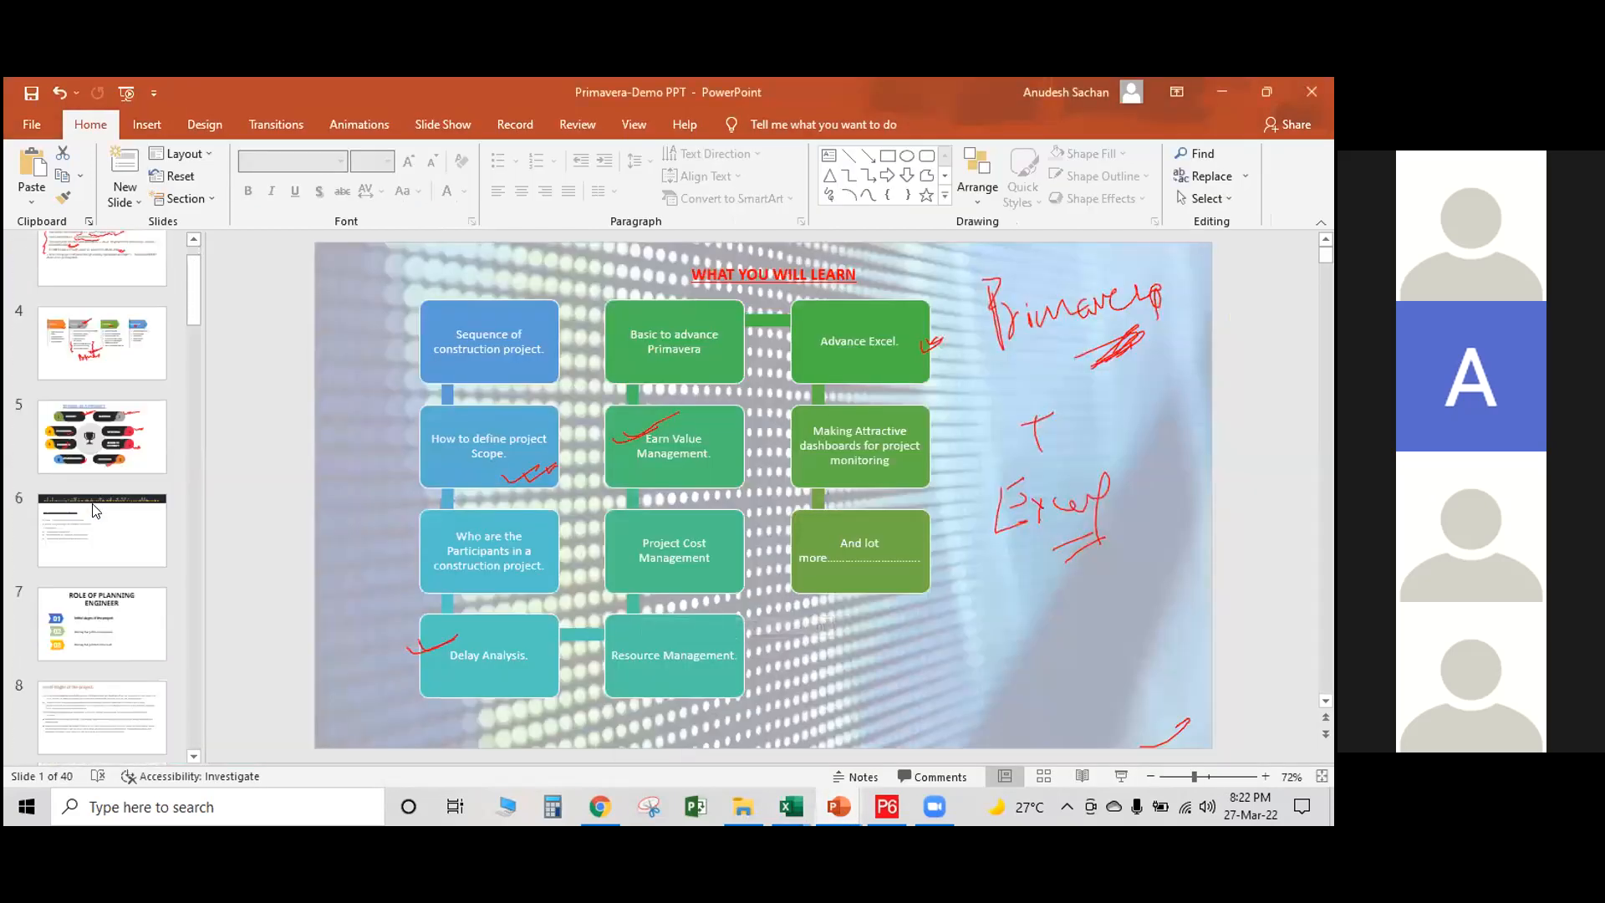
scroll(94, 511, down, 12)
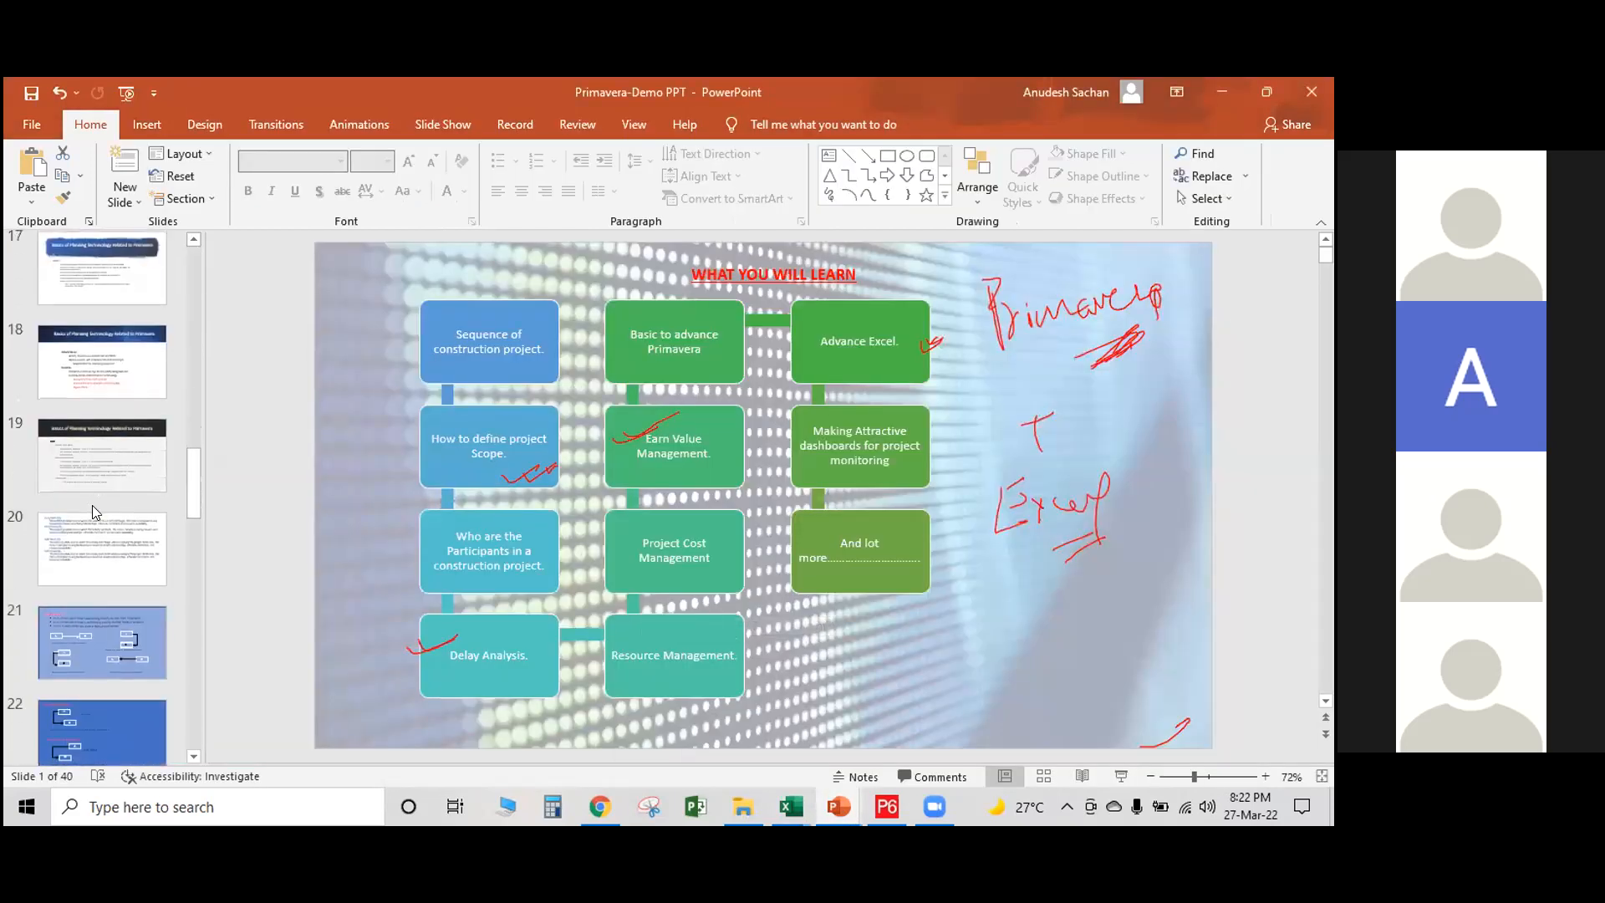
scroll(92, 505, down, 3)
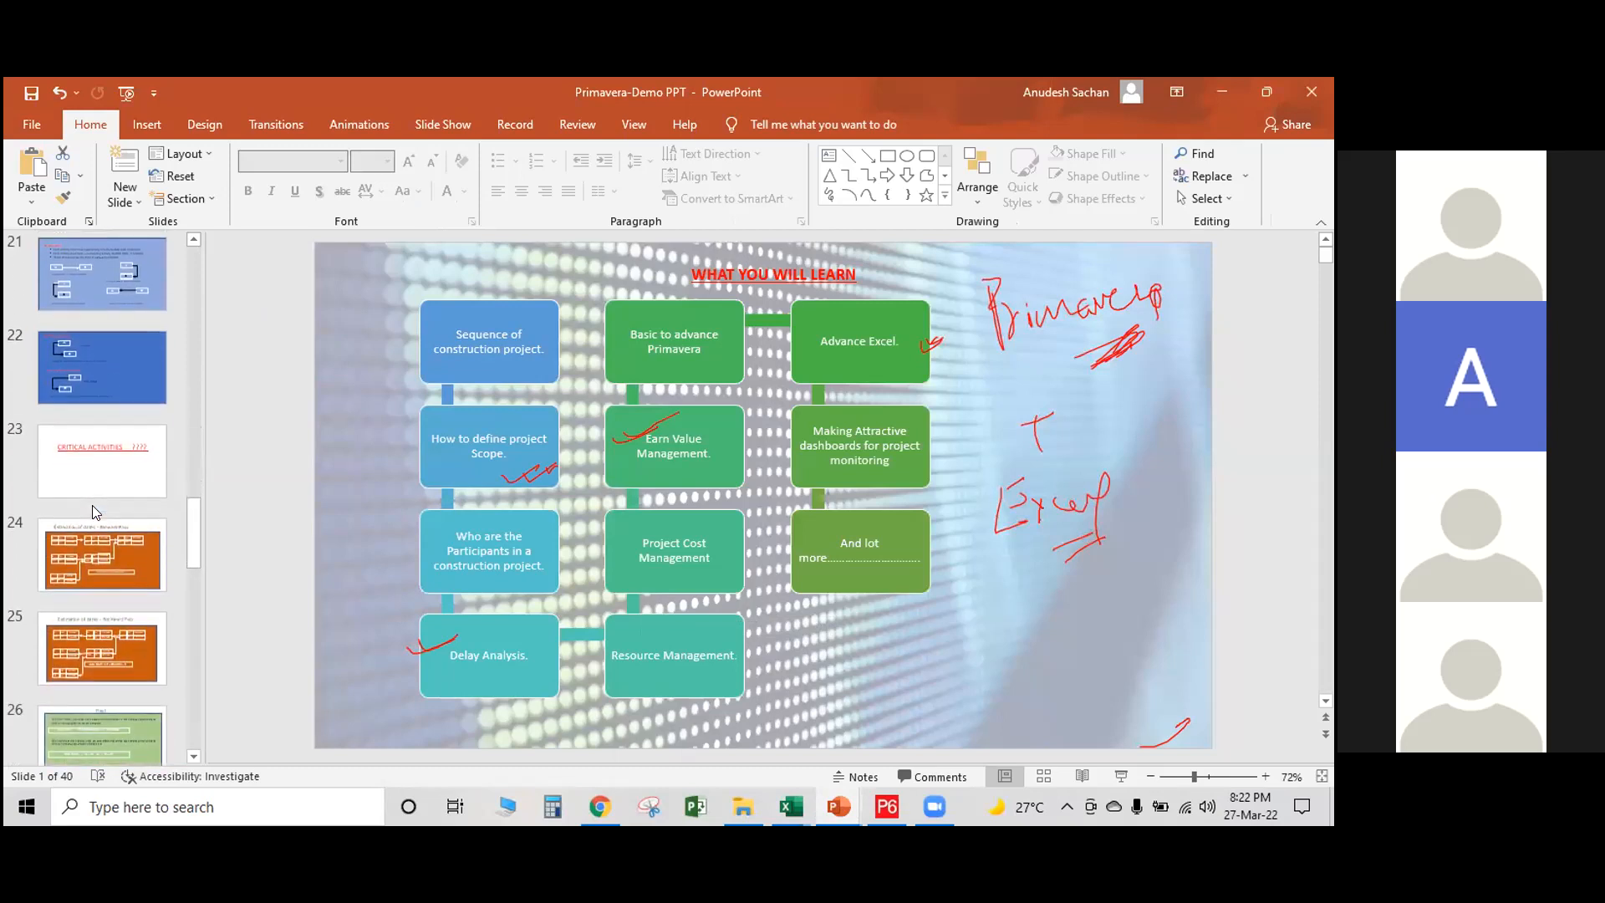
scroll(92, 505, down, 2)
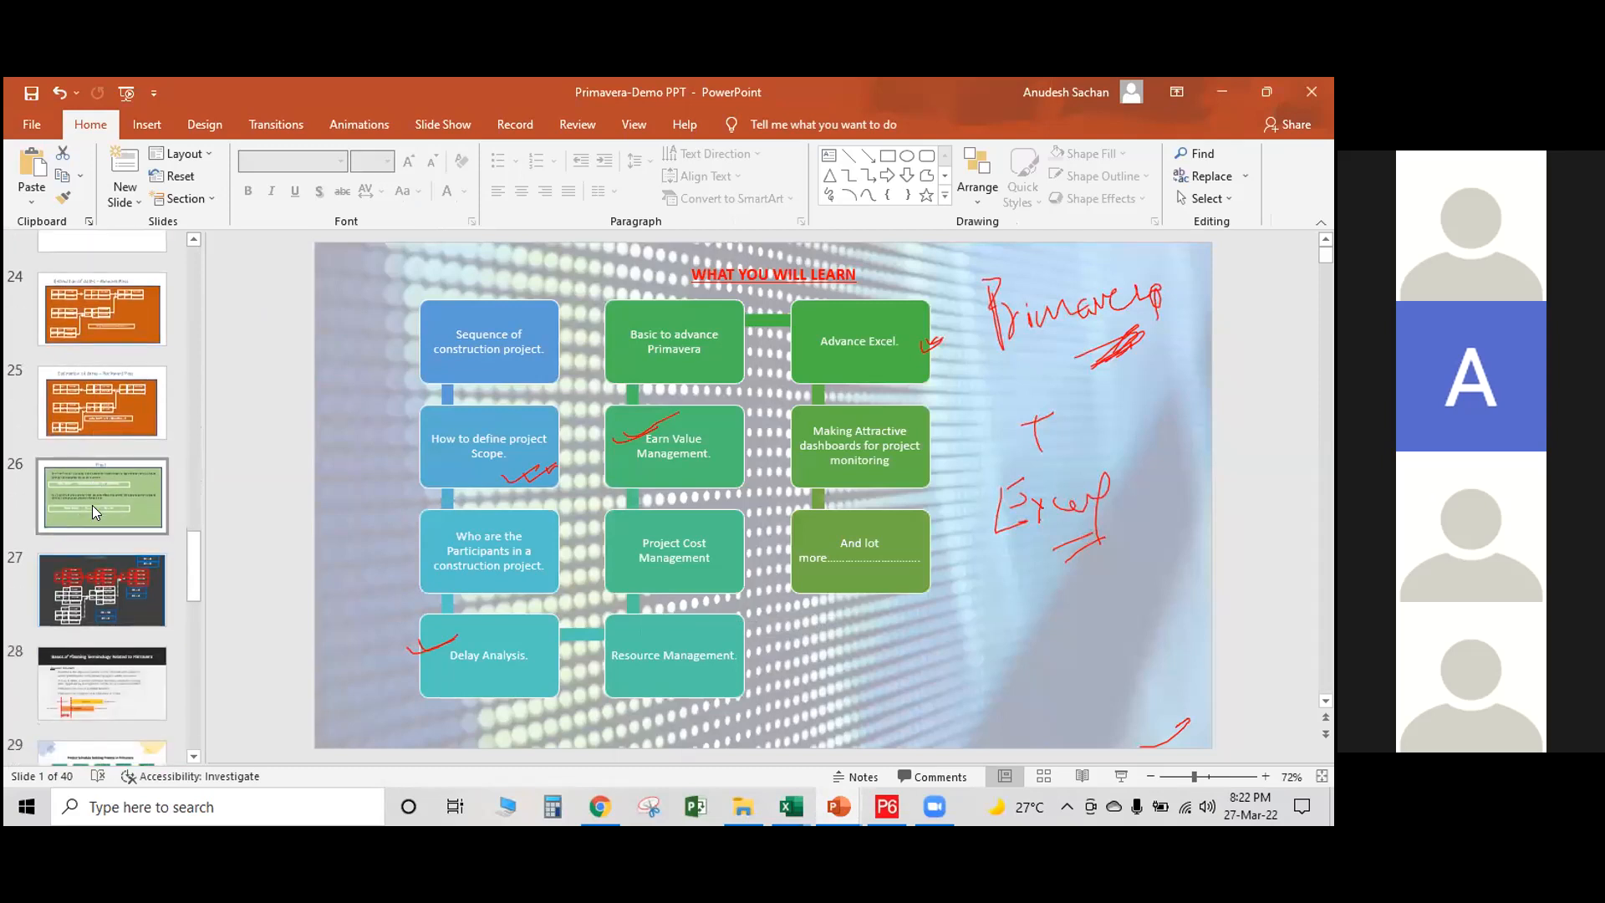
scroll(92, 505, up, 1)
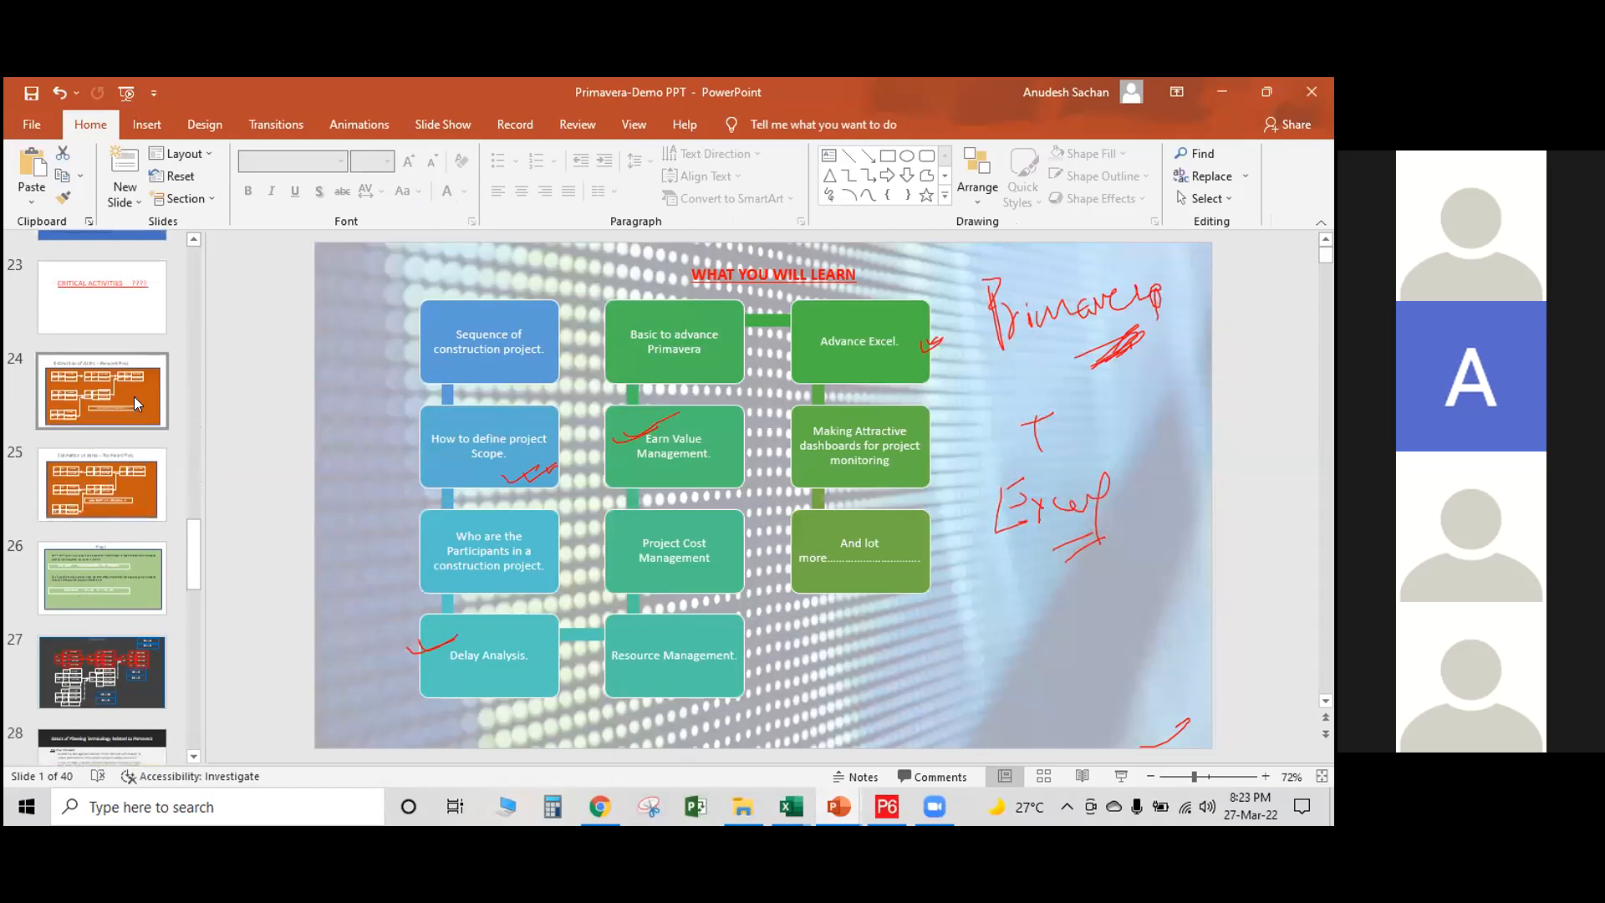
click(134, 397)
click(153, 320)
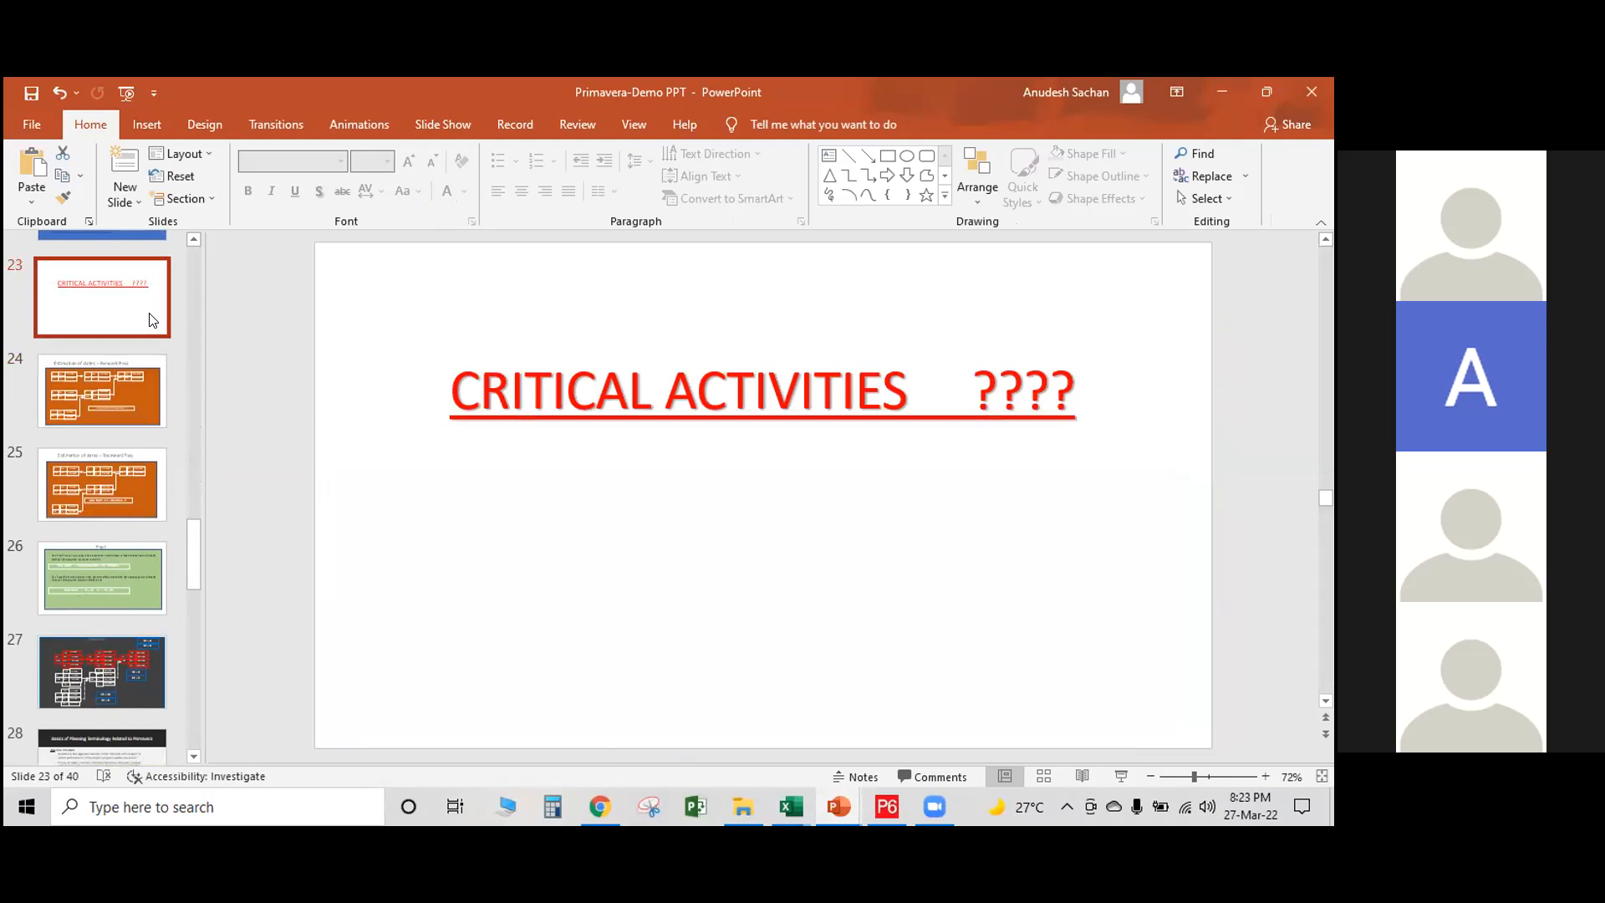
click(127, 391)
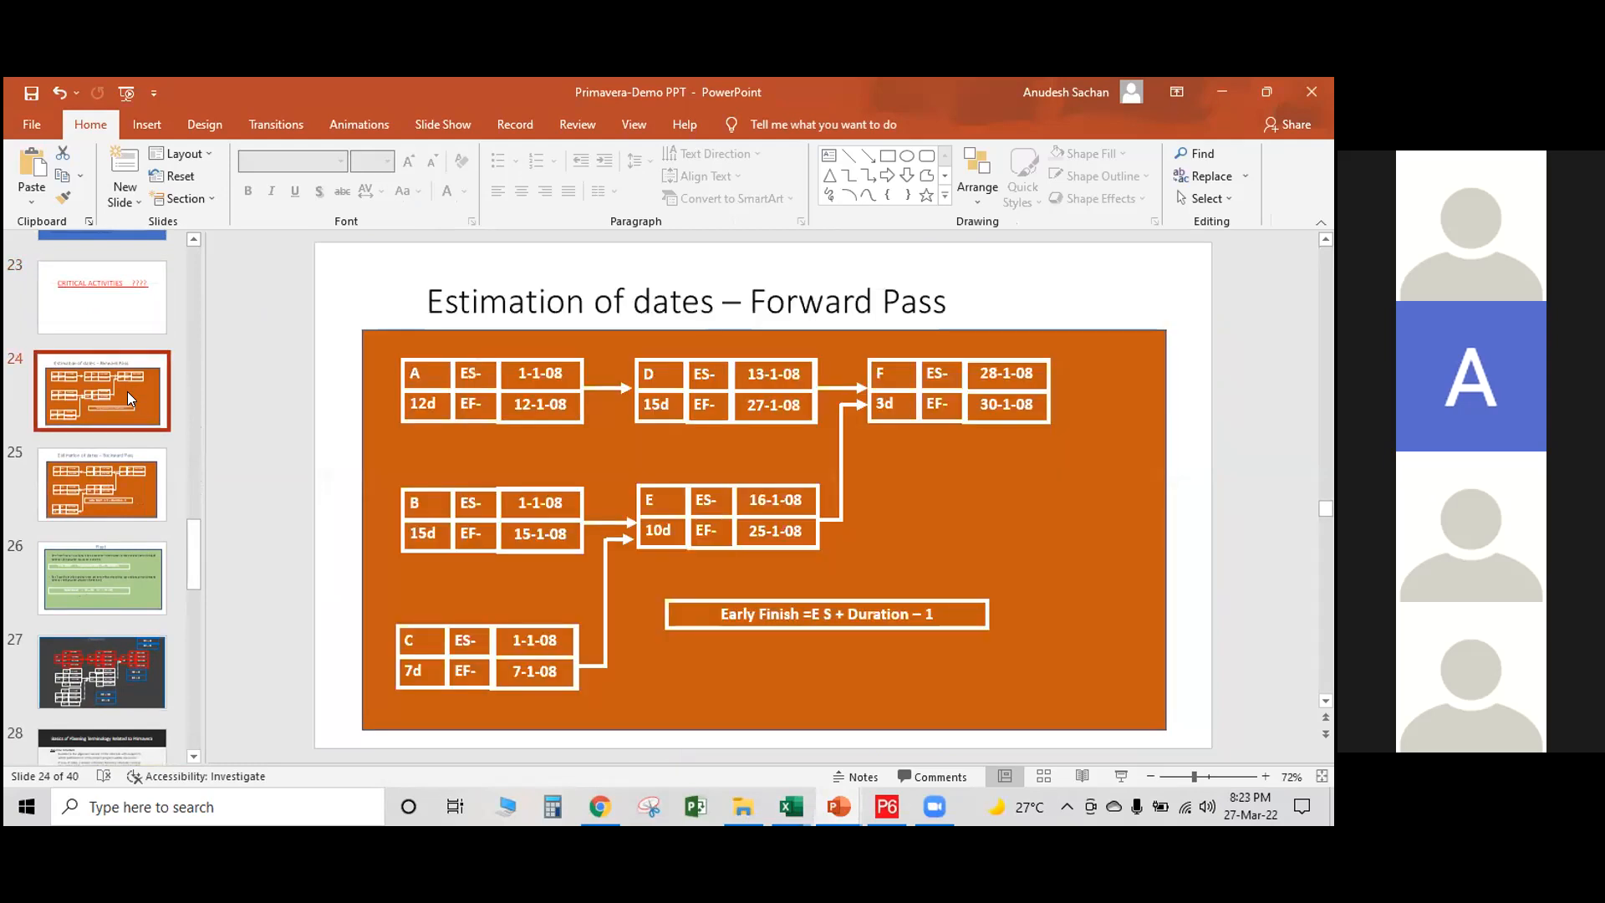
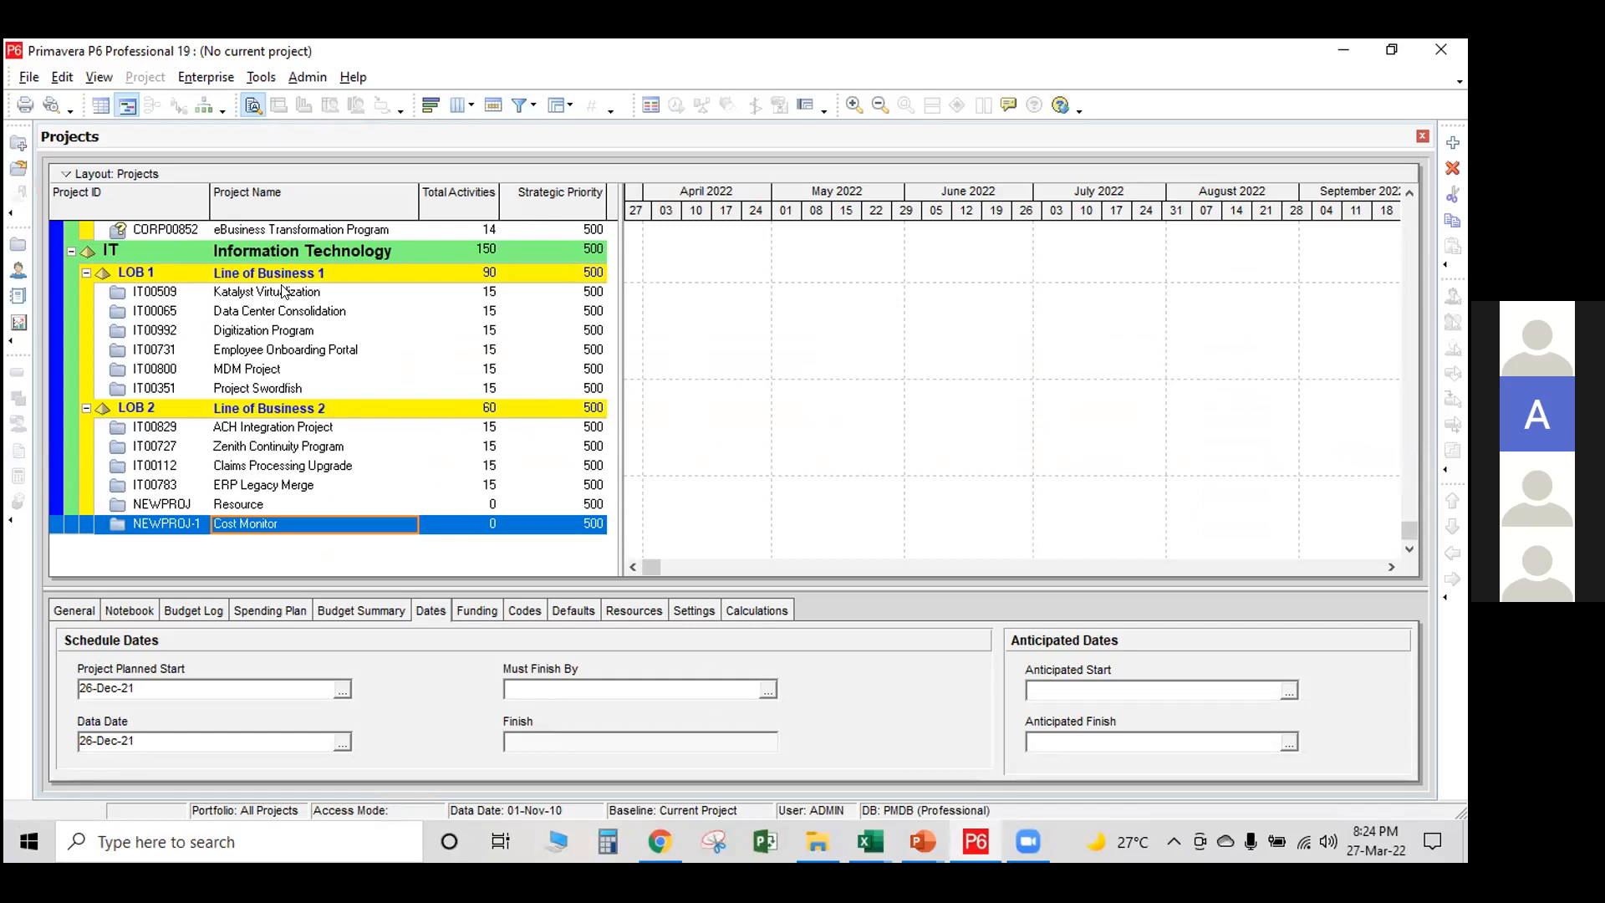
Examine how projects are grouped in Primavera P6, covering the Information Technology, Manufacturing and Energy Services branches.
scroll(322, 334, up, 1)
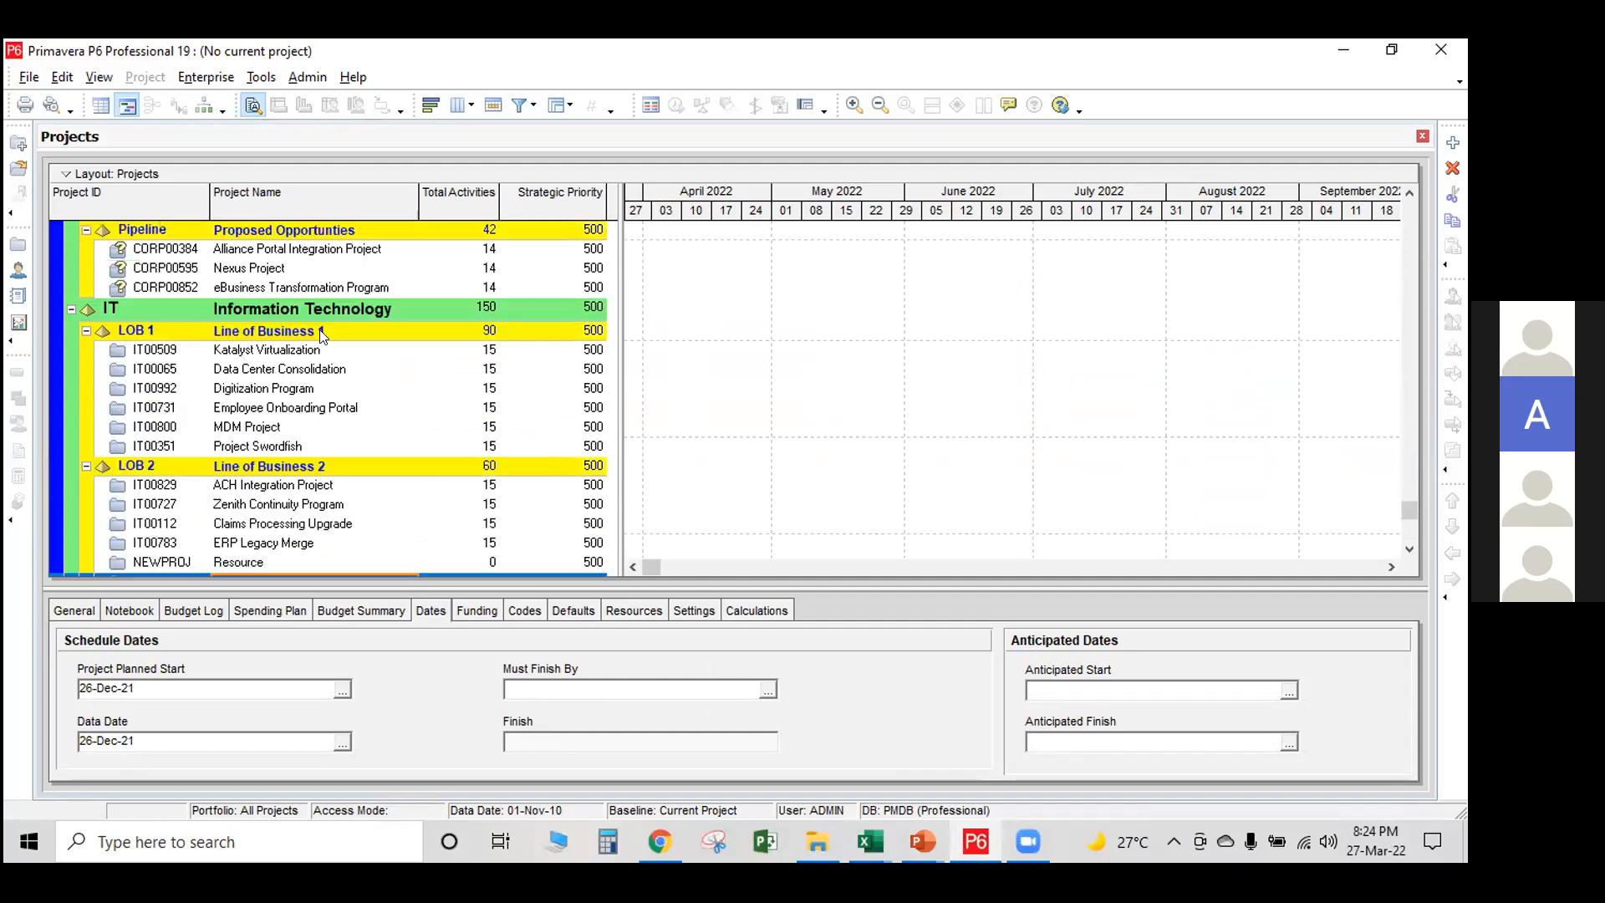
click(319, 316)
click(350, 334)
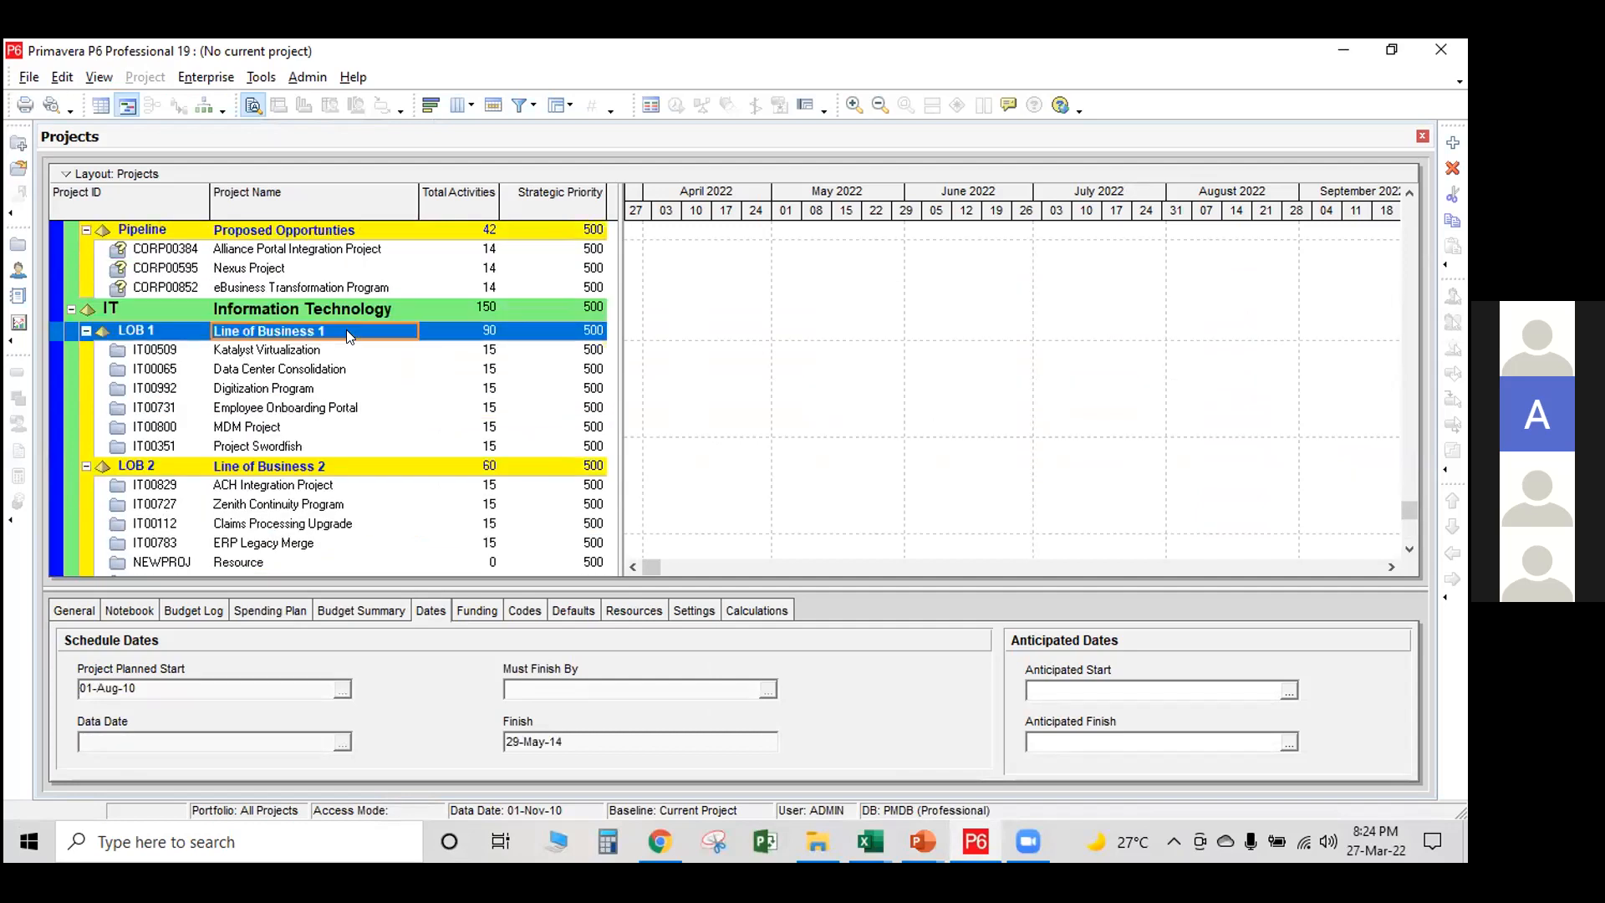
scroll(352, 415, up, 7)
scroll(351, 415, up, 3)
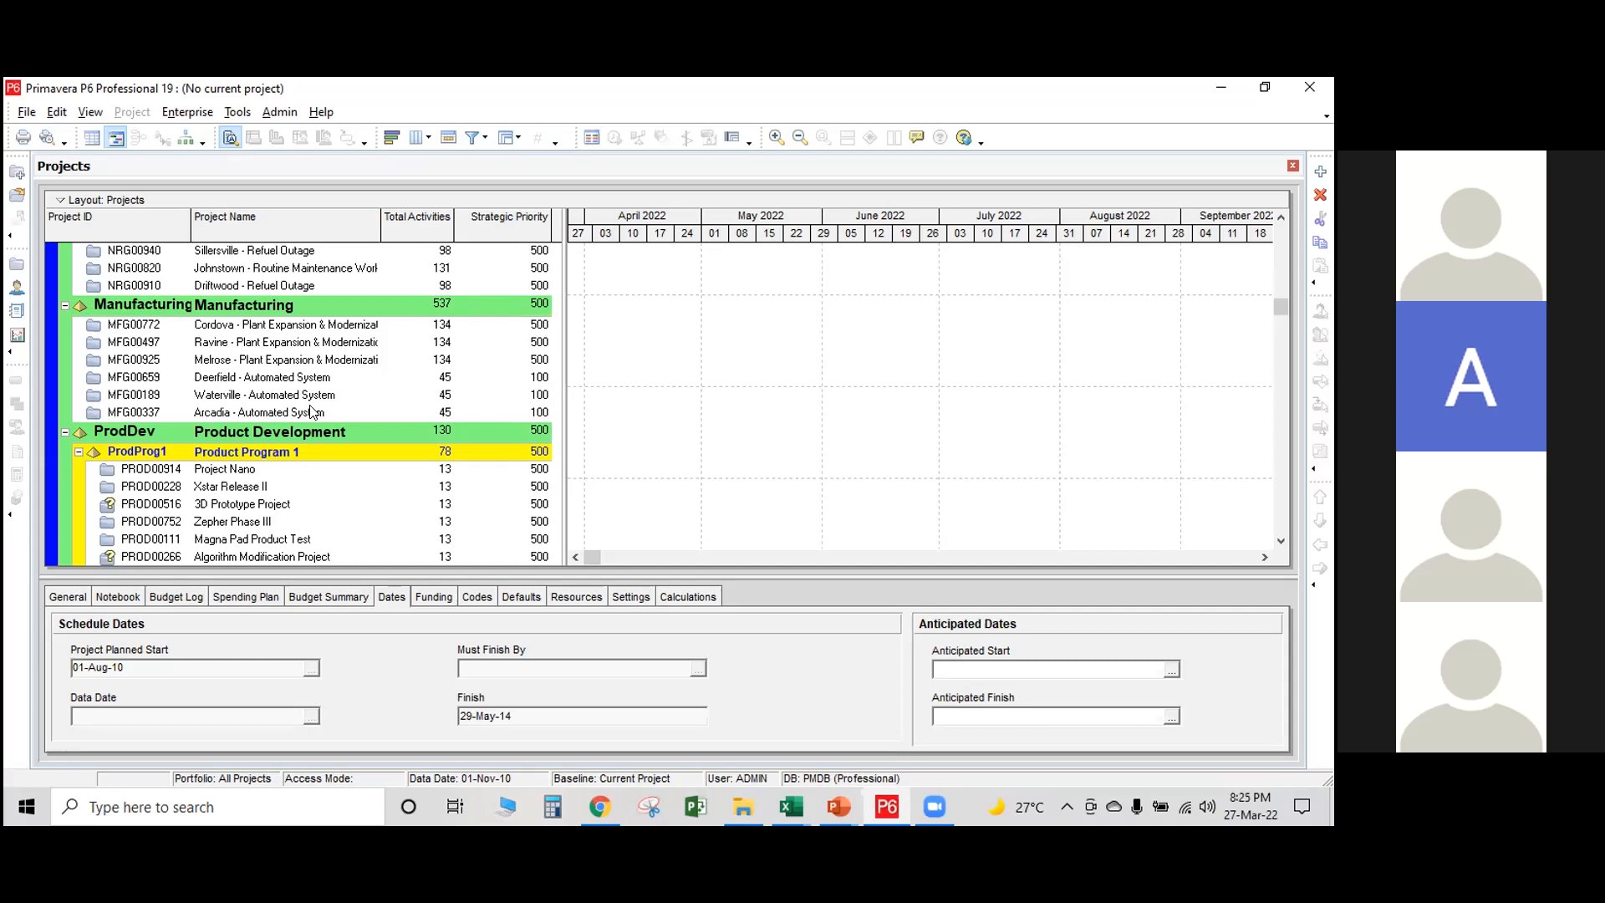
click(285, 359)
scroll(276, 395, up, 2)
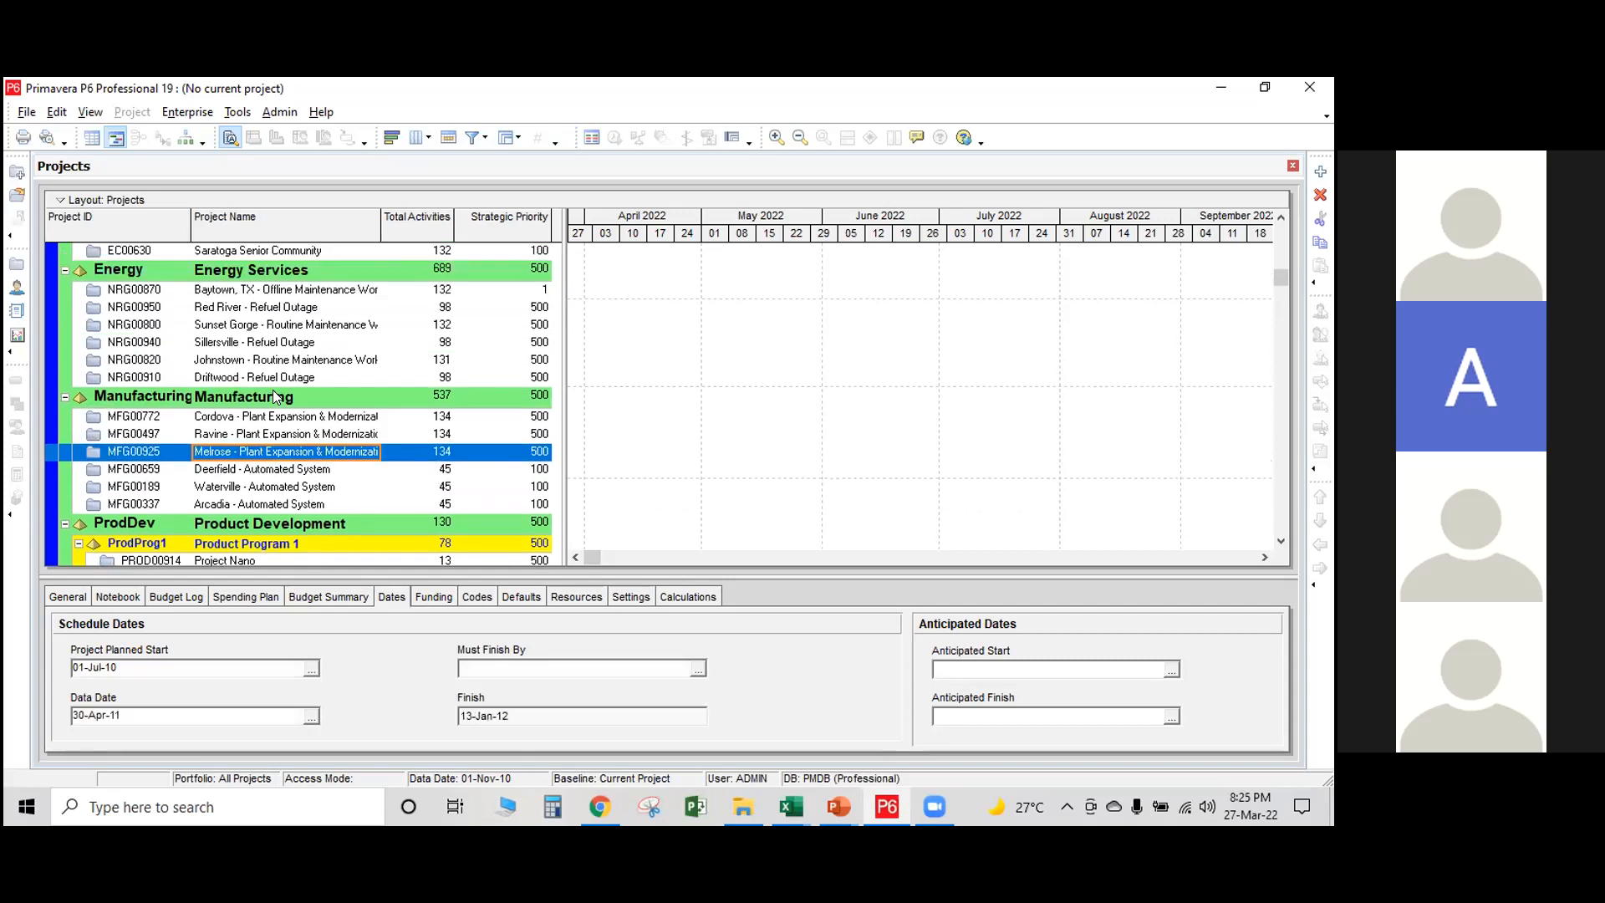
click(276, 325)
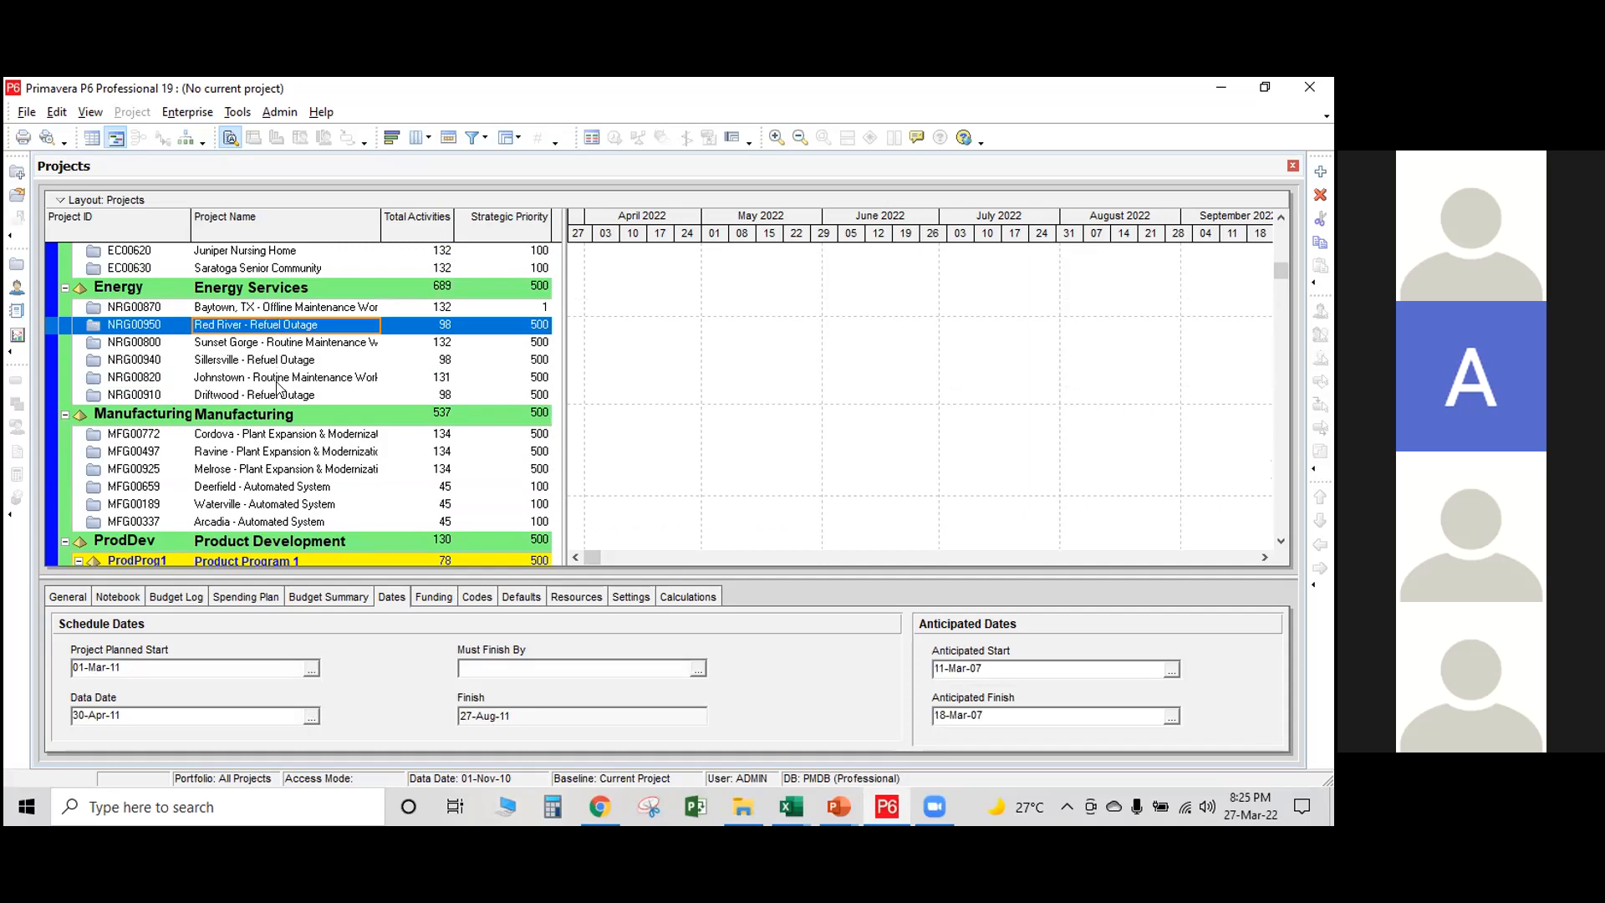
scroll(281, 385, down, 7)
scroll(279, 387, down, 7)
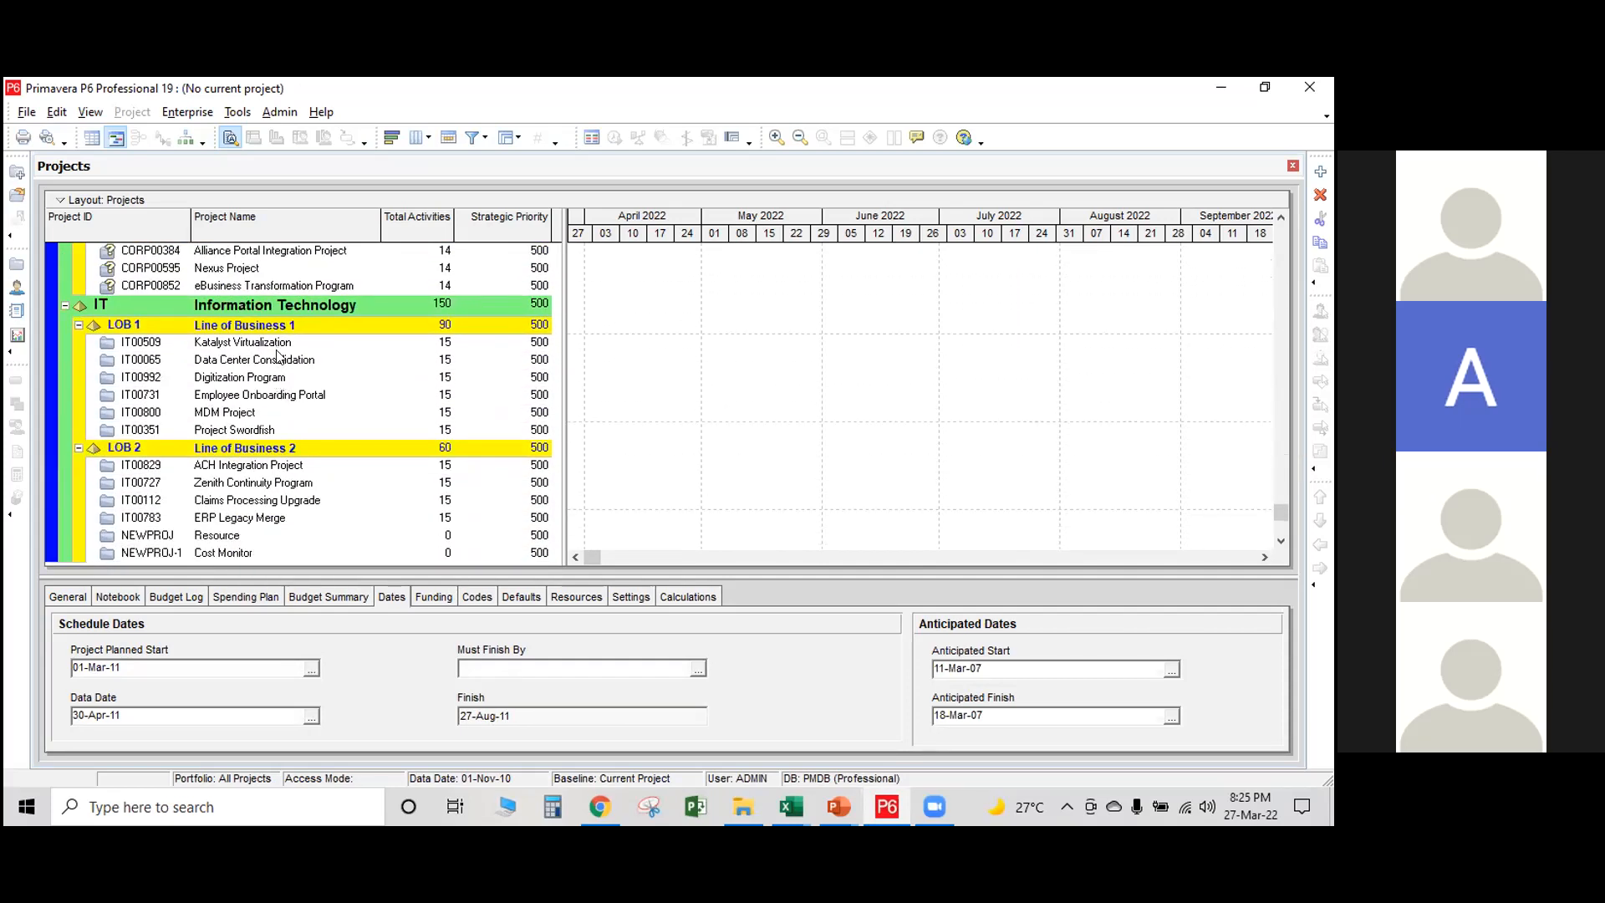
click(276, 343)
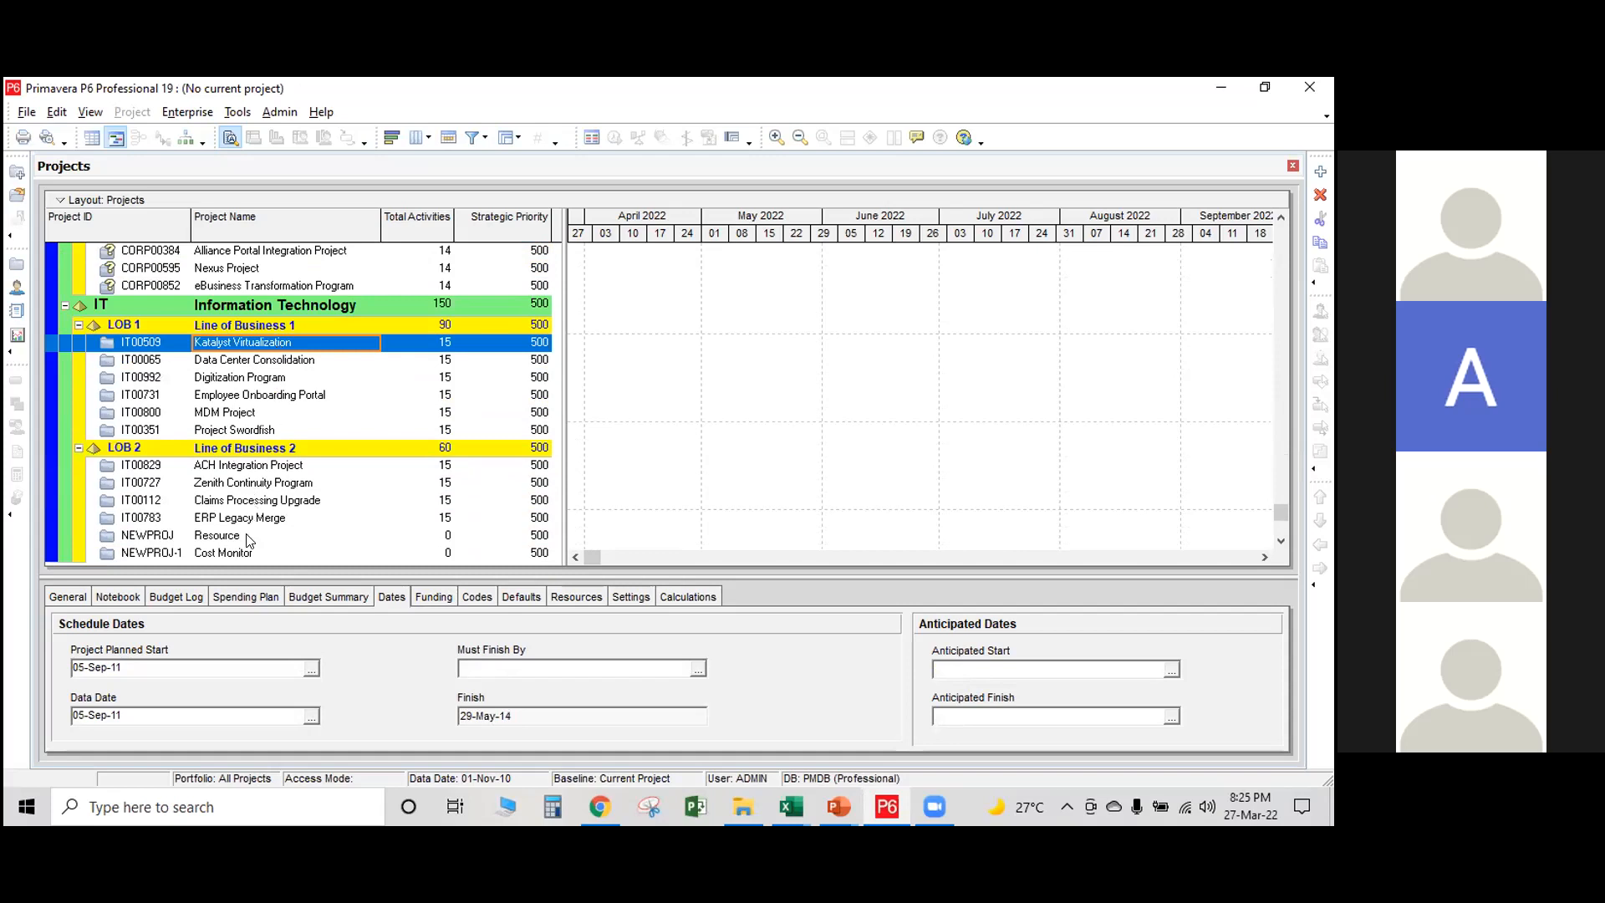
Start a new project under the Line of Business 2 EPS with project ID DM and name DEMO PROJECT.
click(260, 552)
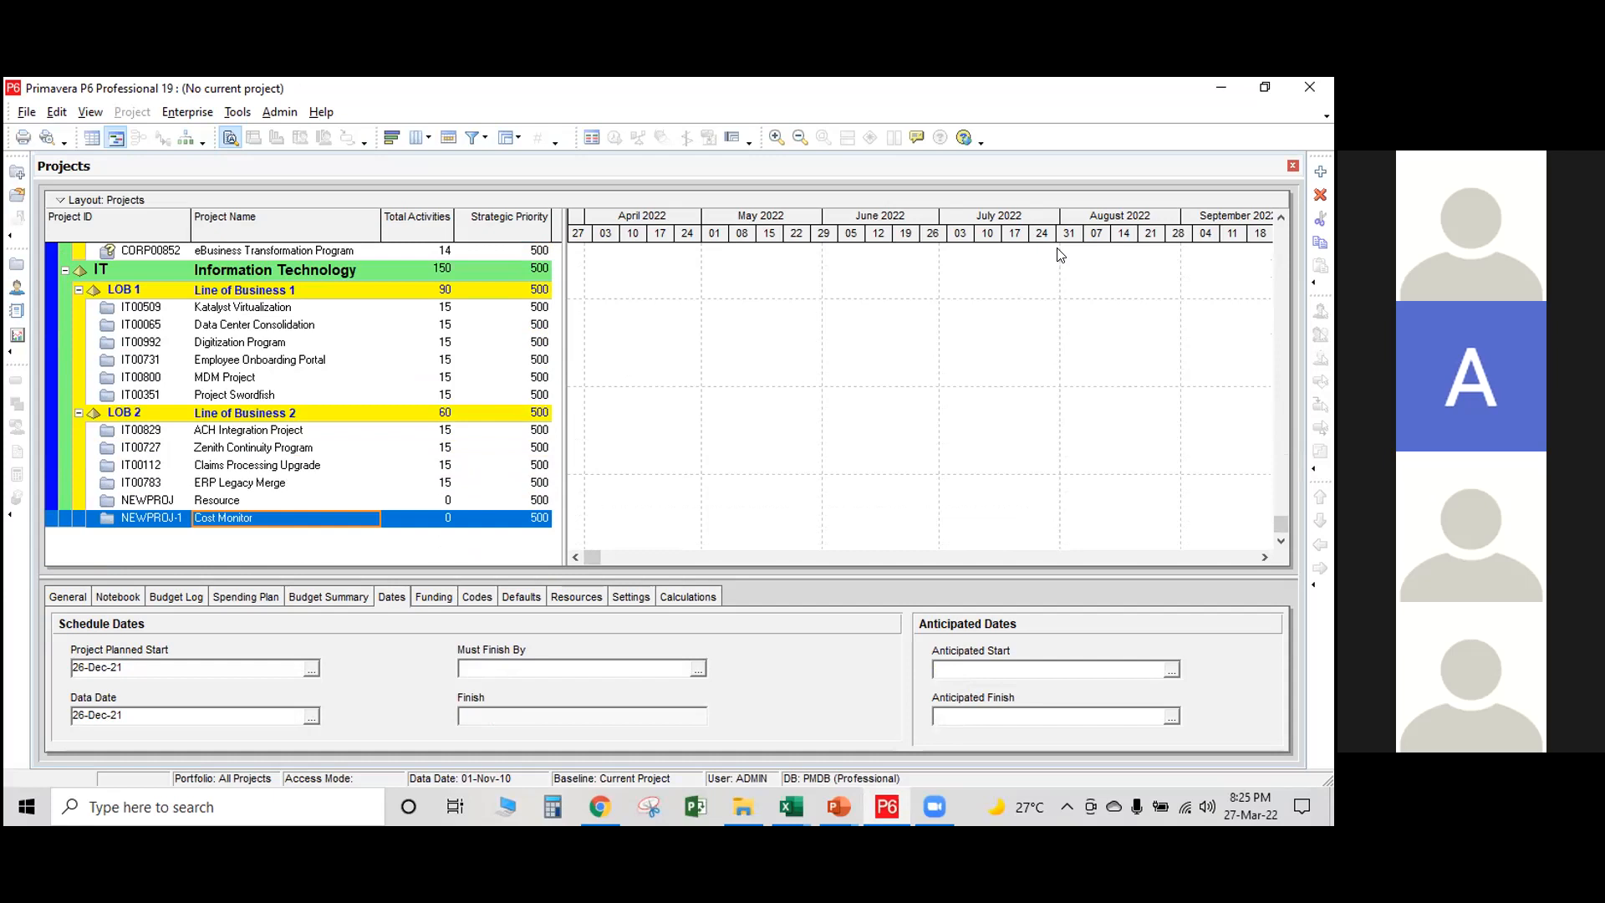
click(1319, 174)
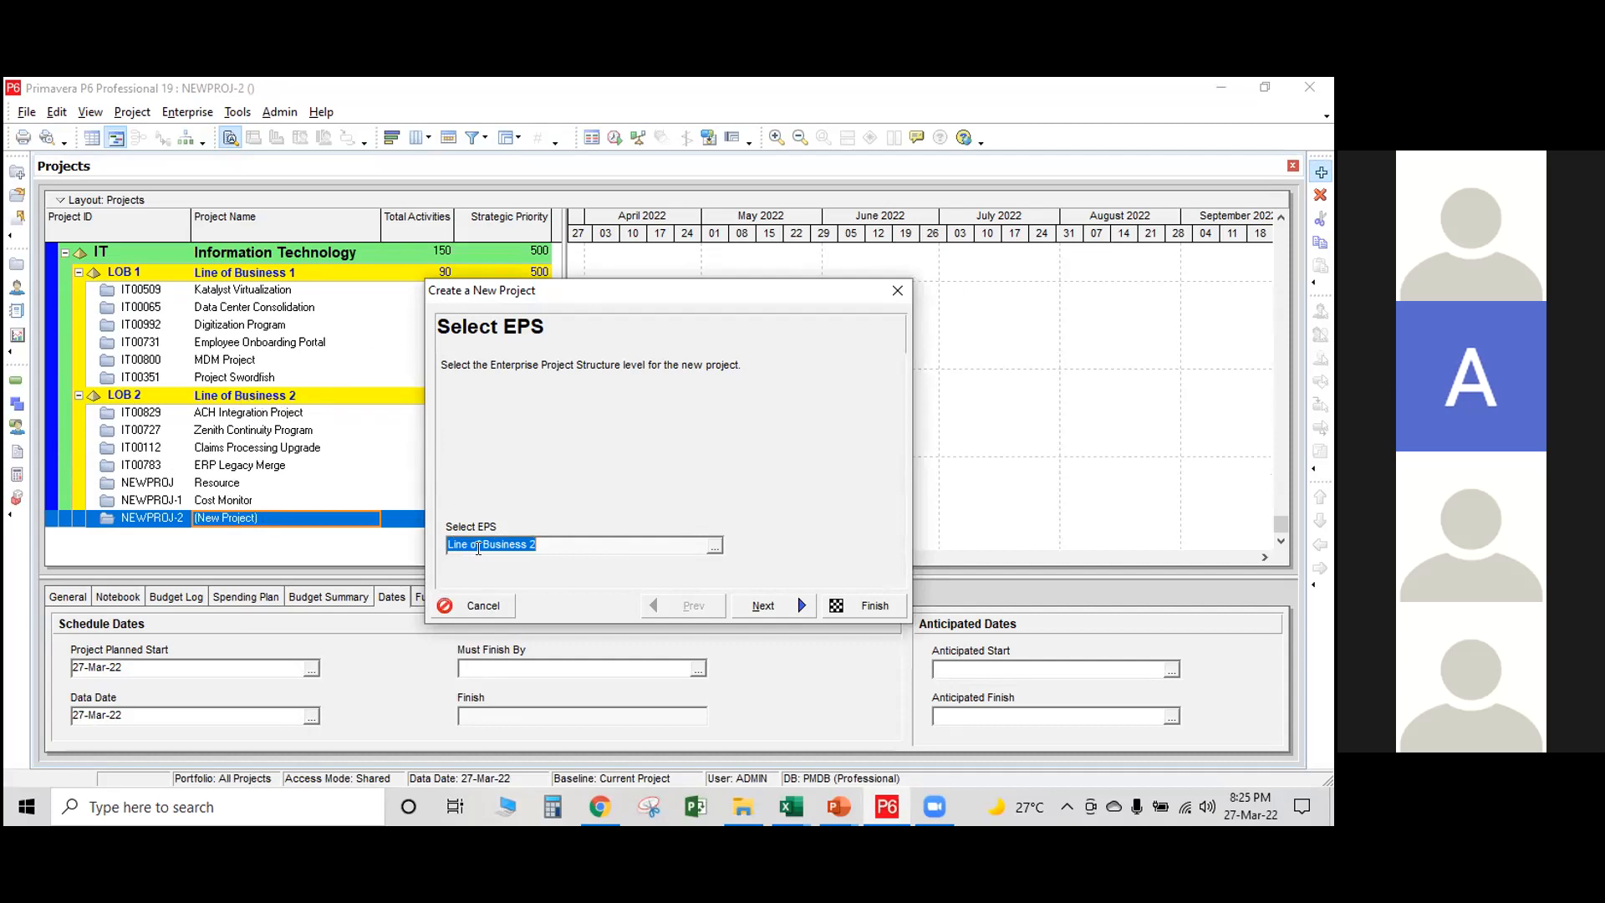
click(767, 606)
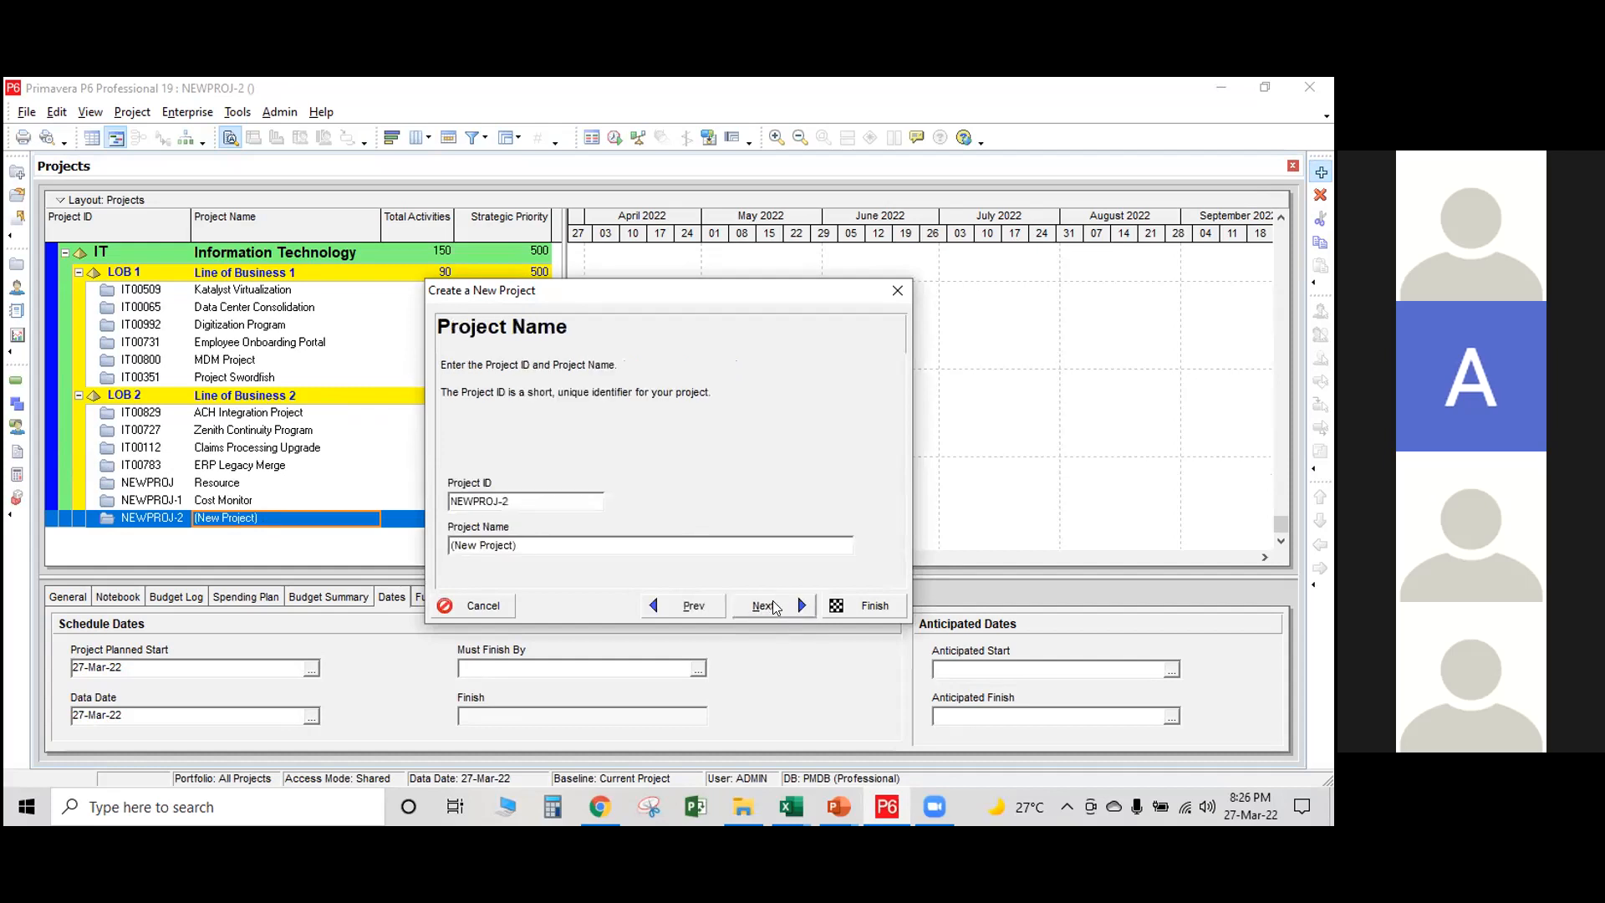
drag(530, 502, 393, 501)
text(DM)
drag(525, 545, 430, 546)
text(DEMO )
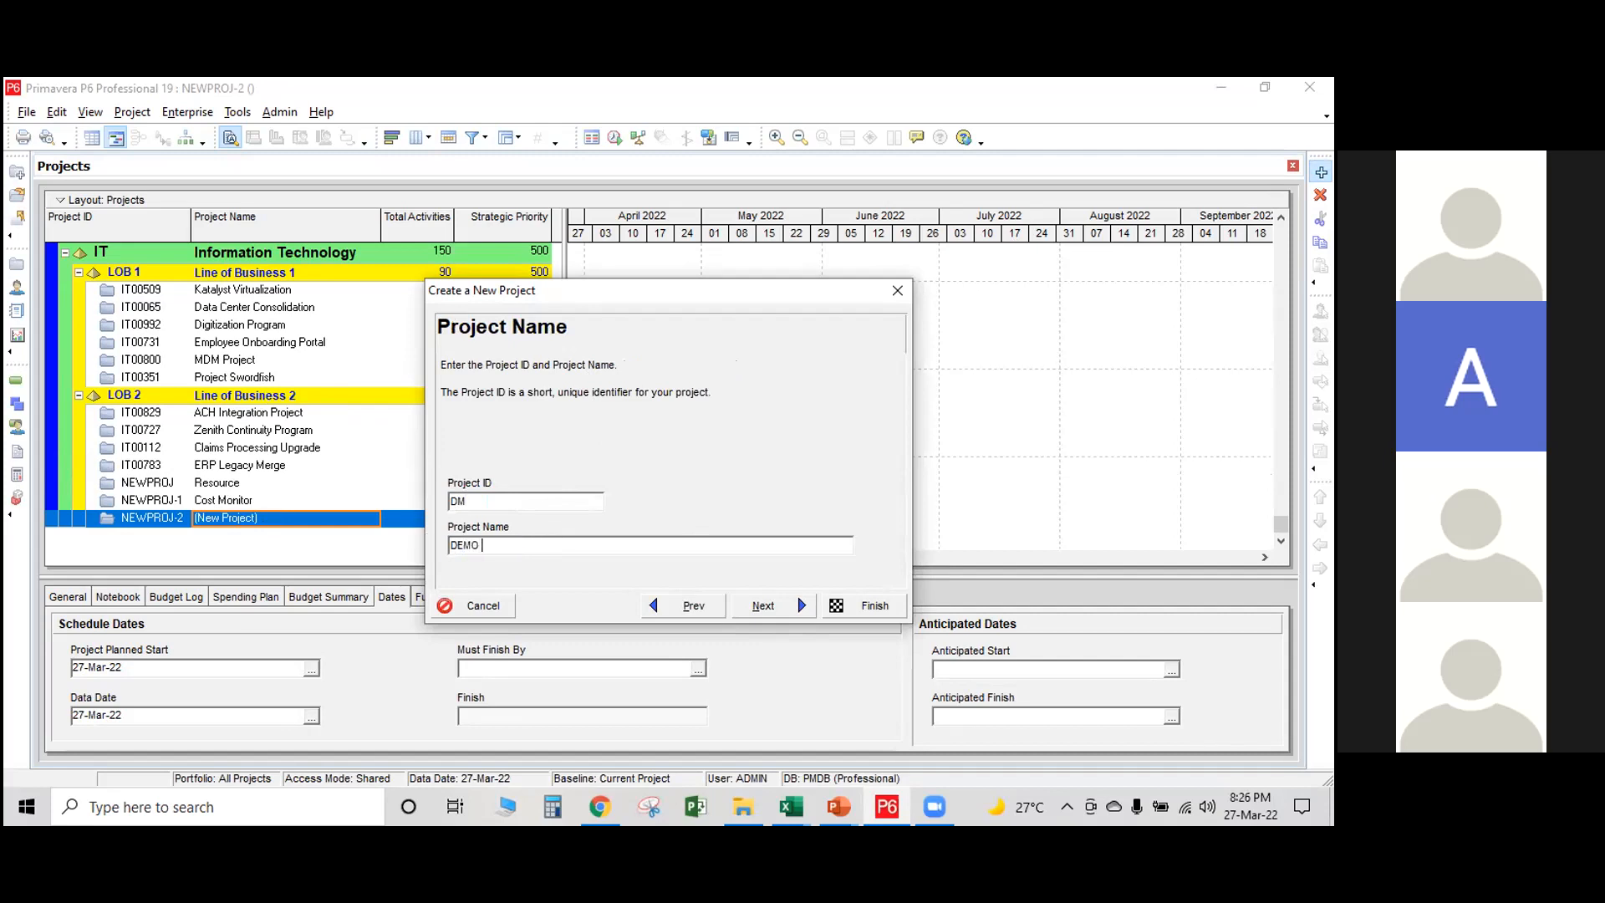
text(PROJECT)
click(777, 613)
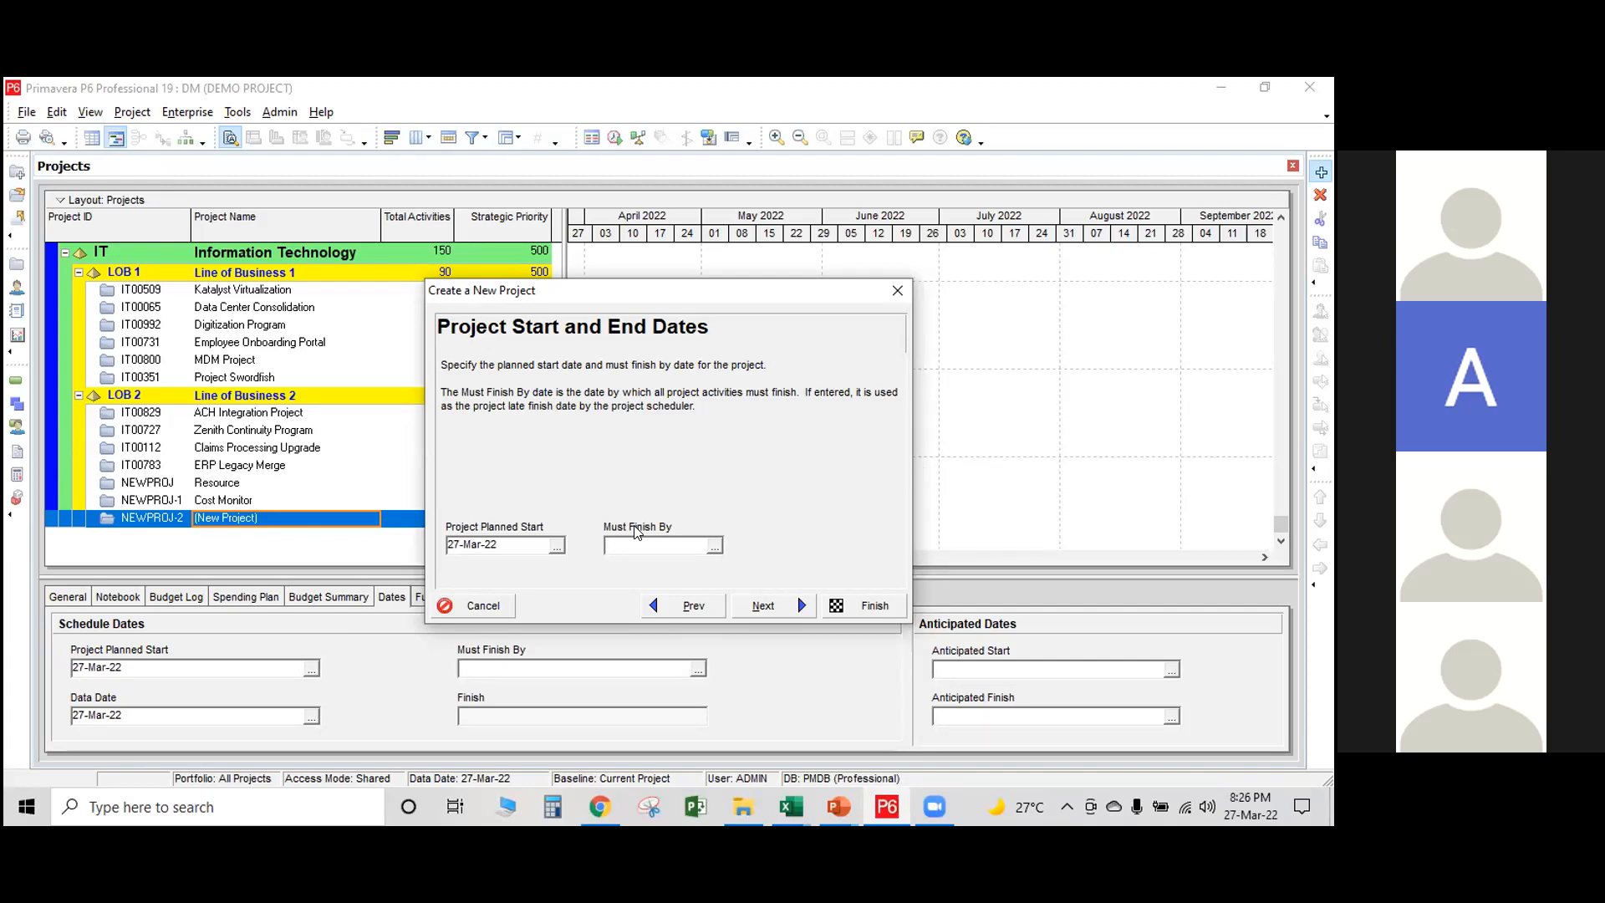
Assign IT as the responsible manager and finish creating the project with the Standard Rate type.
click(777, 601)
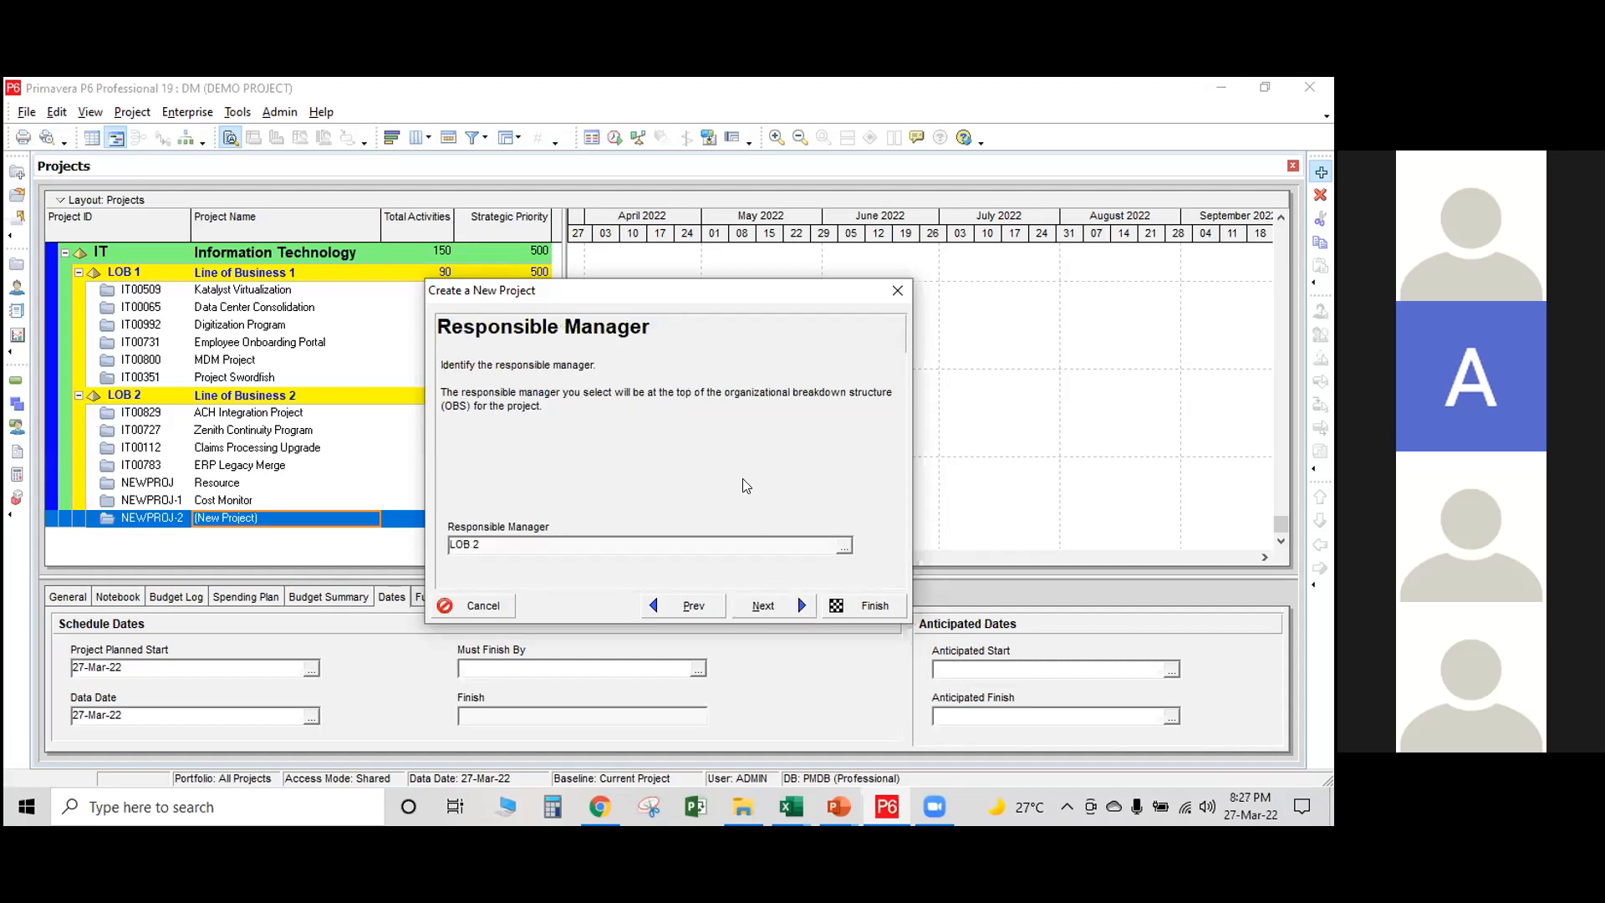
click(844, 545)
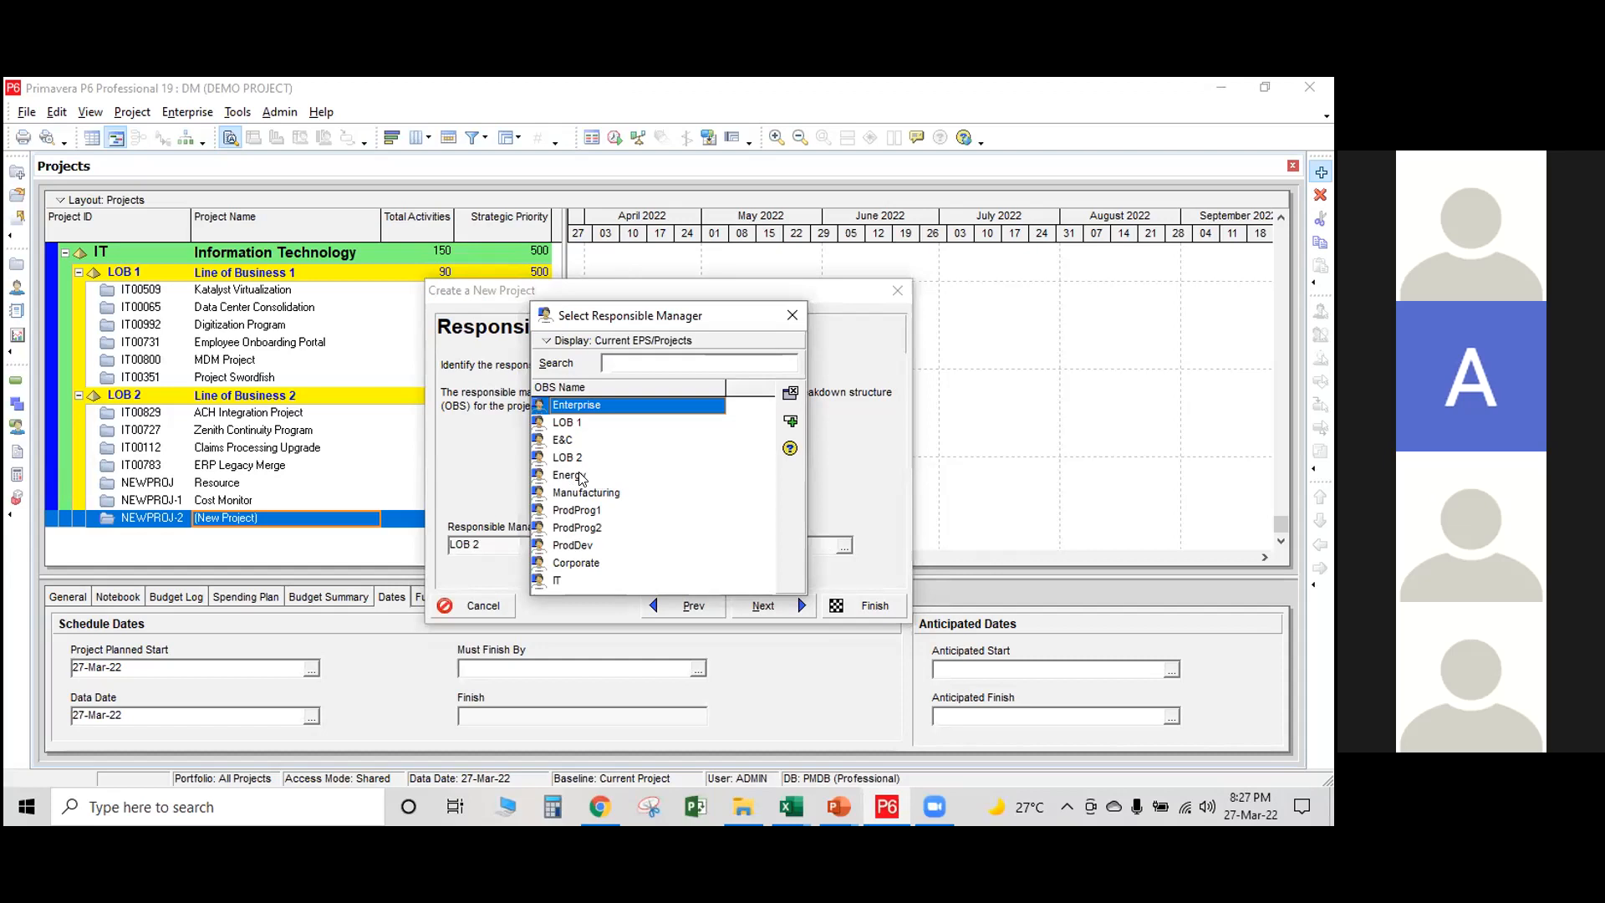
click(571, 581)
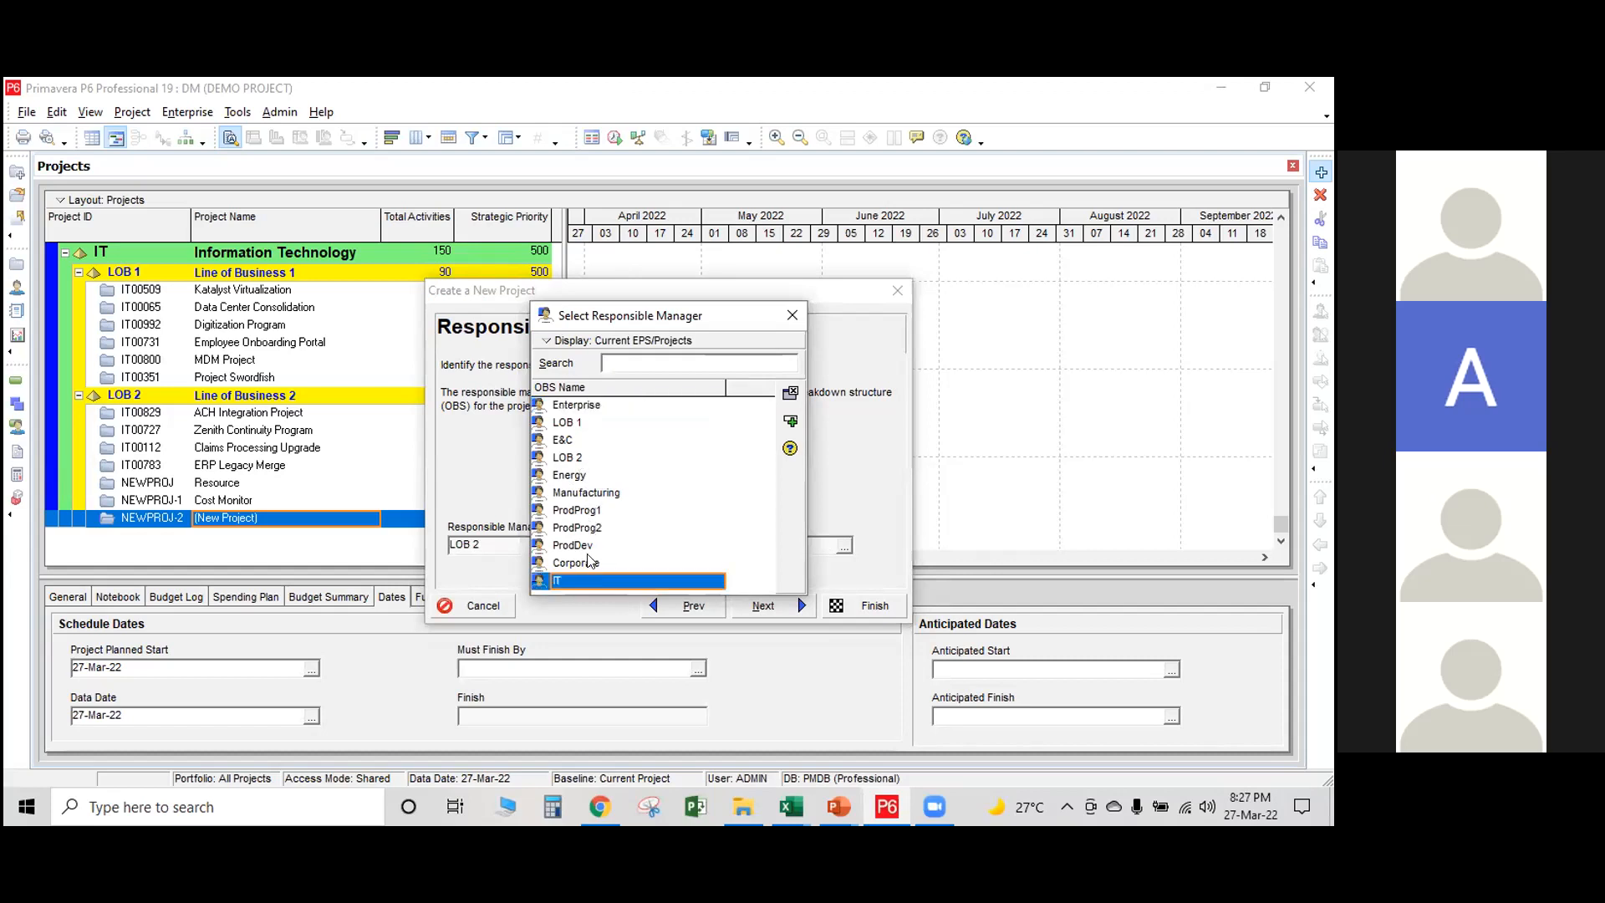
click(791, 421)
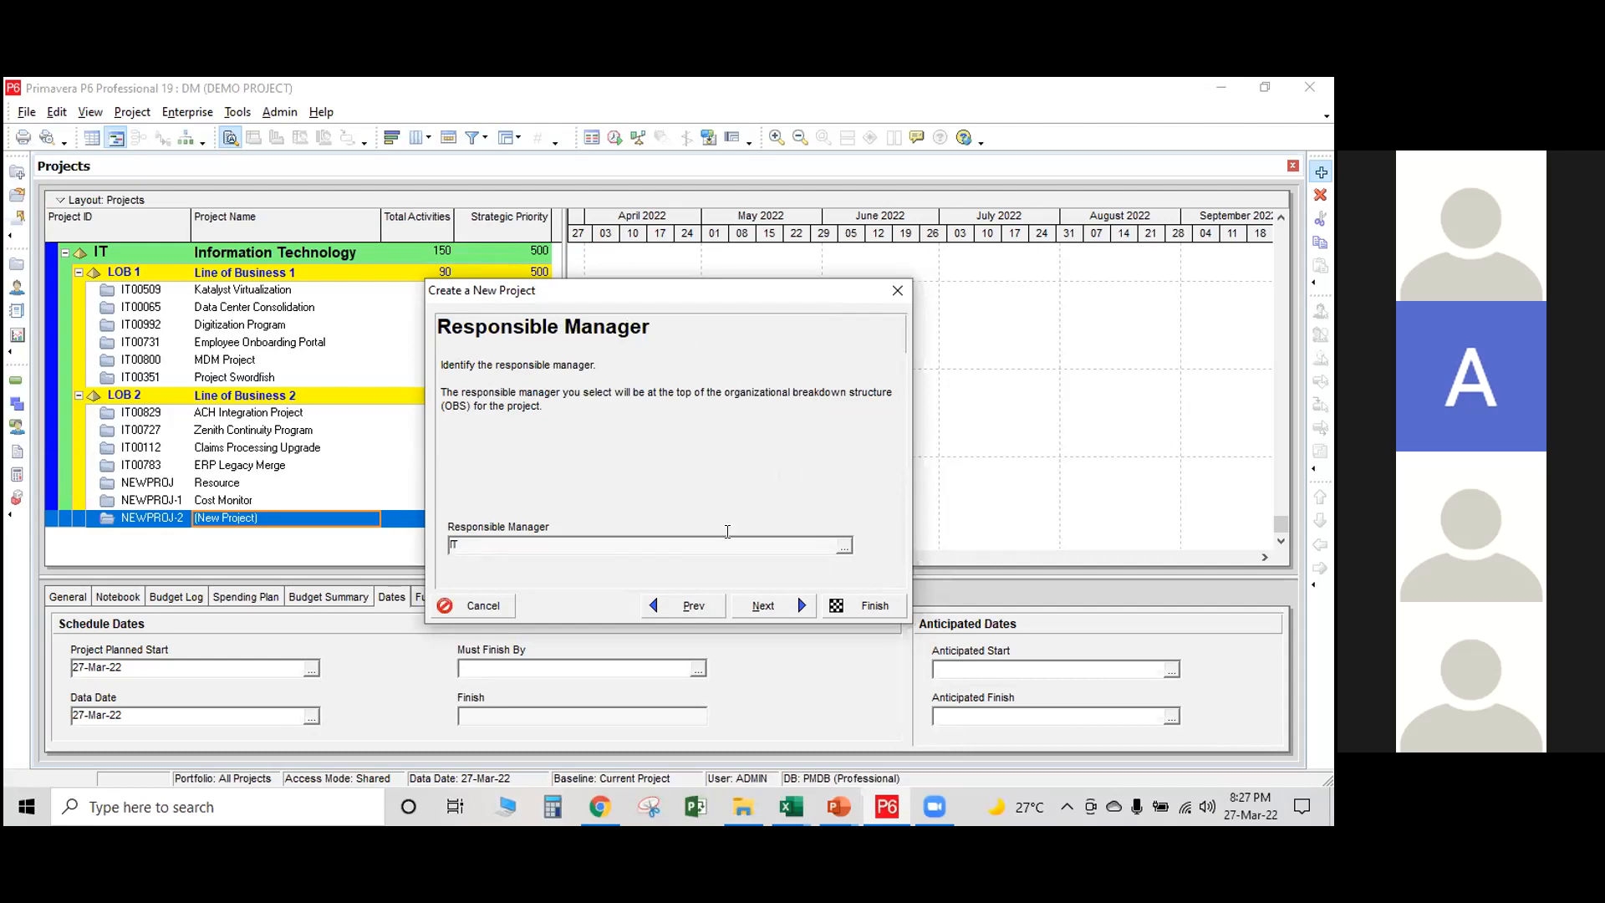
click(763, 606)
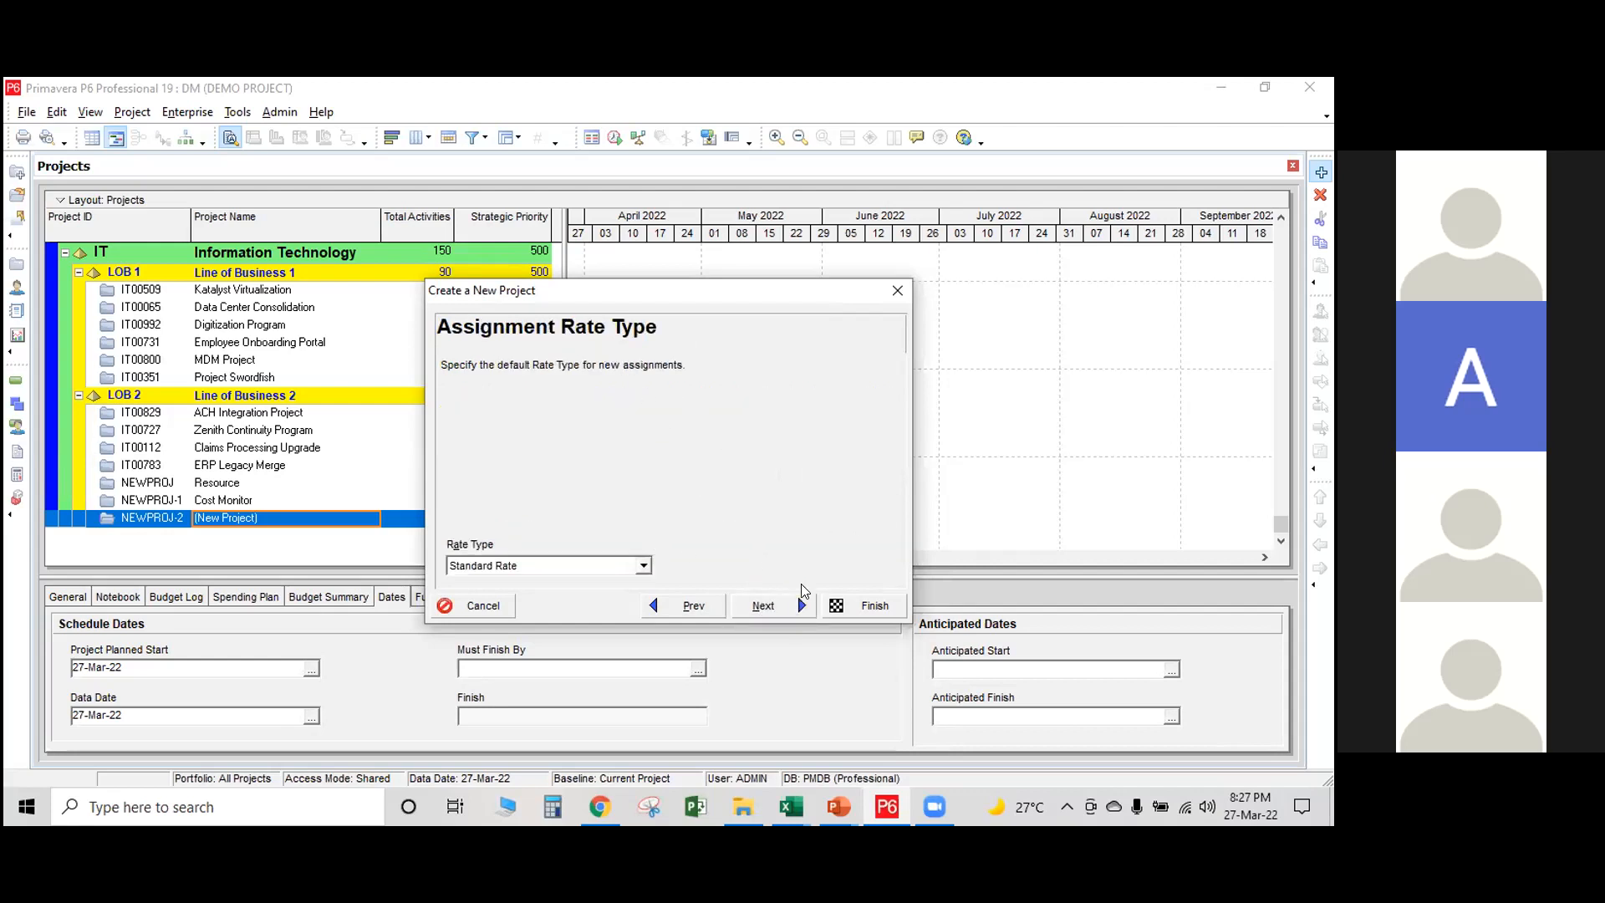
click(775, 611)
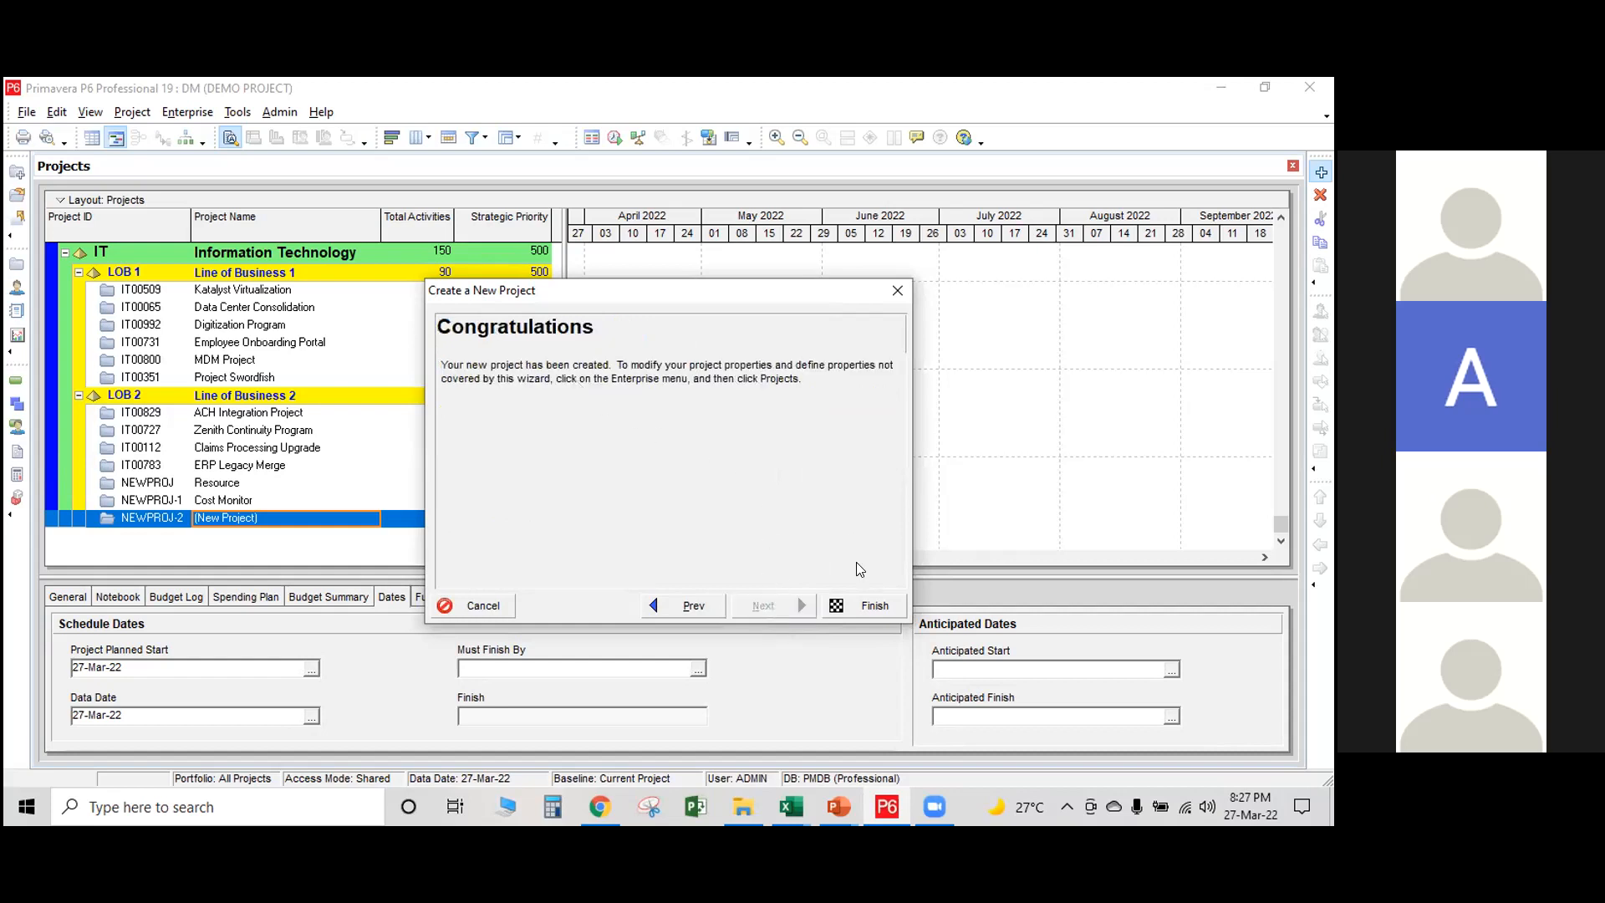
click(866, 609)
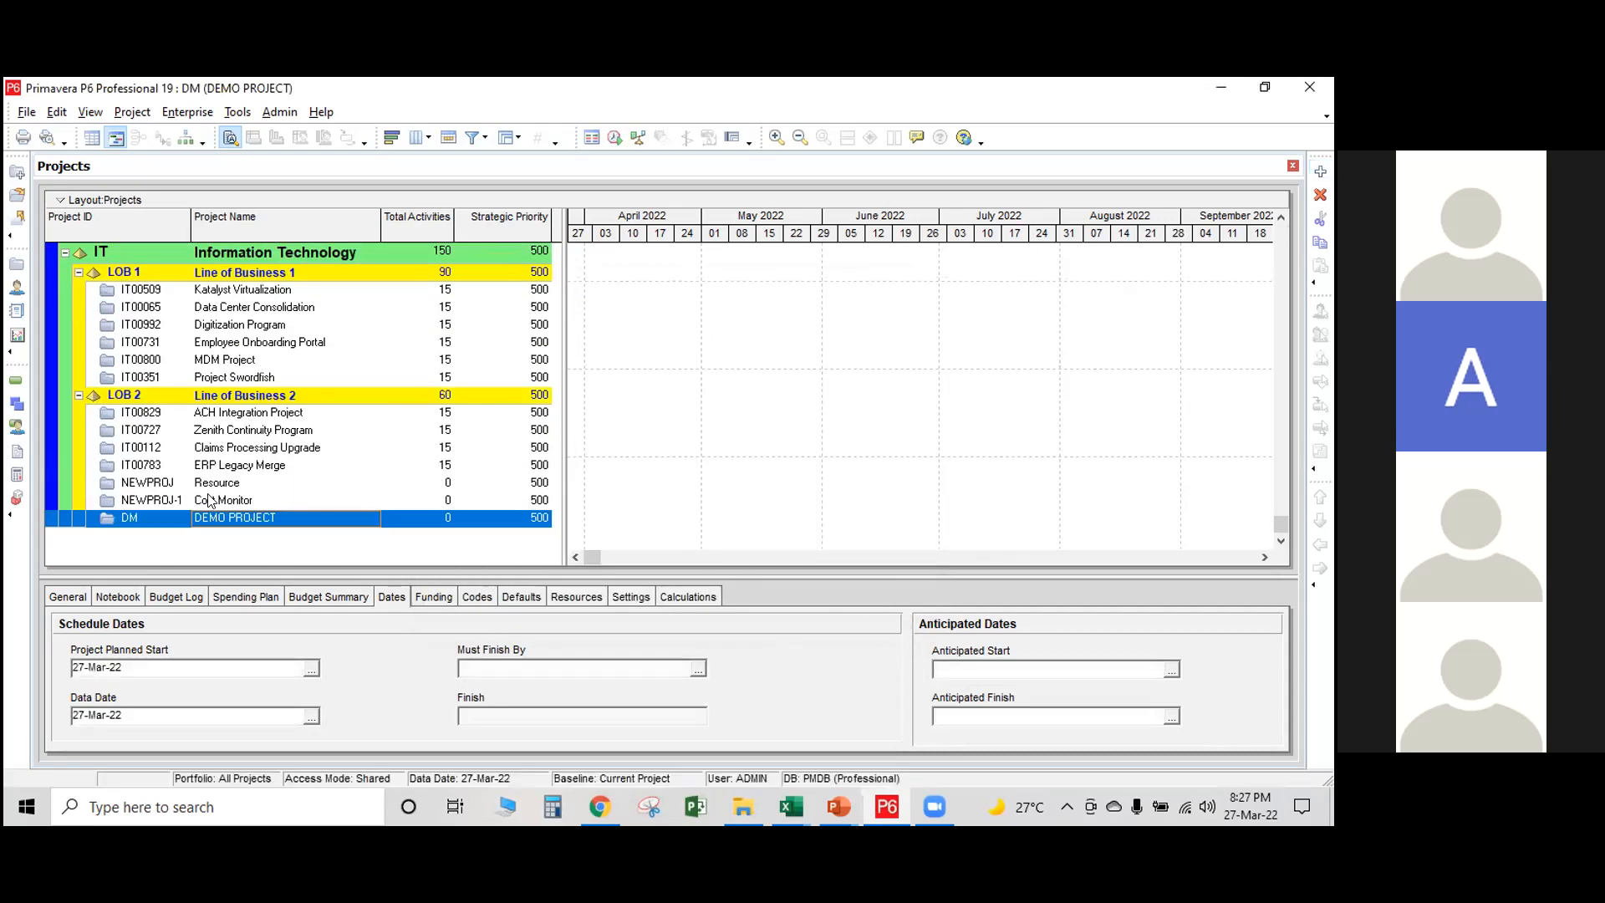
Open DEMO PROJECT in the Activities view and widen the Activity Name and Original Duration columns.
right_click(244, 525)
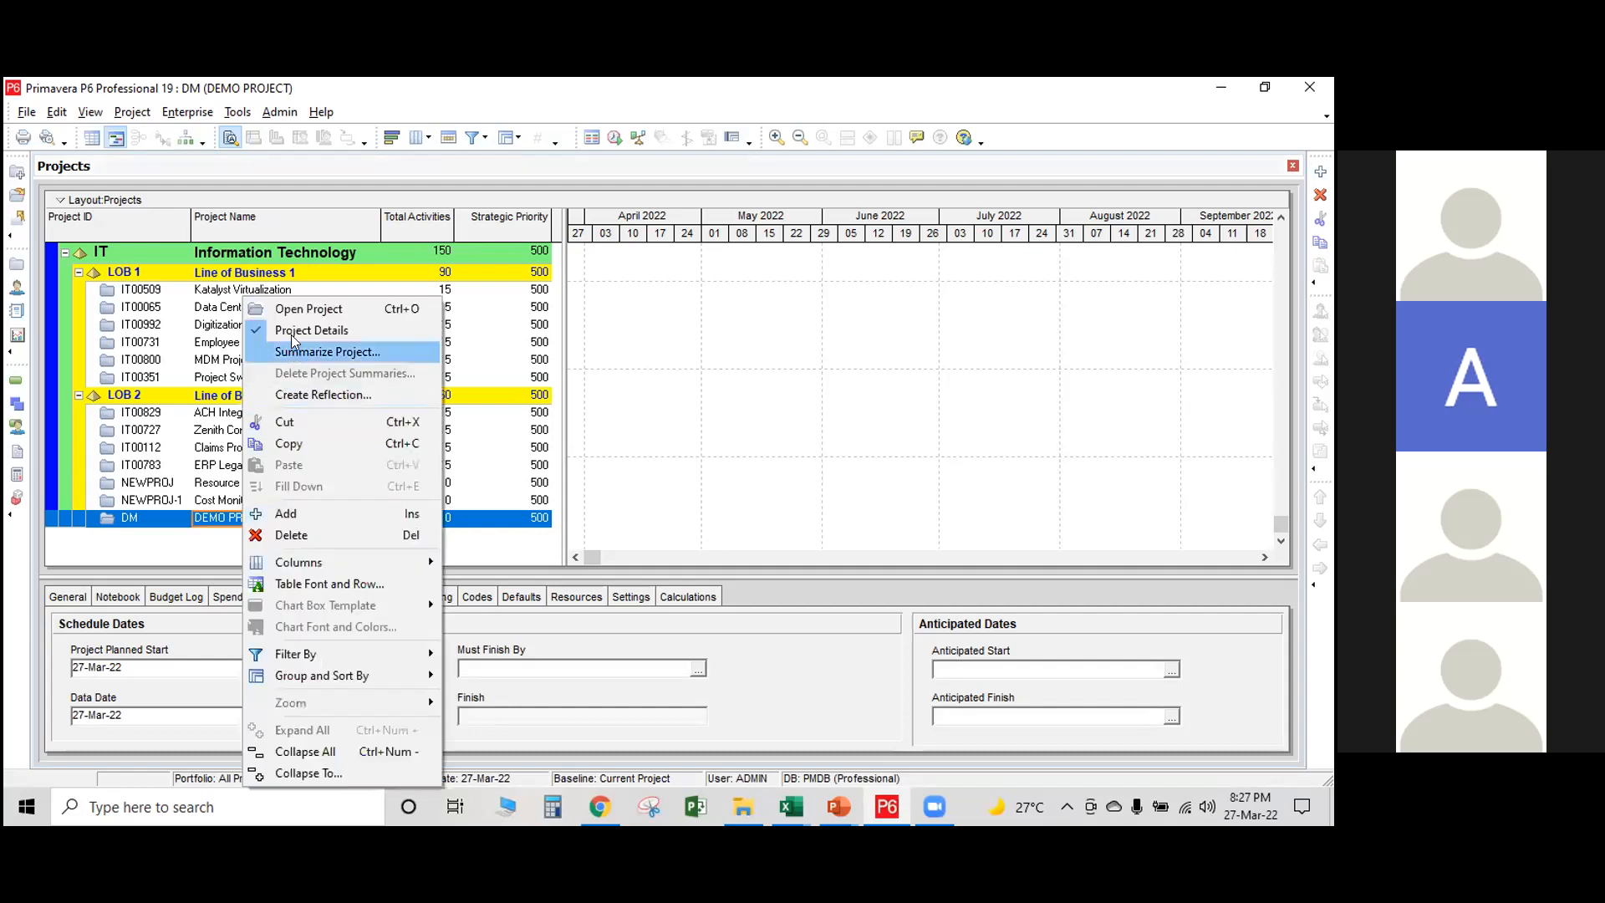
click(308, 309)
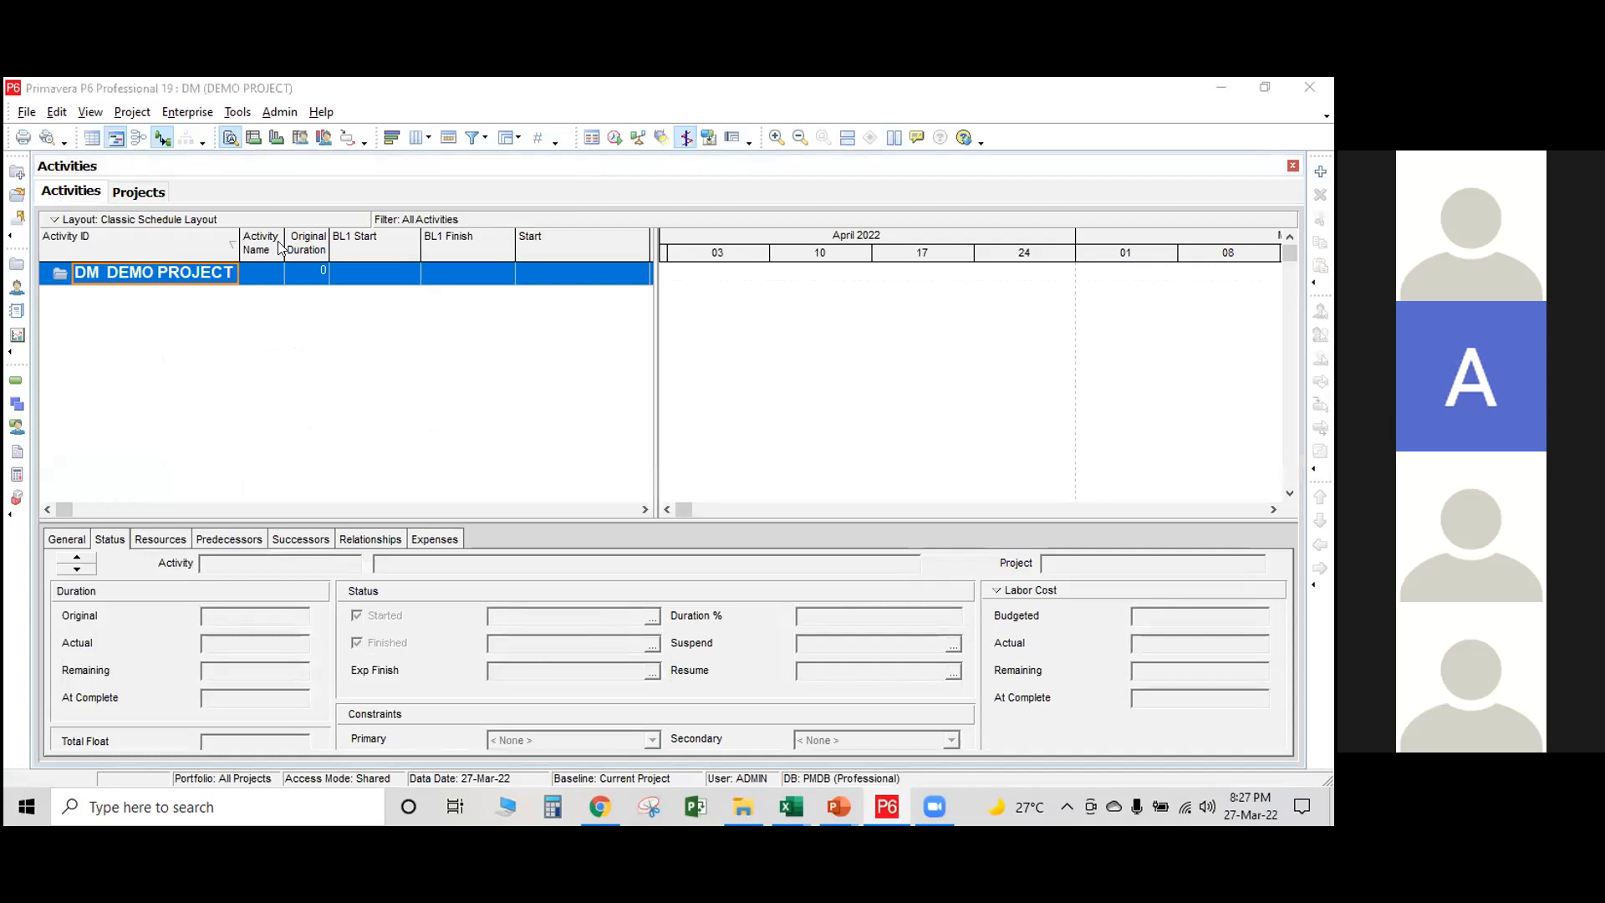
drag(284, 242, 384, 253)
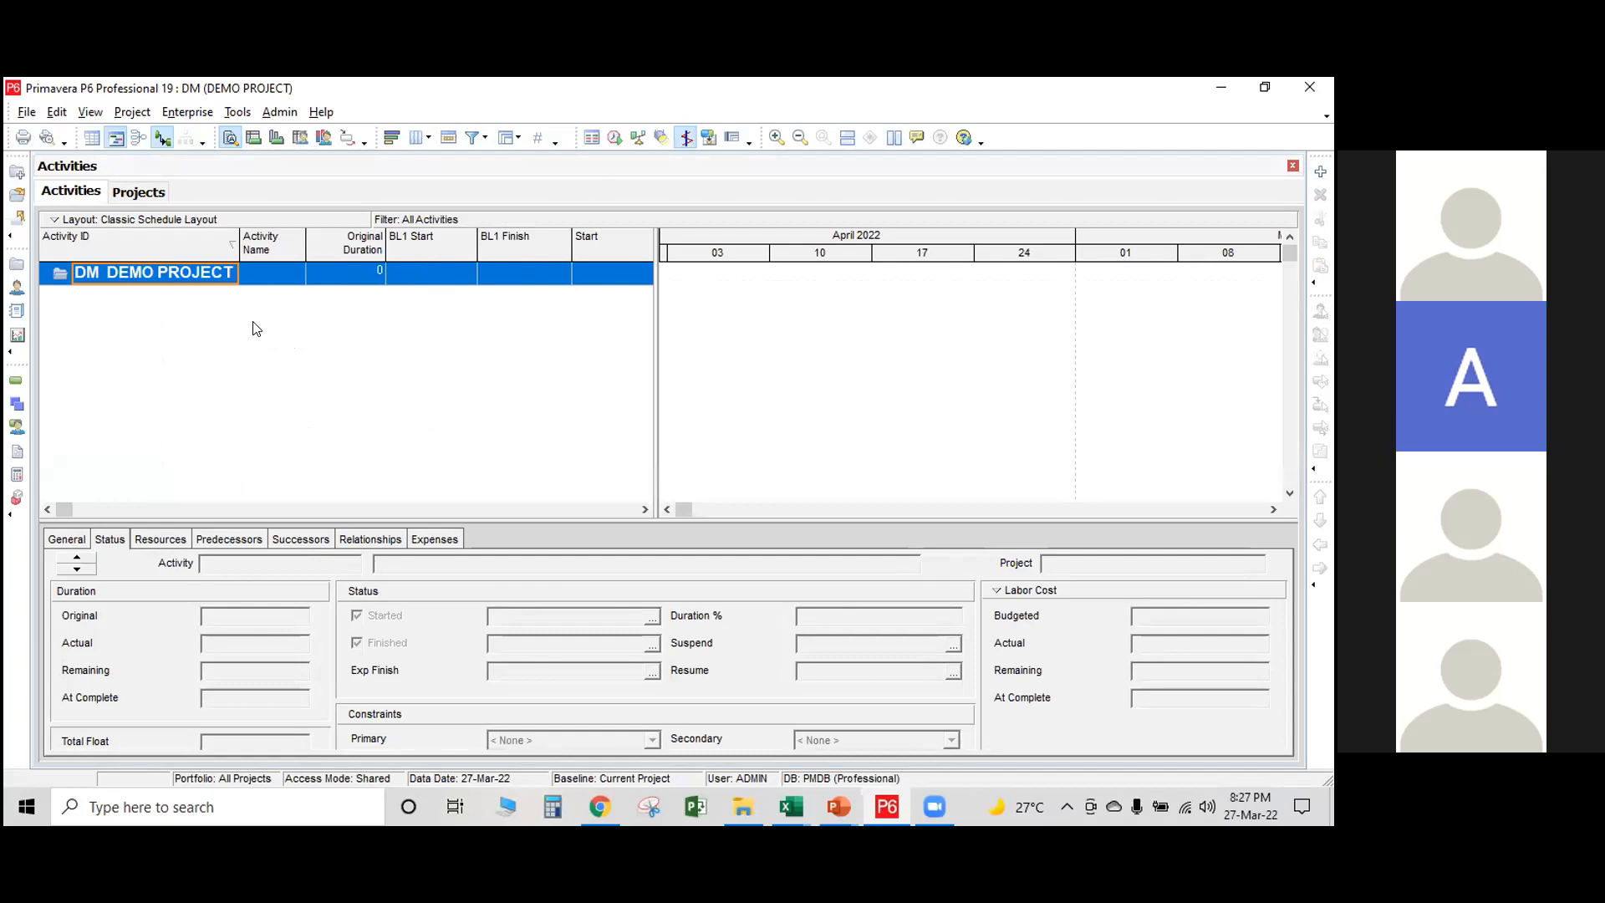
Switch to the WBS view and add an element named WBS 1 under DEMO PROJECT.
click(17, 403)
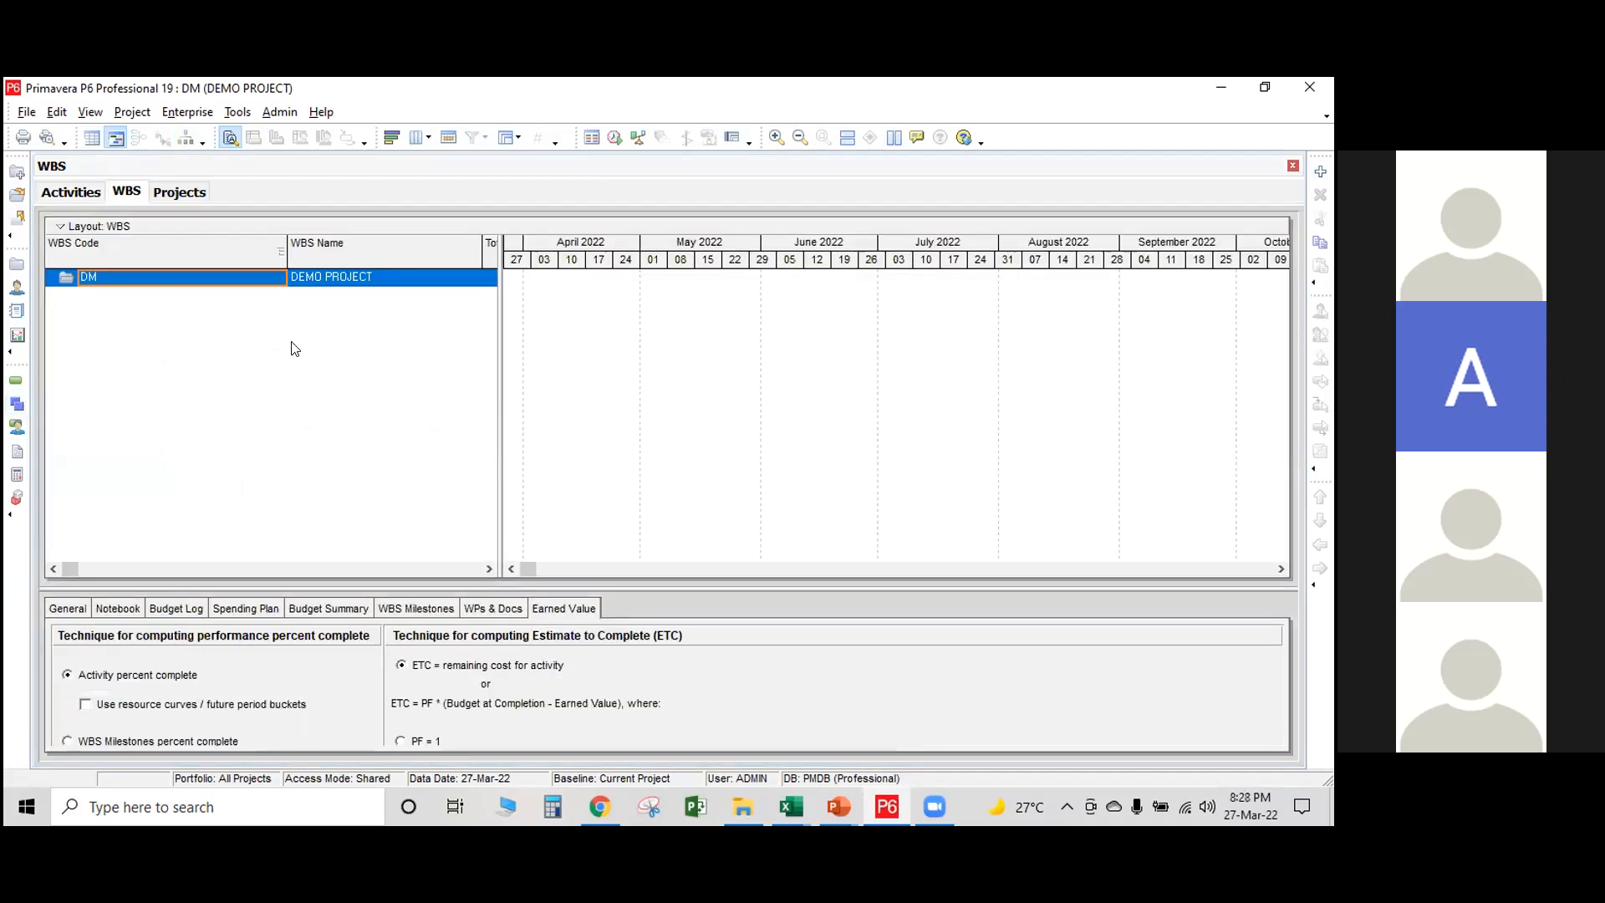
click(1321, 173)
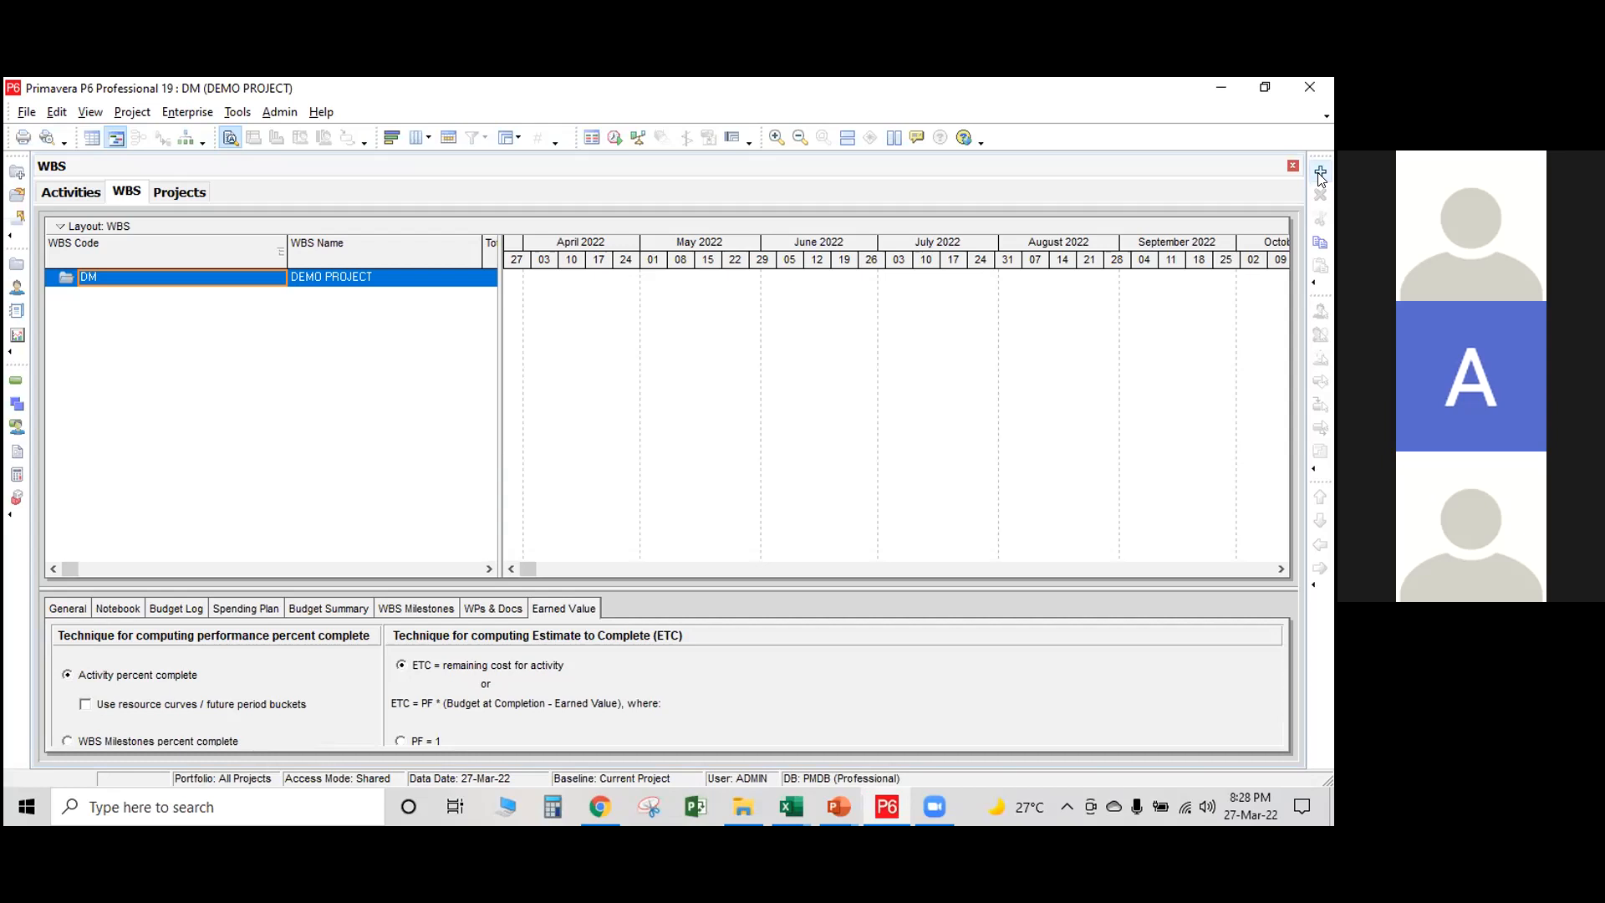
click(1321, 173)
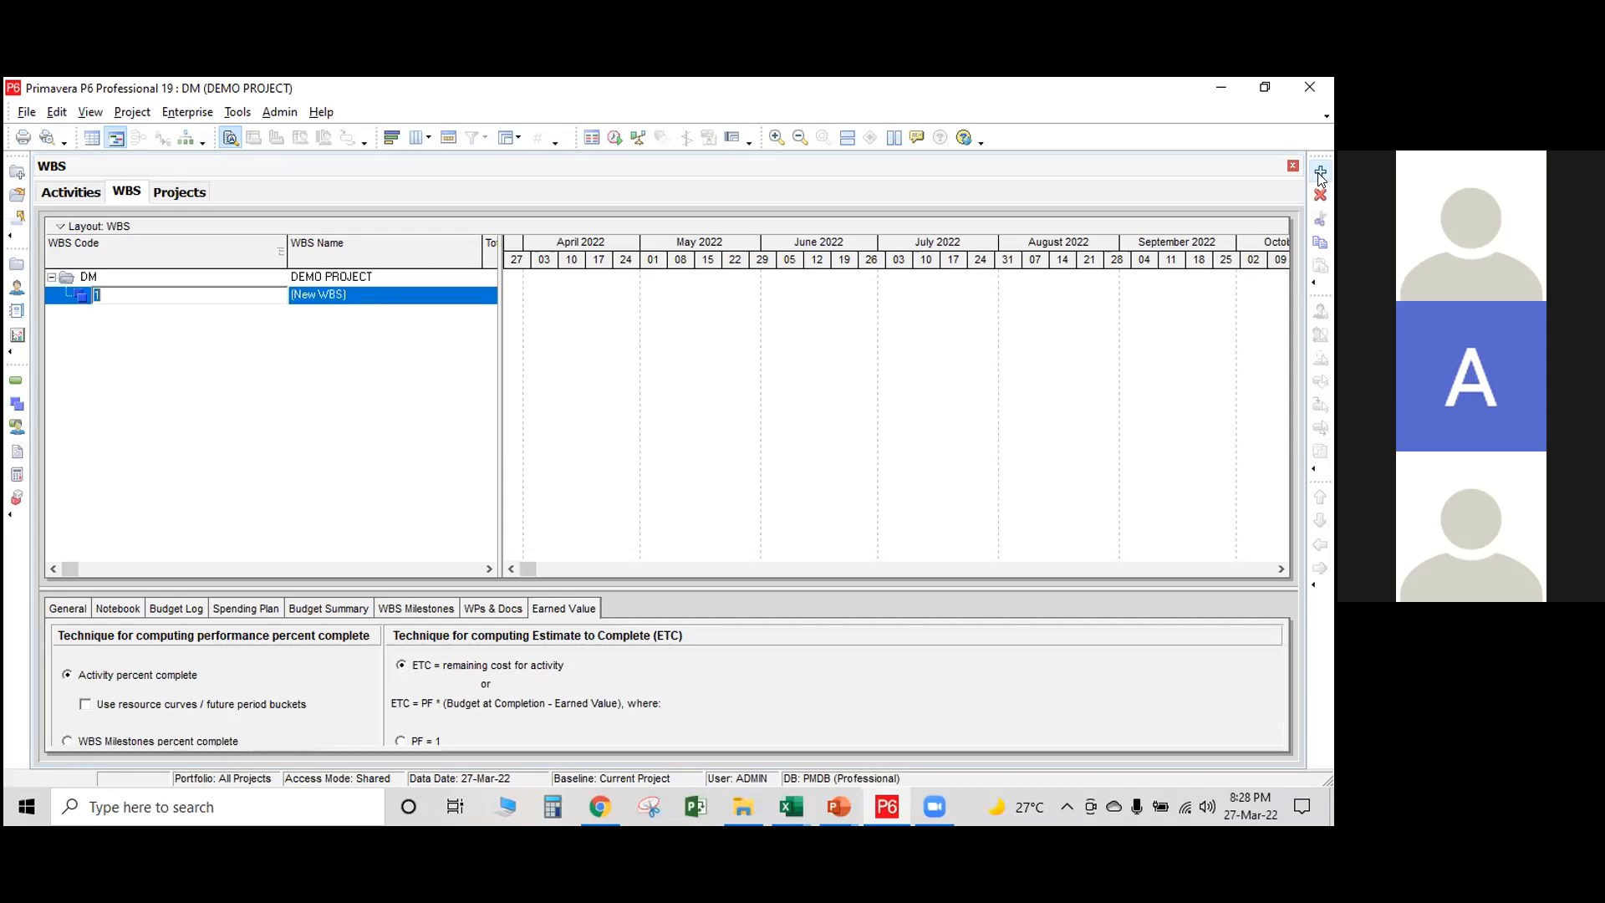
click(188, 344)
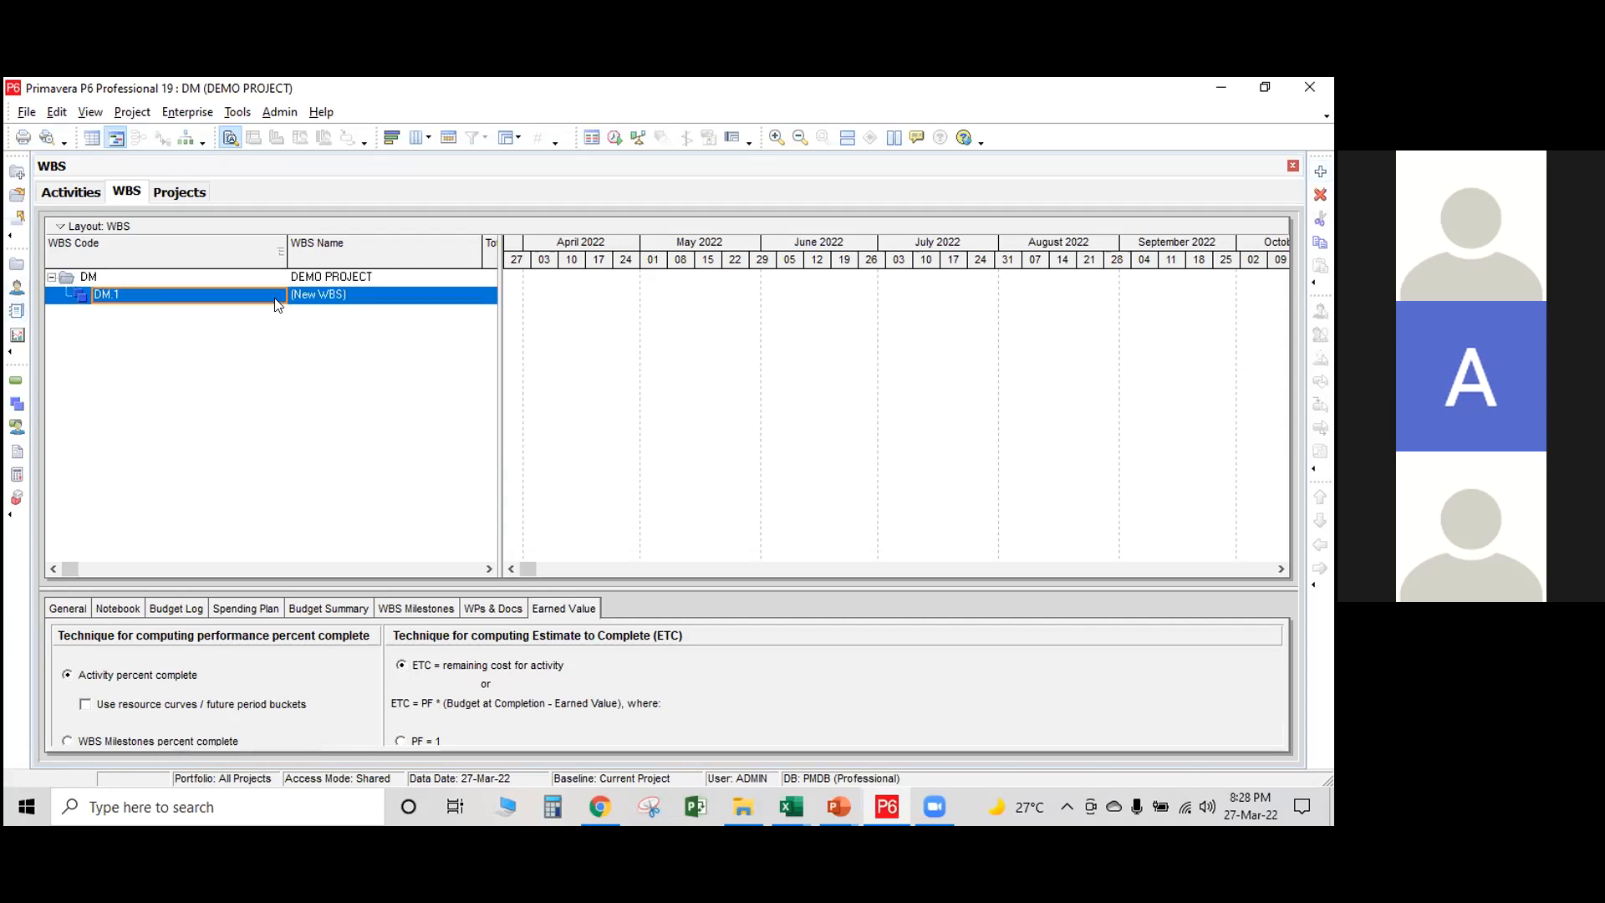
click(343, 293)
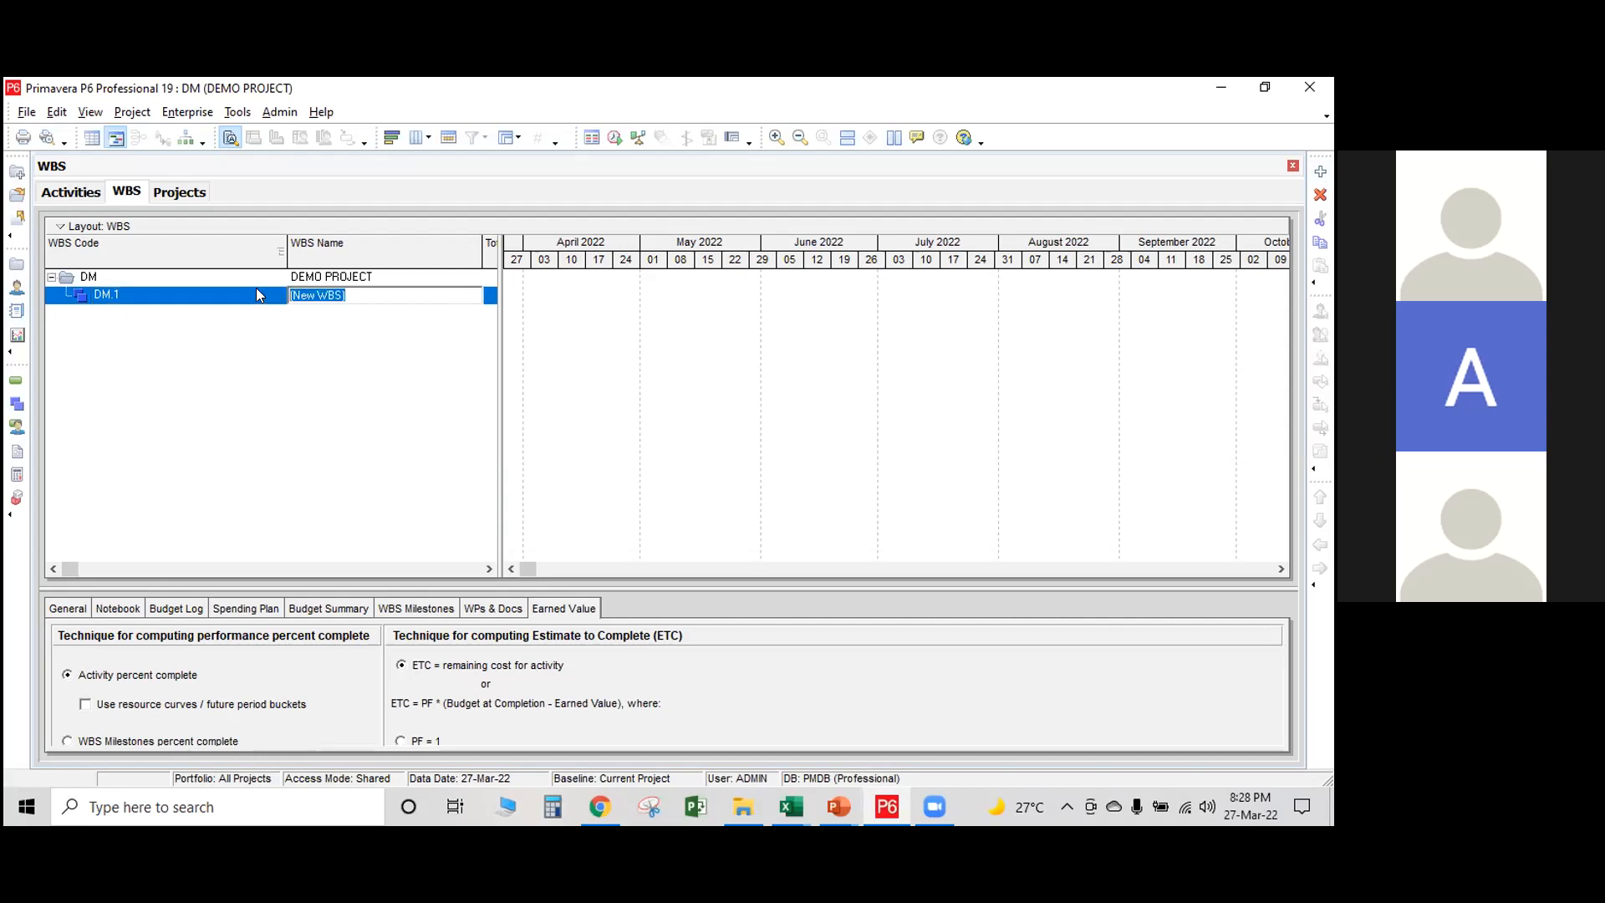
text(WBS 1)
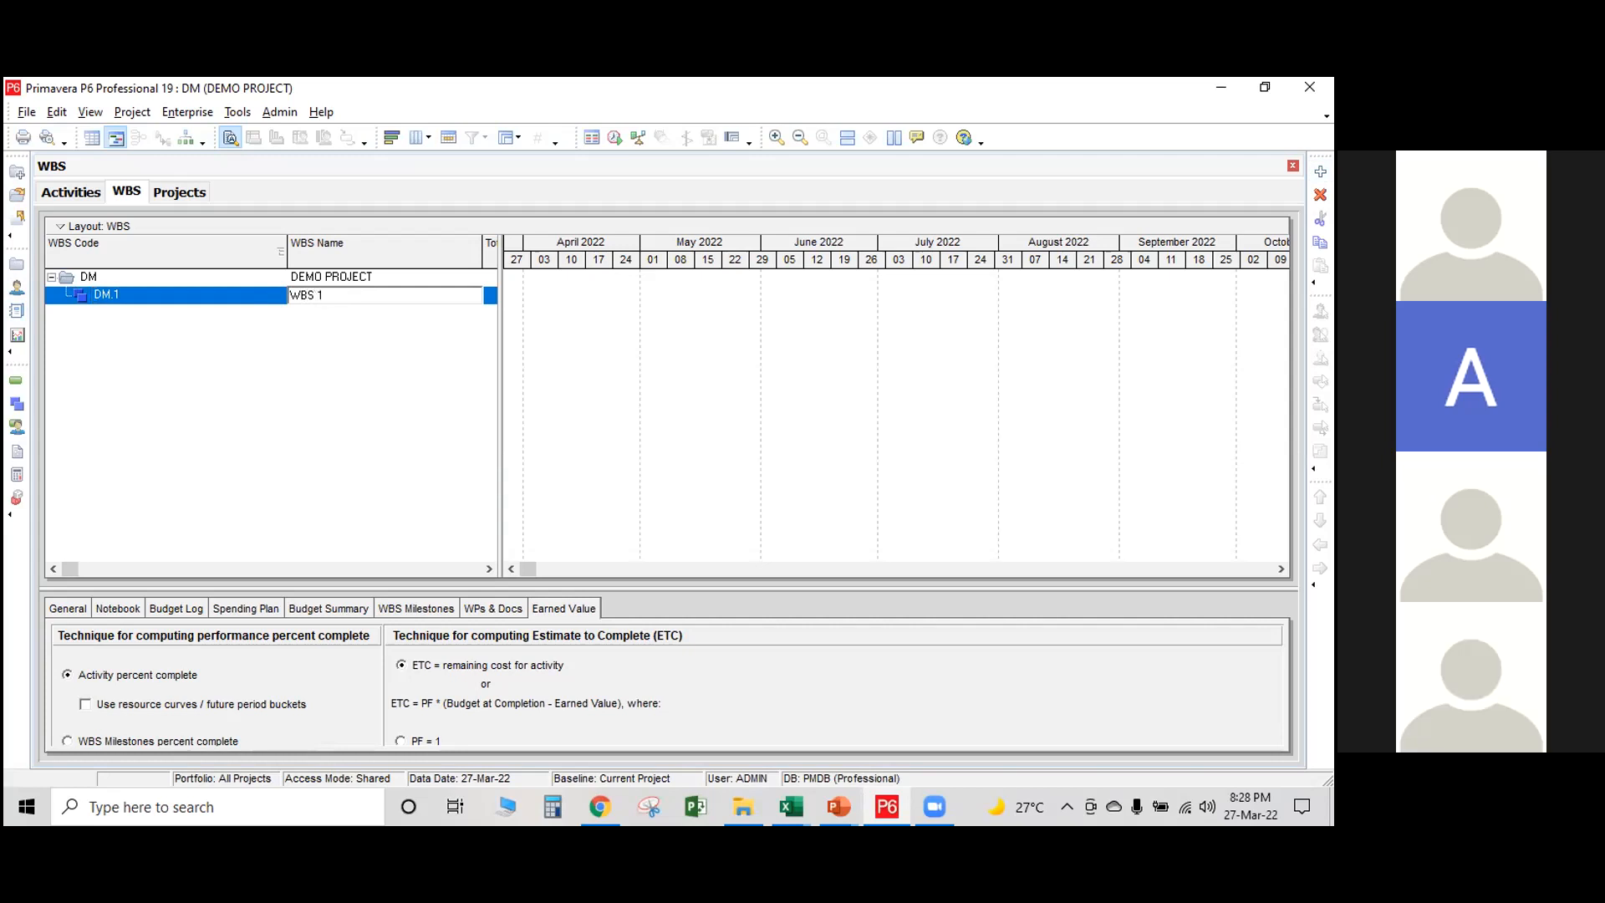
key(Return)
click(344, 294)
key(Return)
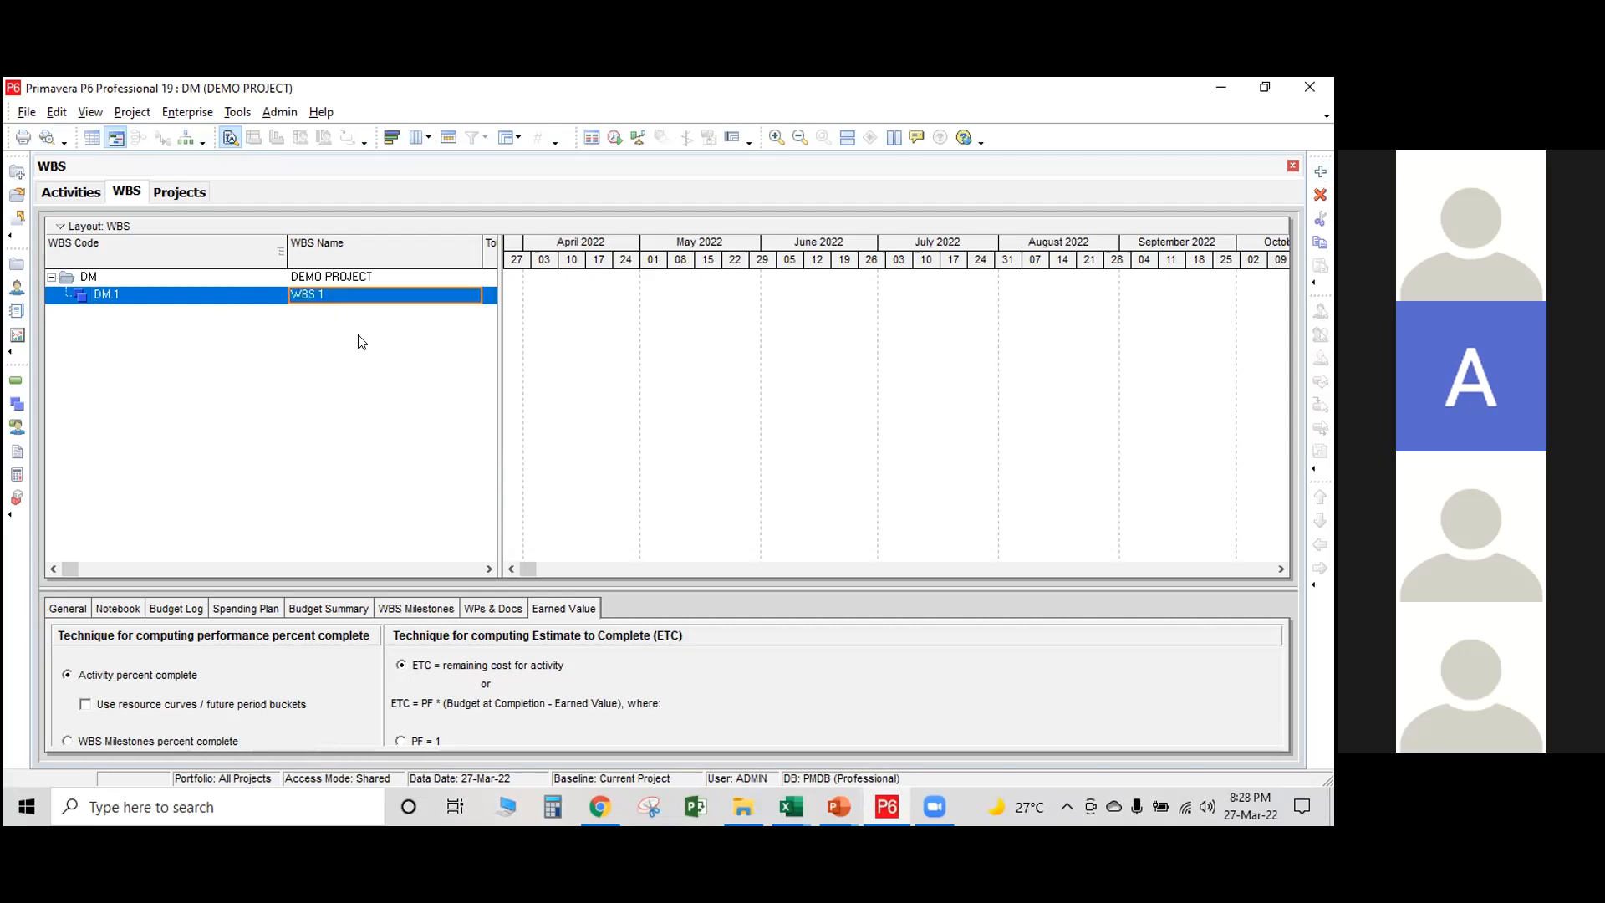
Add a WBS element named WBS 2 and outdent it to the same level as WBS 1.
click(1321, 172)
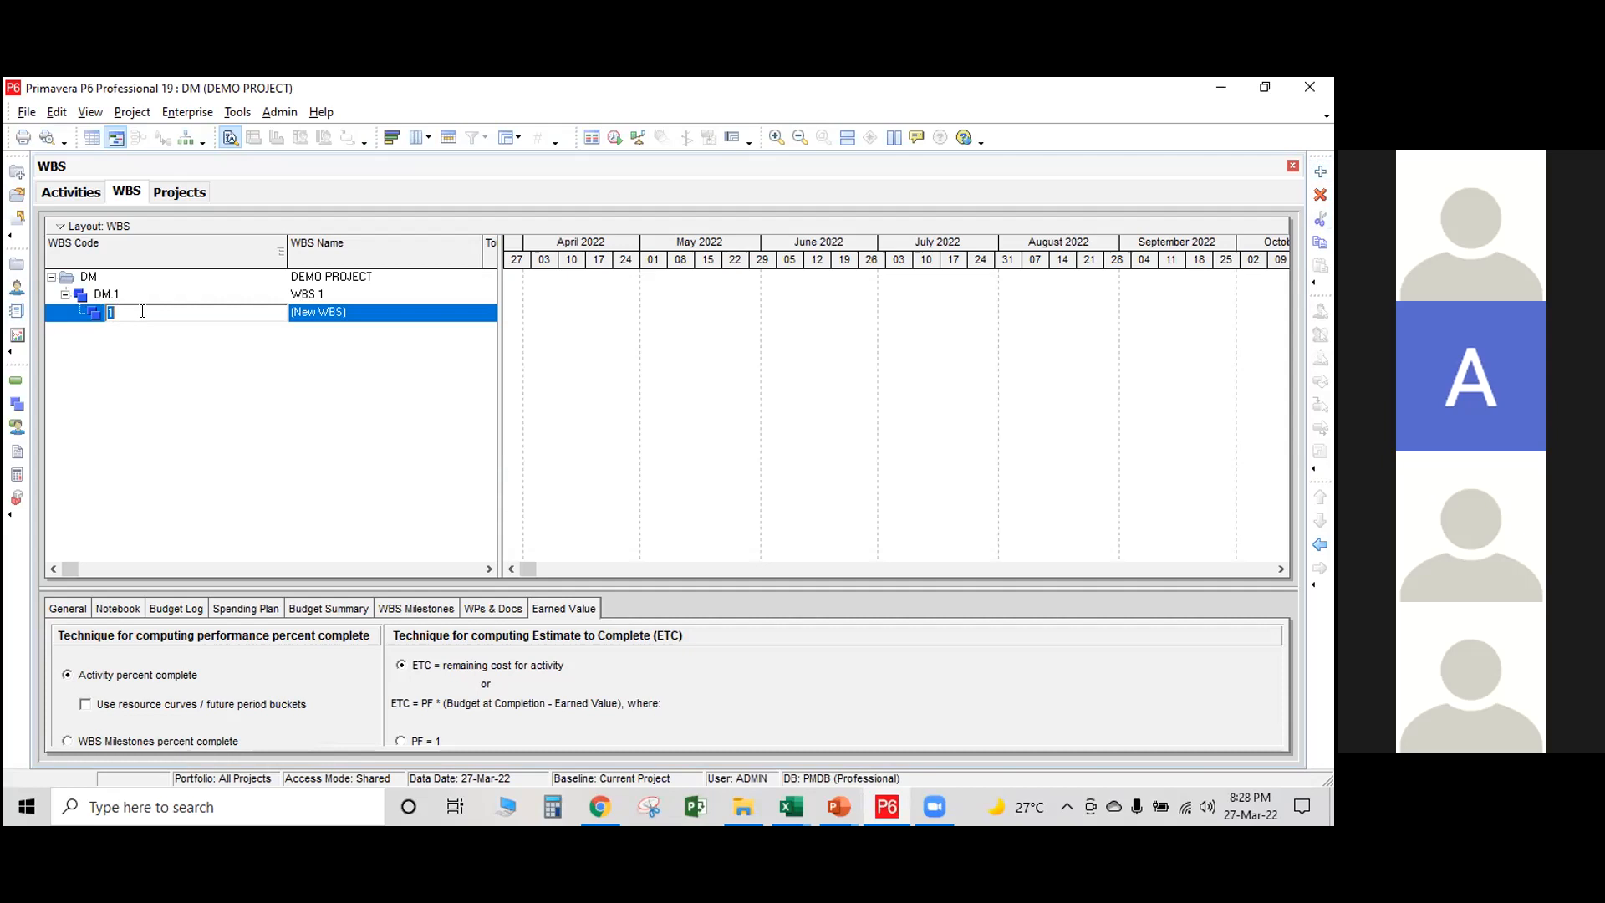
key(Return)
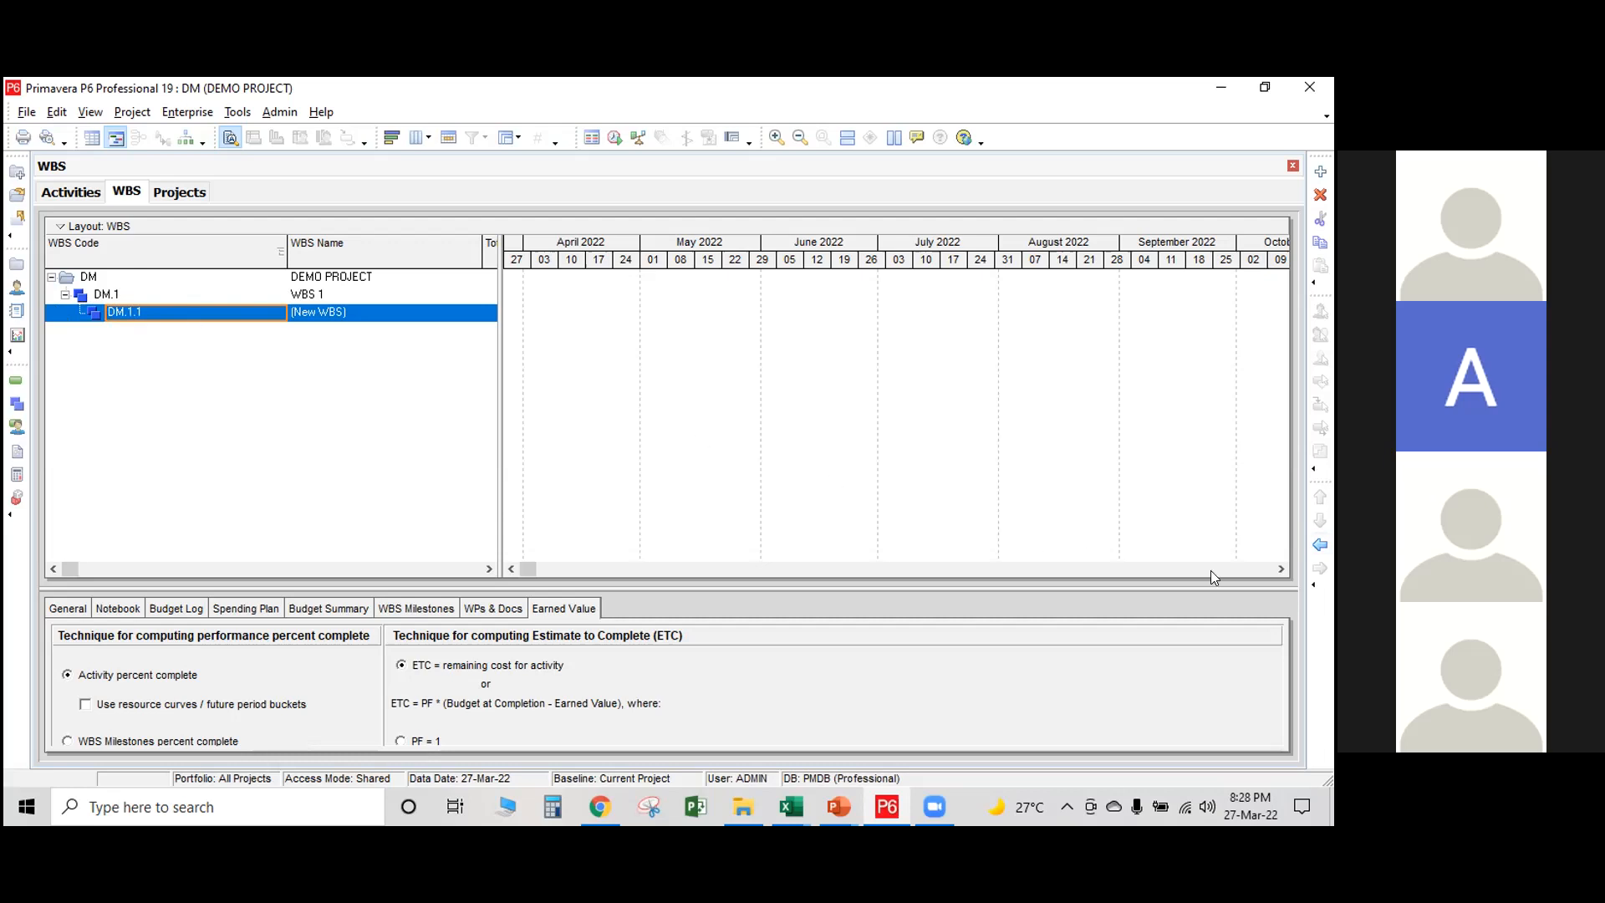
click(1319, 545)
click(350, 320)
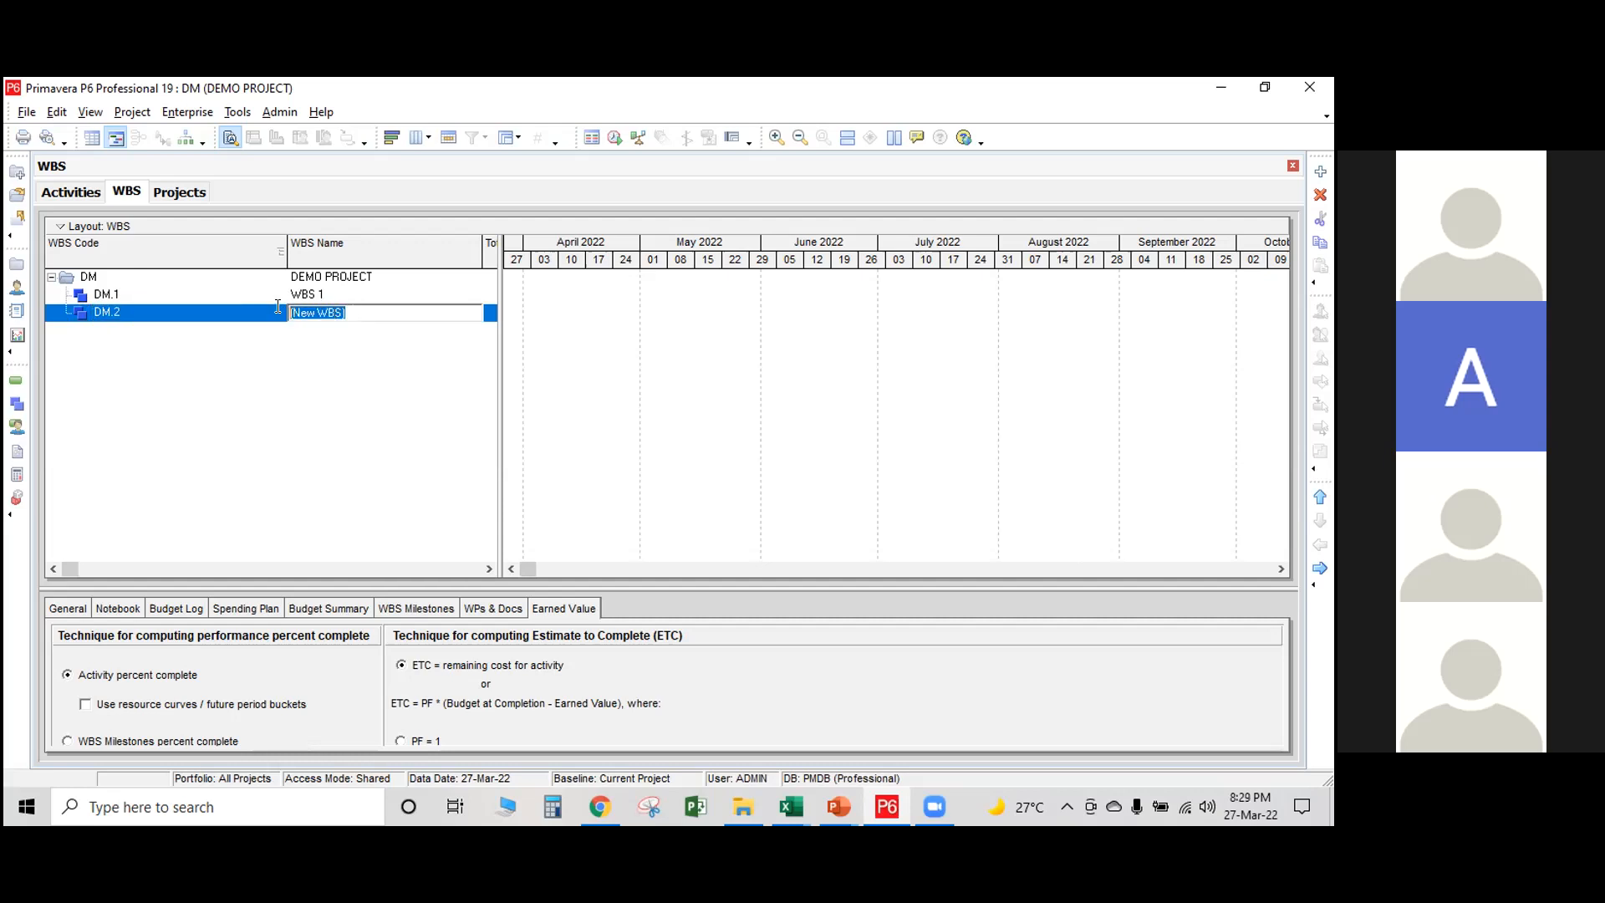
text(WBS 2)
click(326, 423)
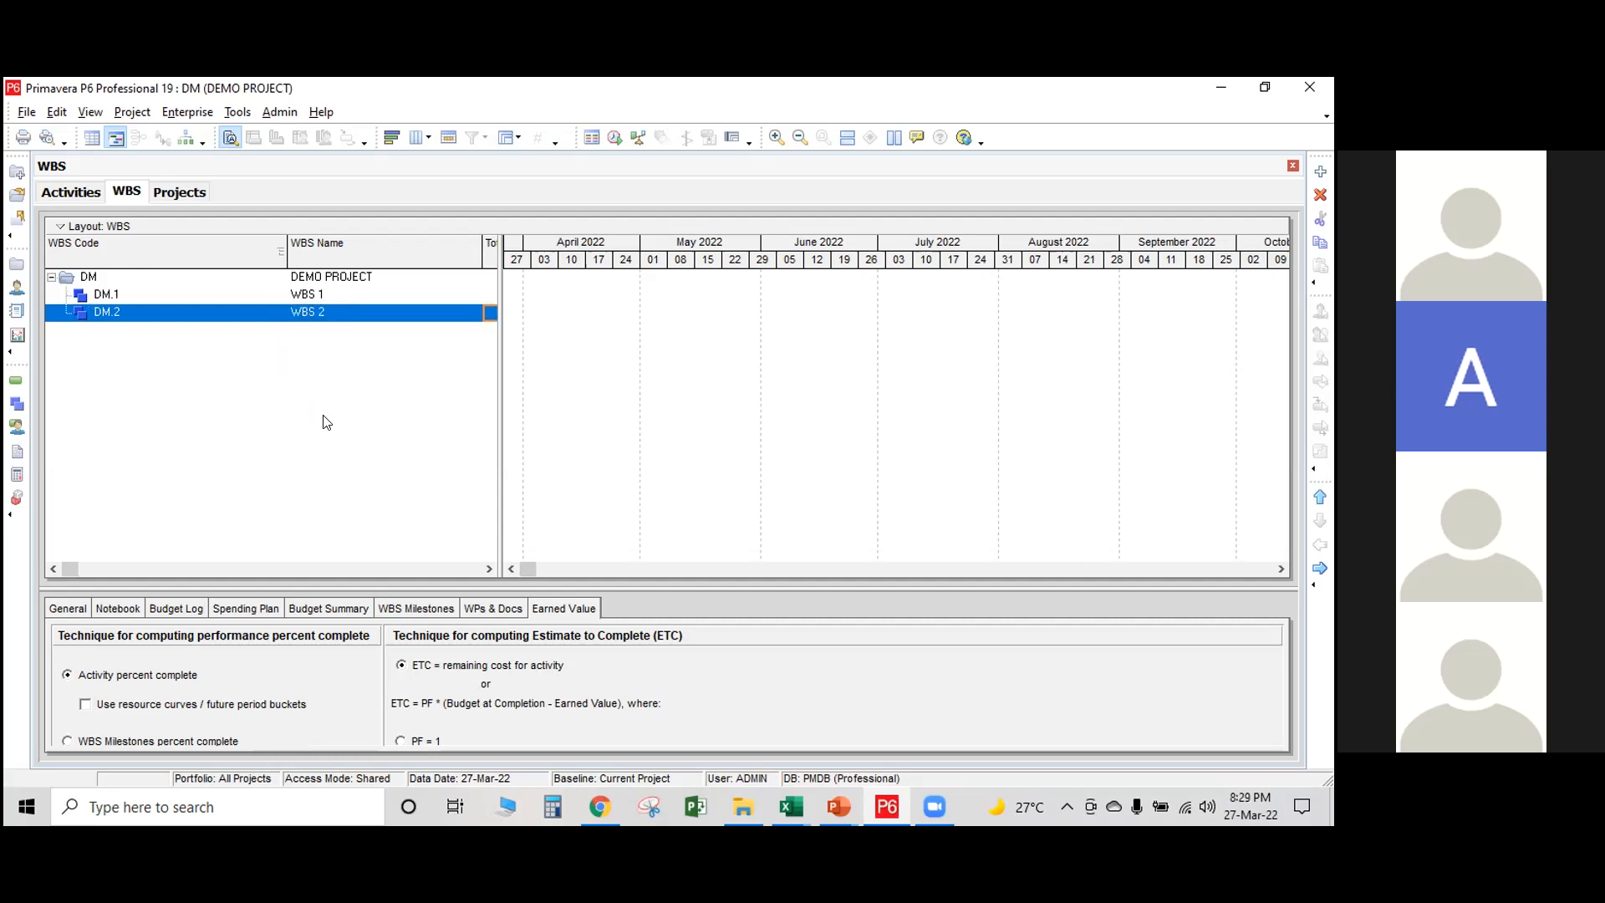
Add a child element named WBS 2.1 beneath WBS 2.
click(1321, 172)
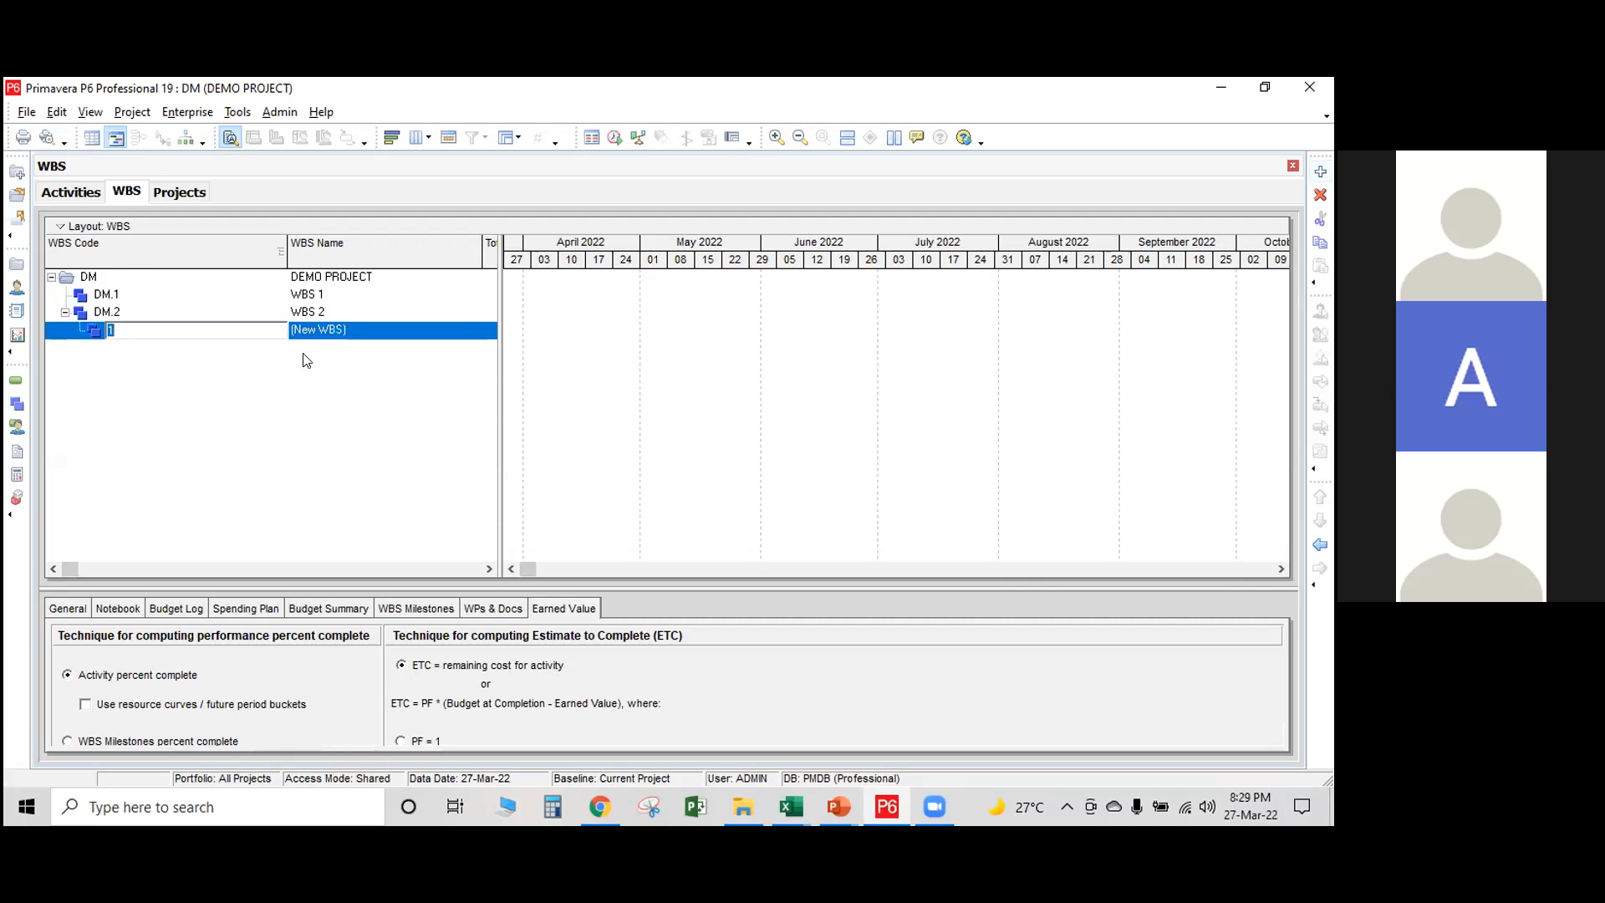
click(354, 329)
text(WBS 2.1)
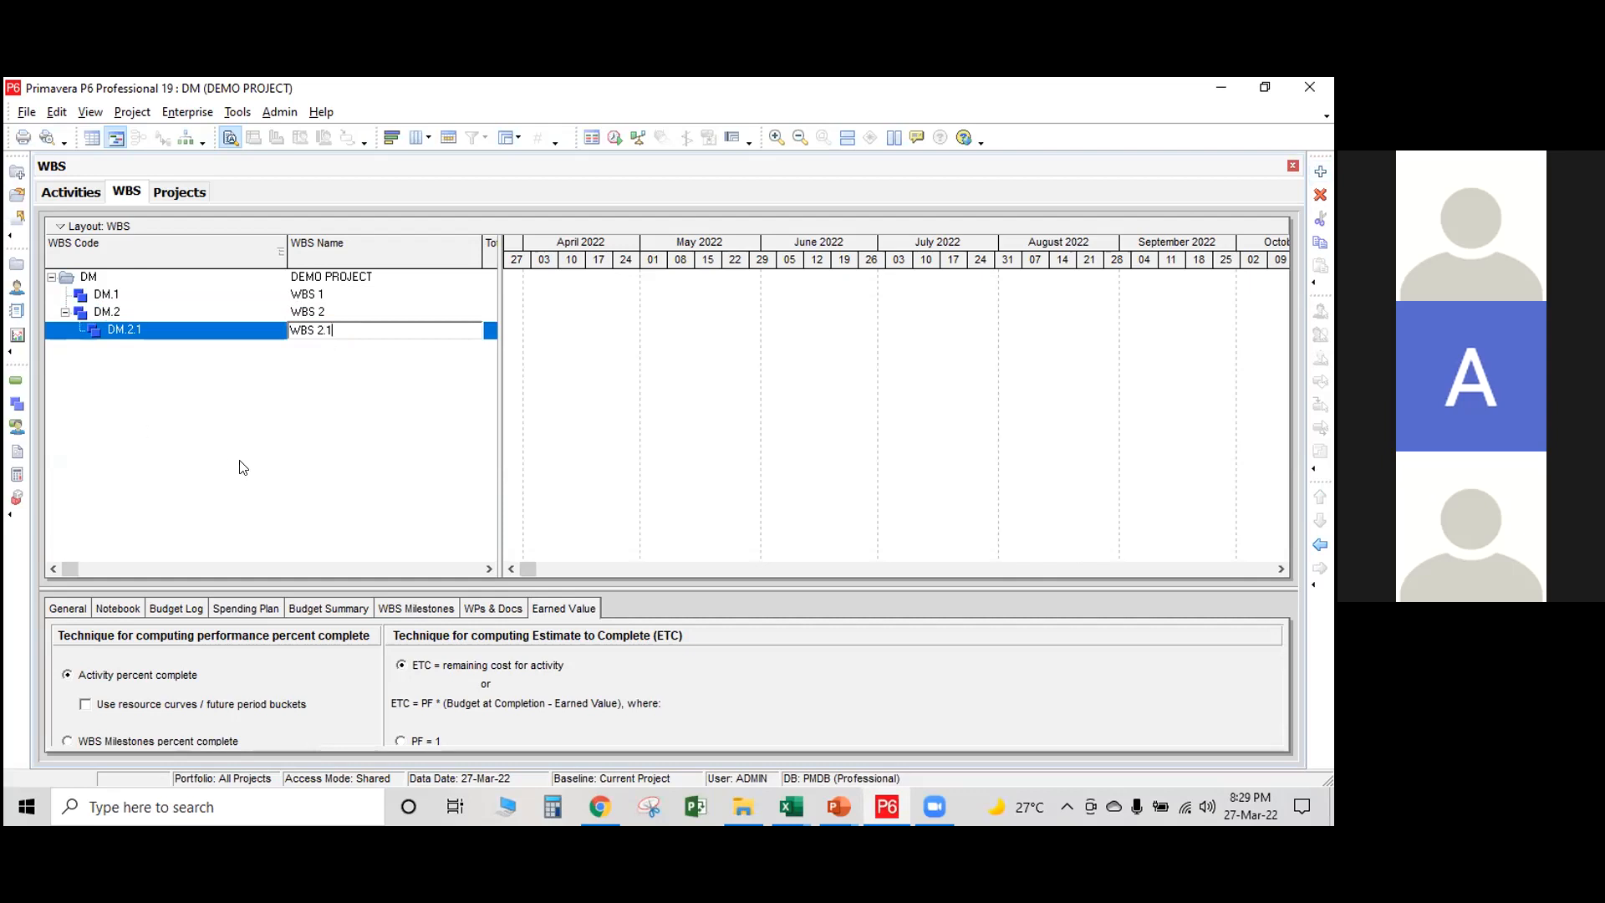
key(Return)
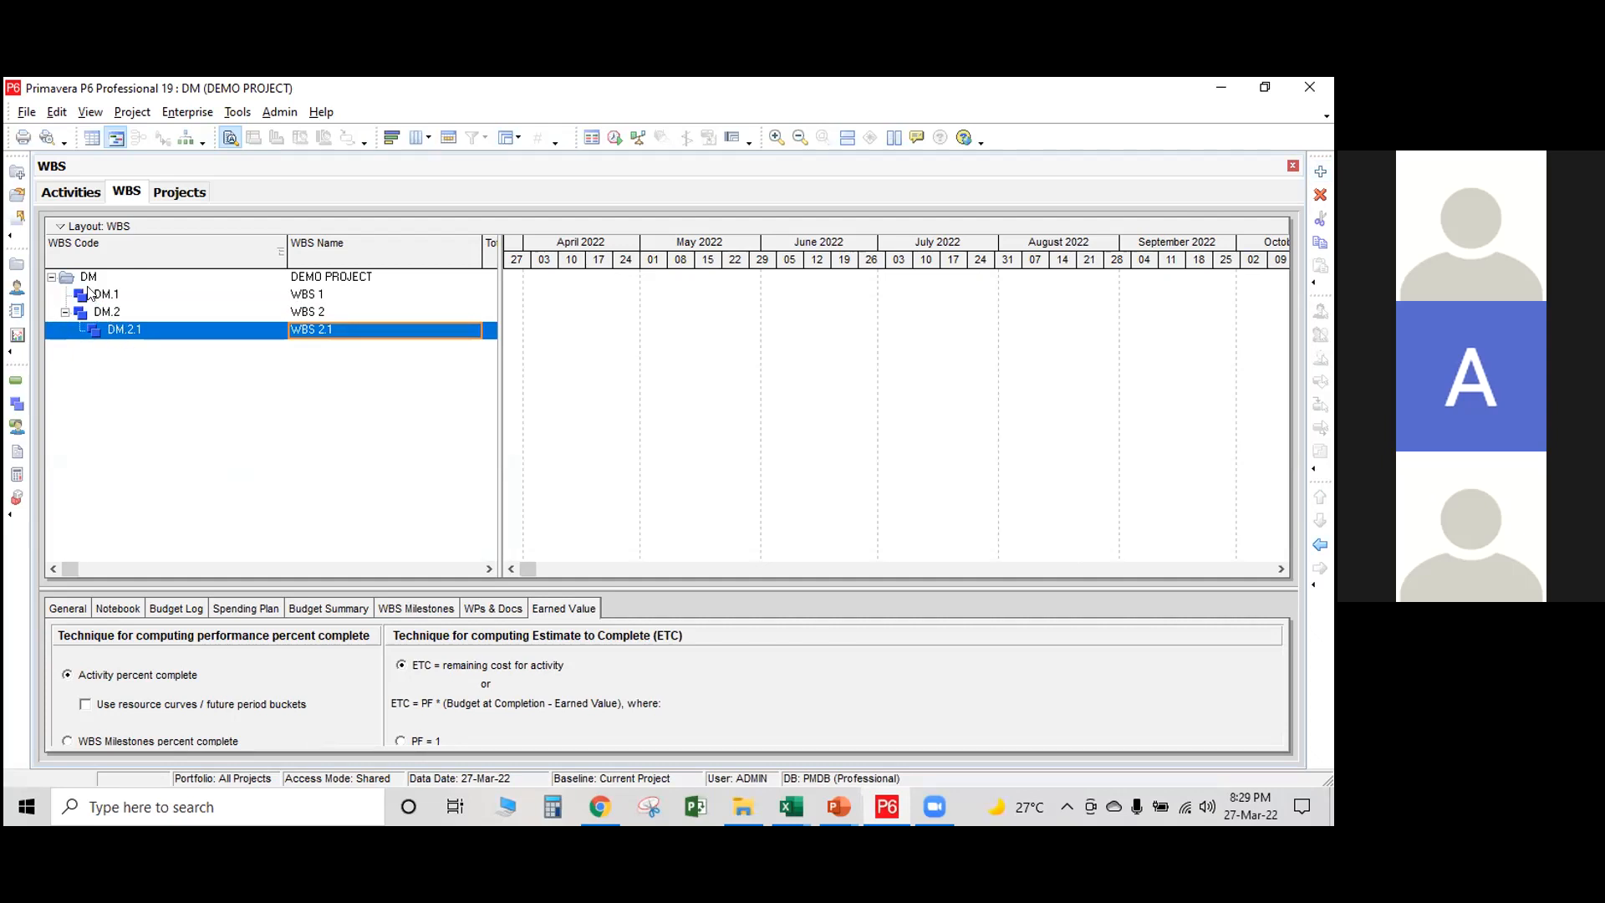
Return to the Activities view, then close and reopen DEMO PROJECT to refresh its WBS hierarchy.
click(85, 193)
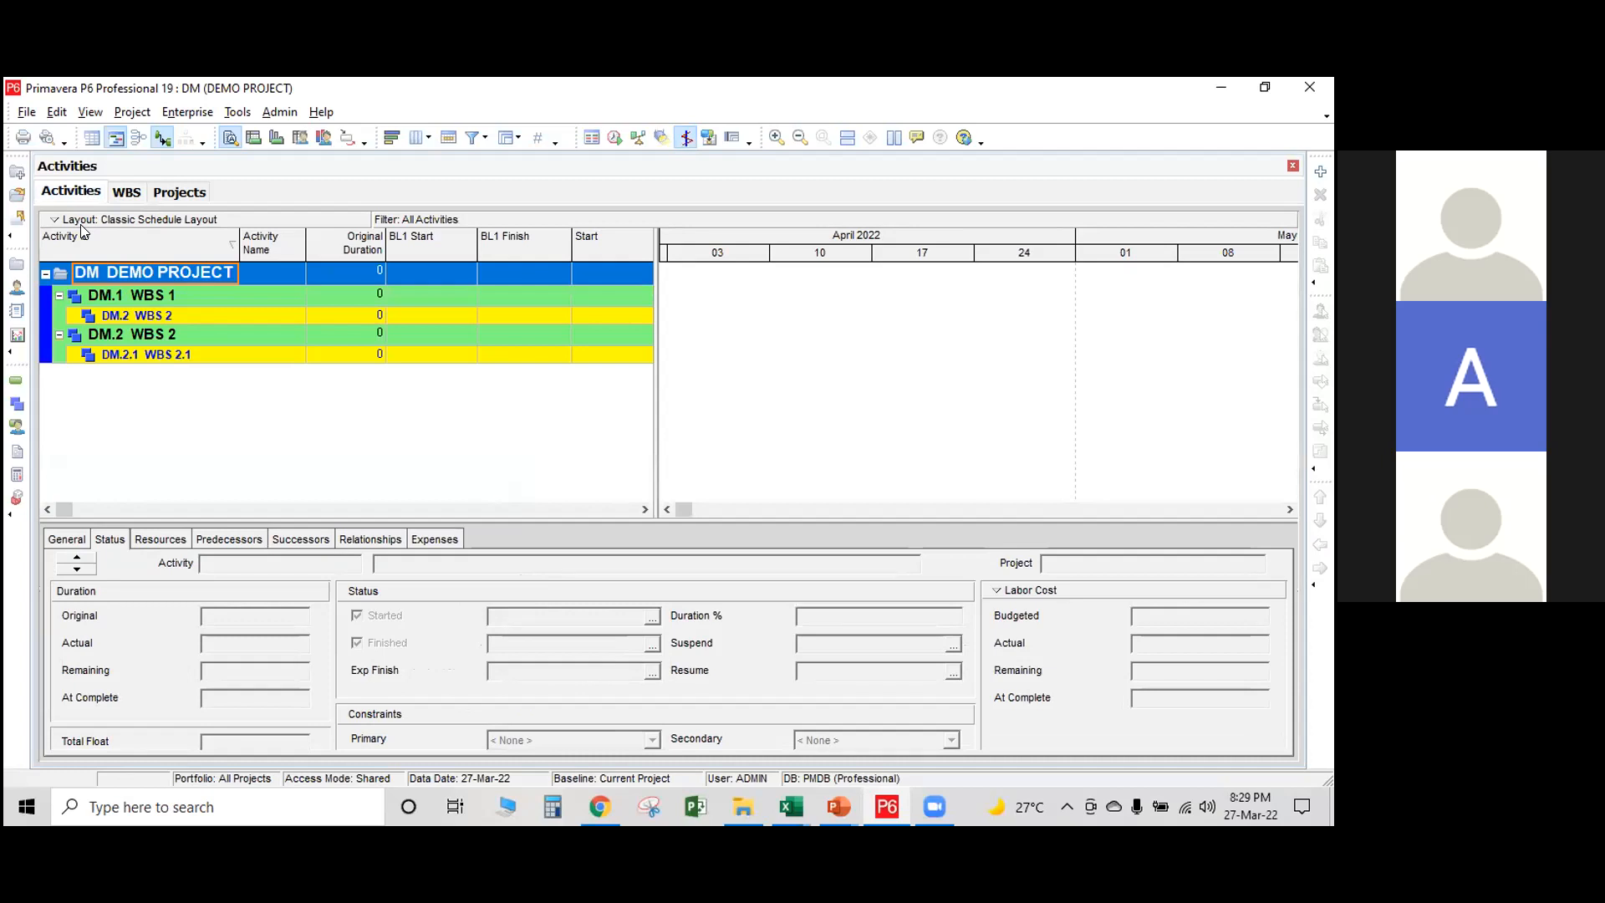
click(16, 217)
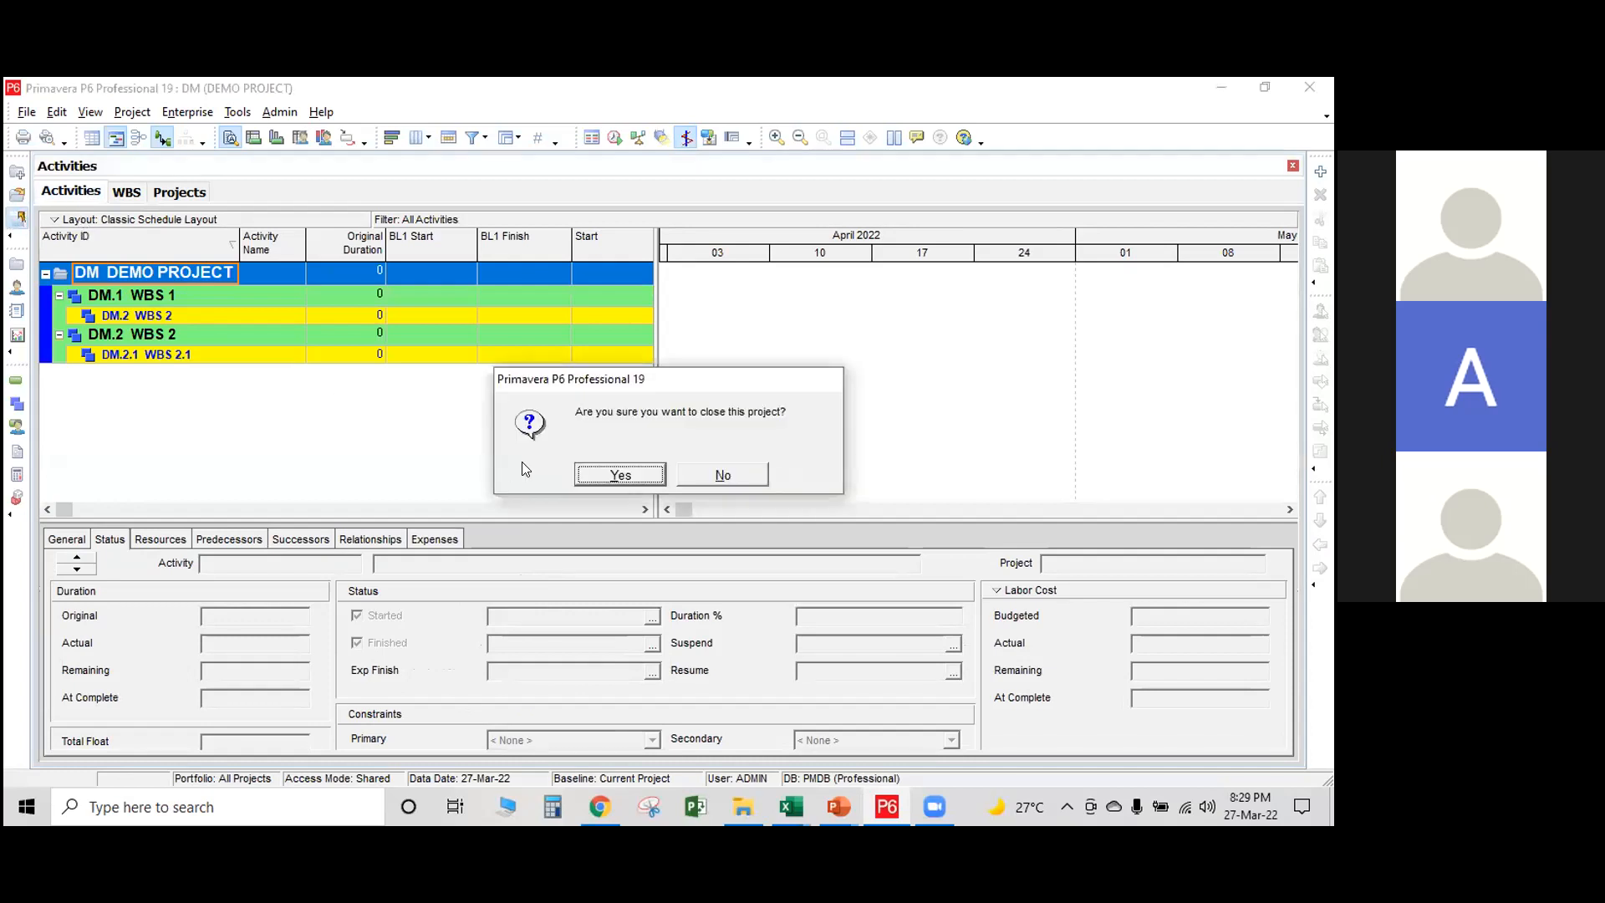
click(603, 473)
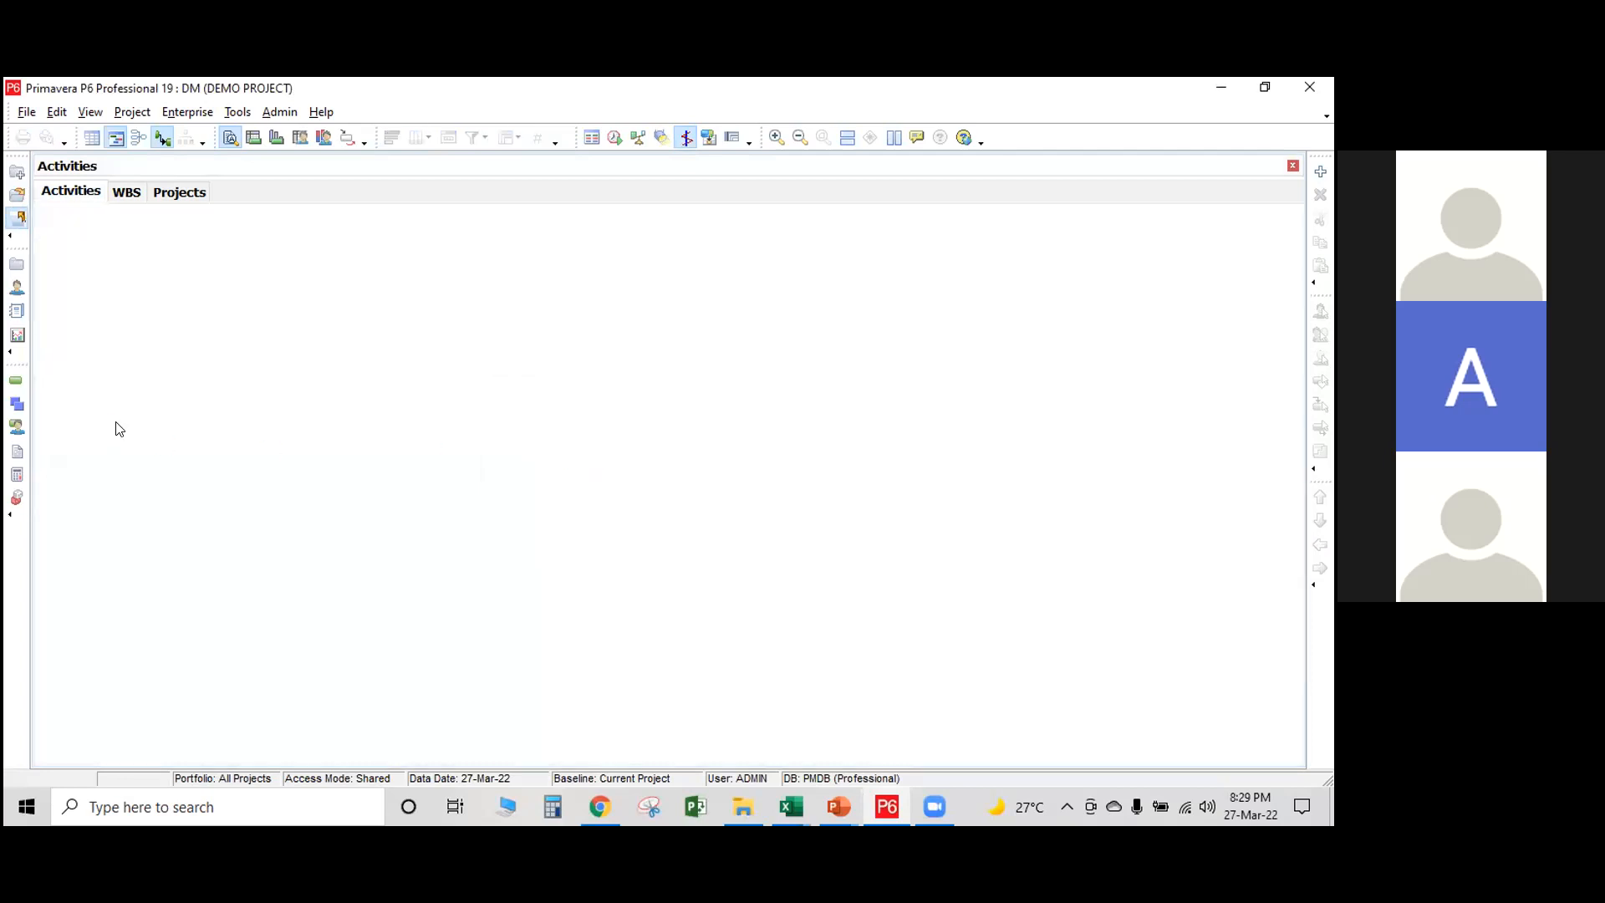
right_click(235, 518)
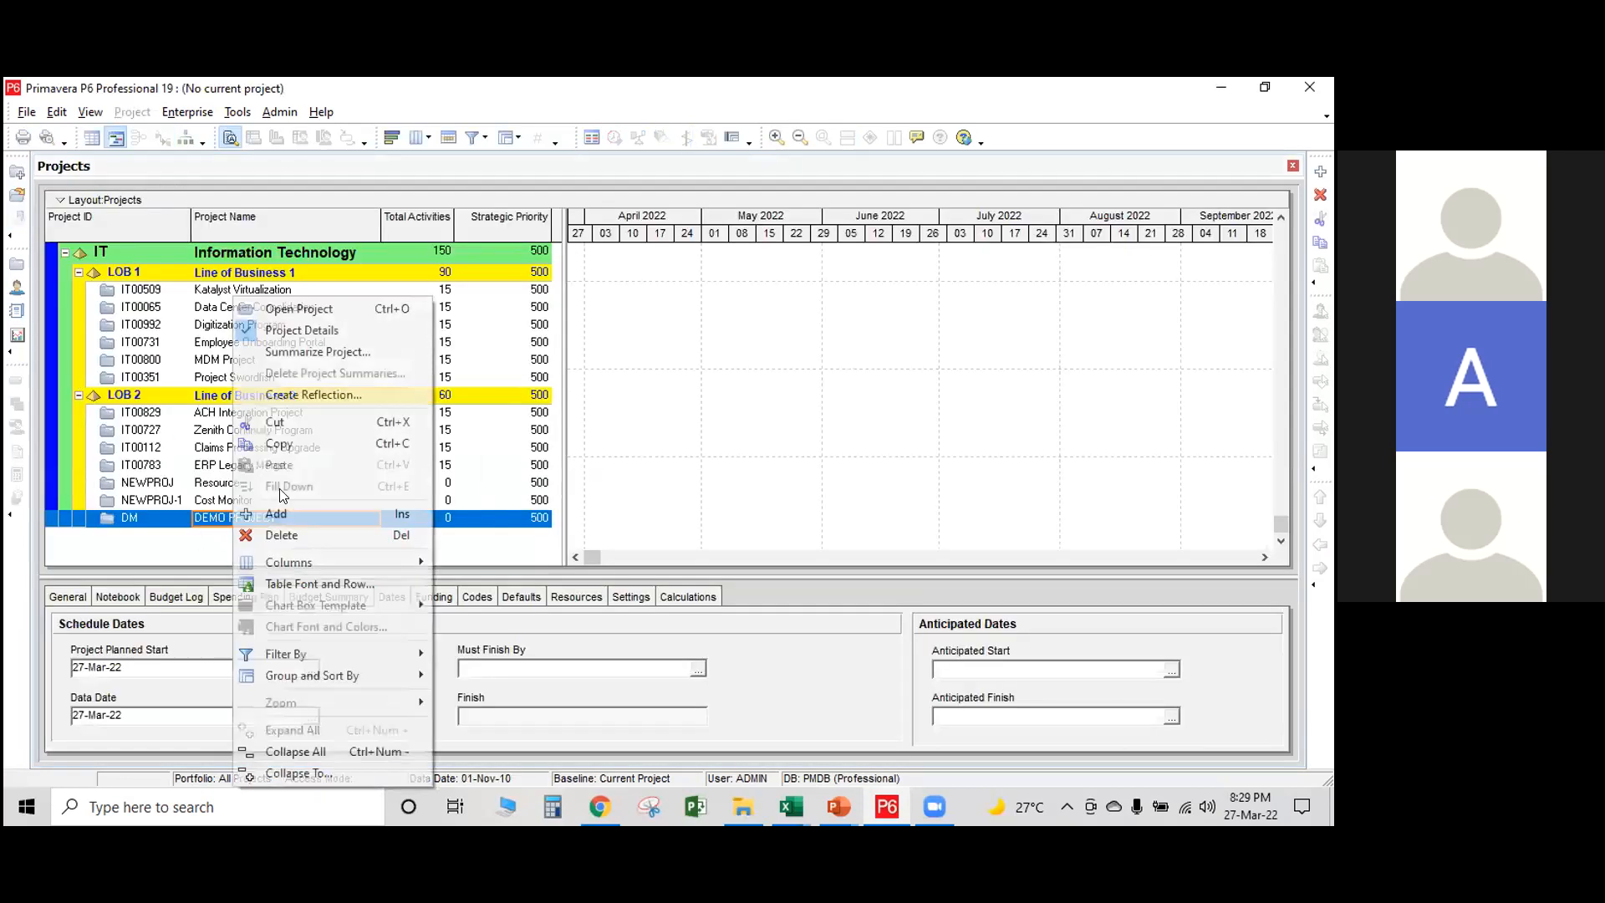
click(309, 315)
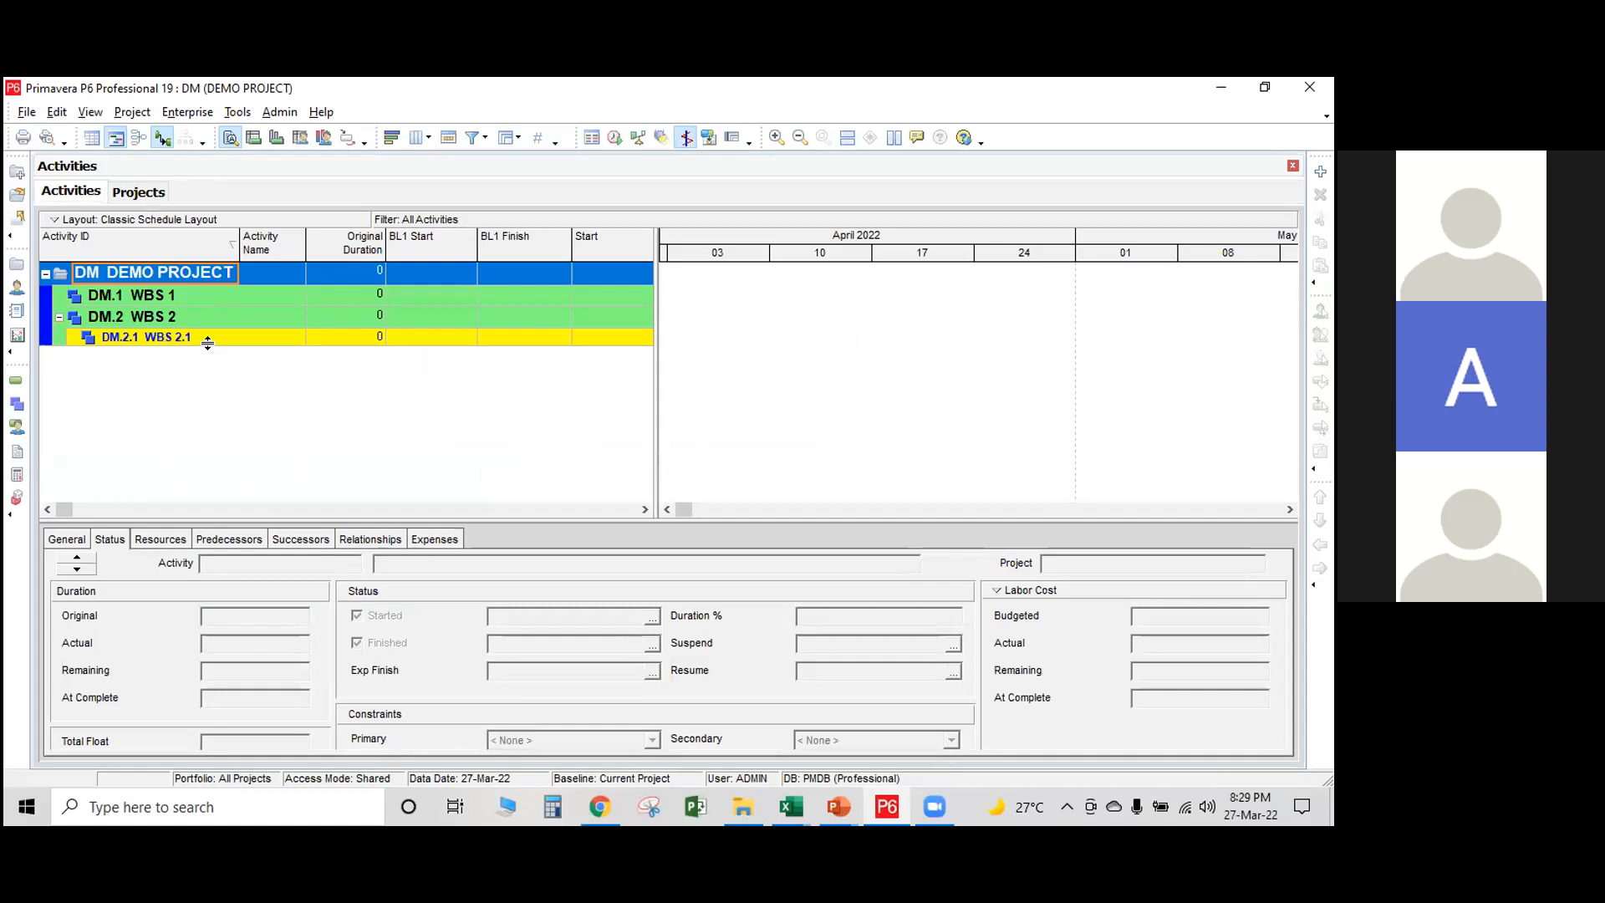
Add an activity named Activity 1 under WBS 1, accepting the remaining wizard defaults.
click(221, 297)
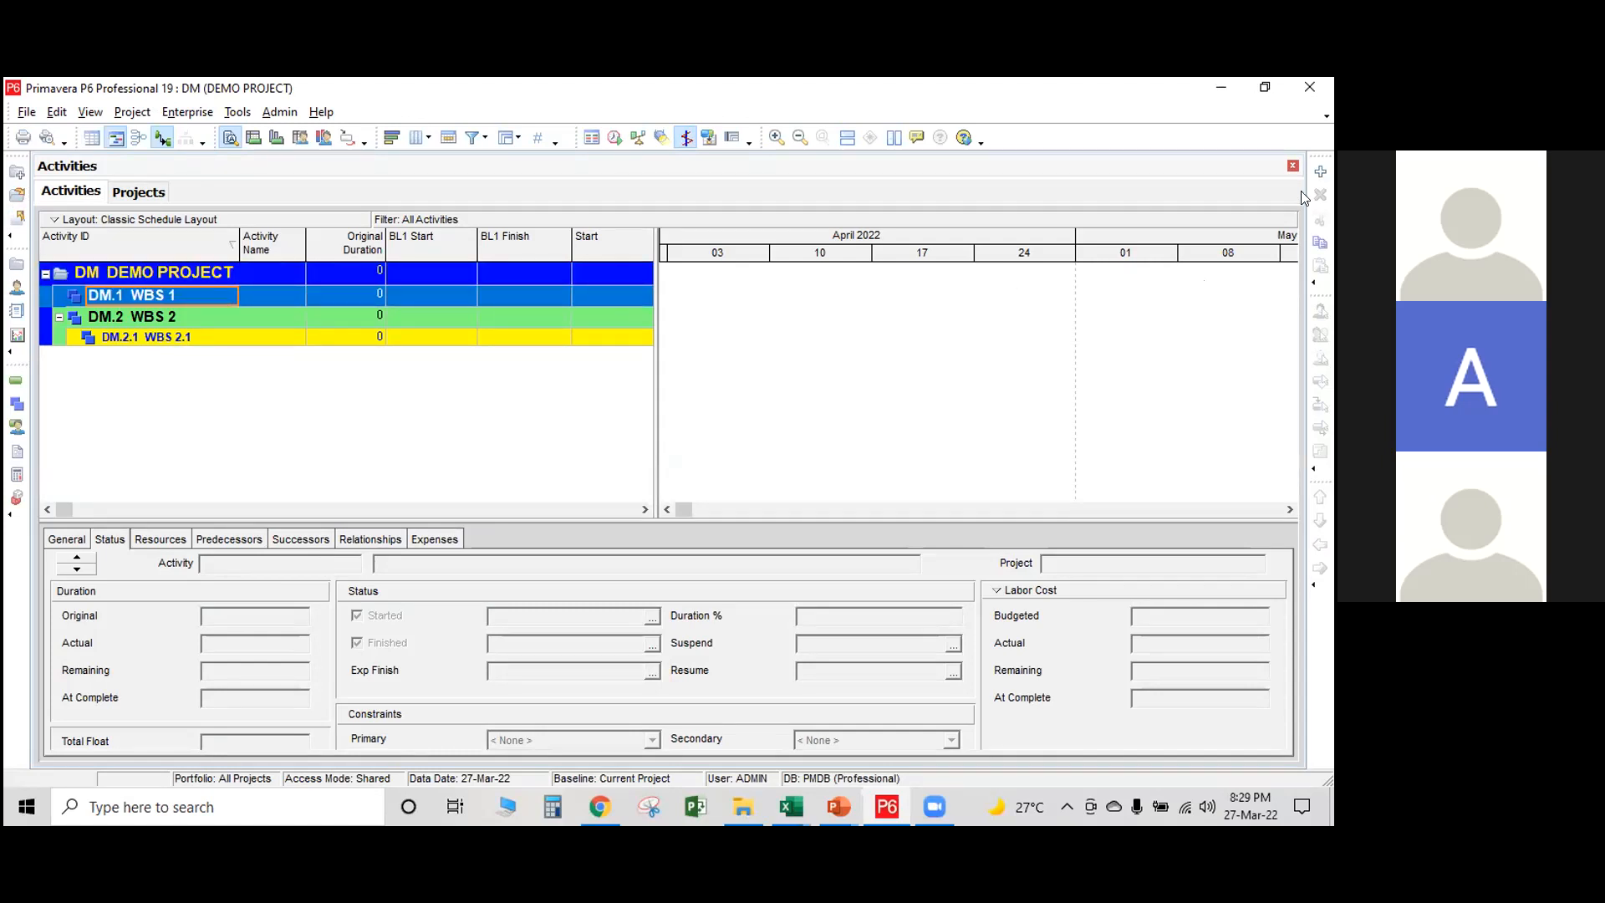
click(1320, 173)
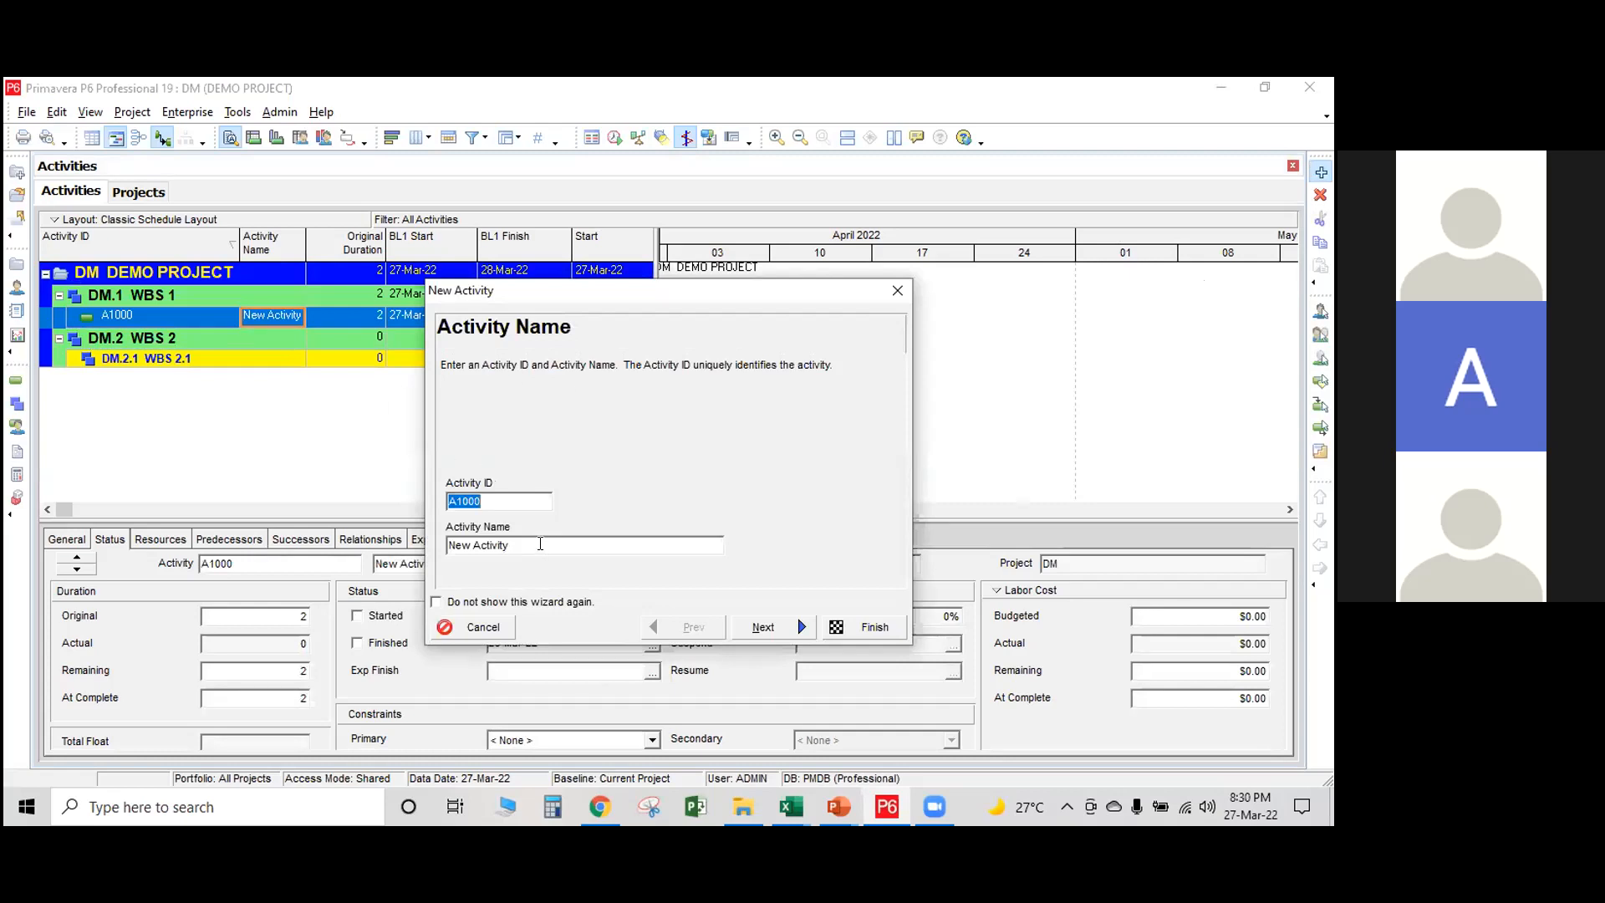
key(Tab)
text(Activity 1)
click(766, 629)
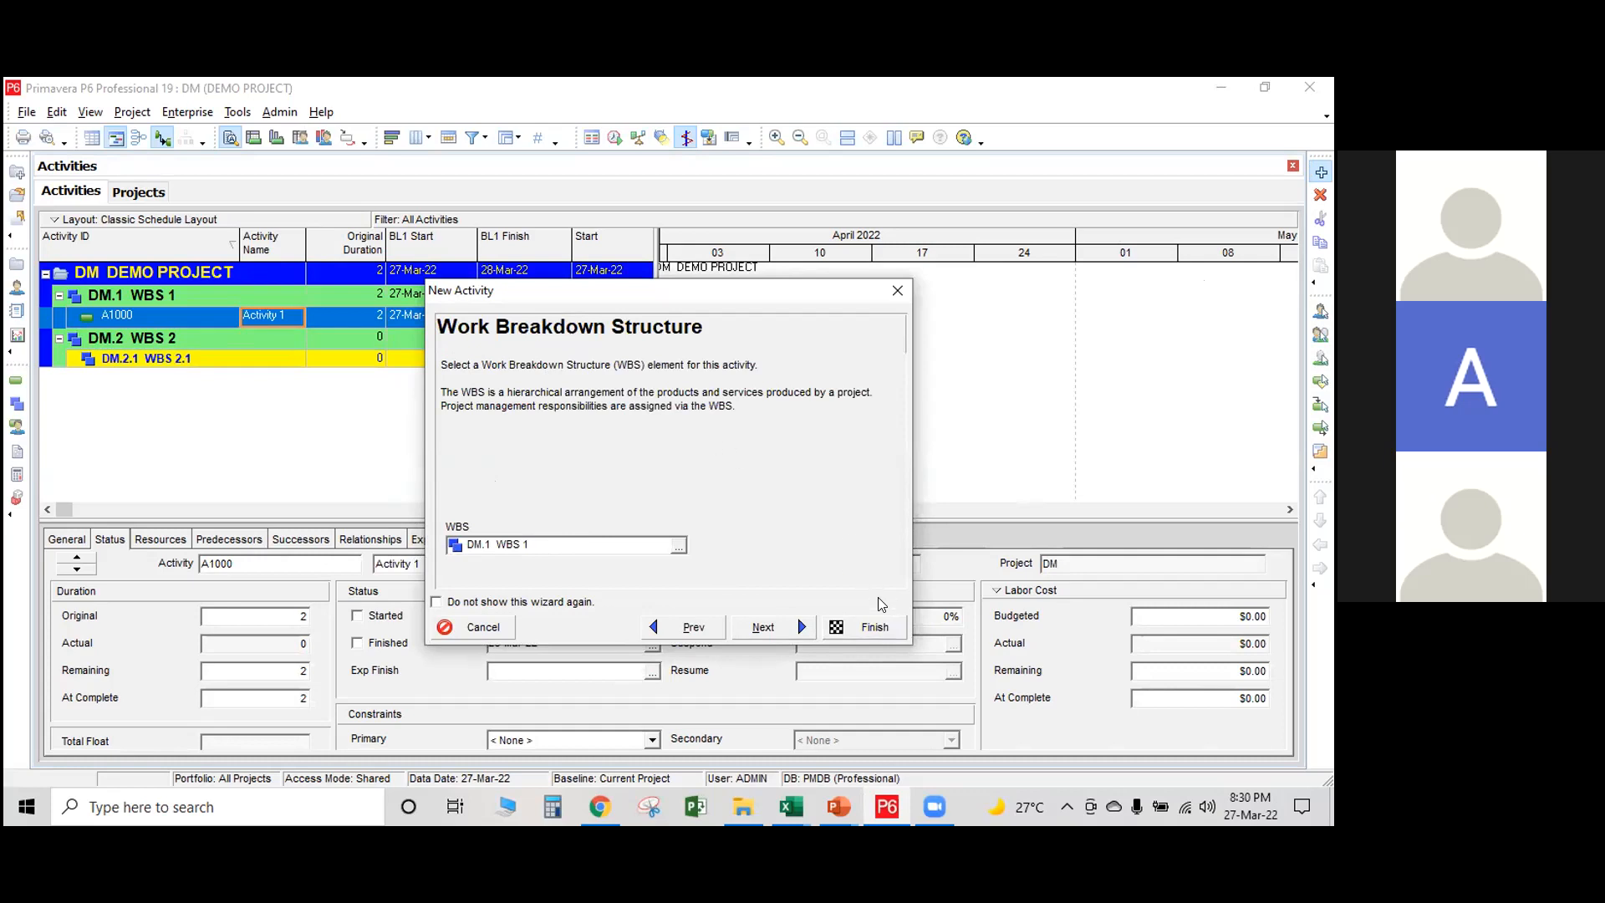
click(873, 627)
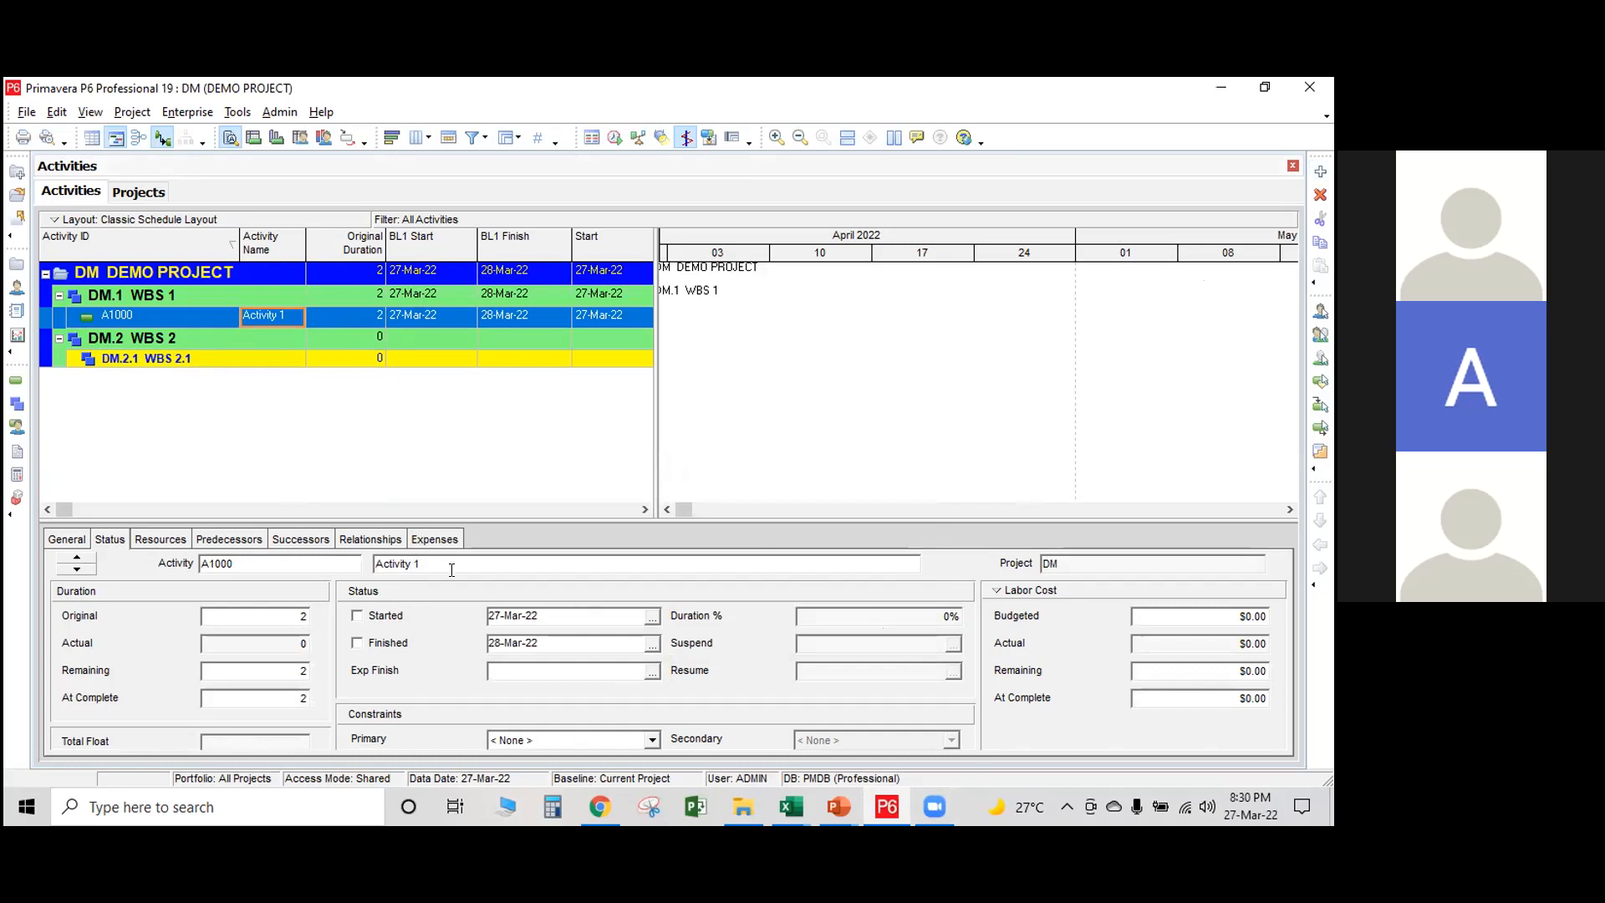
Examine Activity 1's general, status, resource, predecessor and successor details, including the available activity types and percent complete types.
click(67, 539)
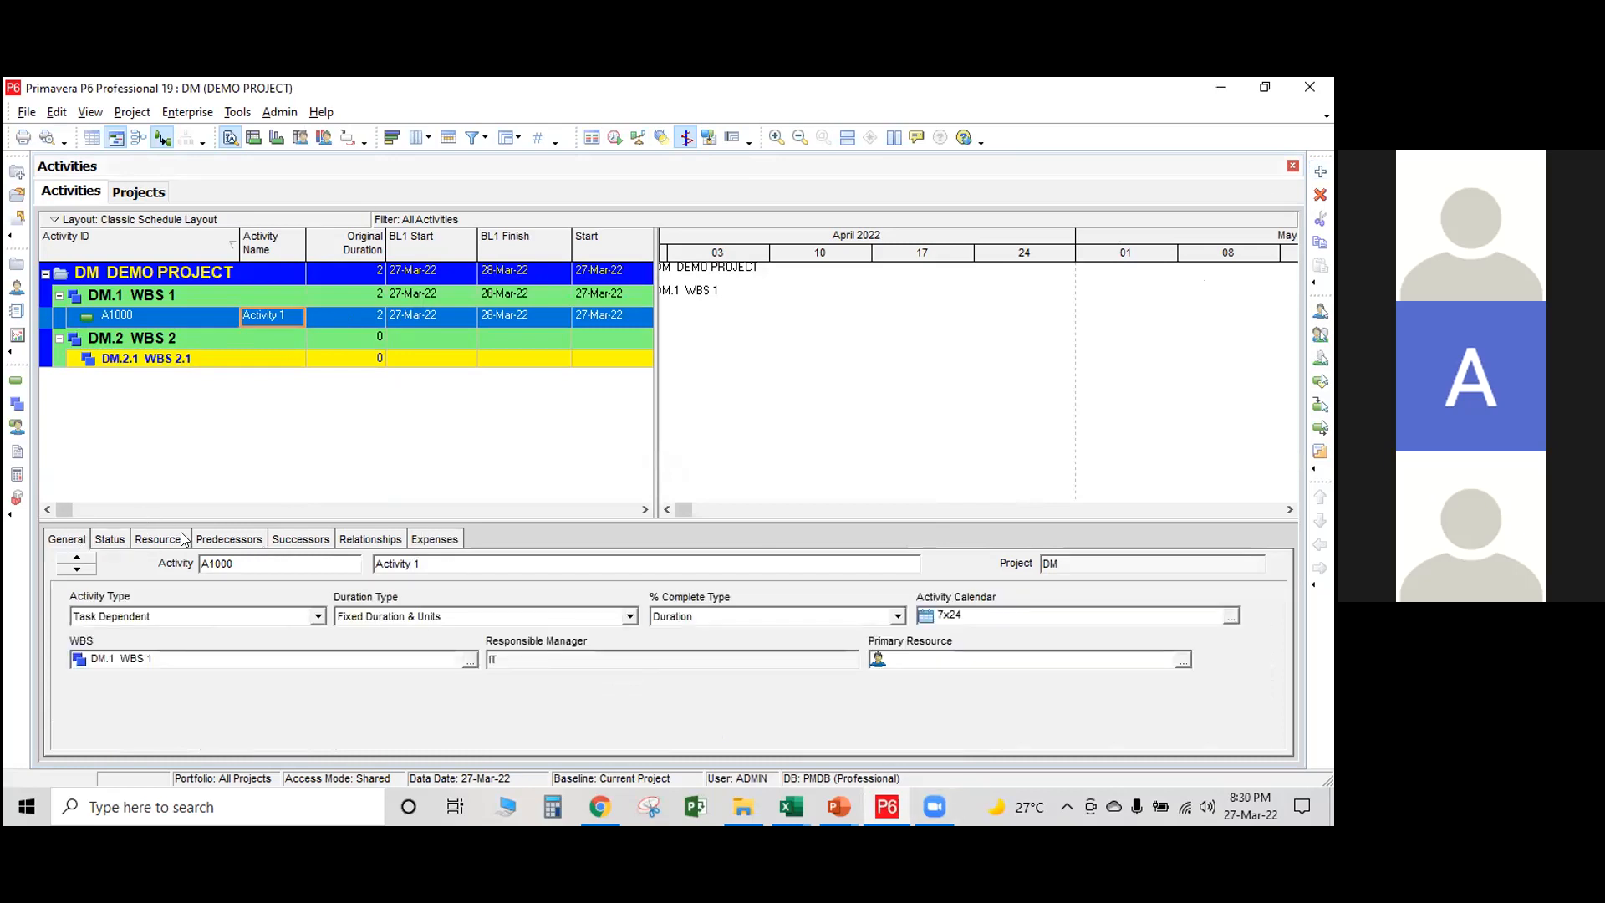
click(112, 539)
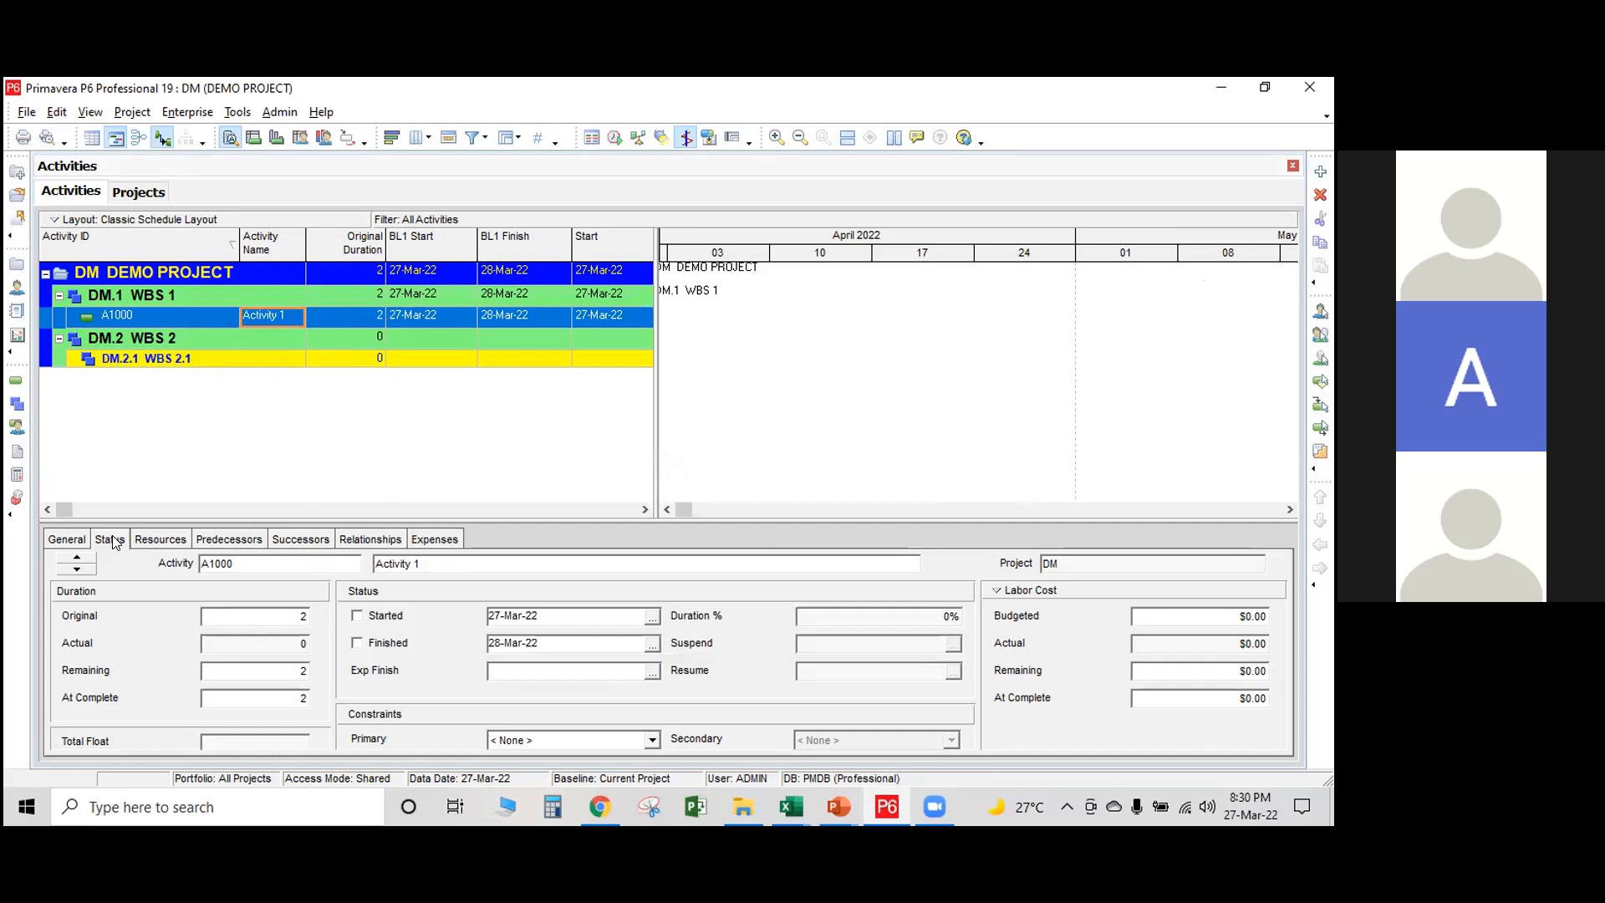
click(182, 539)
click(216, 540)
click(318, 540)
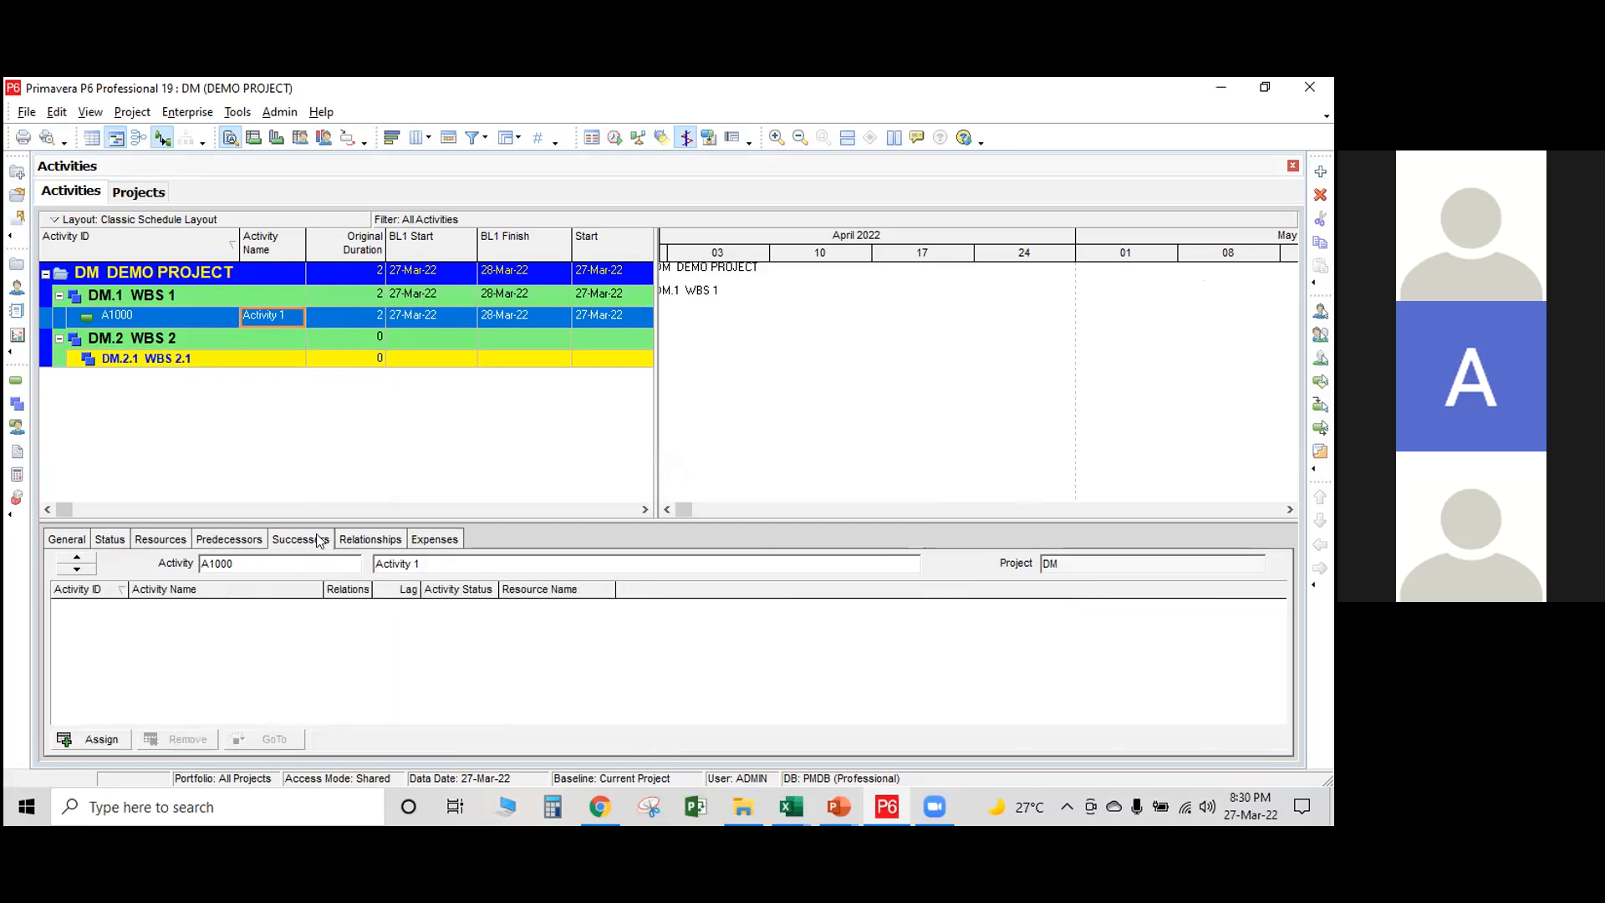
click(74, 540)
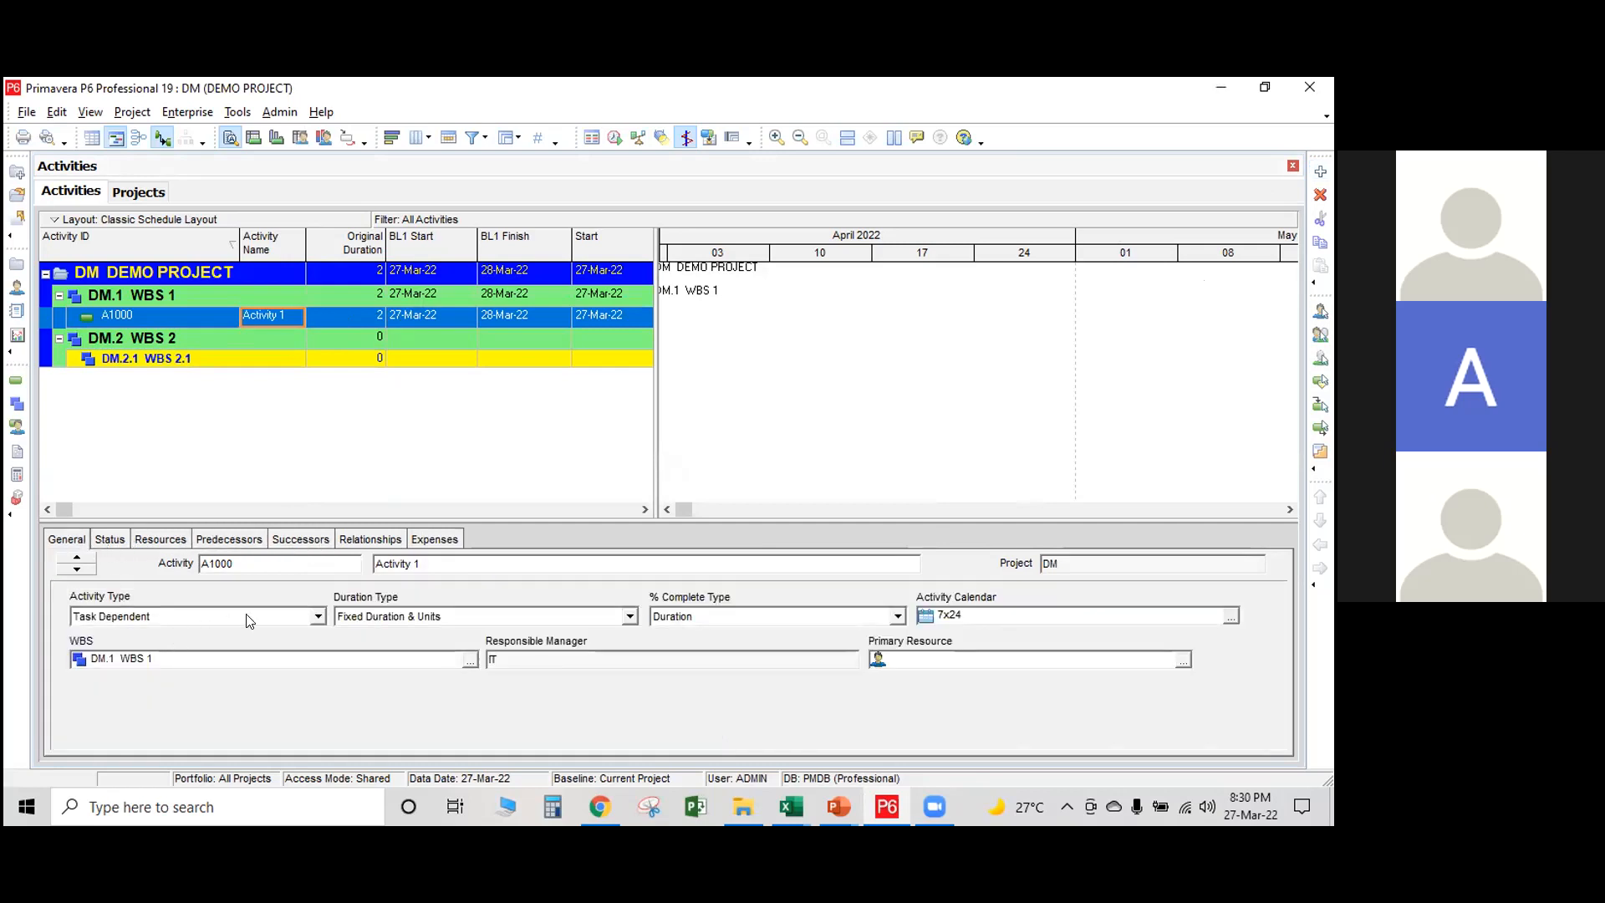
click(318, 616)
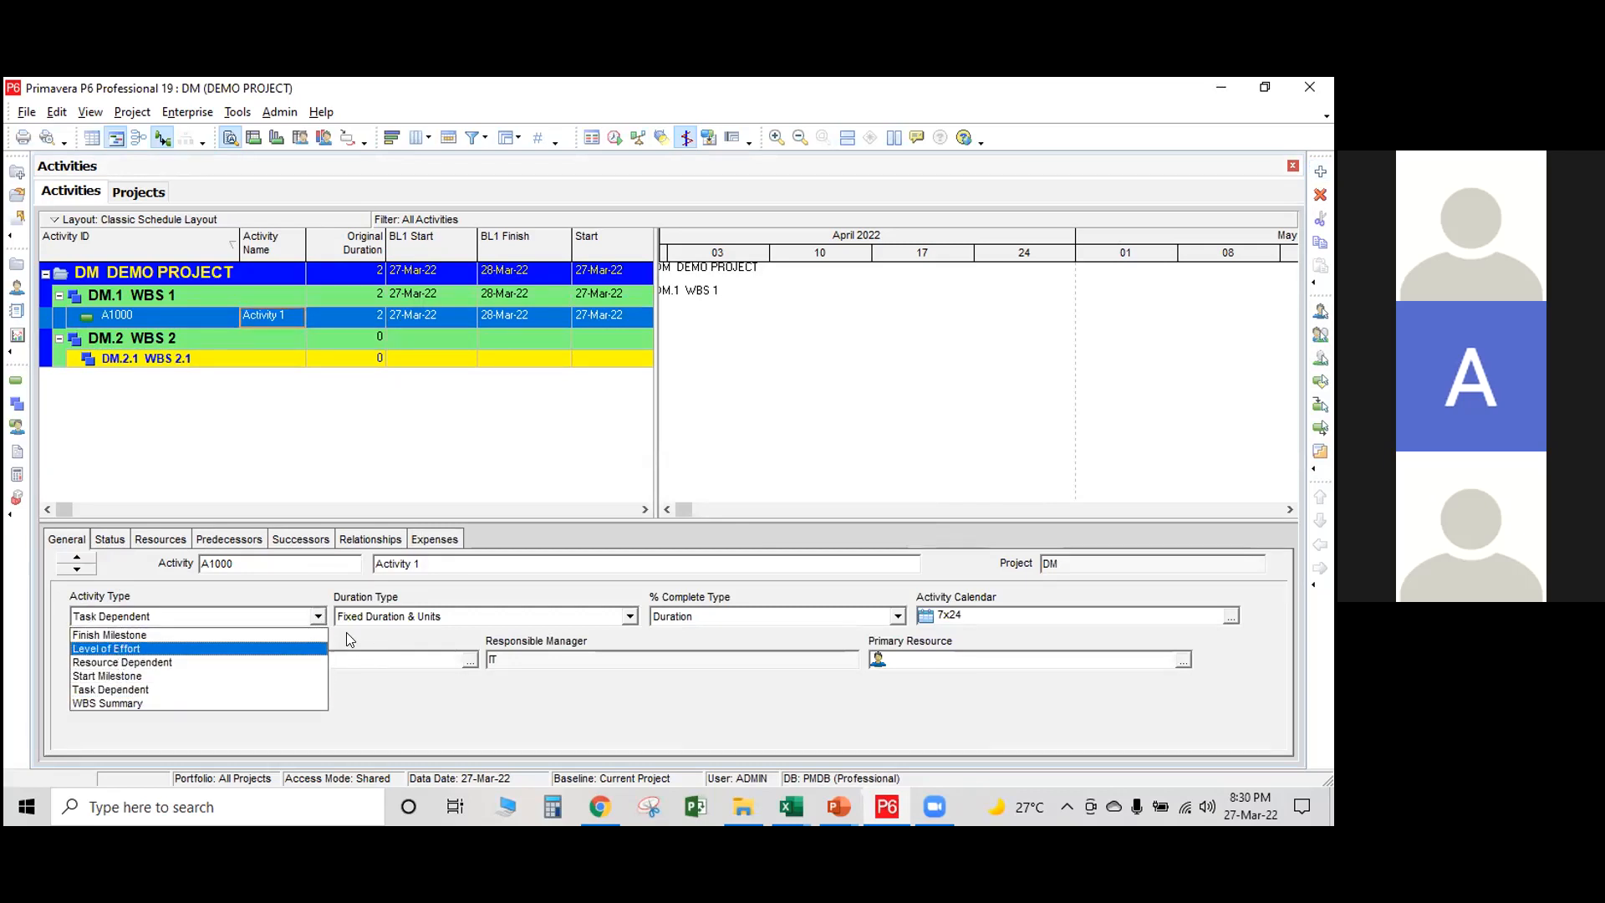
click(320, 619)
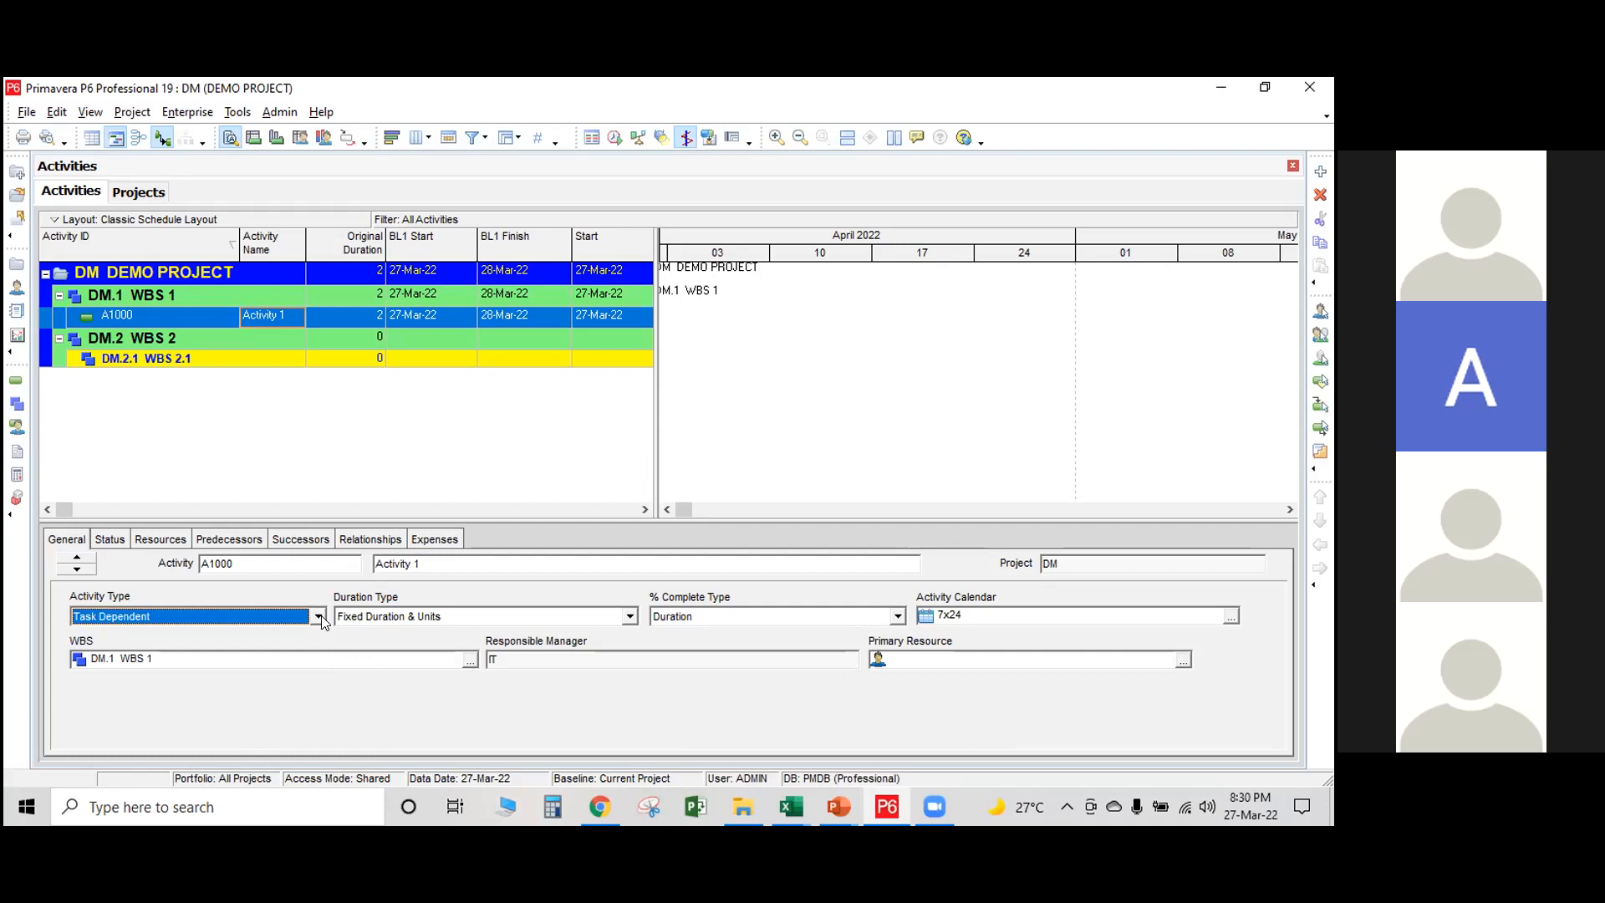
click(898, 616)
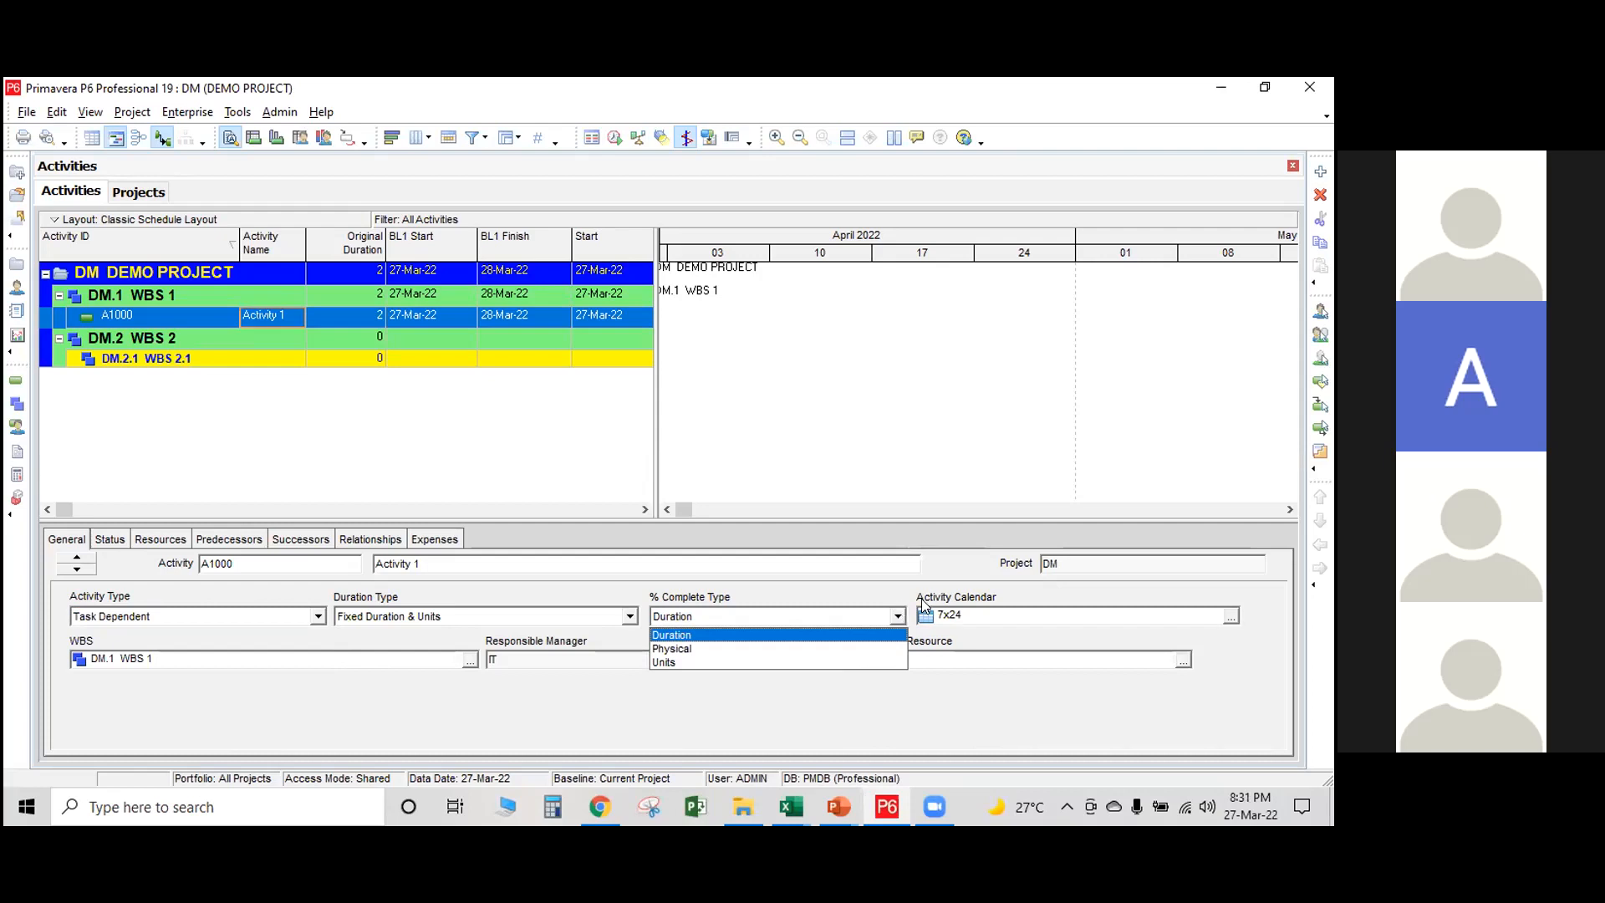
click(534, 449)
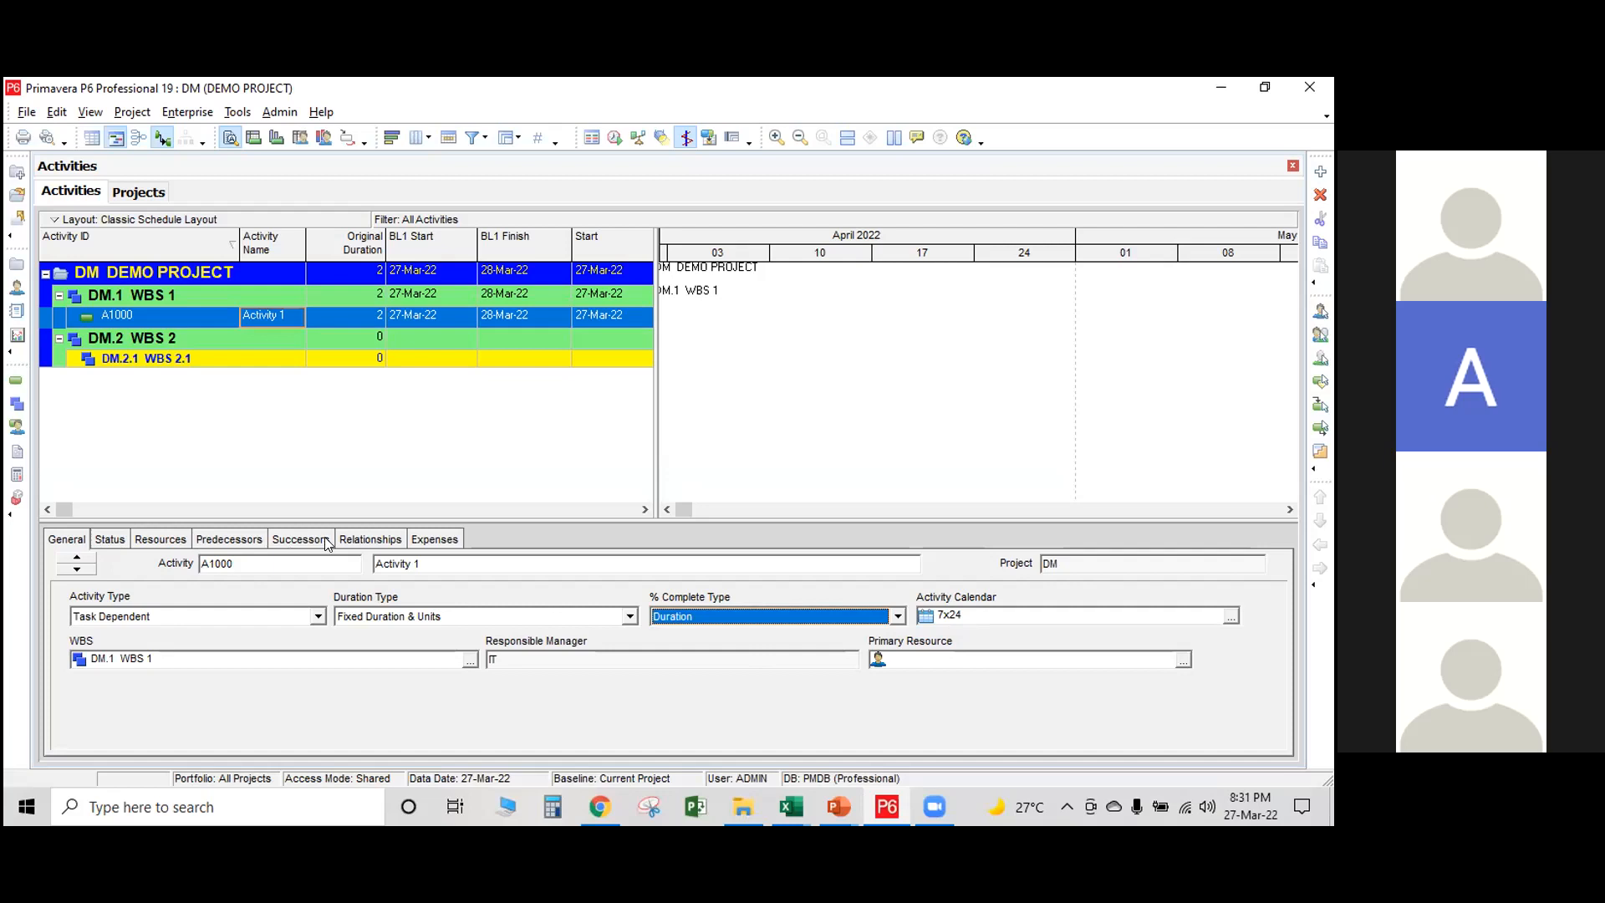
right_click(509, 542)
click(159, 539)
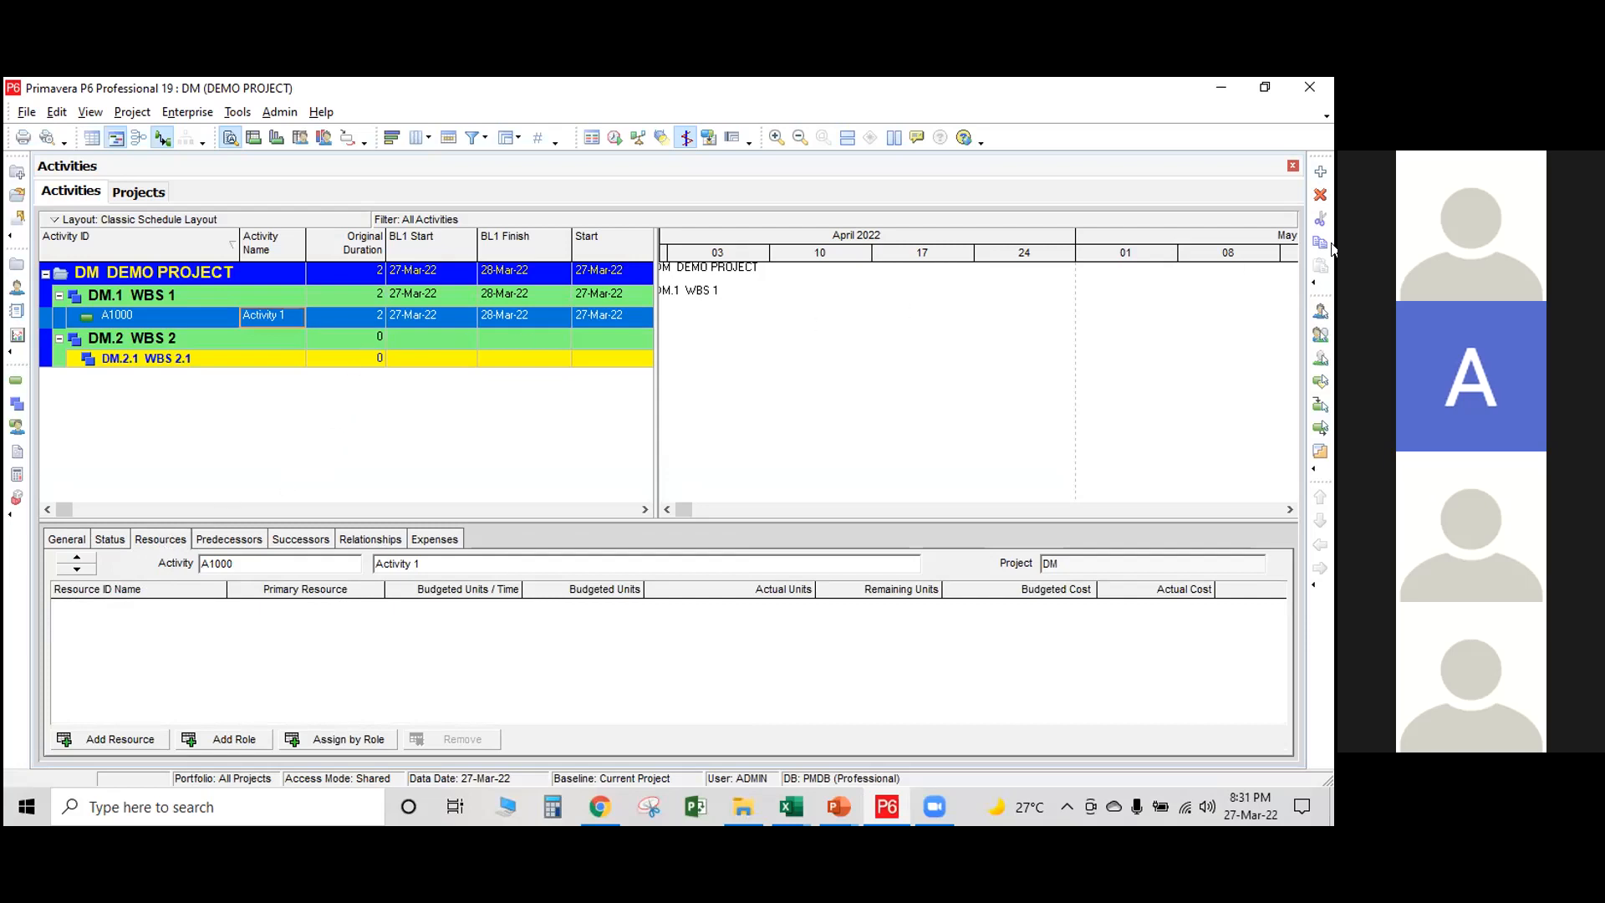
Add a second activity under WBS 1 and name it Activity 2.
click(1319, 171)
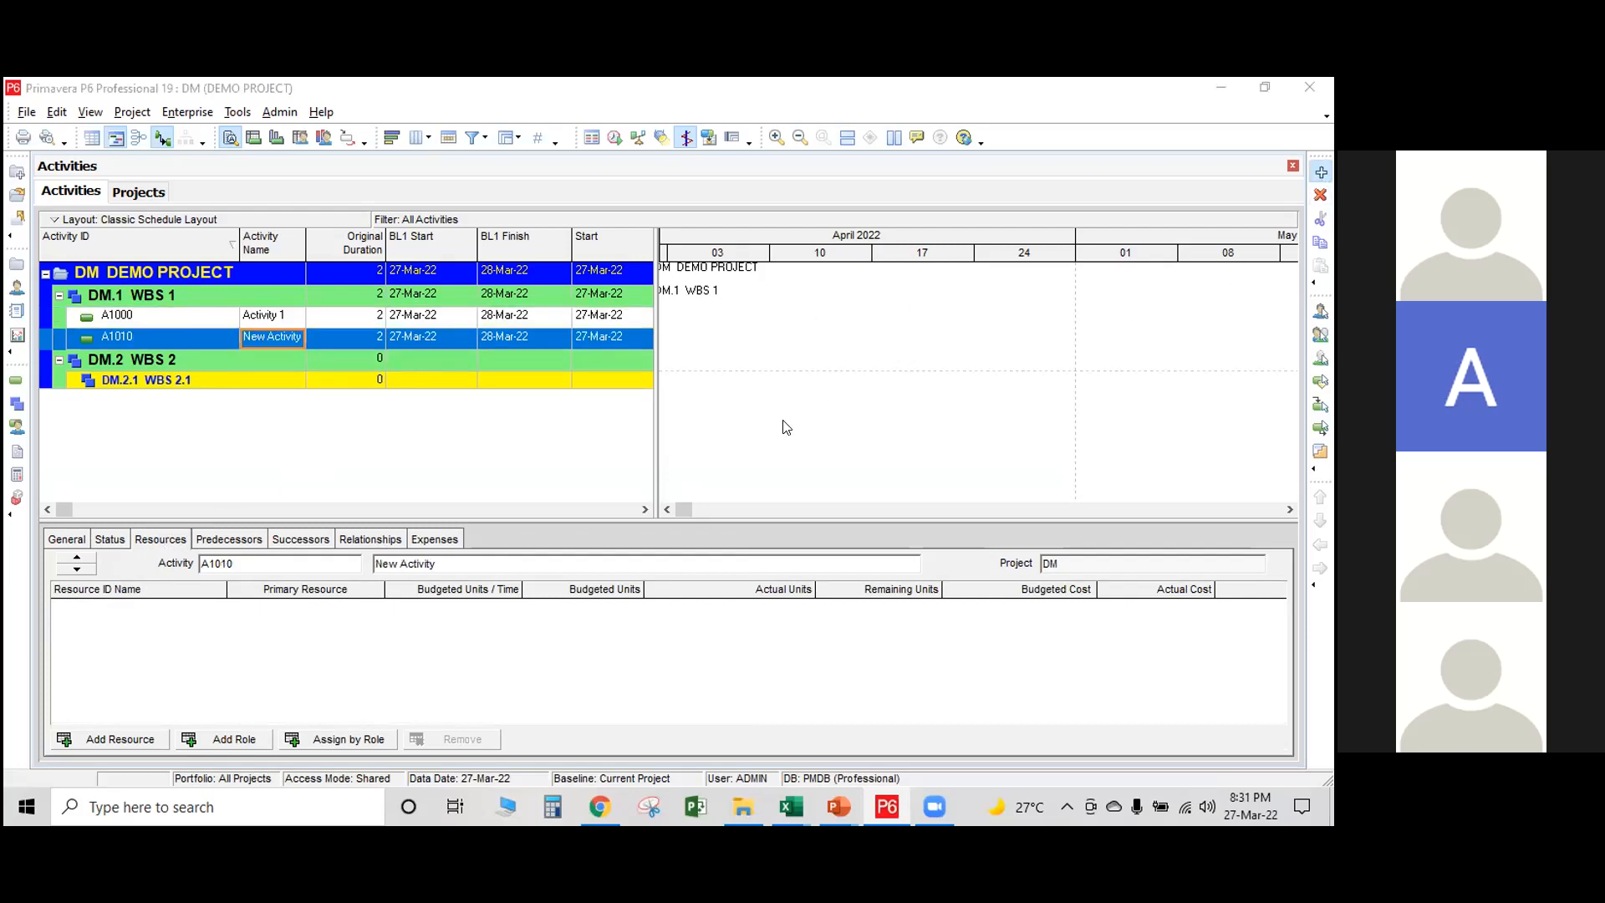
click(837, 627)
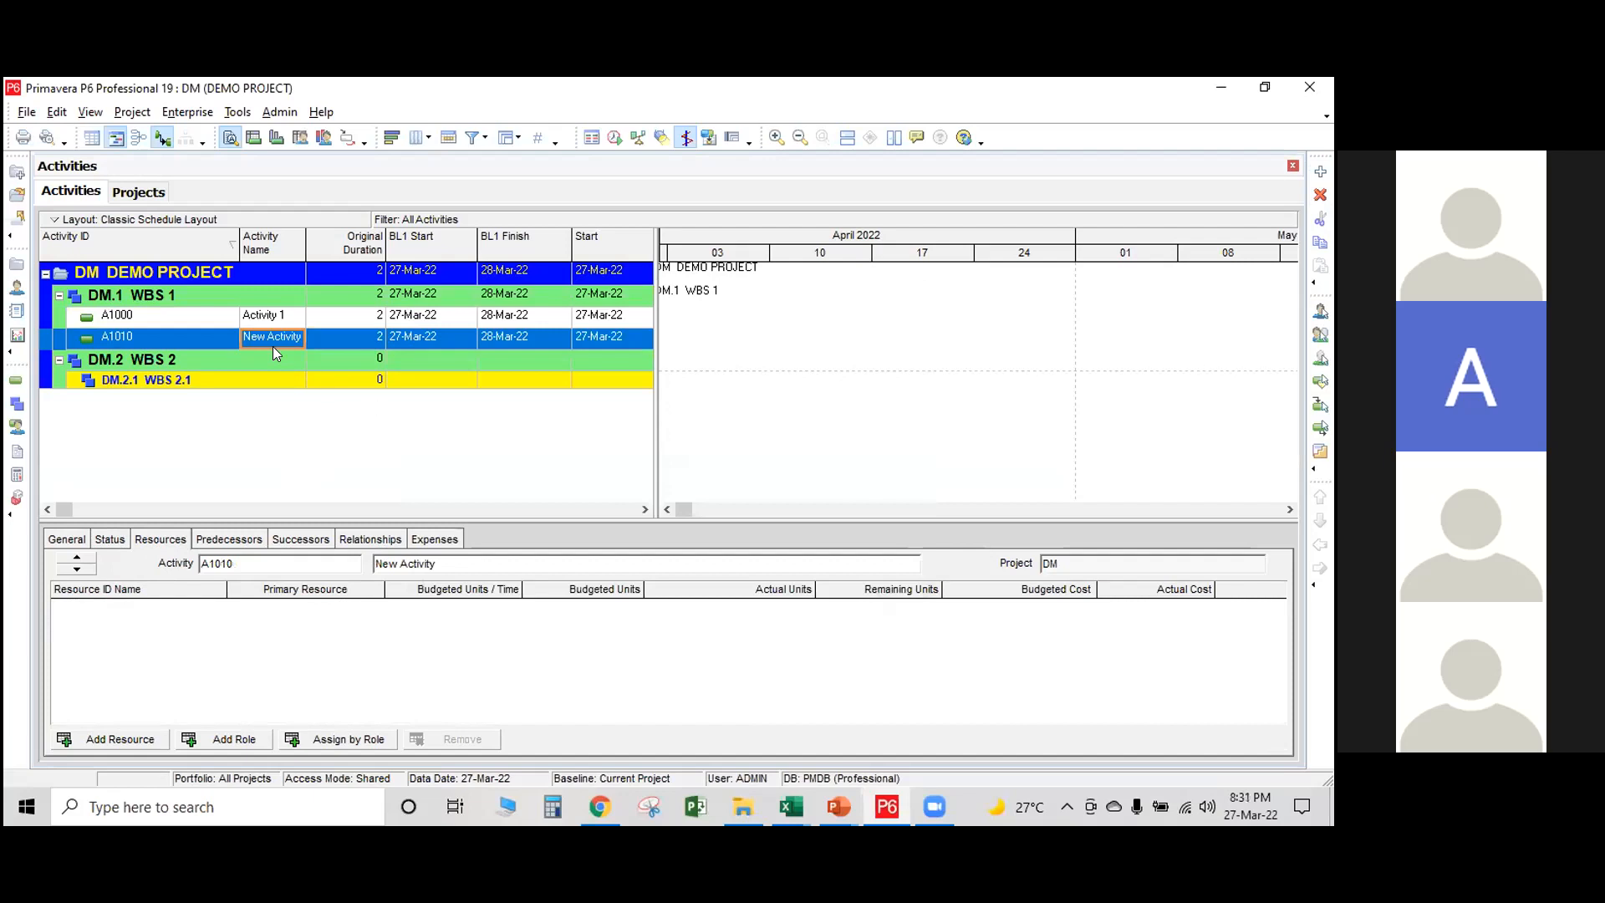
click(271, 340)
click(294, 316)
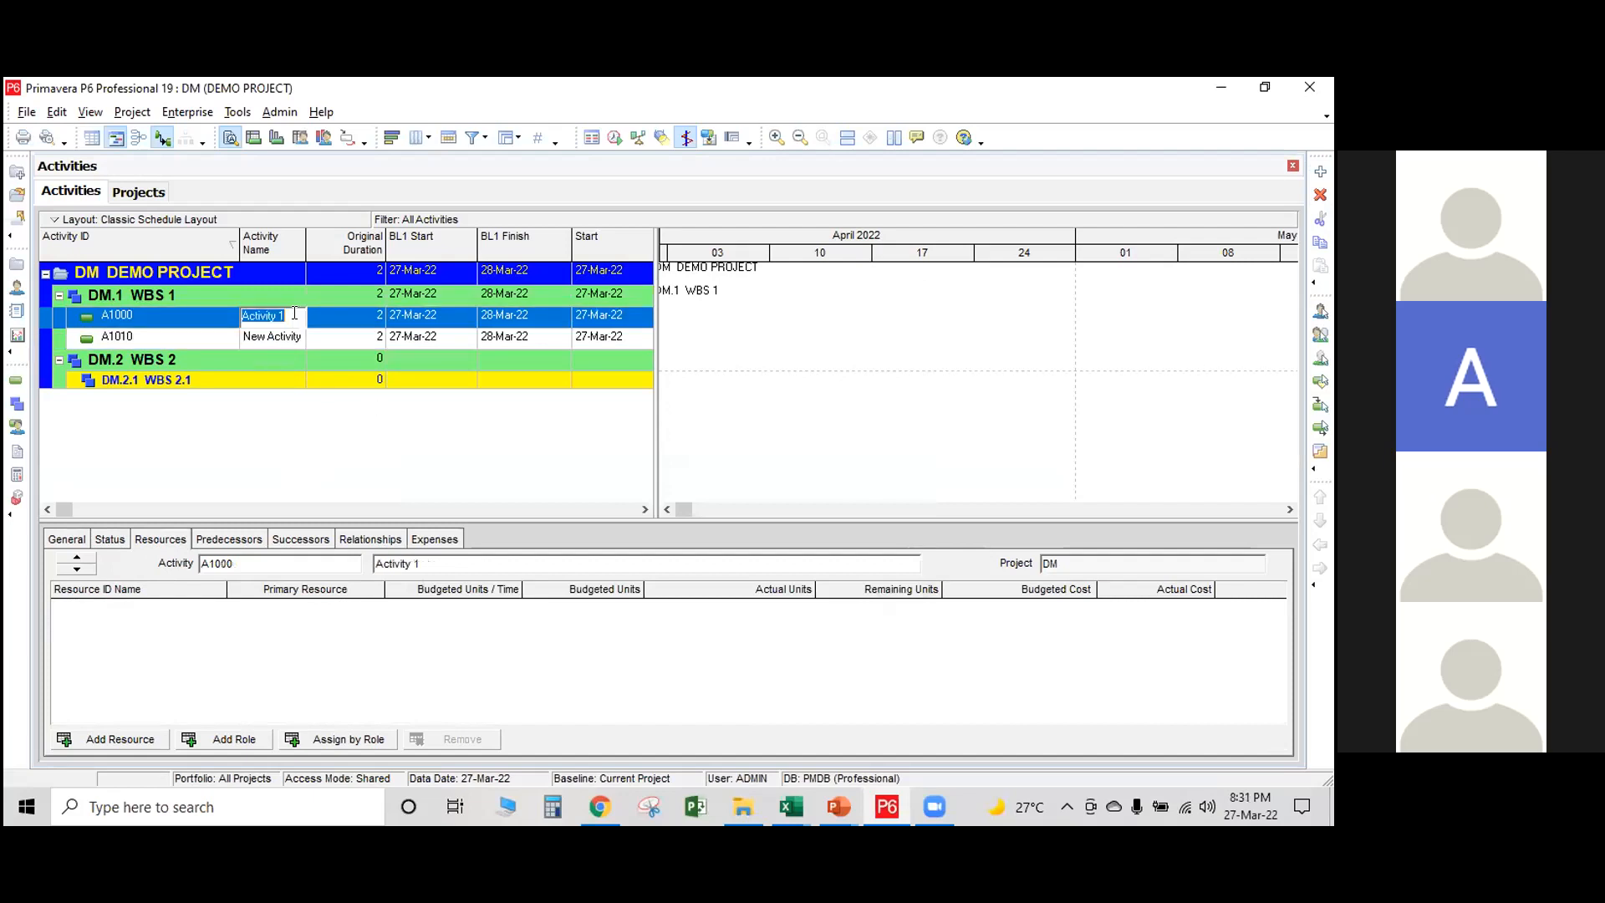
click(297, 337)
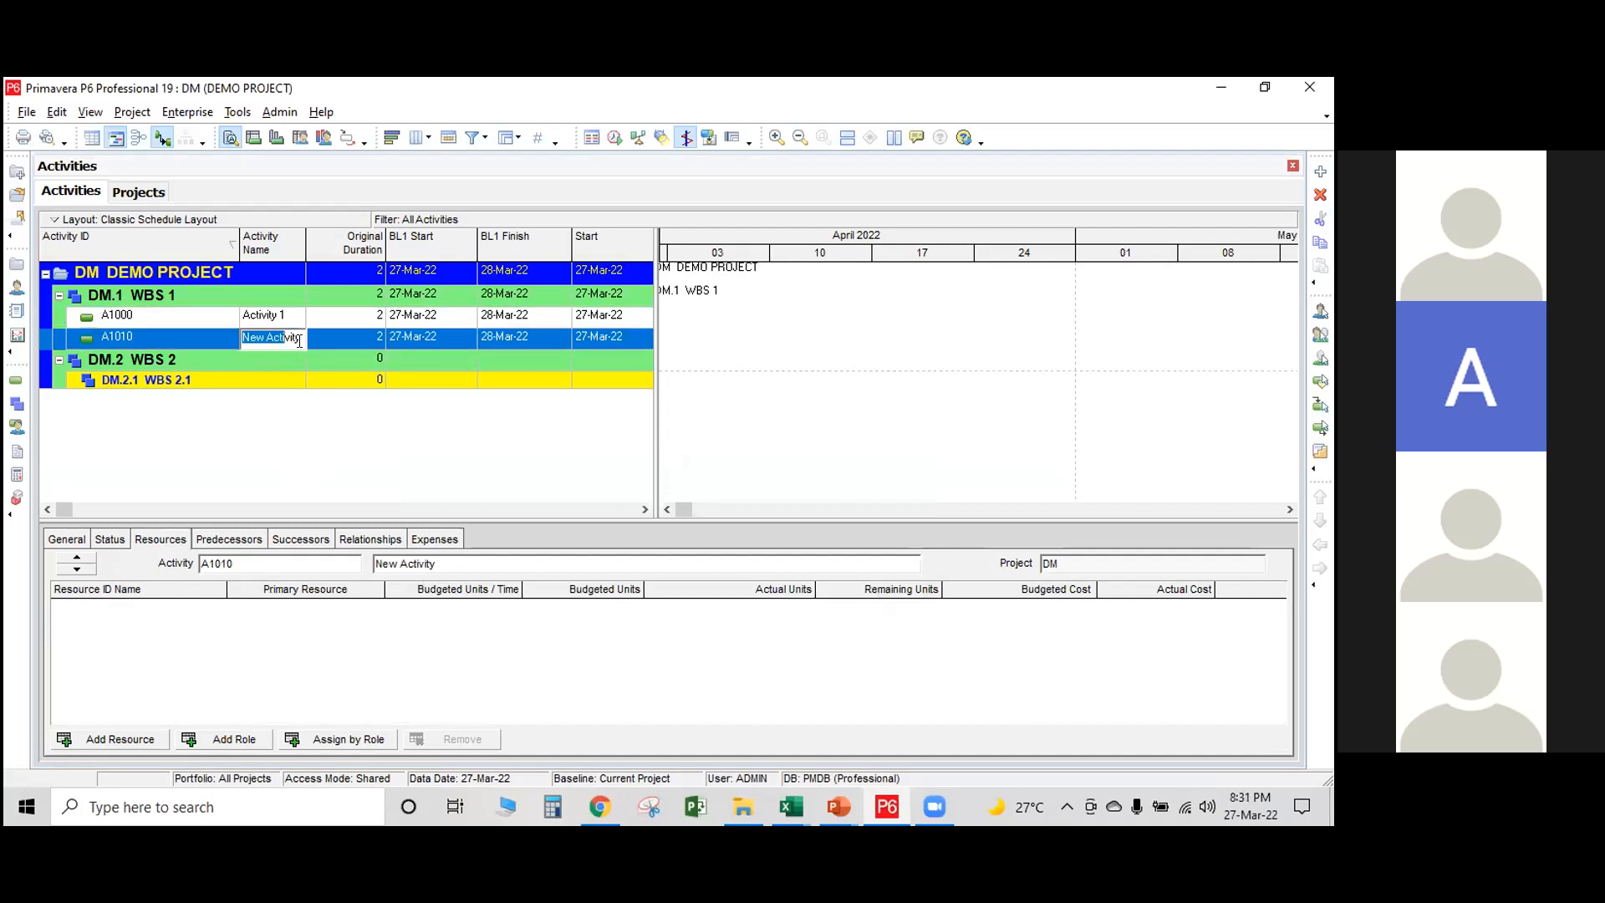
key(BackSpace)
text(2)
key(Return)
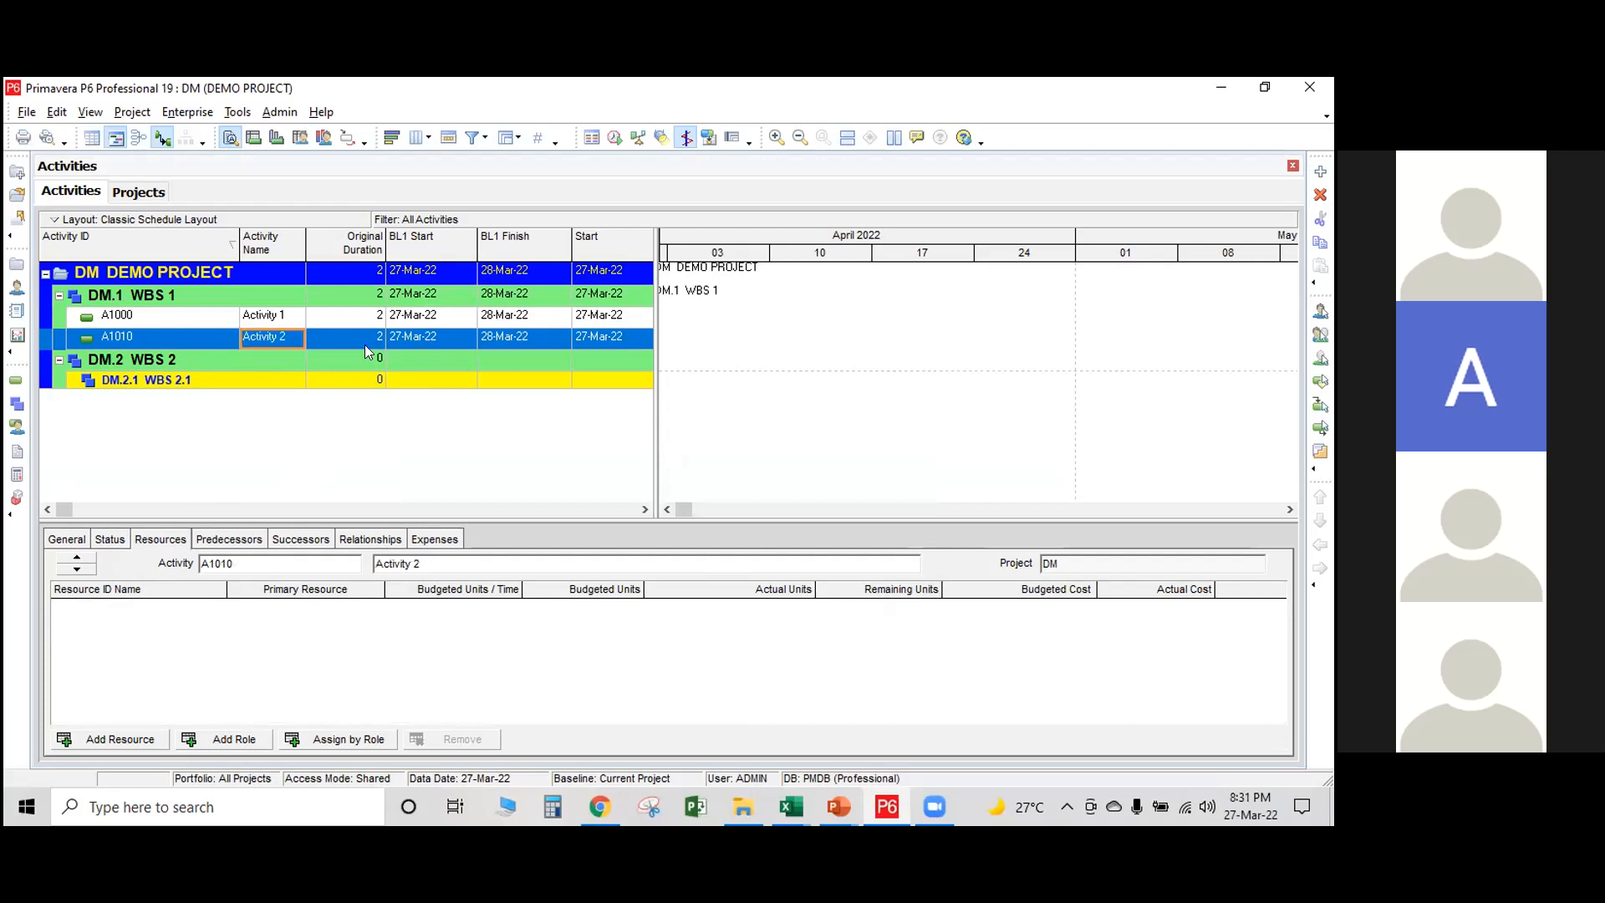
Copy Activity 1 and Activity 2 into WBS 2.1, renumbering the activity IDs with an increment value of 10.
click(213, 318)
ctrl+click(219, 334)
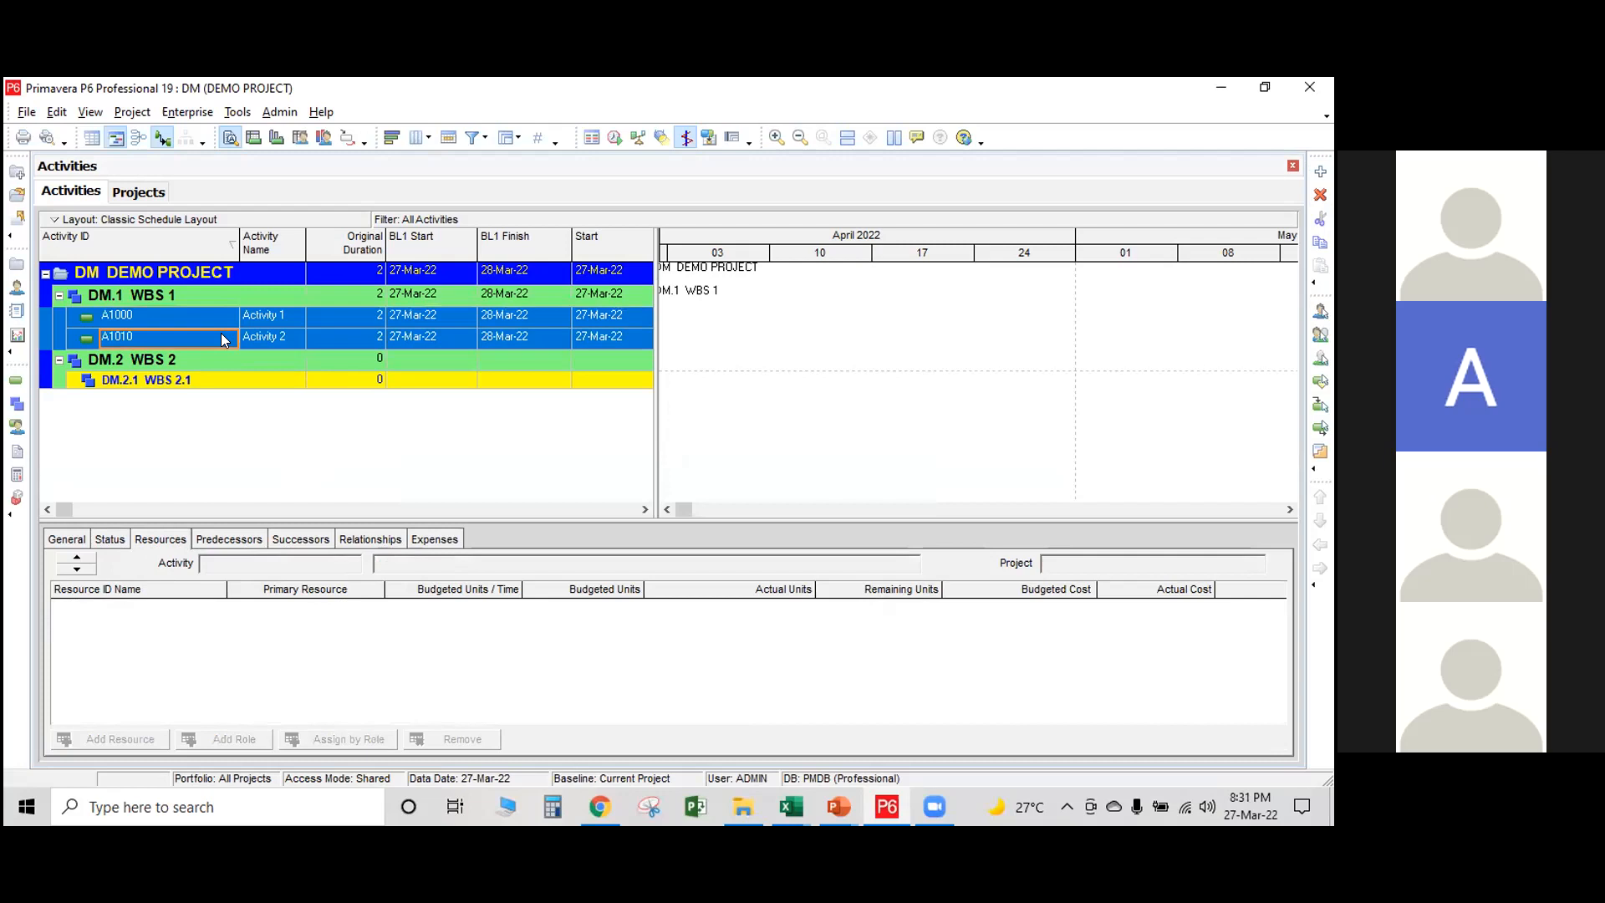
click(226, 382)
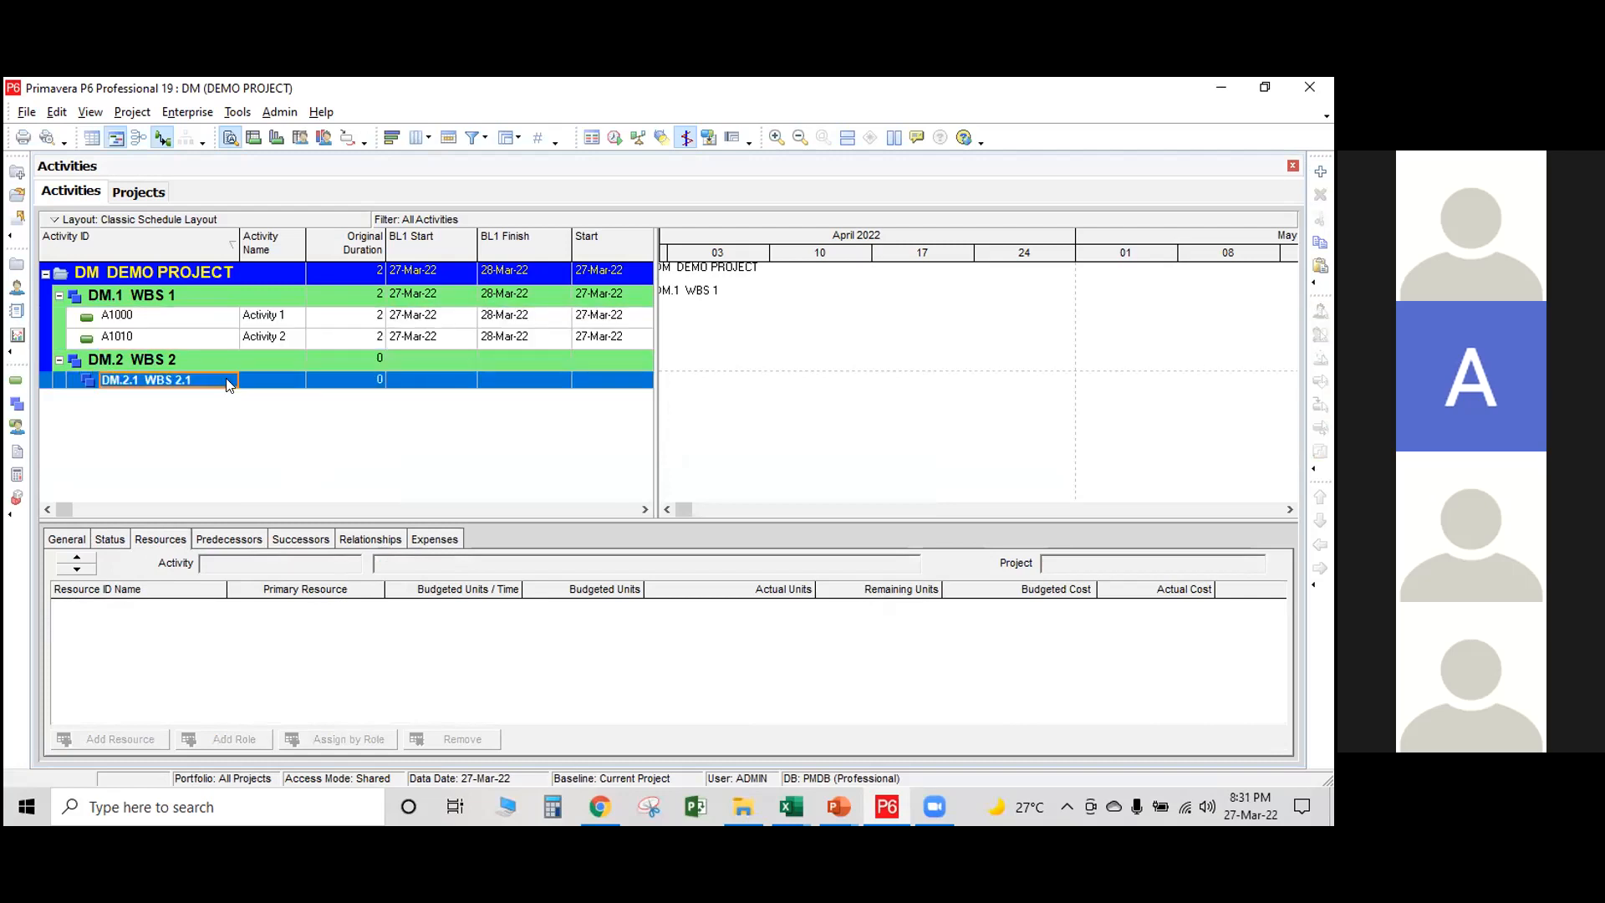
key(ctrl+v)
click(885, 331)
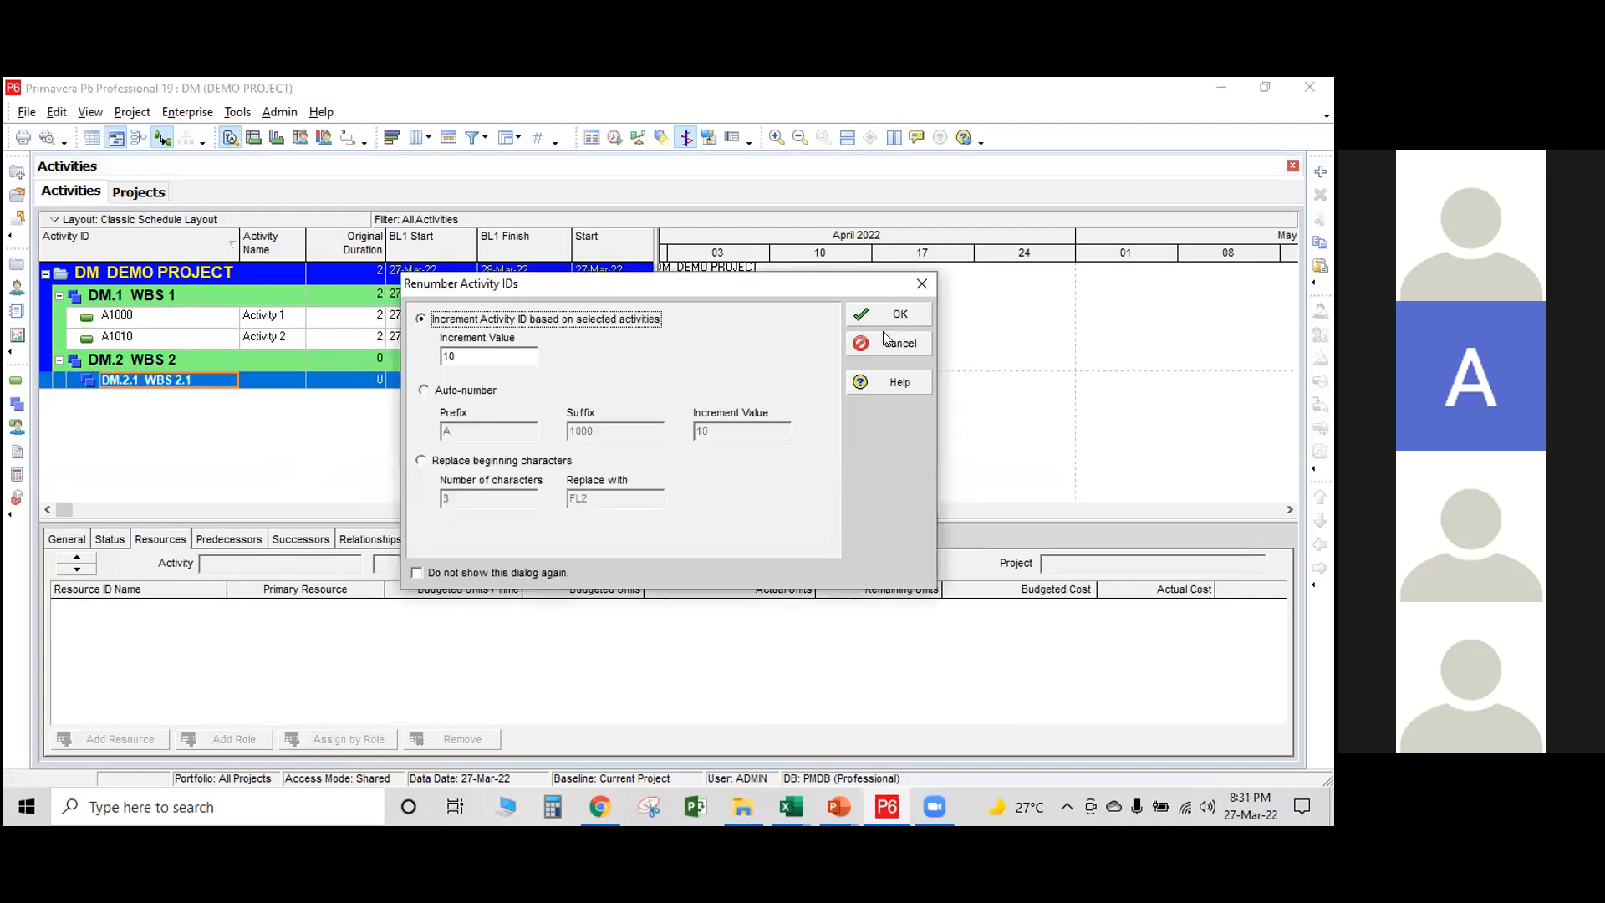
click(874, 314)
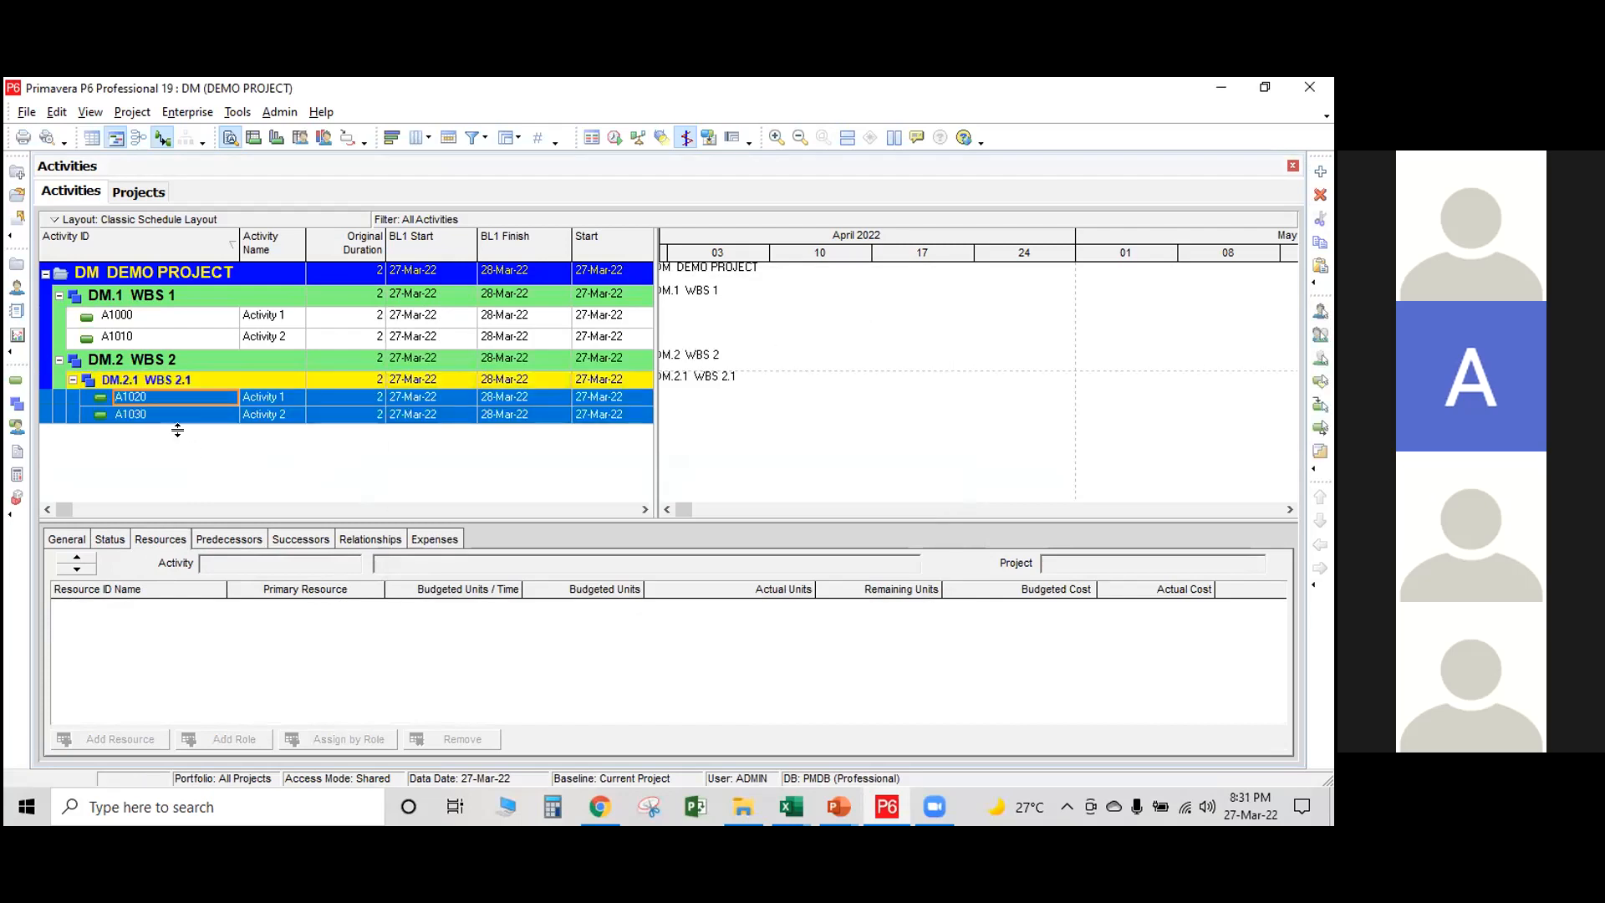
Rename the two copied activities under WBS 2.1 as Activity 3 and Activity 4.
click(284, 396)
double_click(278, 394)
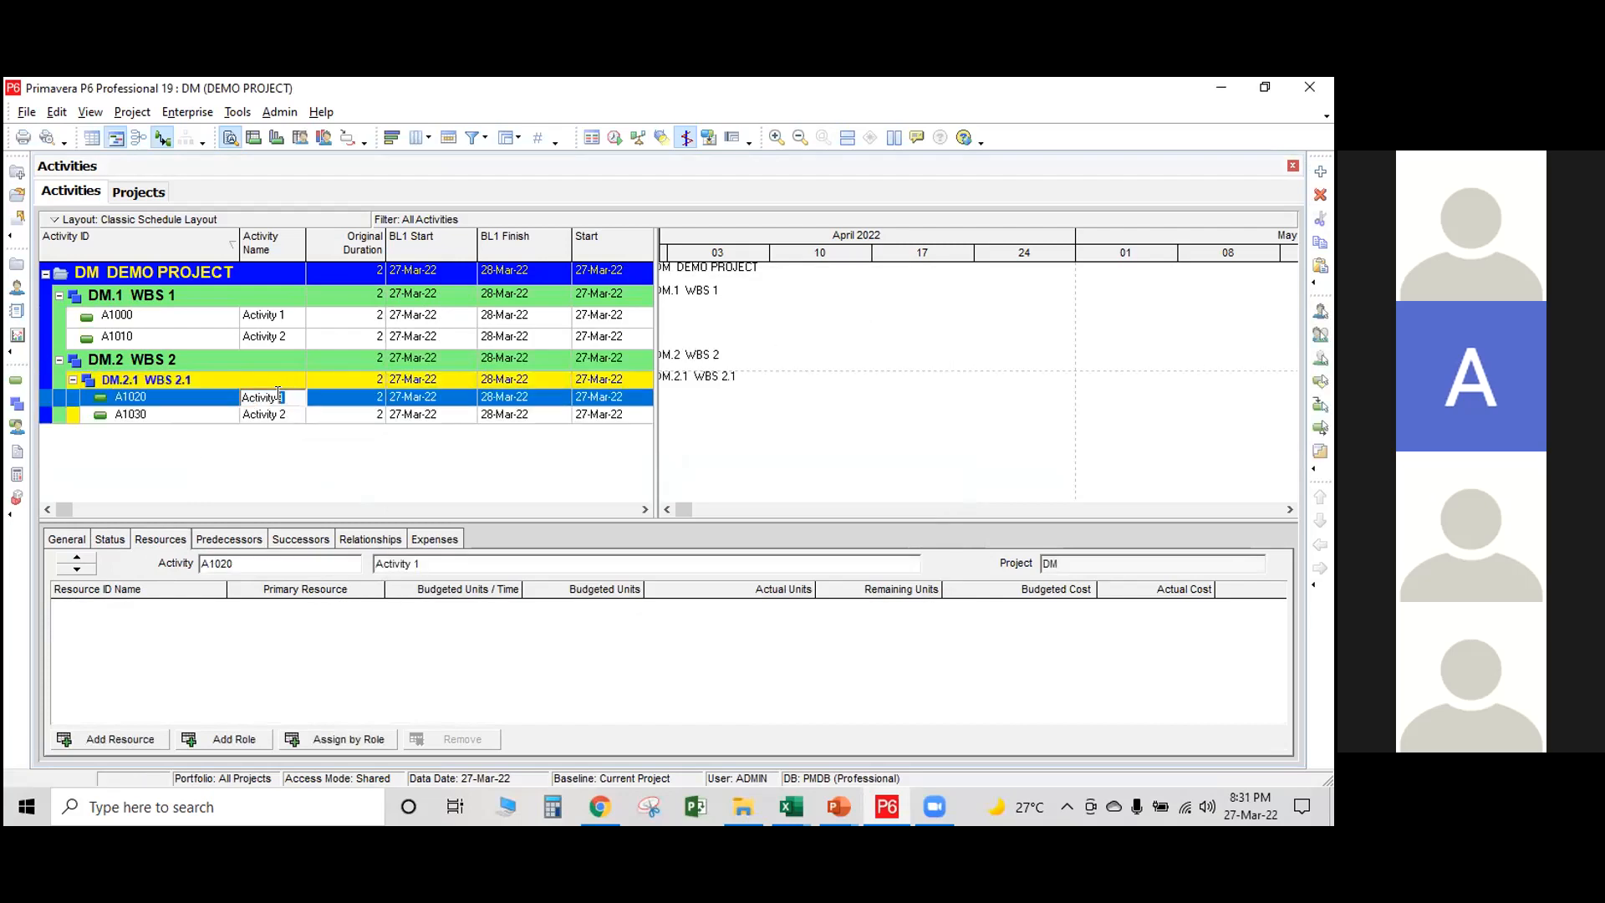
text(3)
click(292, 415)
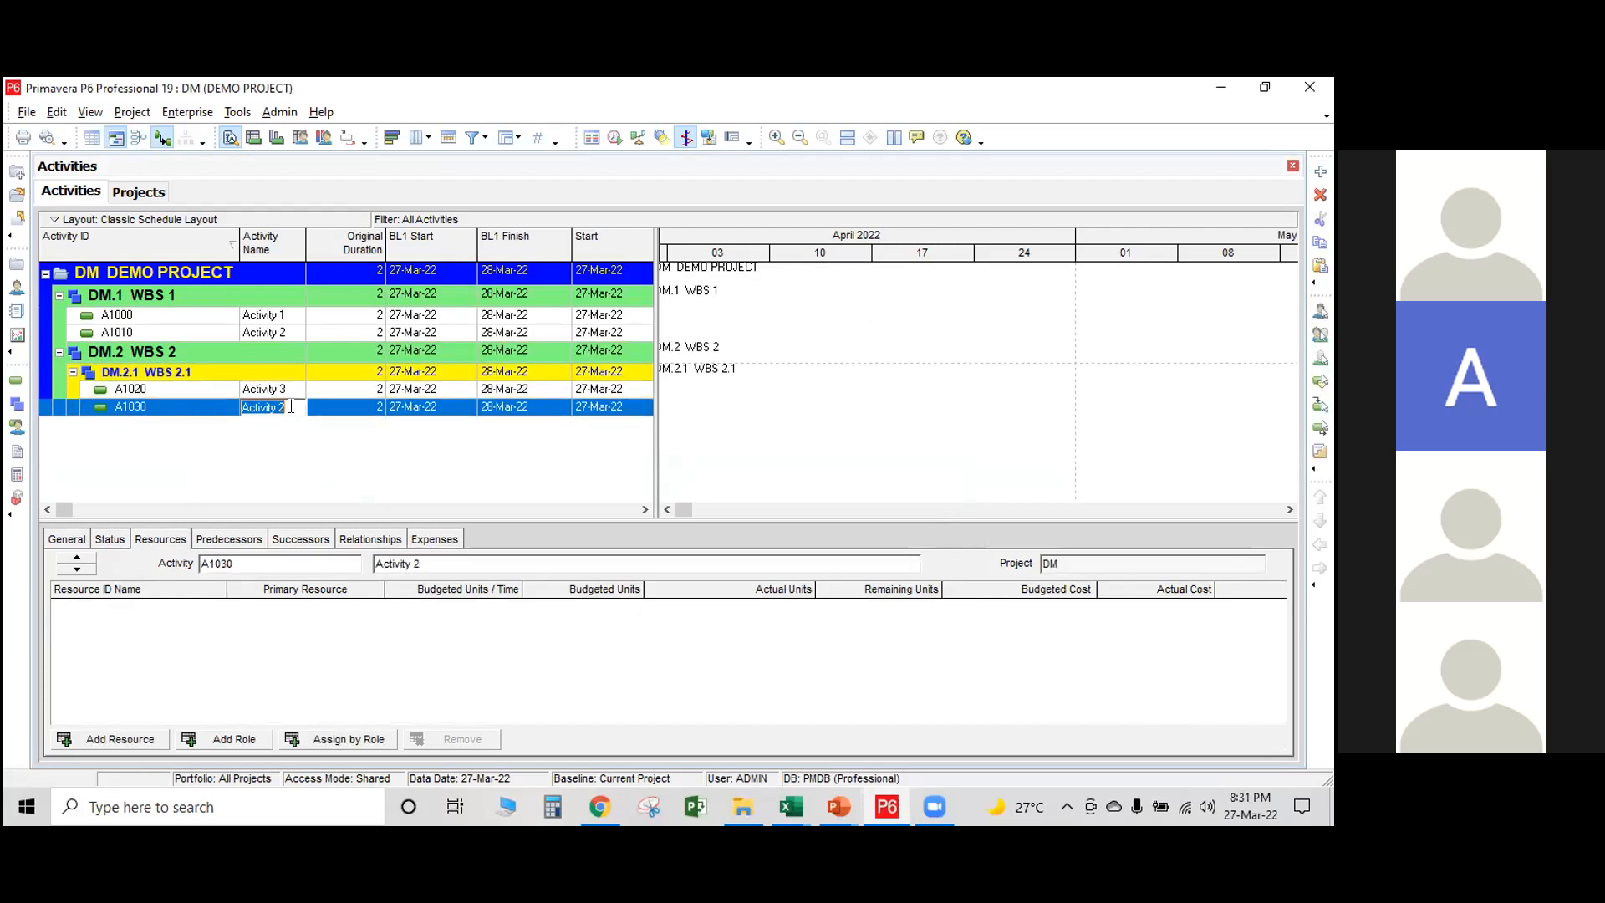
double_click(286, 407)
text(4)
click(326, 505)
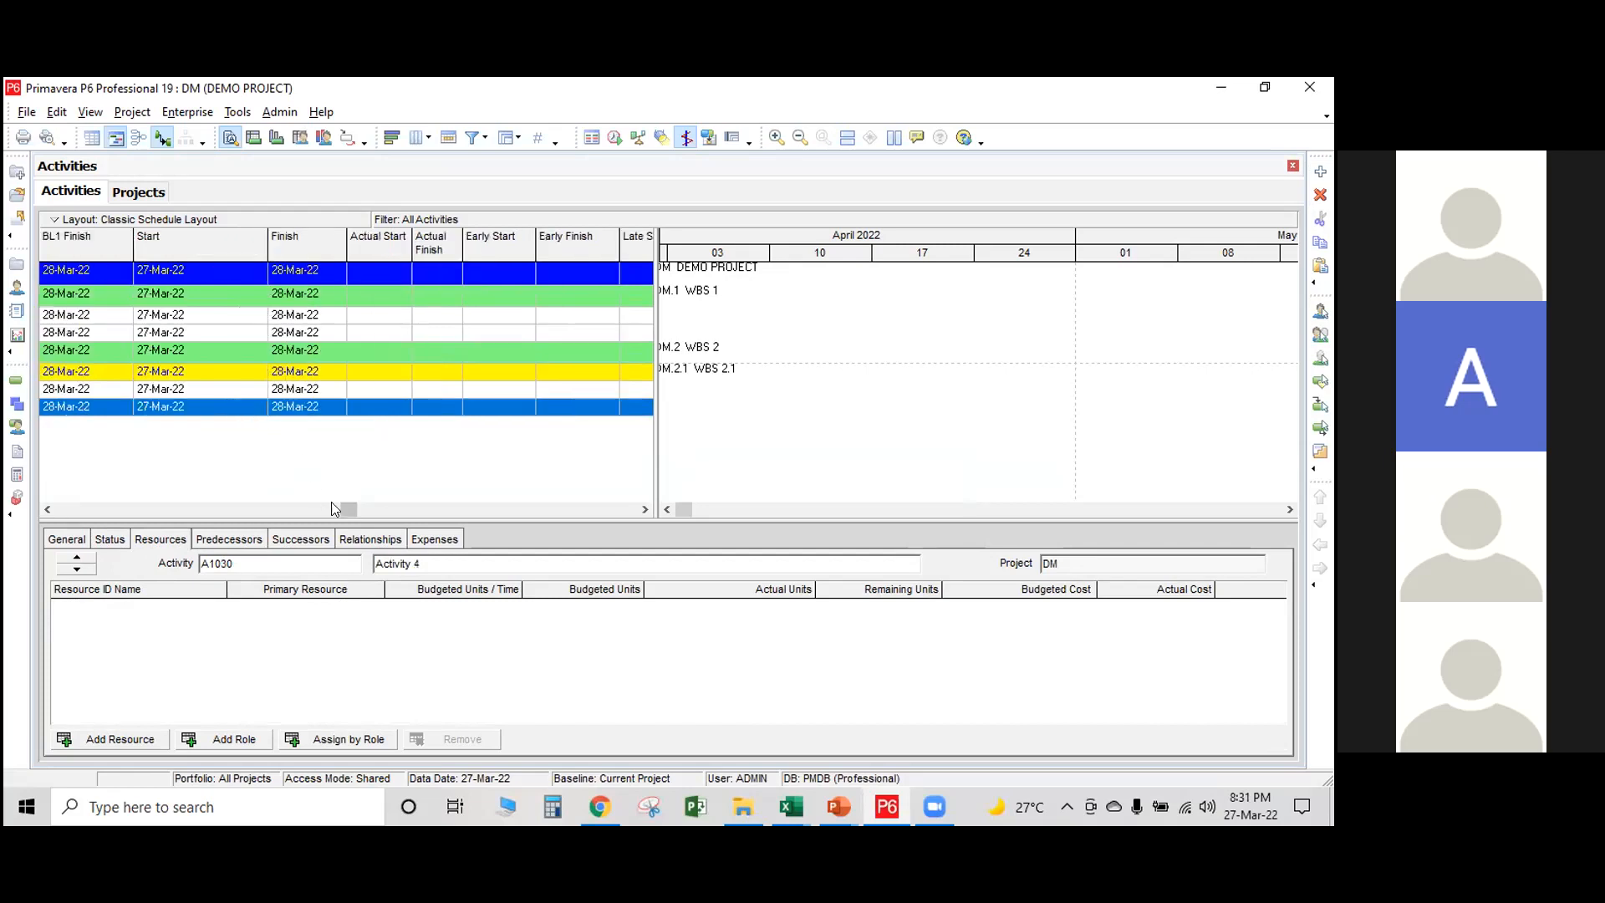
drag(343, 509, 61, 505)
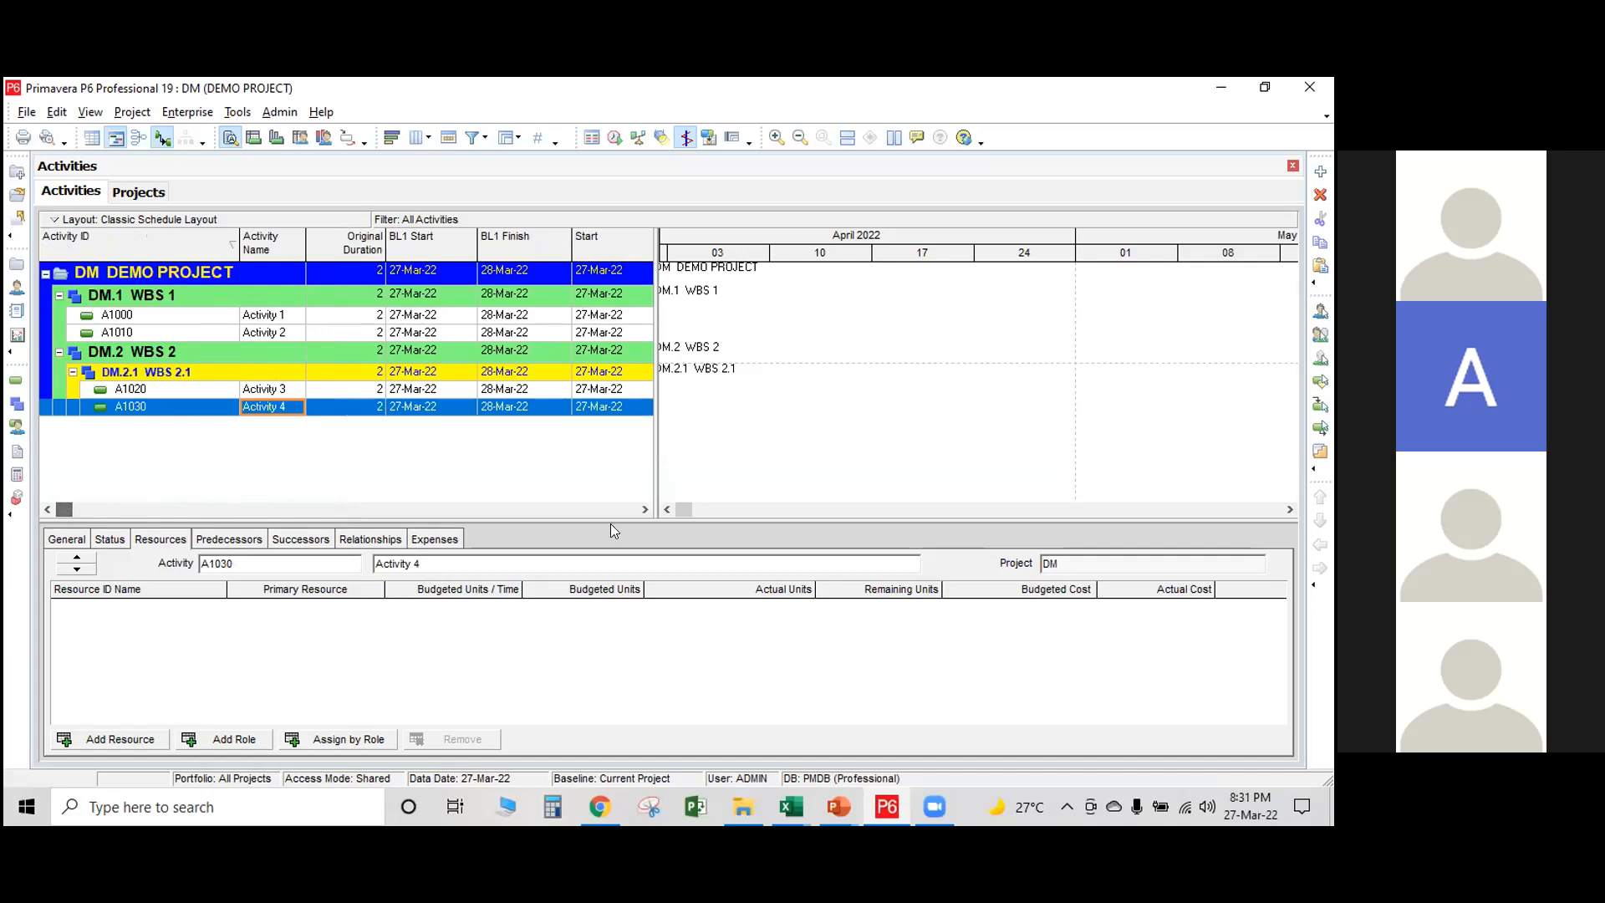
Set the original durations to 5 for Activity 1, 10 for Activity 2, 8 for Activity 3 and 9 for Activity 4.
click(667, 510)
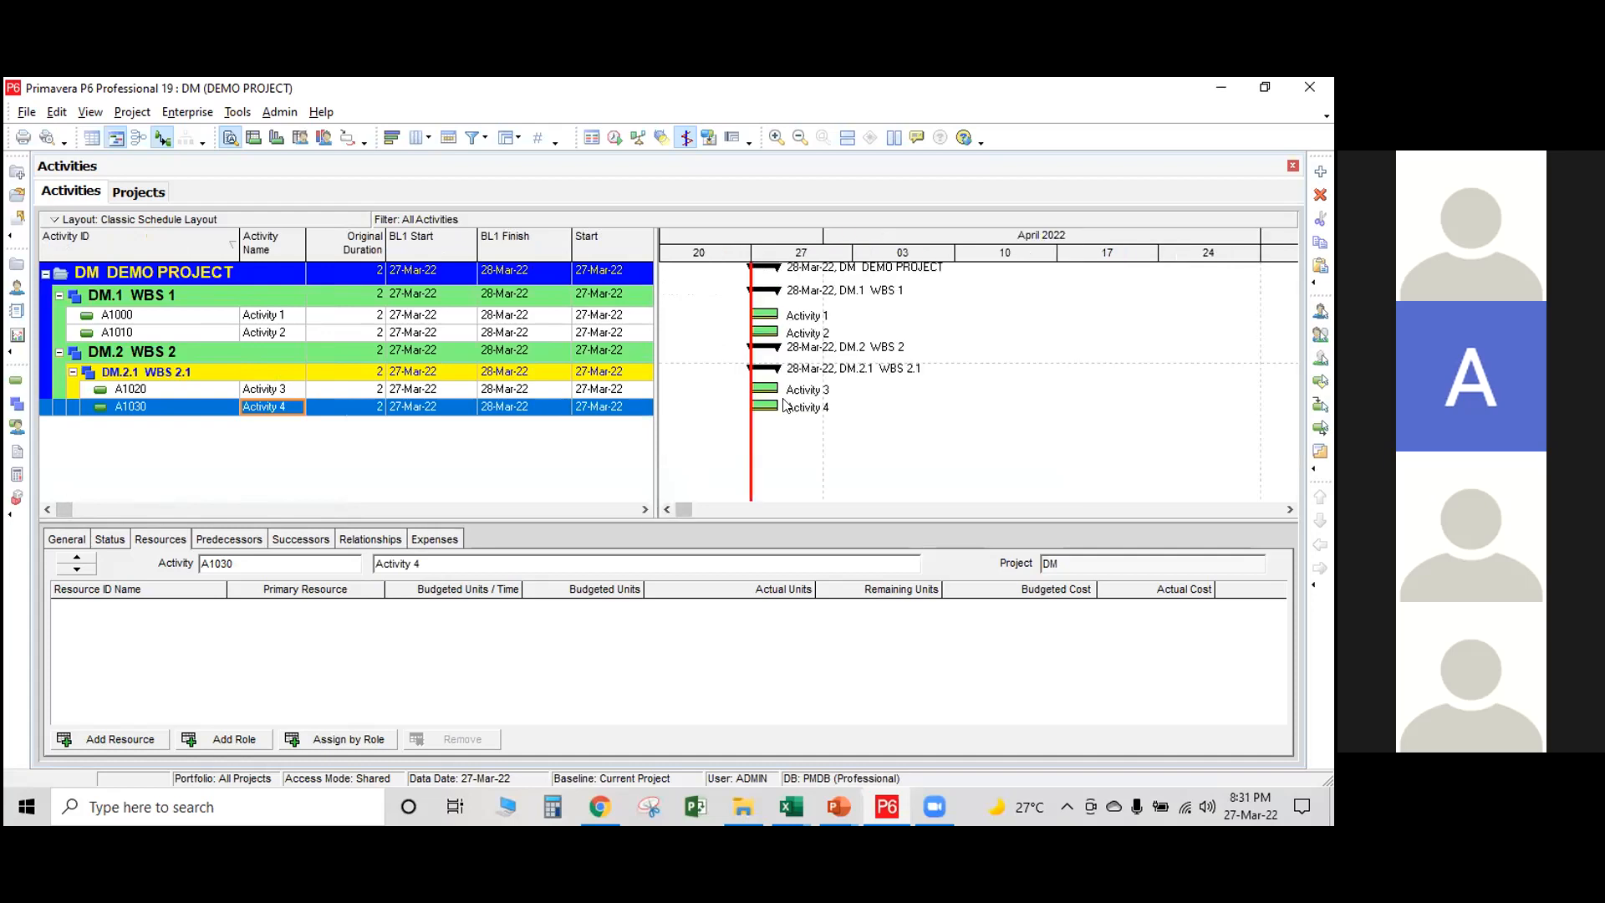
drag(838, 254, 991, 265)
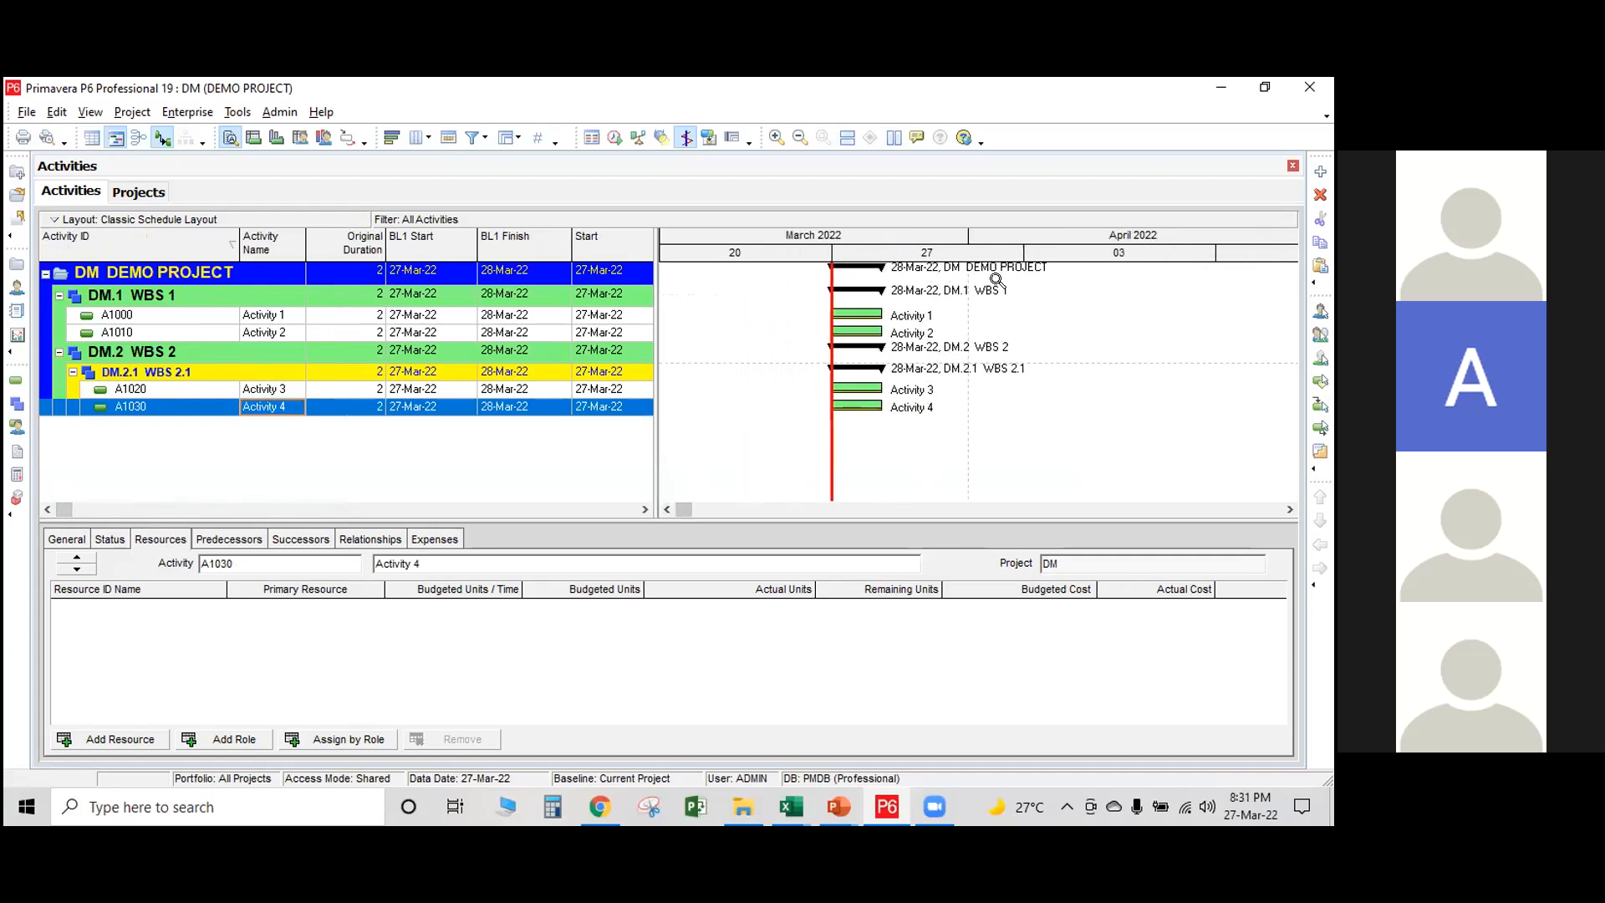
click(370, 315)
text(5)
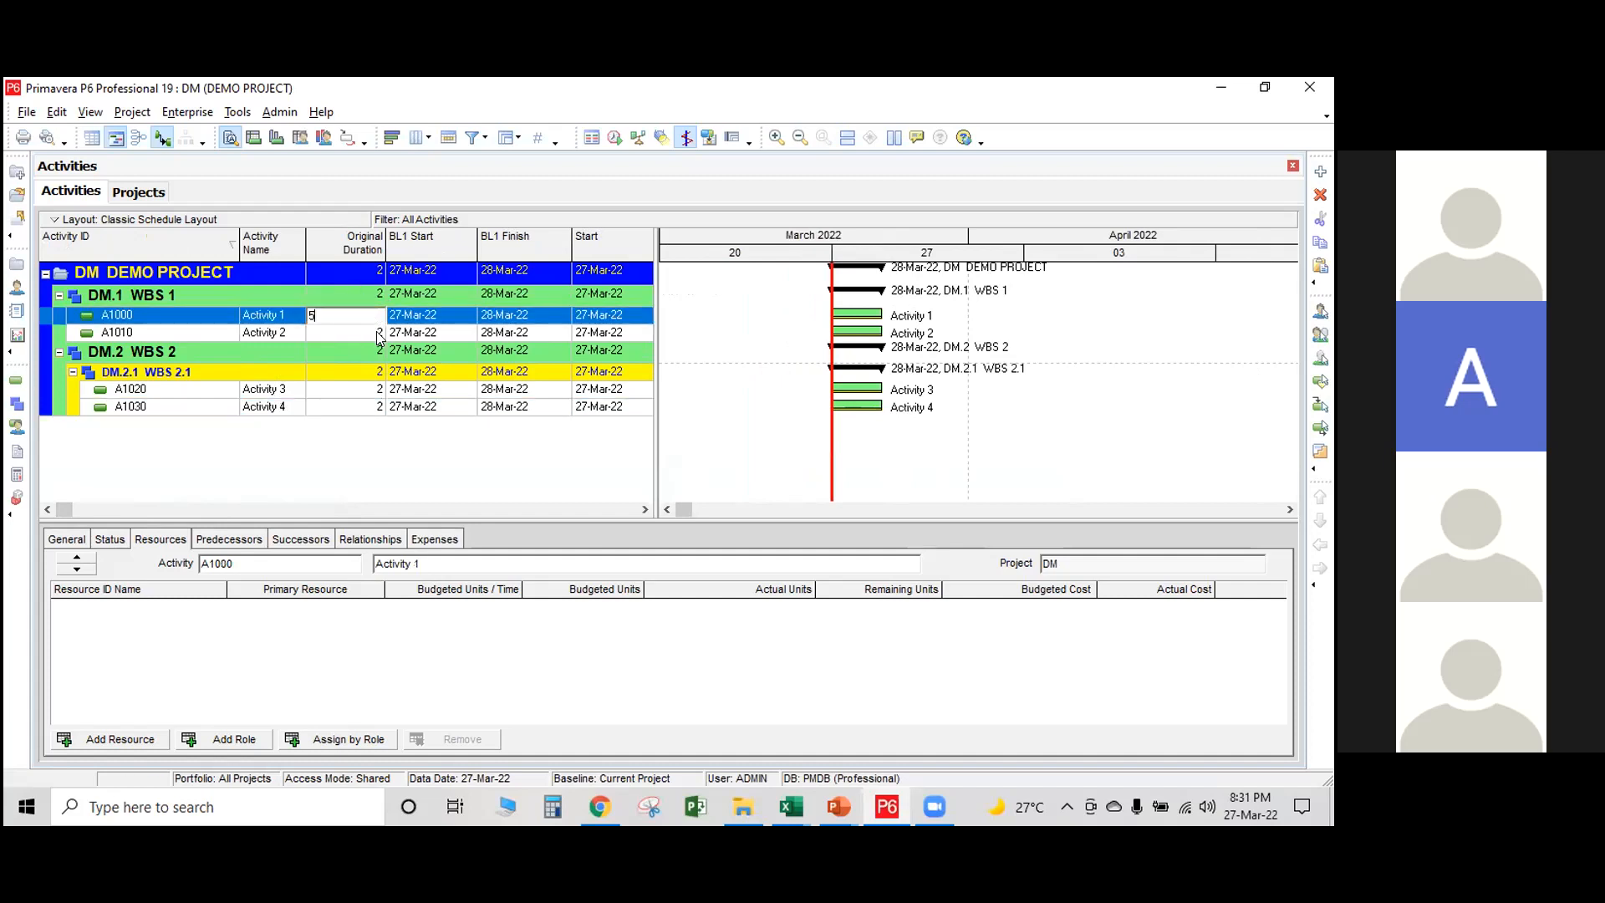
click(374, 337)
text(1)
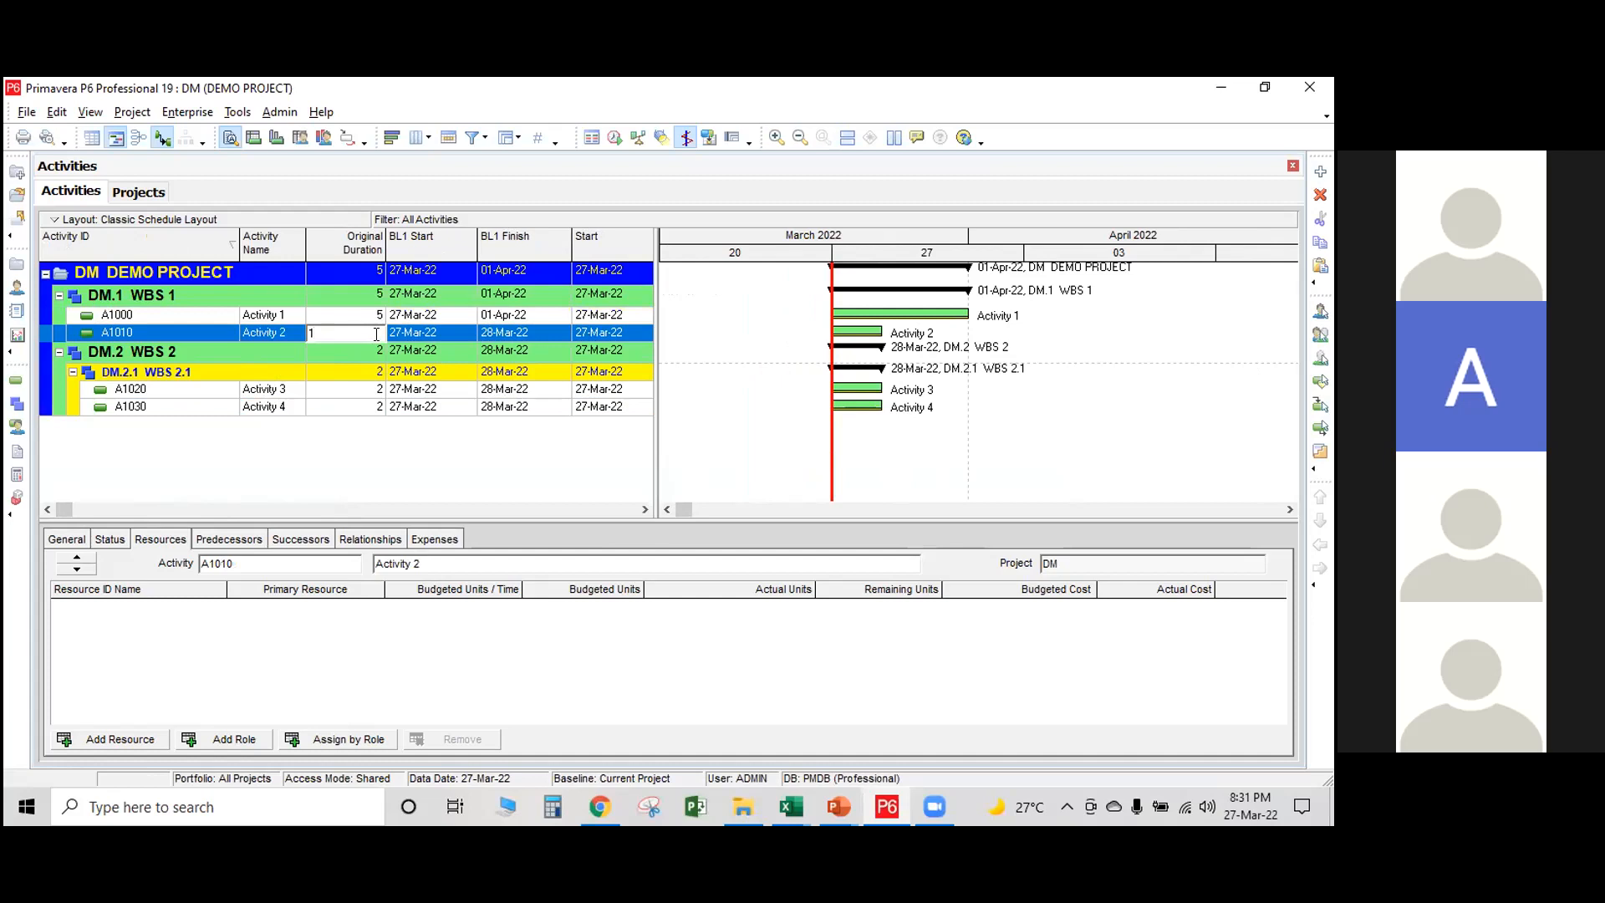
text(0)
click(373, 390)
text(8)
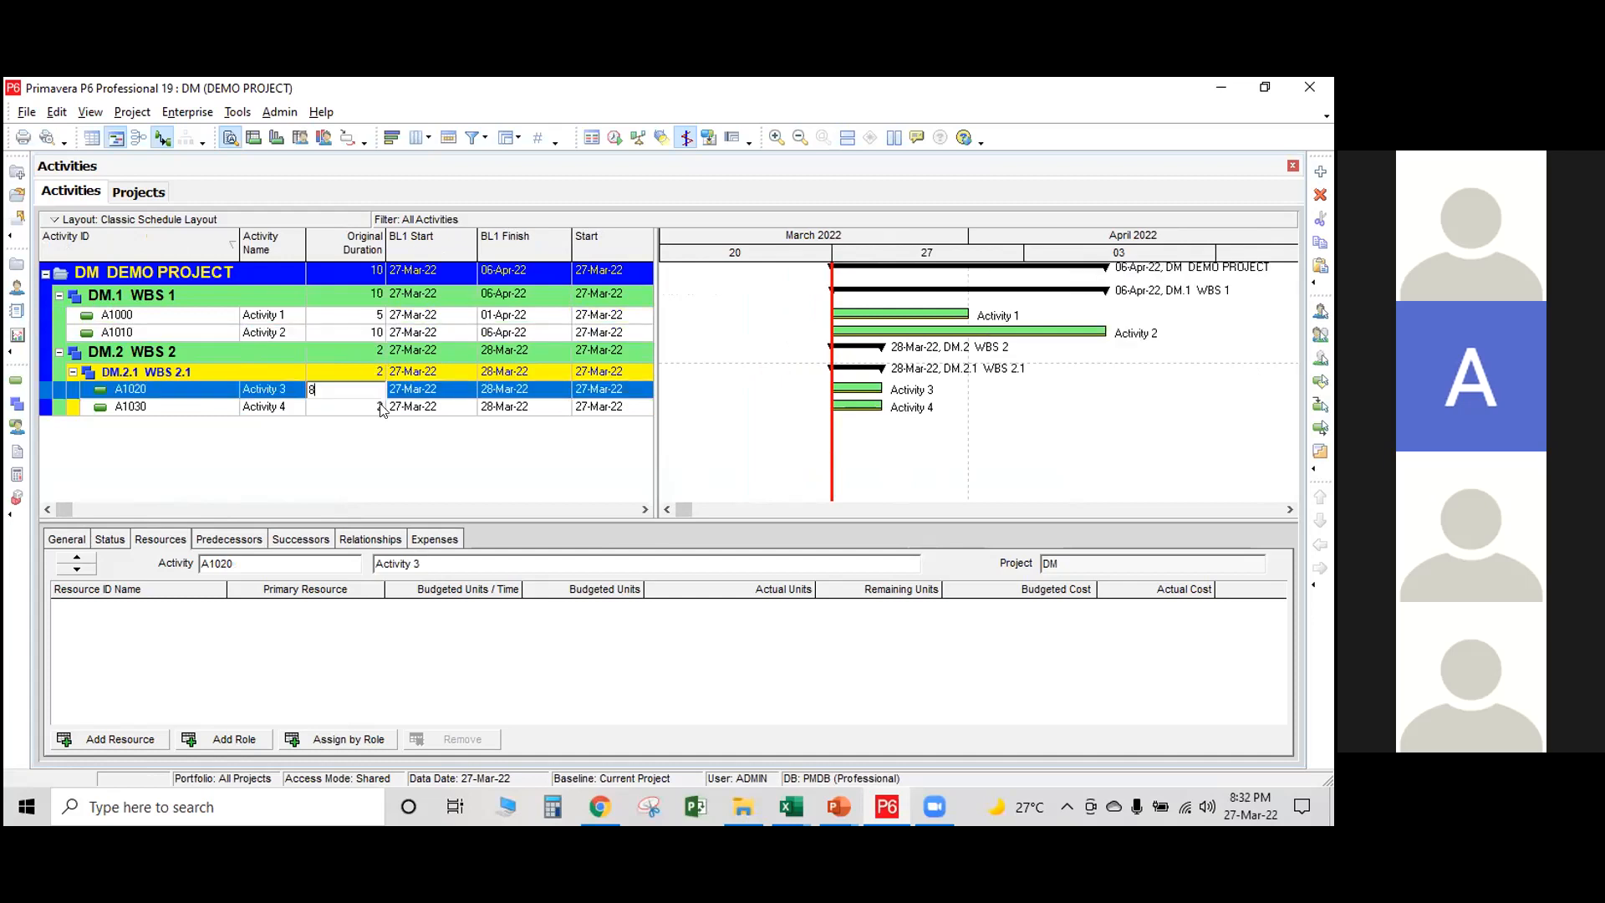
click(381, 410)
text(9)
key(Return)
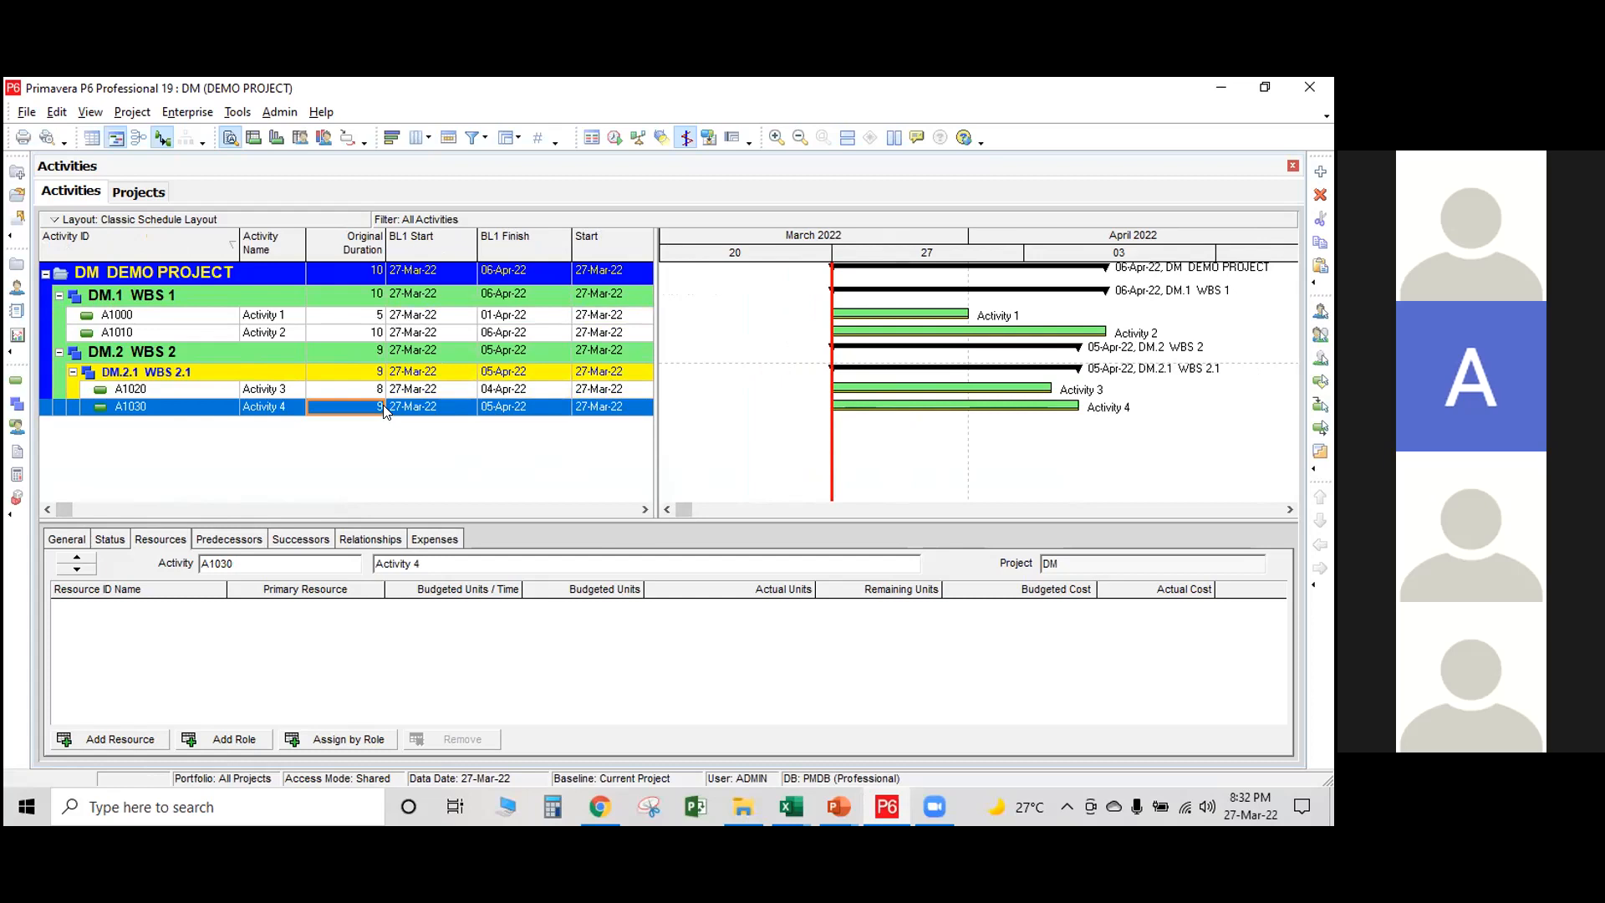
Examine Activity 1's successor and predecessor details, ending on the combined relationships view.
click(436, 316)
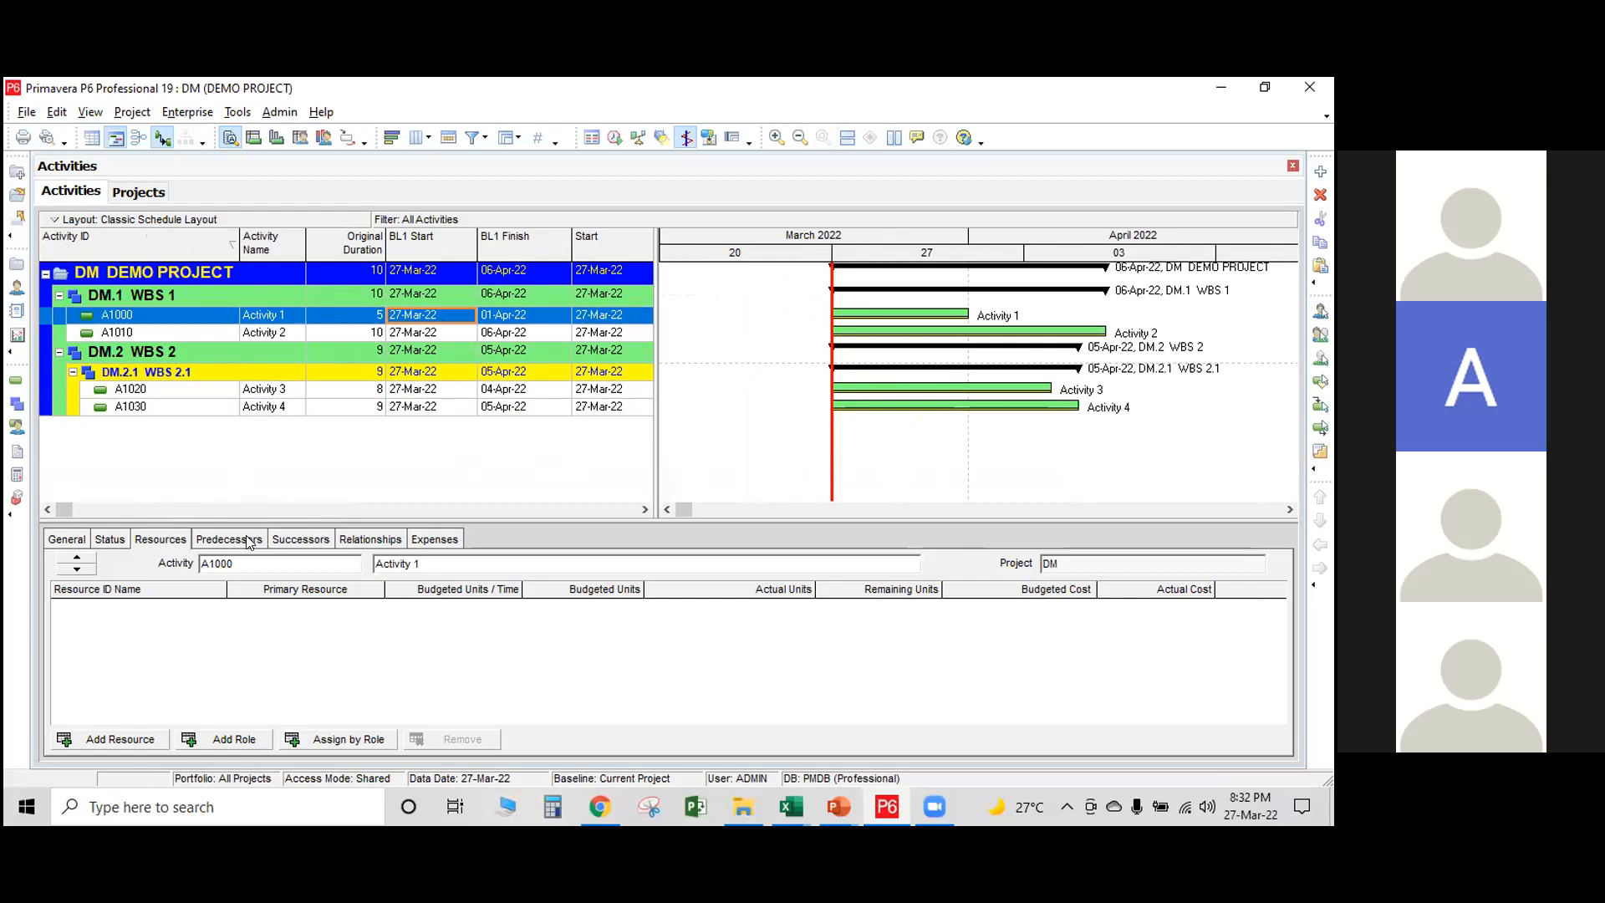
click(326, 541)
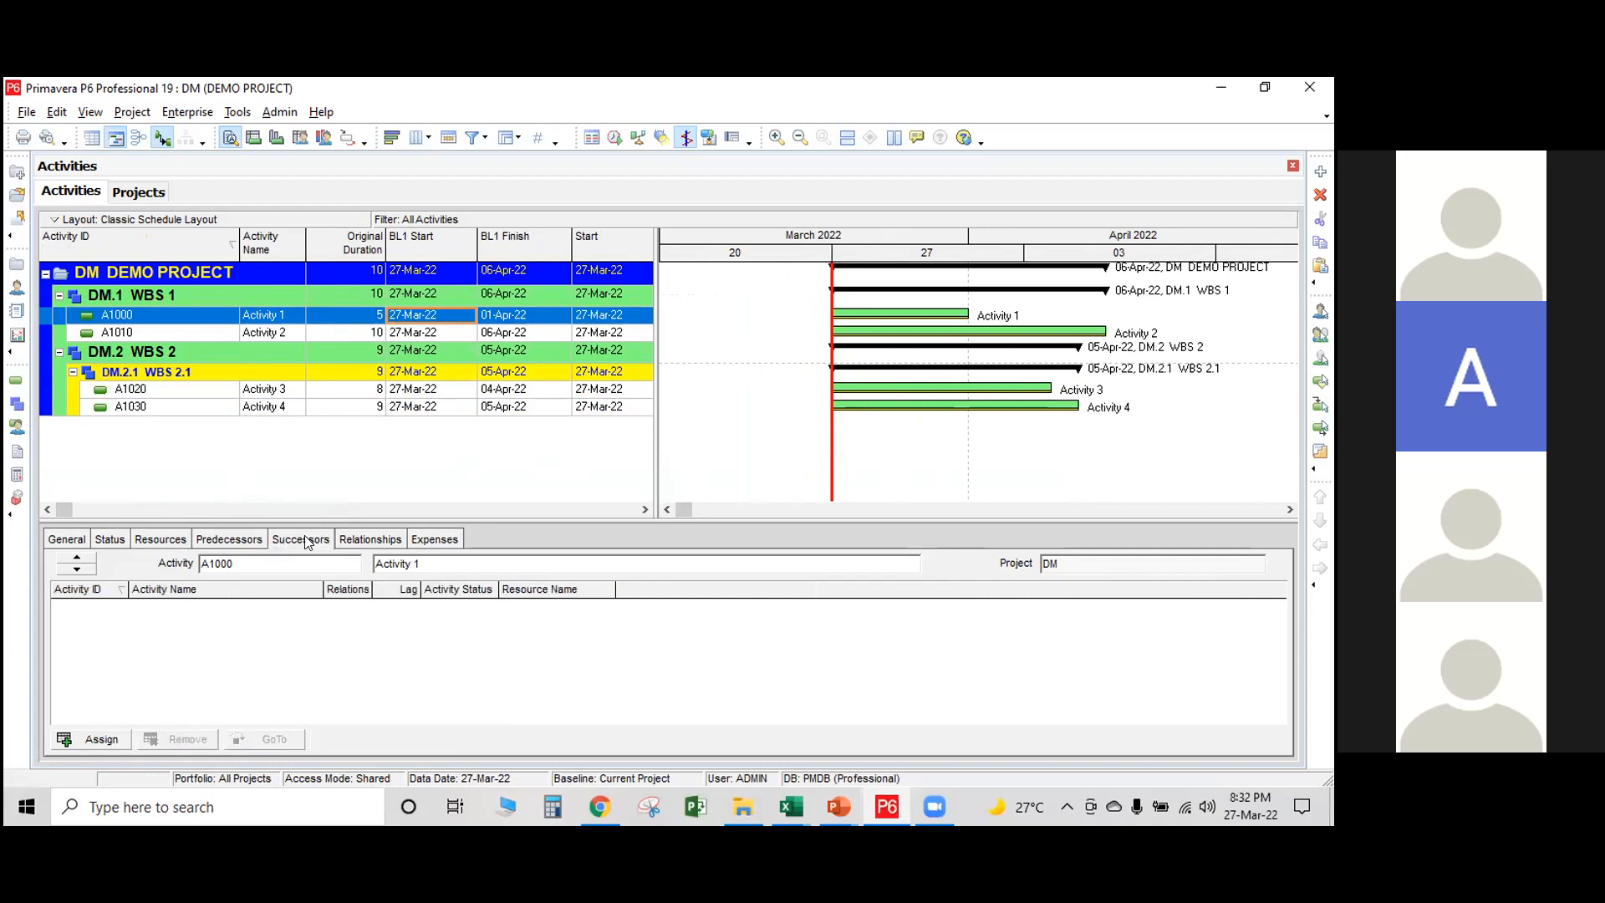
click(246, 540)
click(286, 535)
click(233, 537)
click(284, 542)
click(373, 542)
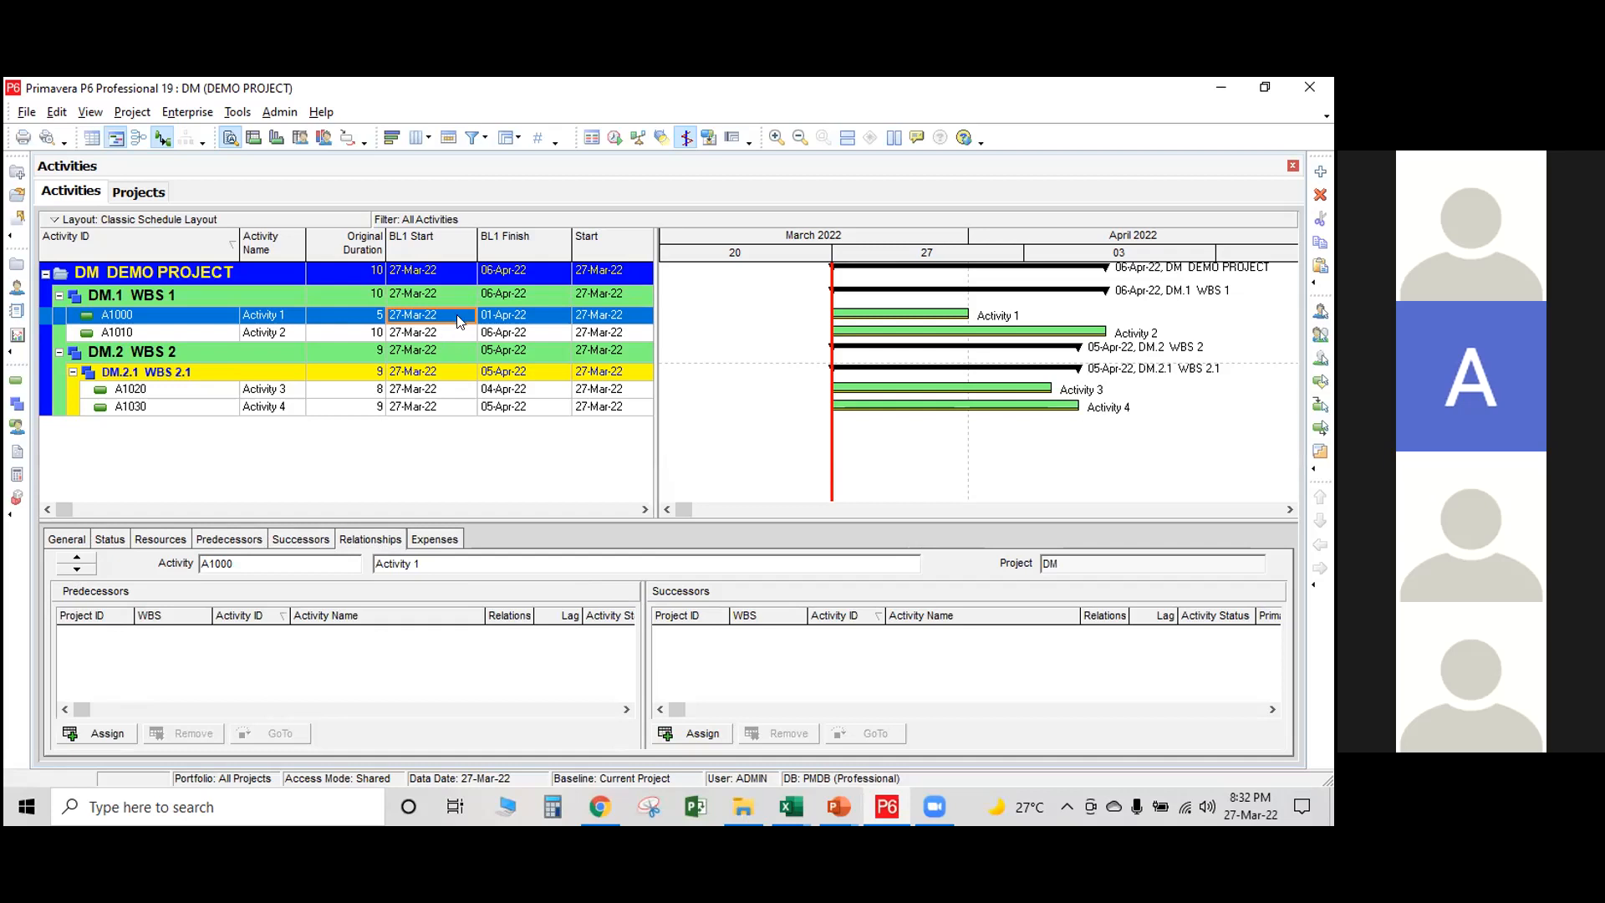
Assign Activity 2 as the successor of Activity 1.
click(703, 734)
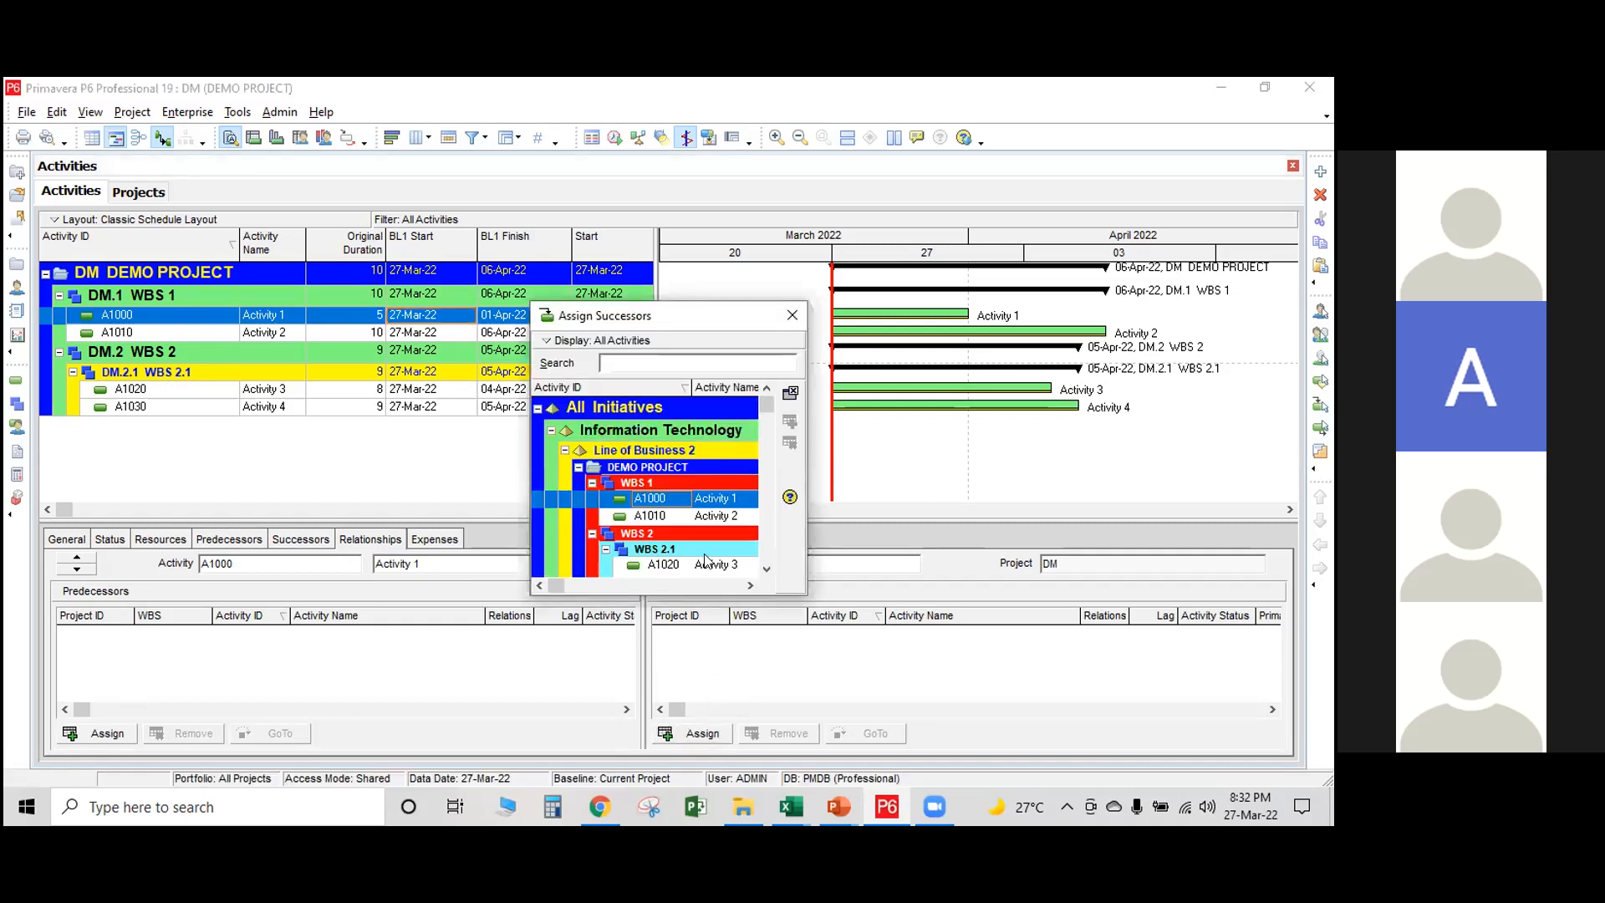
click(719, 516)
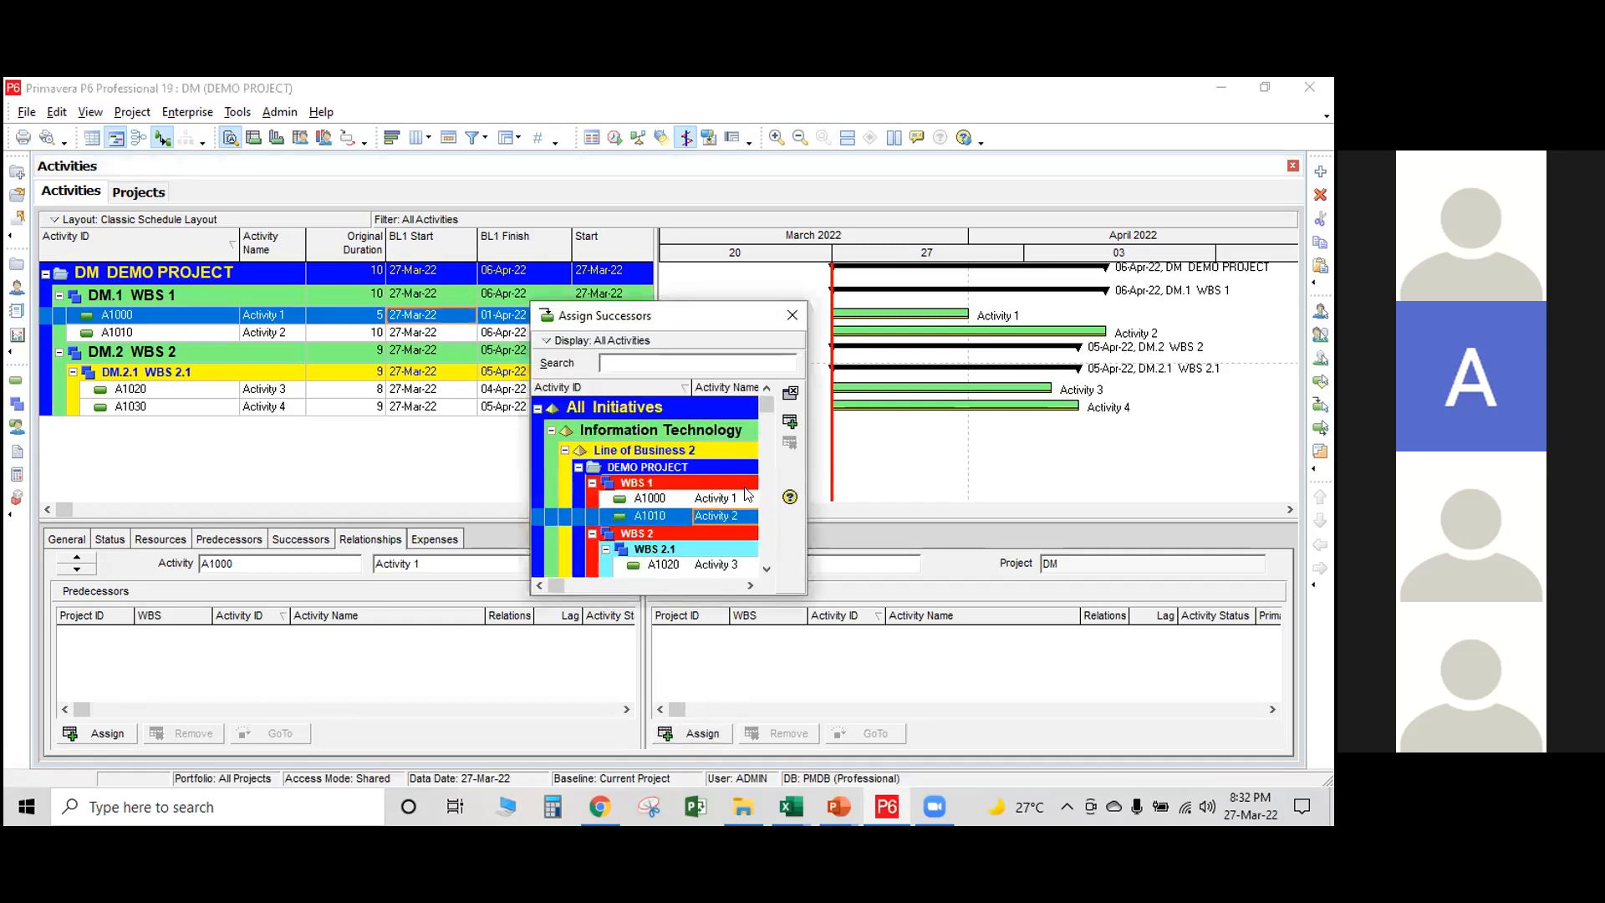
click(790, 420)
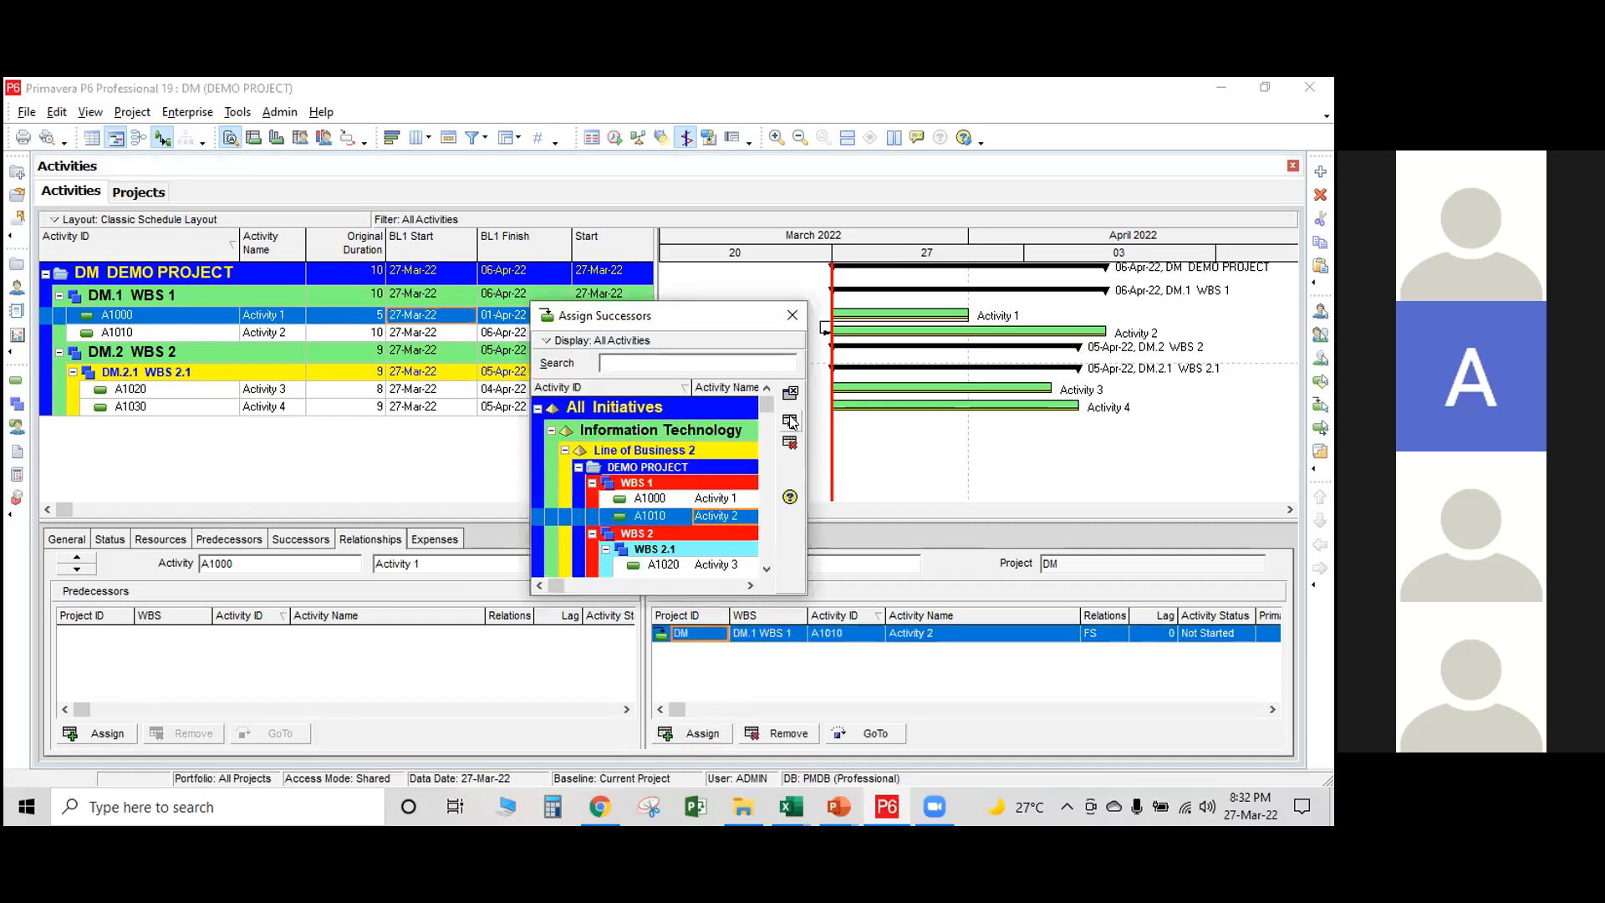
click(792, 316)
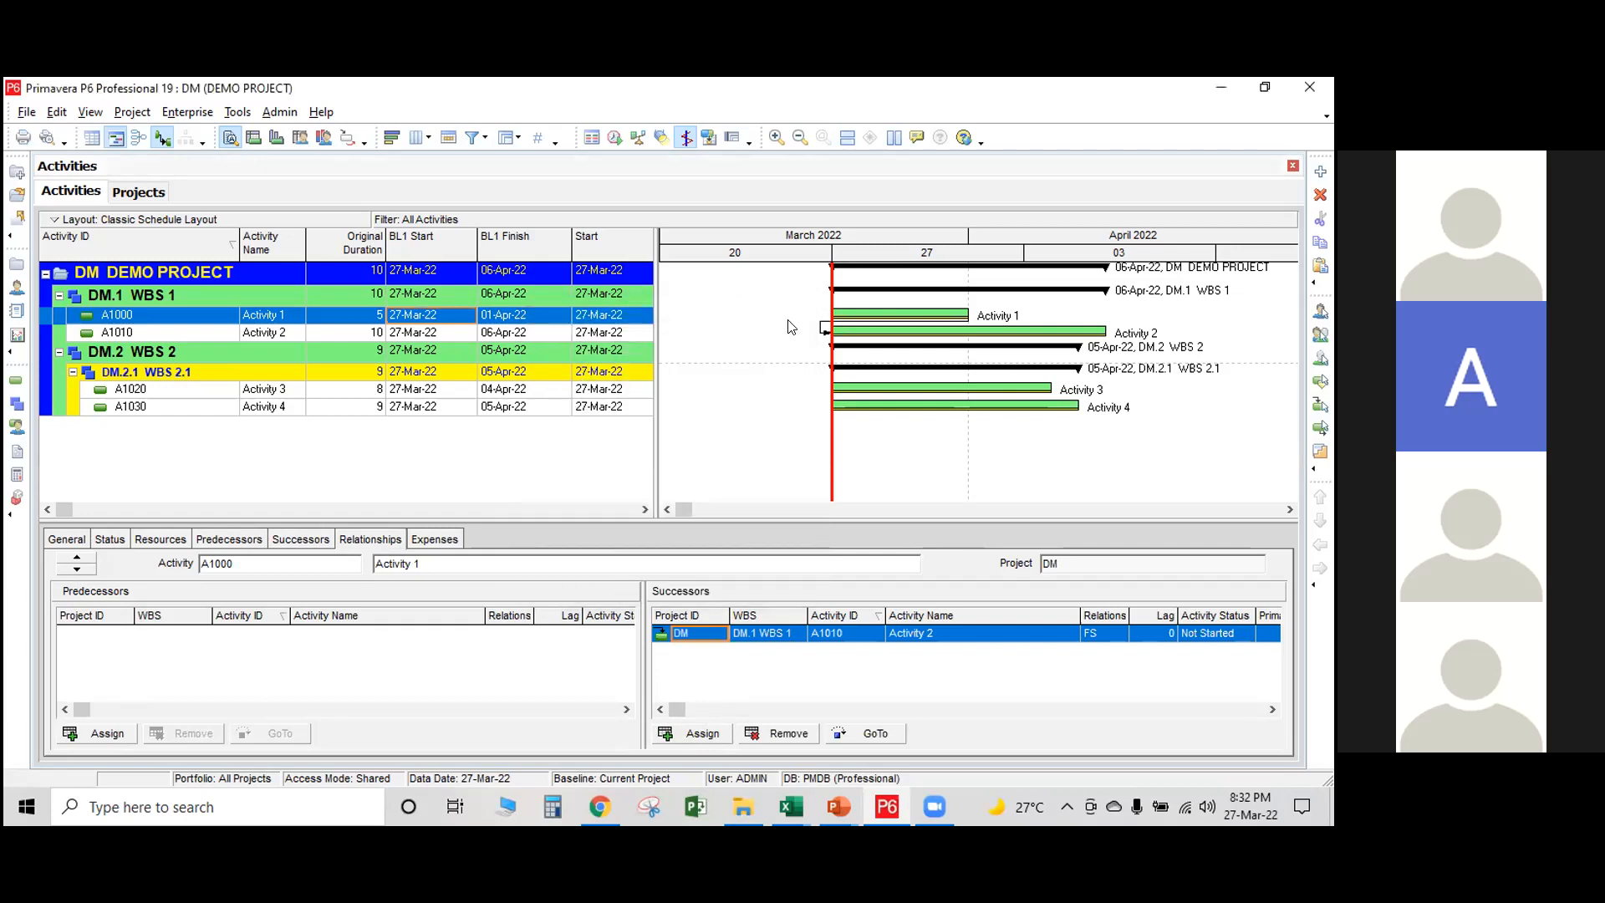
Assign Activity 3 as the successor of Activity 2.
click(541, 333)
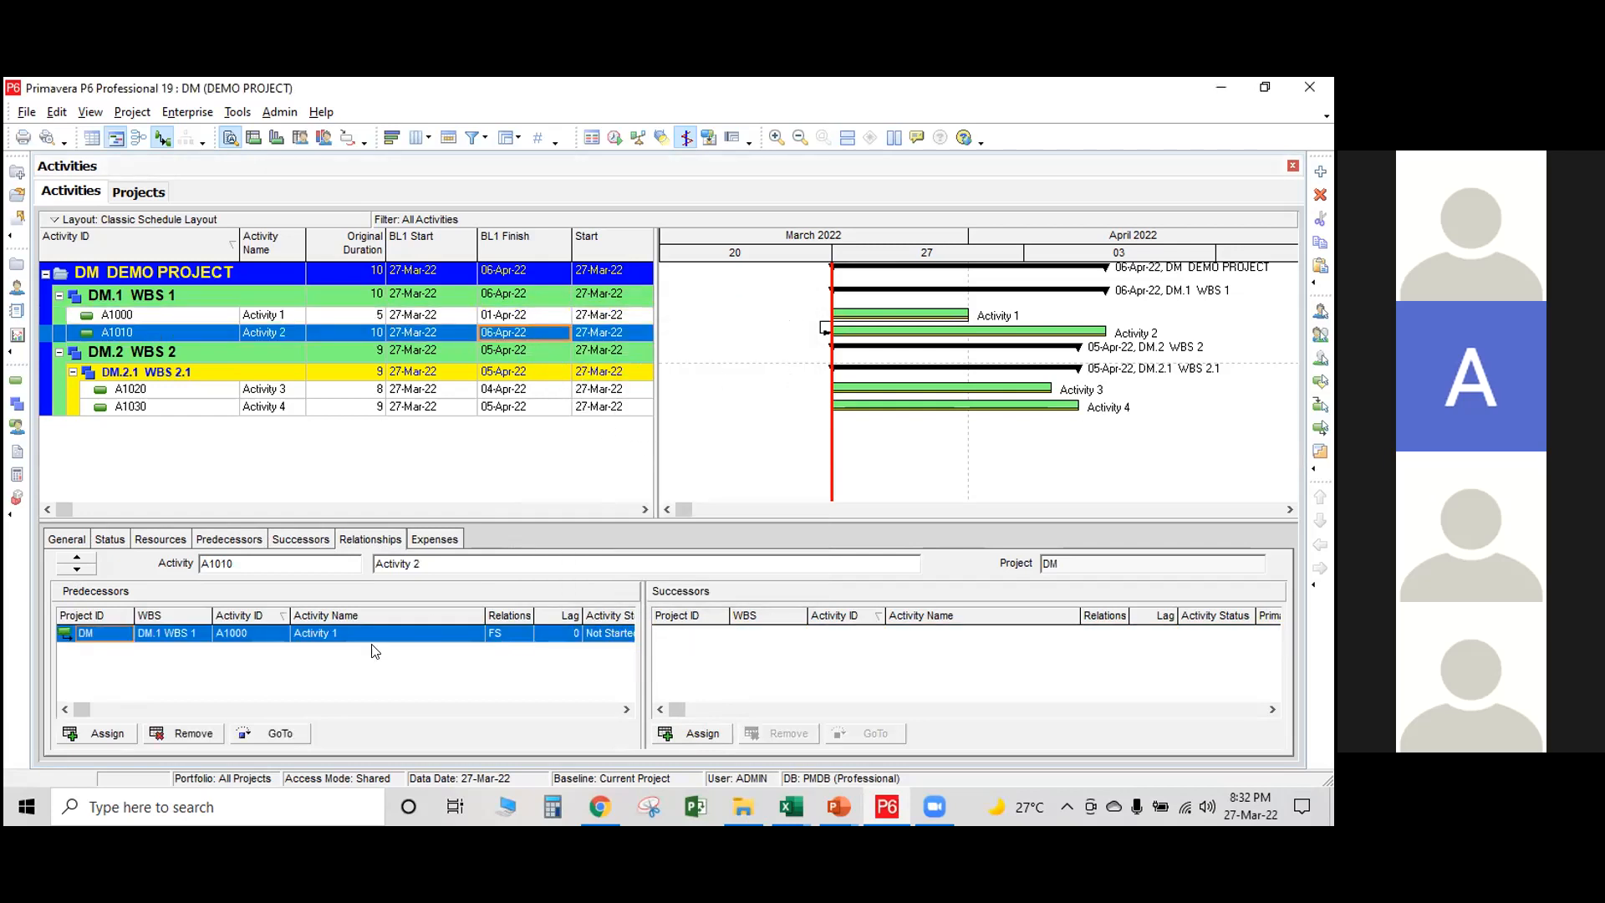
click(701, 736)
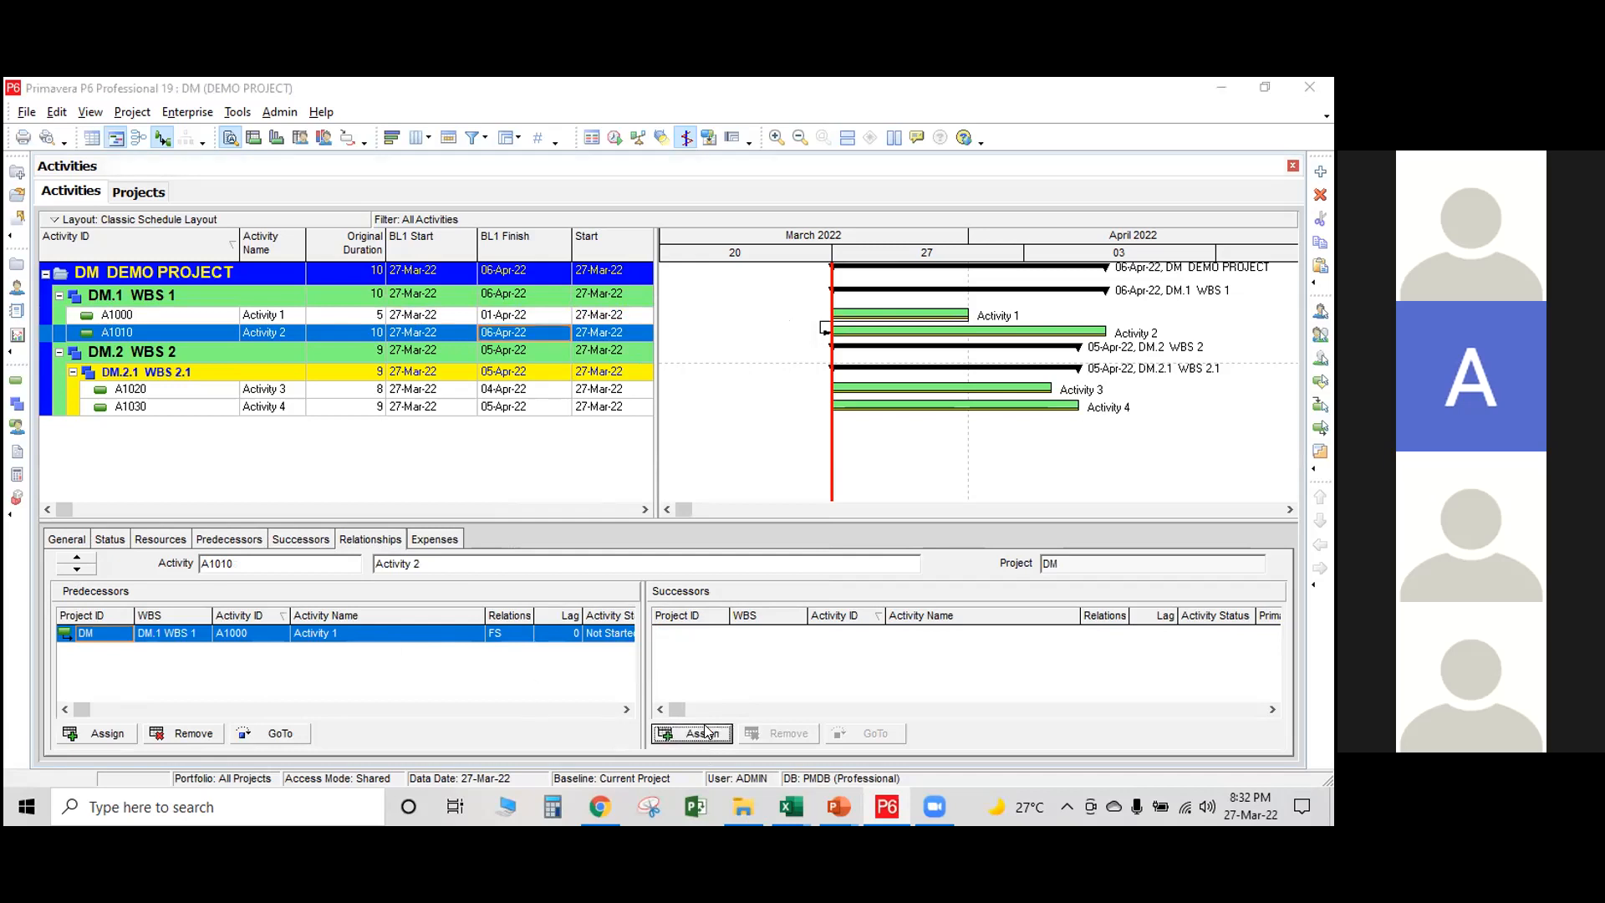
click(719, 564)
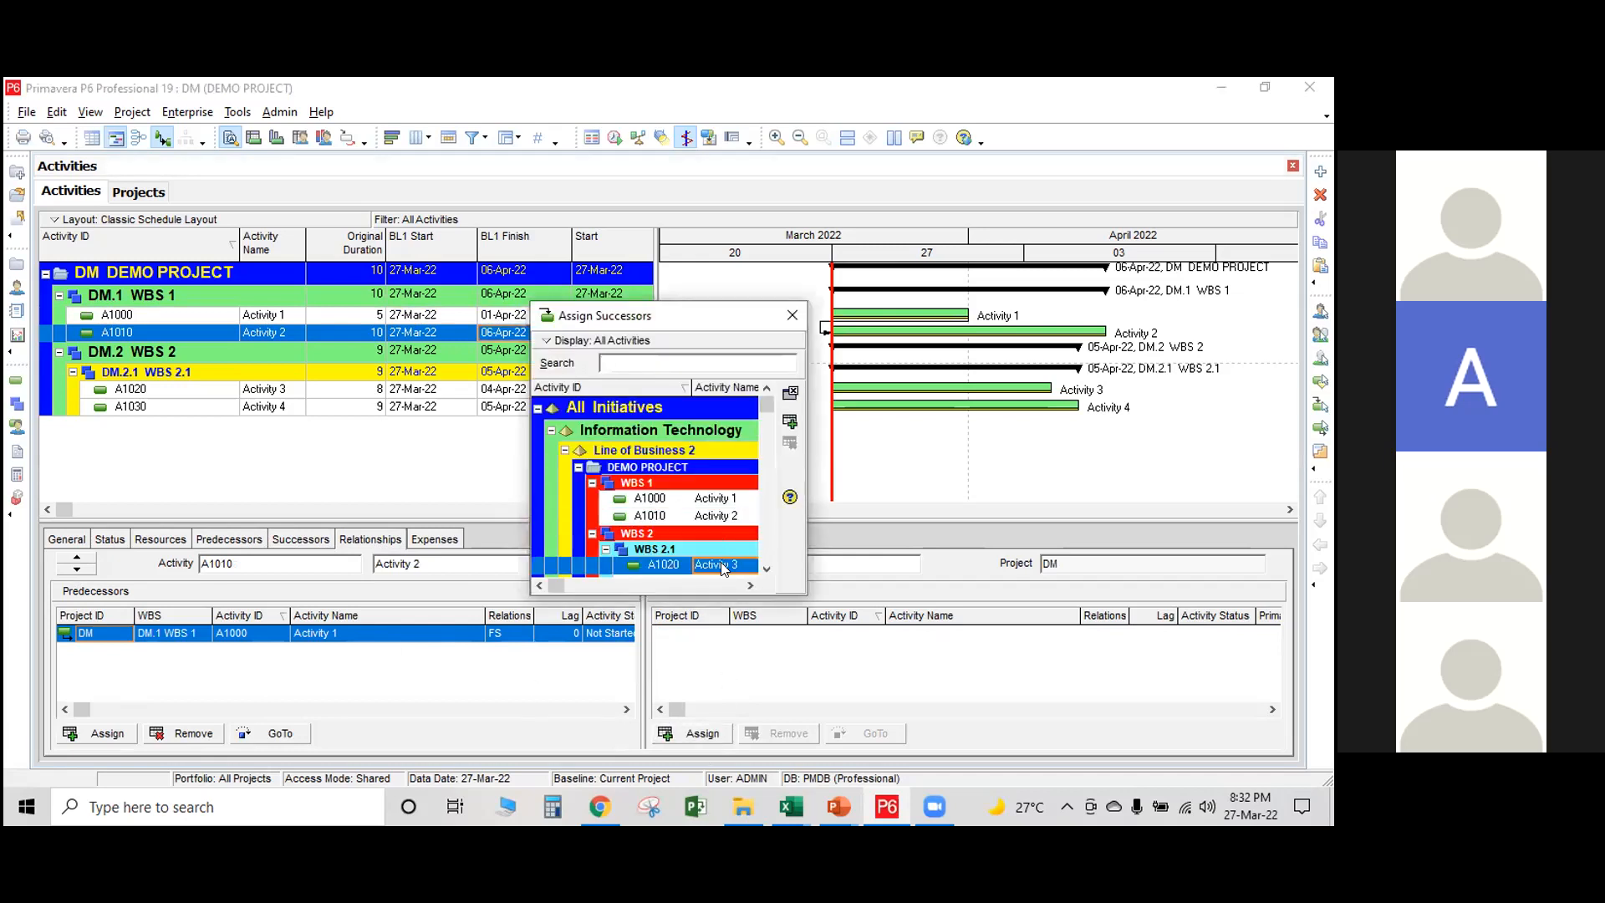
click(788, 422)
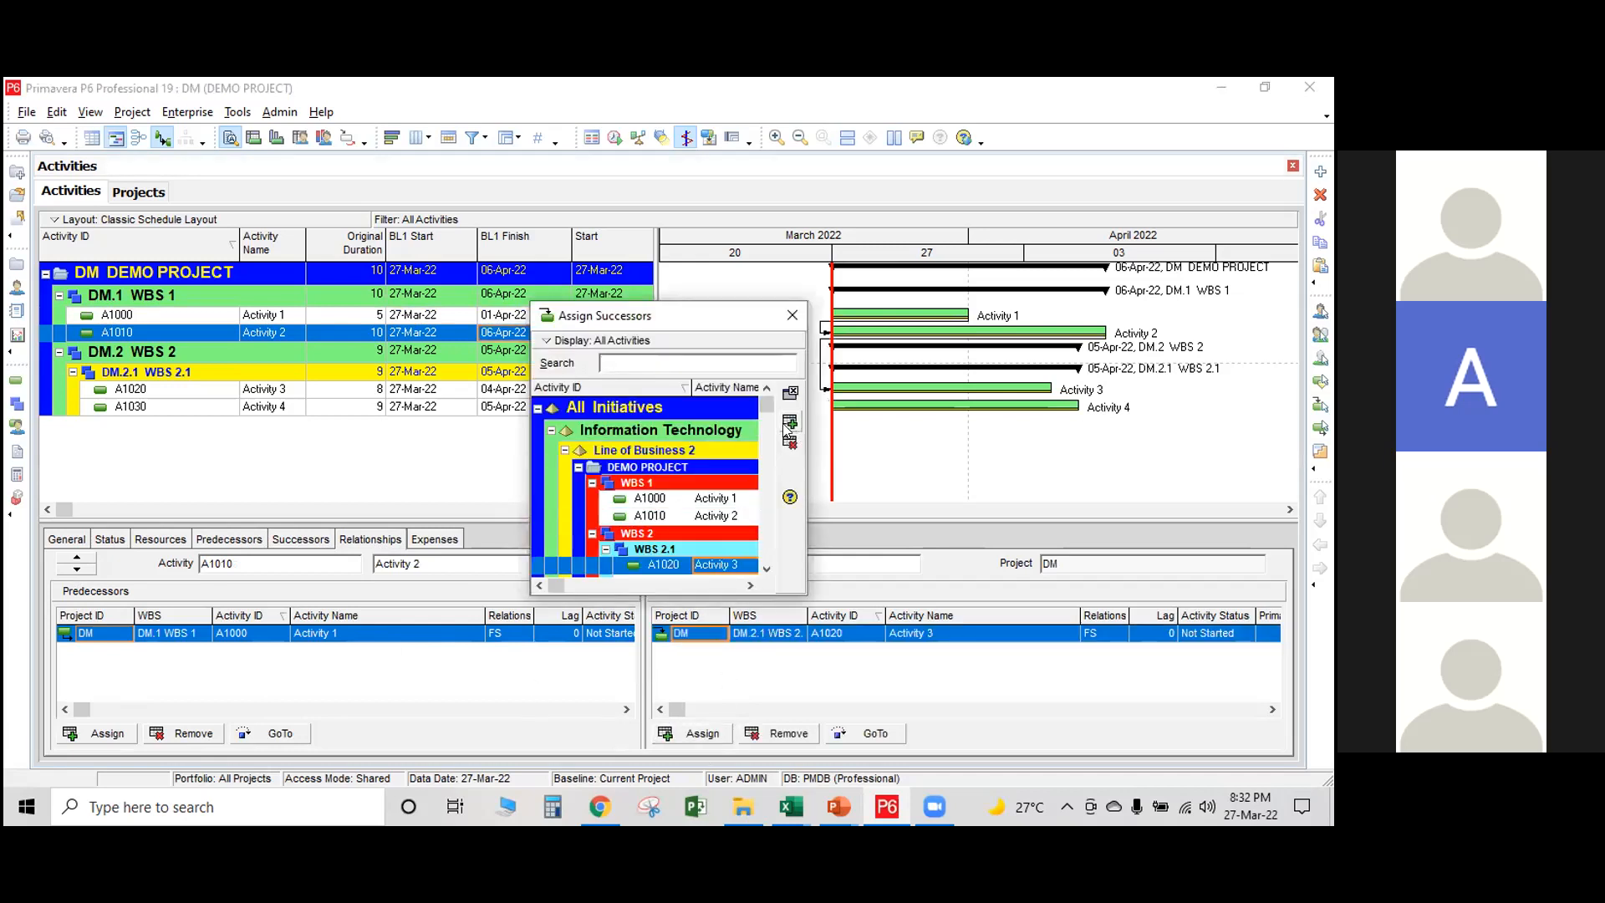
Assign Activity 4 as the successor of Activity 3 and close the successor assignment dialog.
click(459, 389)
scroll(721, 537, down, 1)
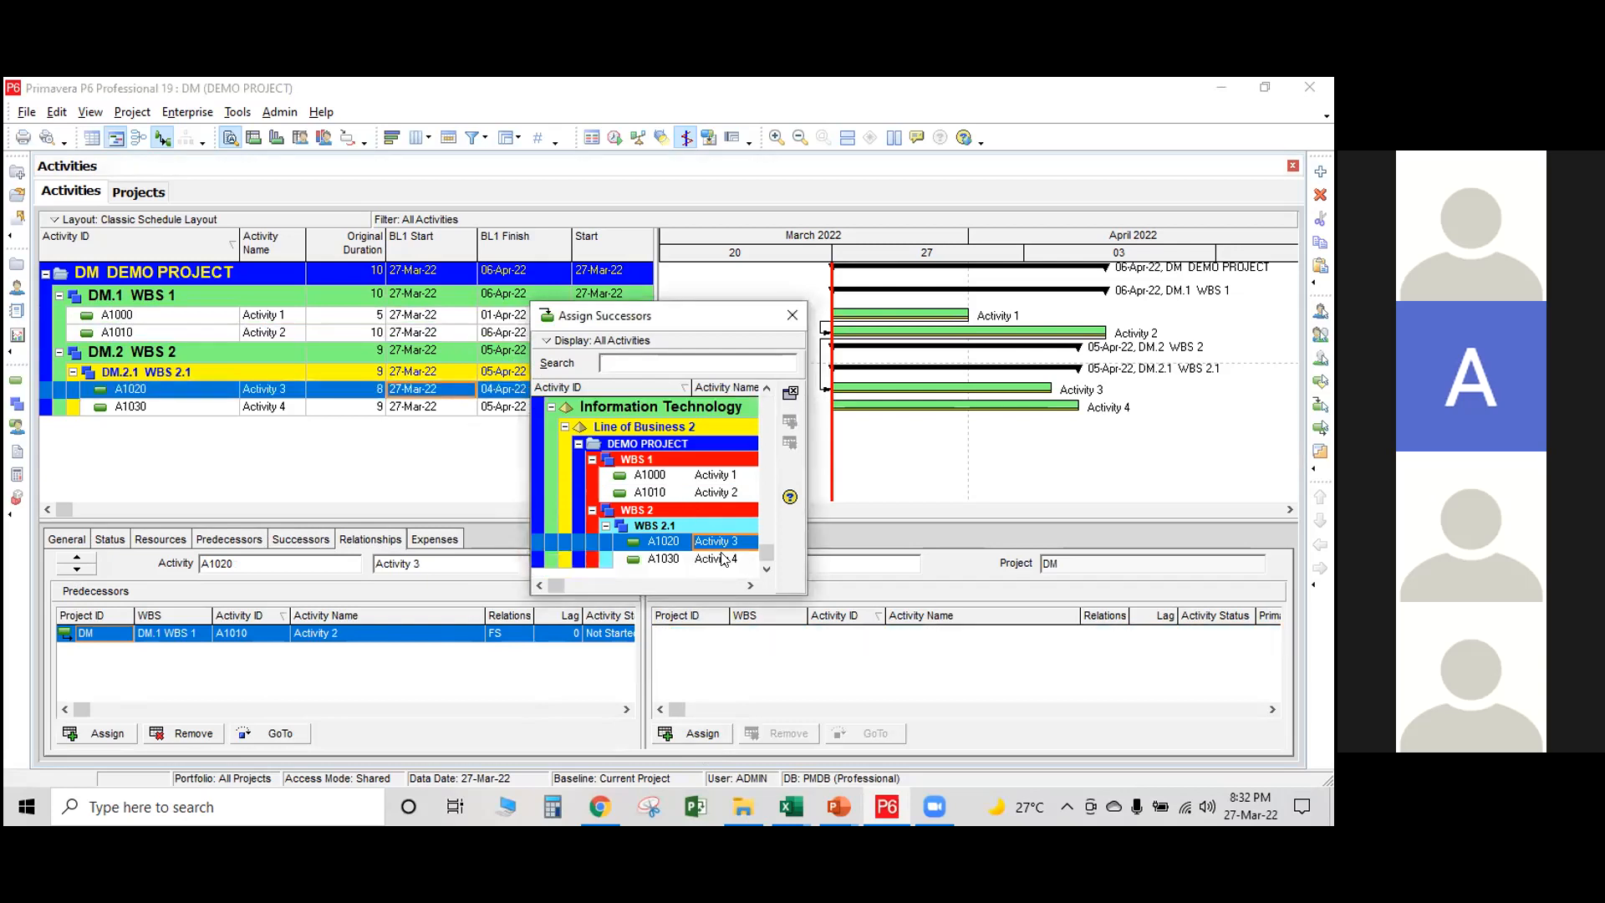
click(725, 559)
click(788, 423)
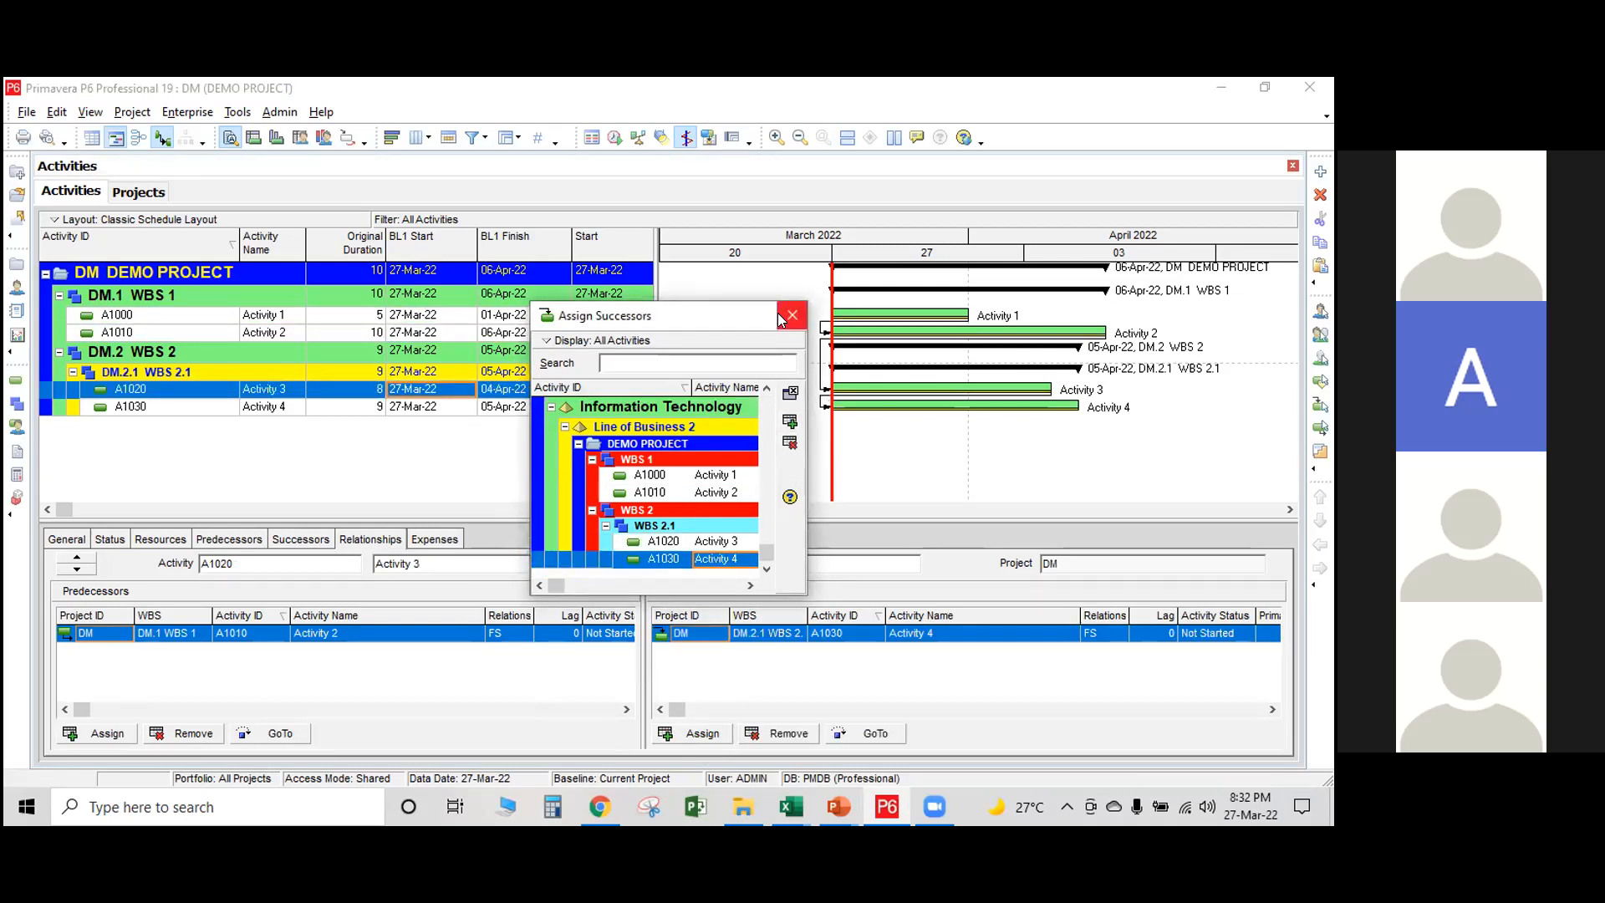
click(793, 314)
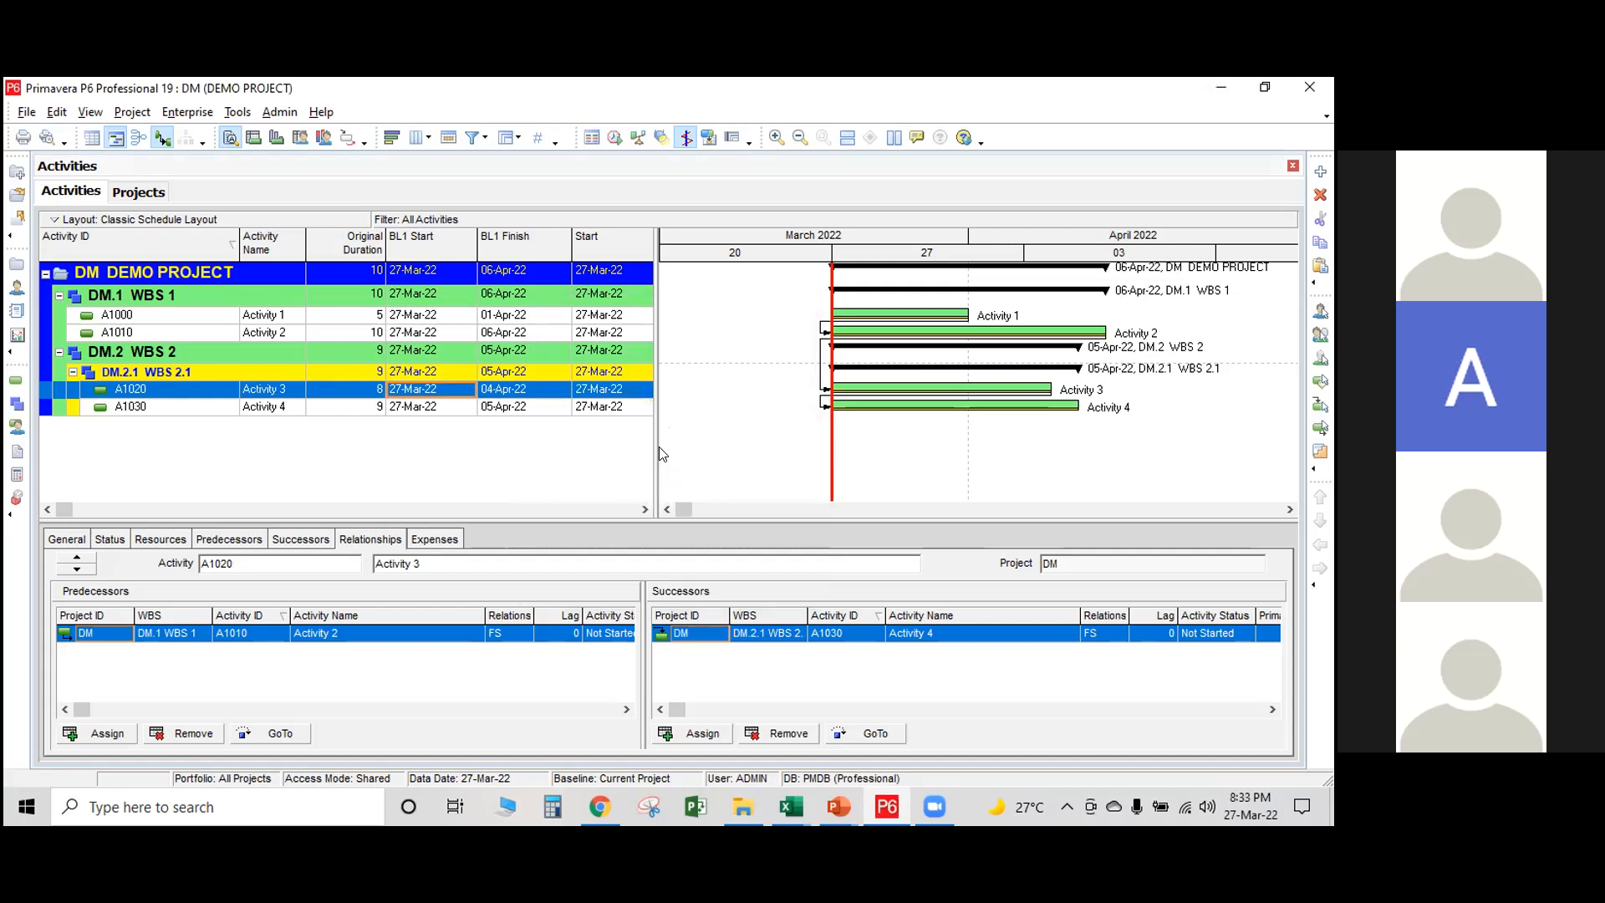
Change the relationship type between Activity 1 and its successor Activity 2 to SS.
click(549, 315)
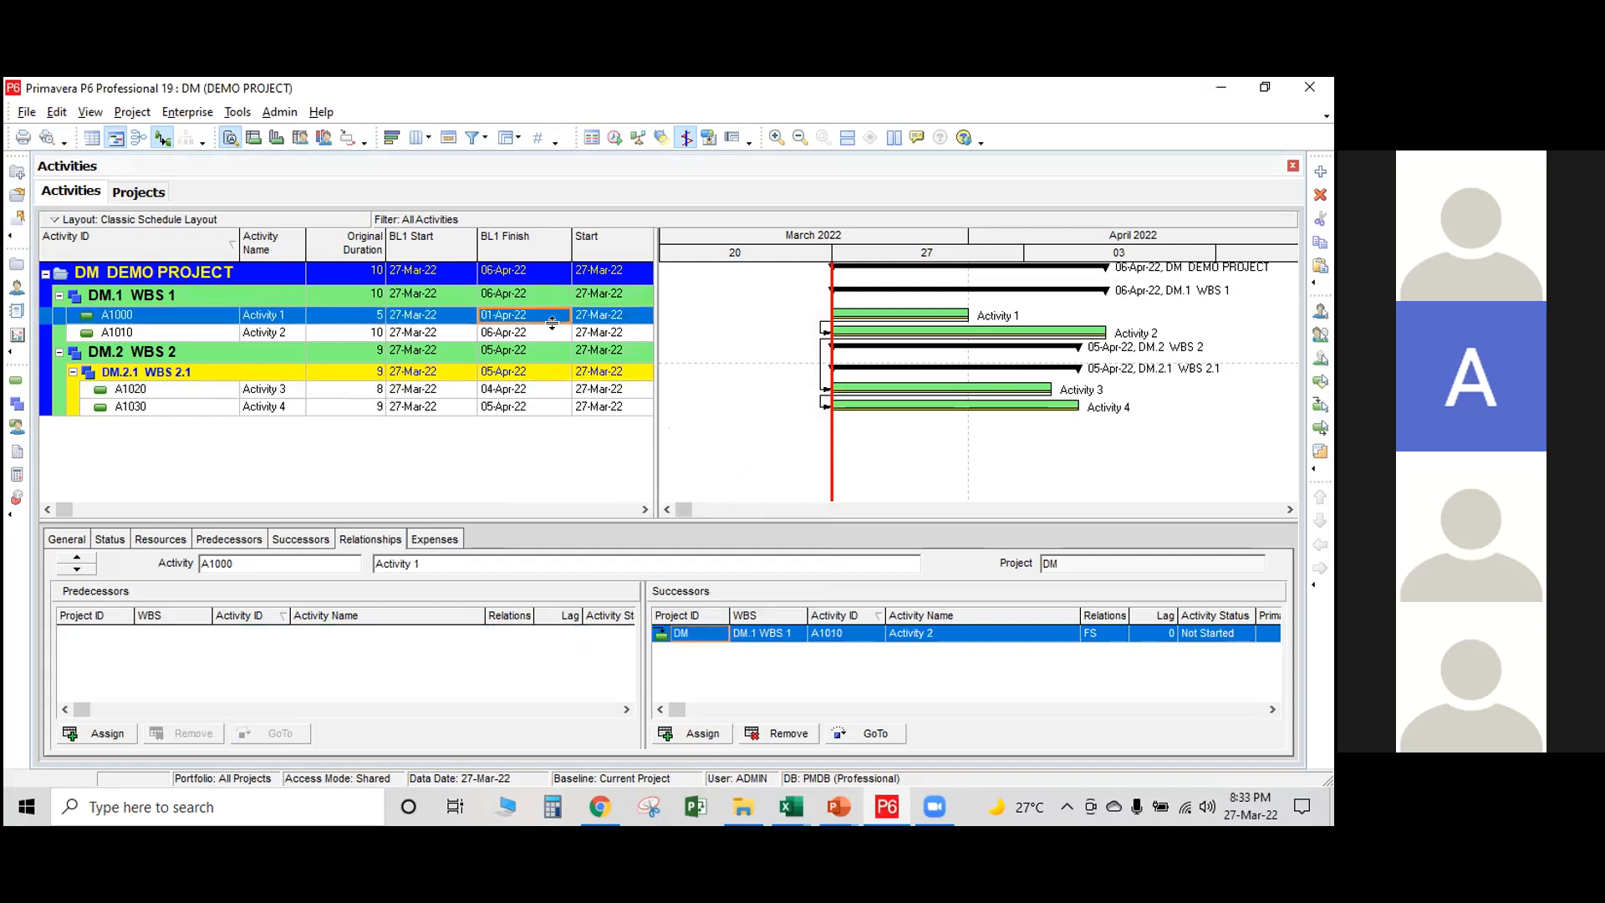
click(1108, 641)
click(1119, 635)
click(1103, 687)
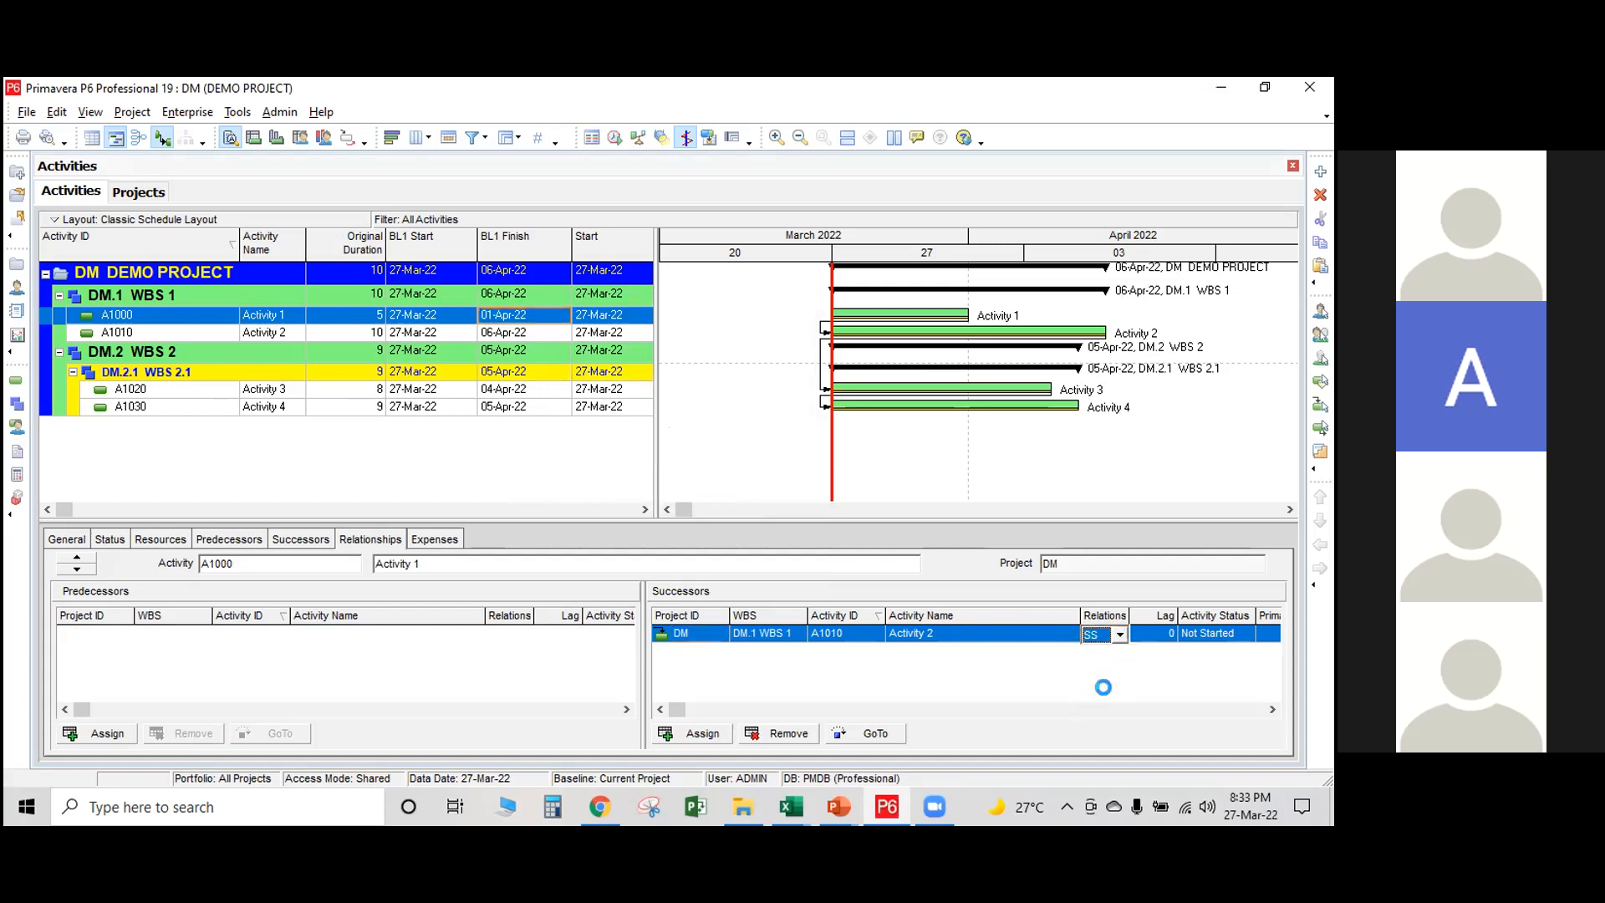
Set a lag of 6 days on the FS relationship between Activity 2 and its successor Activity 3.
click(538, 333)
click(1164, 628)
text(6)
key(Return)
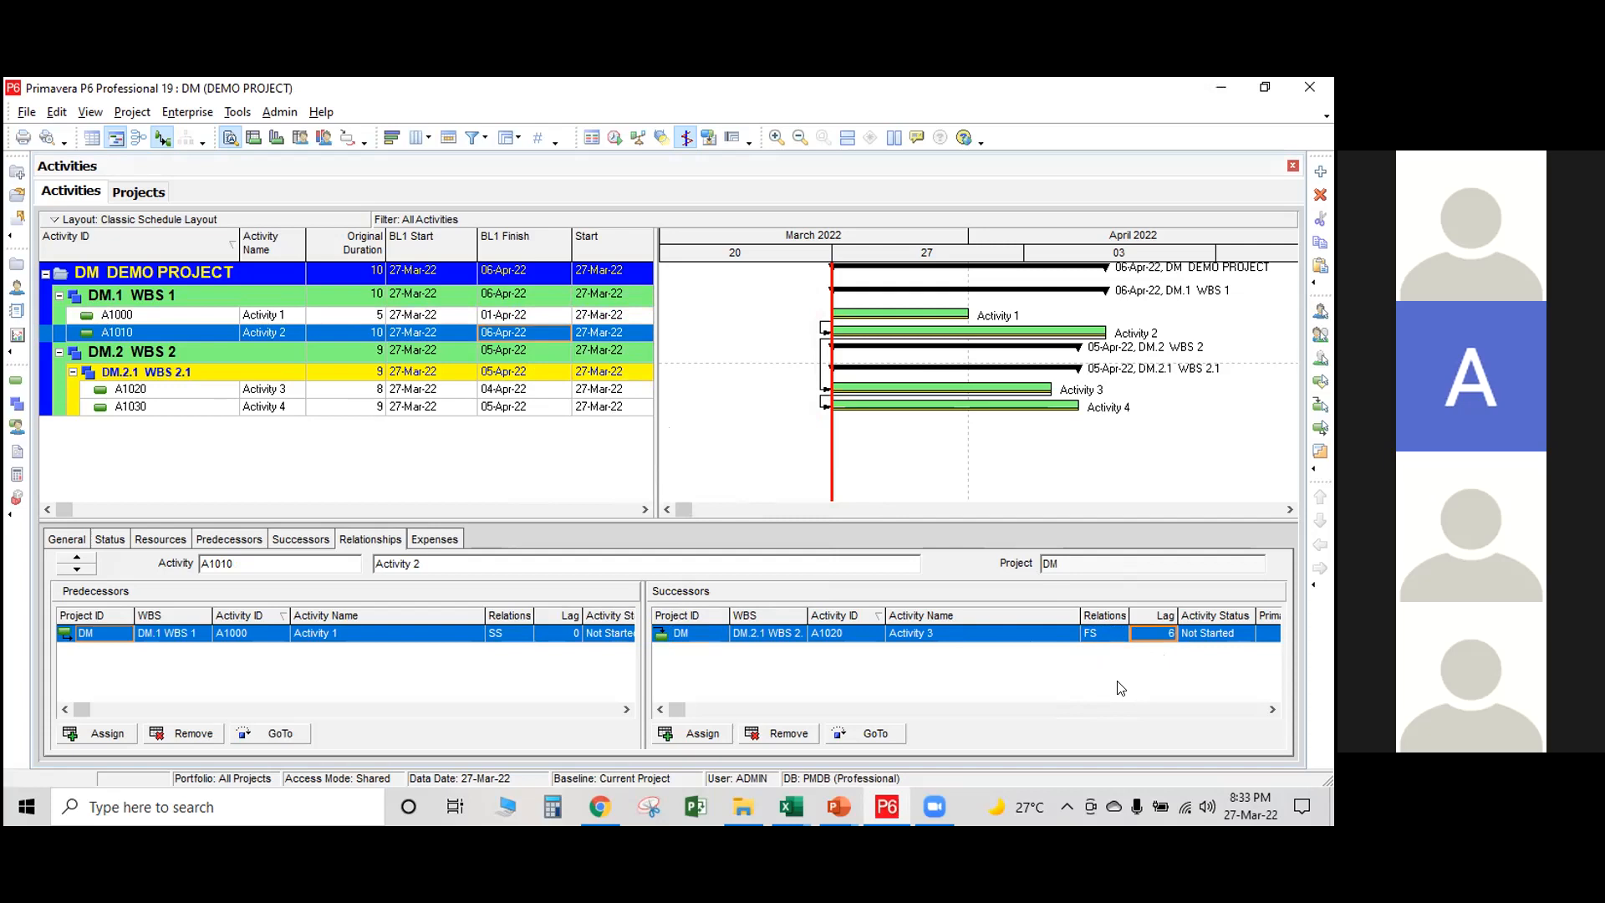
Switch to the Primavera-Demo PPT presentation in PowerPoint, add a blank slide after slide 29 and present it full screen.
click(839, 806)
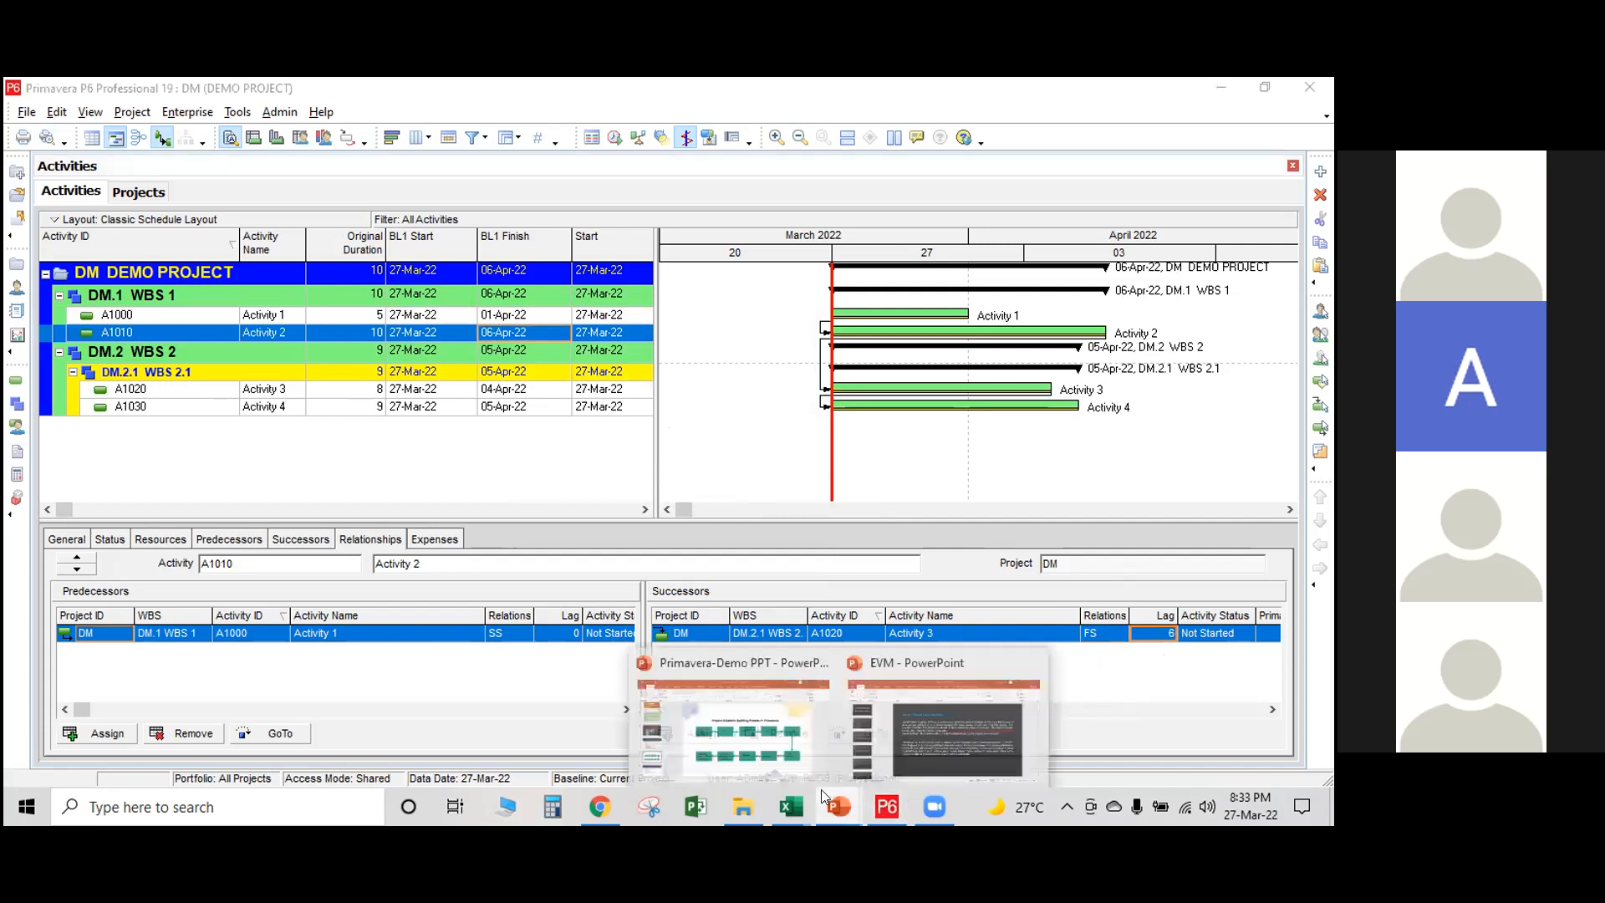
click(747, 757)
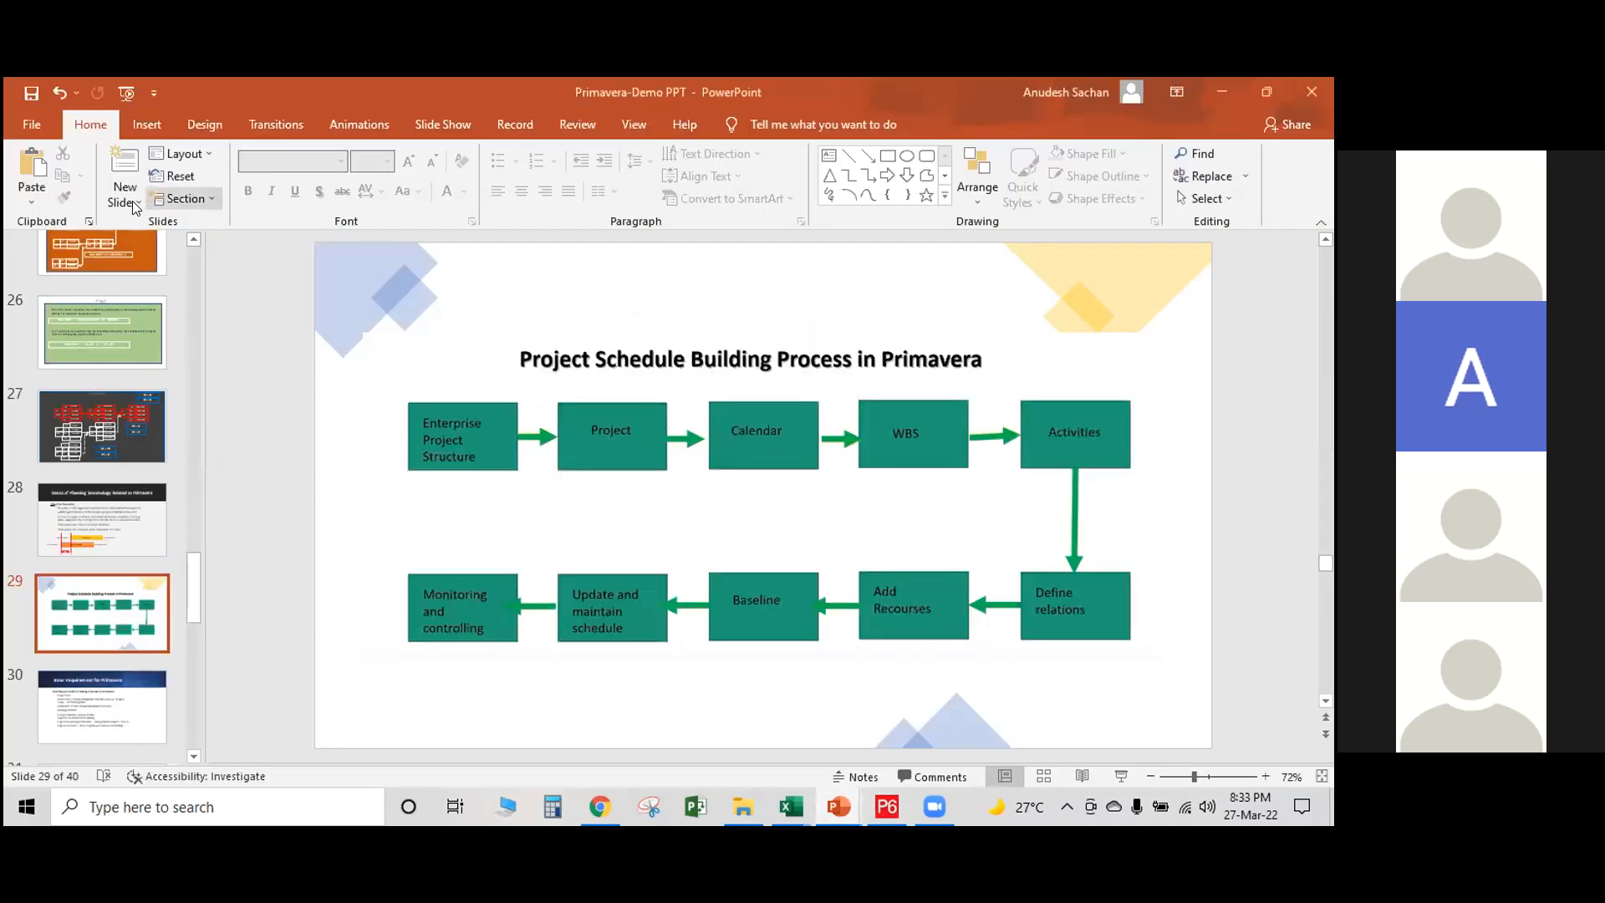
click(124, 194)
click(163, 438)
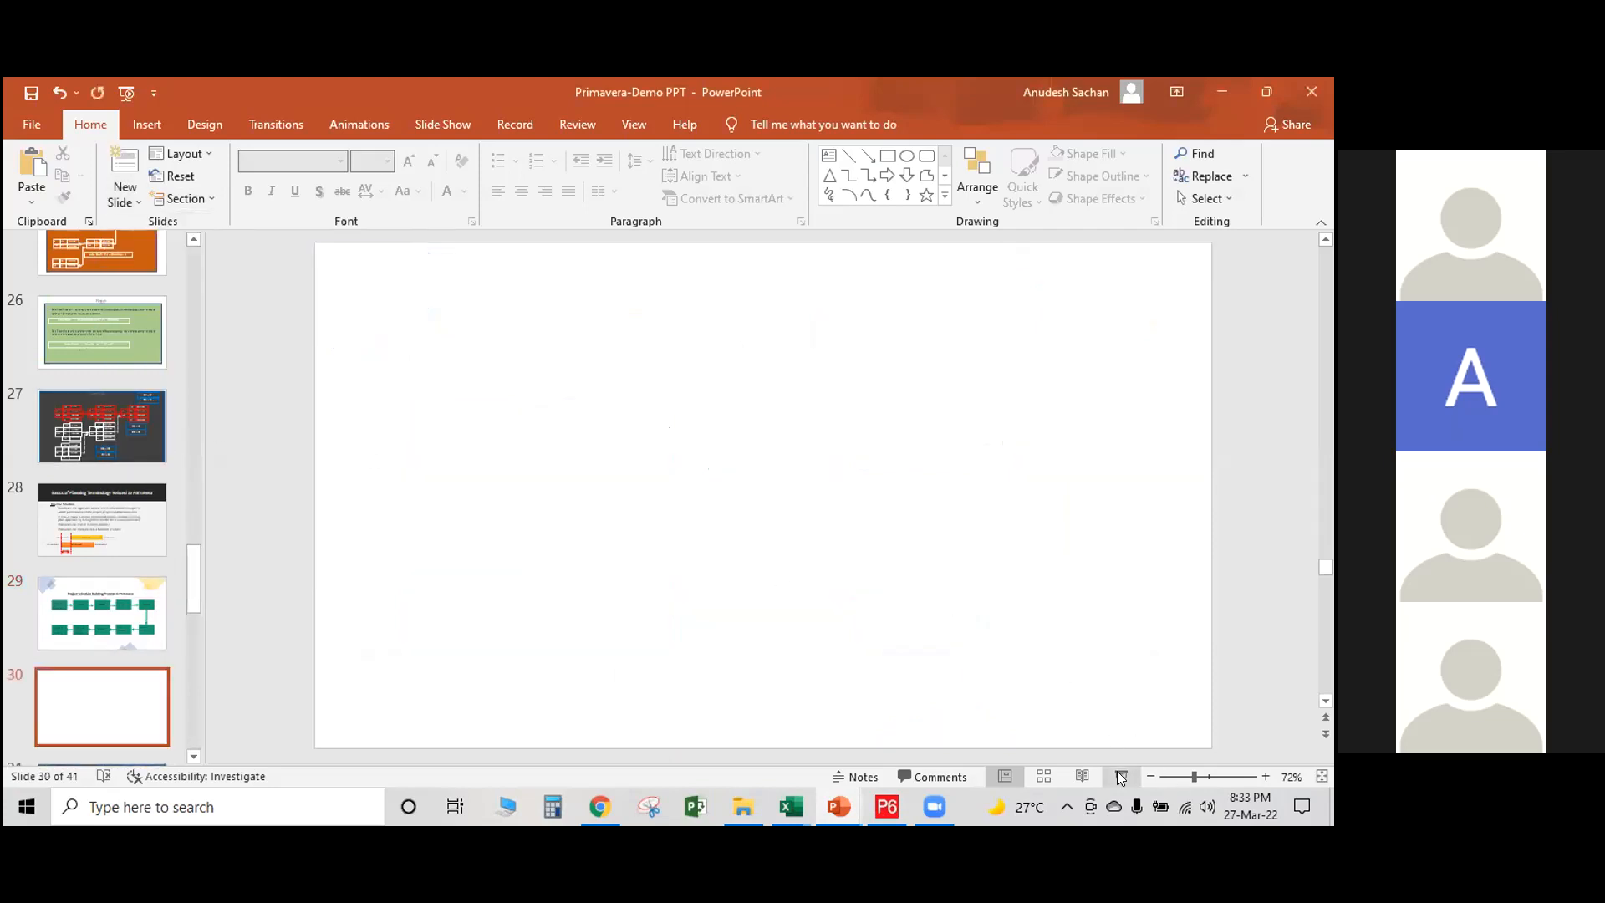
key(shift+F5)
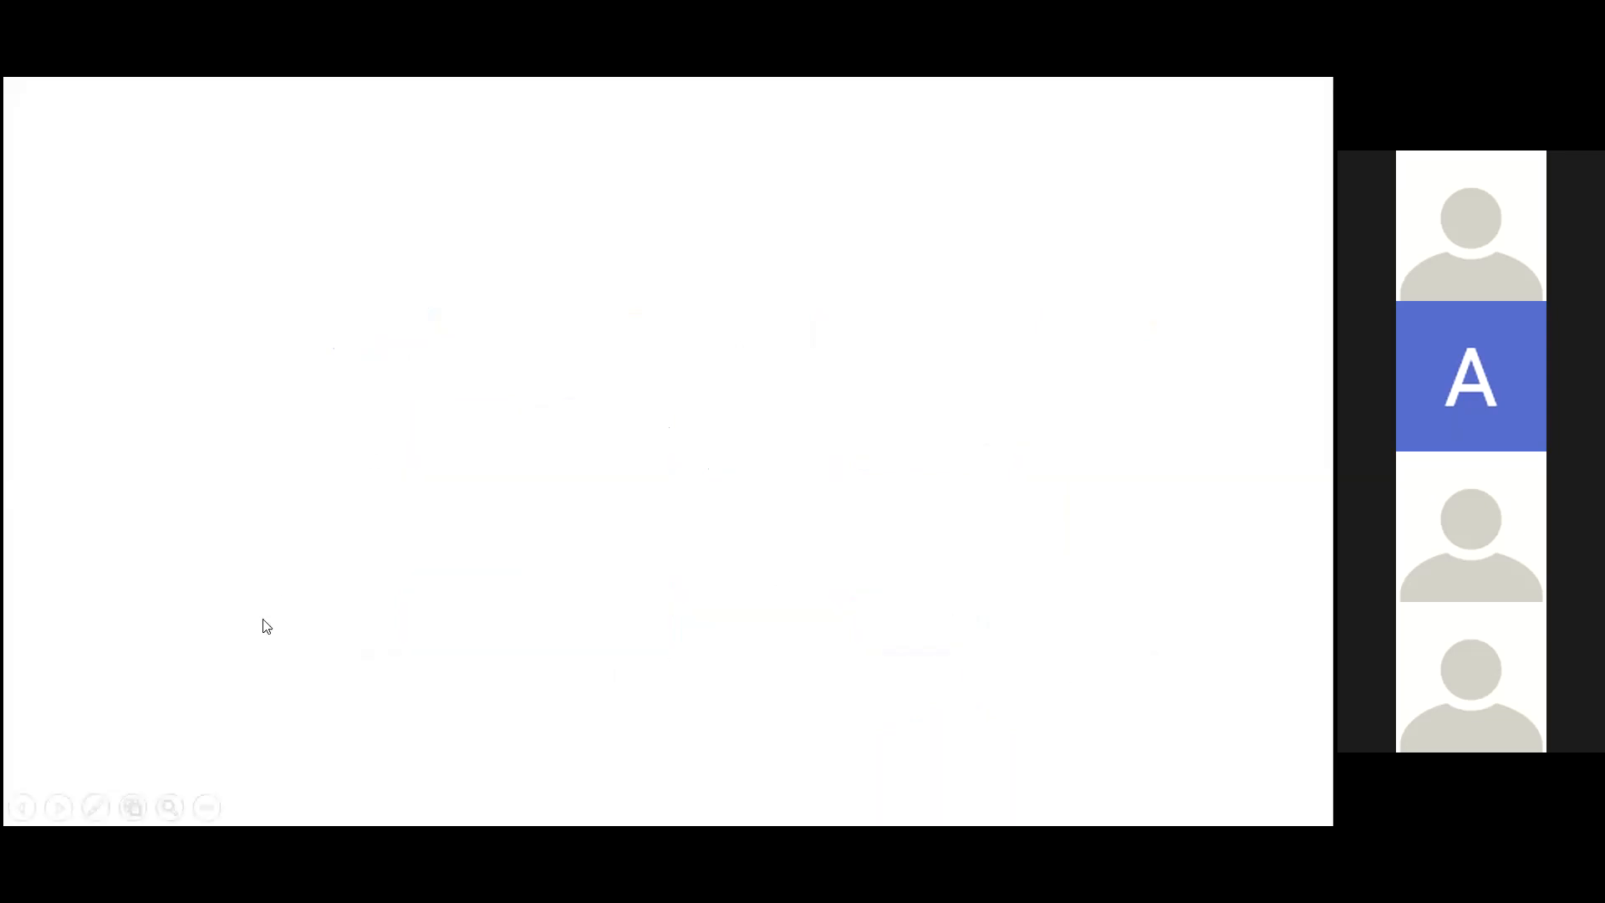
Sketch stacked boxes A and B with the pen, link their aligned starts with a dashed guide line and label the link SS.
click(95, 807)
click(76, 758)
mouse_move(171, 233)
mouse_down()
mouse_move(159, 332)
mouse_move(164, 308)
mouse_move(404, 266)
mouse_move(377, 328)
mouse_move(175, 338)
mouse_up()
mouse_move(280, 269)
mouse_down()
mouse_move(260, 303)
mouse_move(296, 304)
mouse_move(296, 290)
mouse_up()
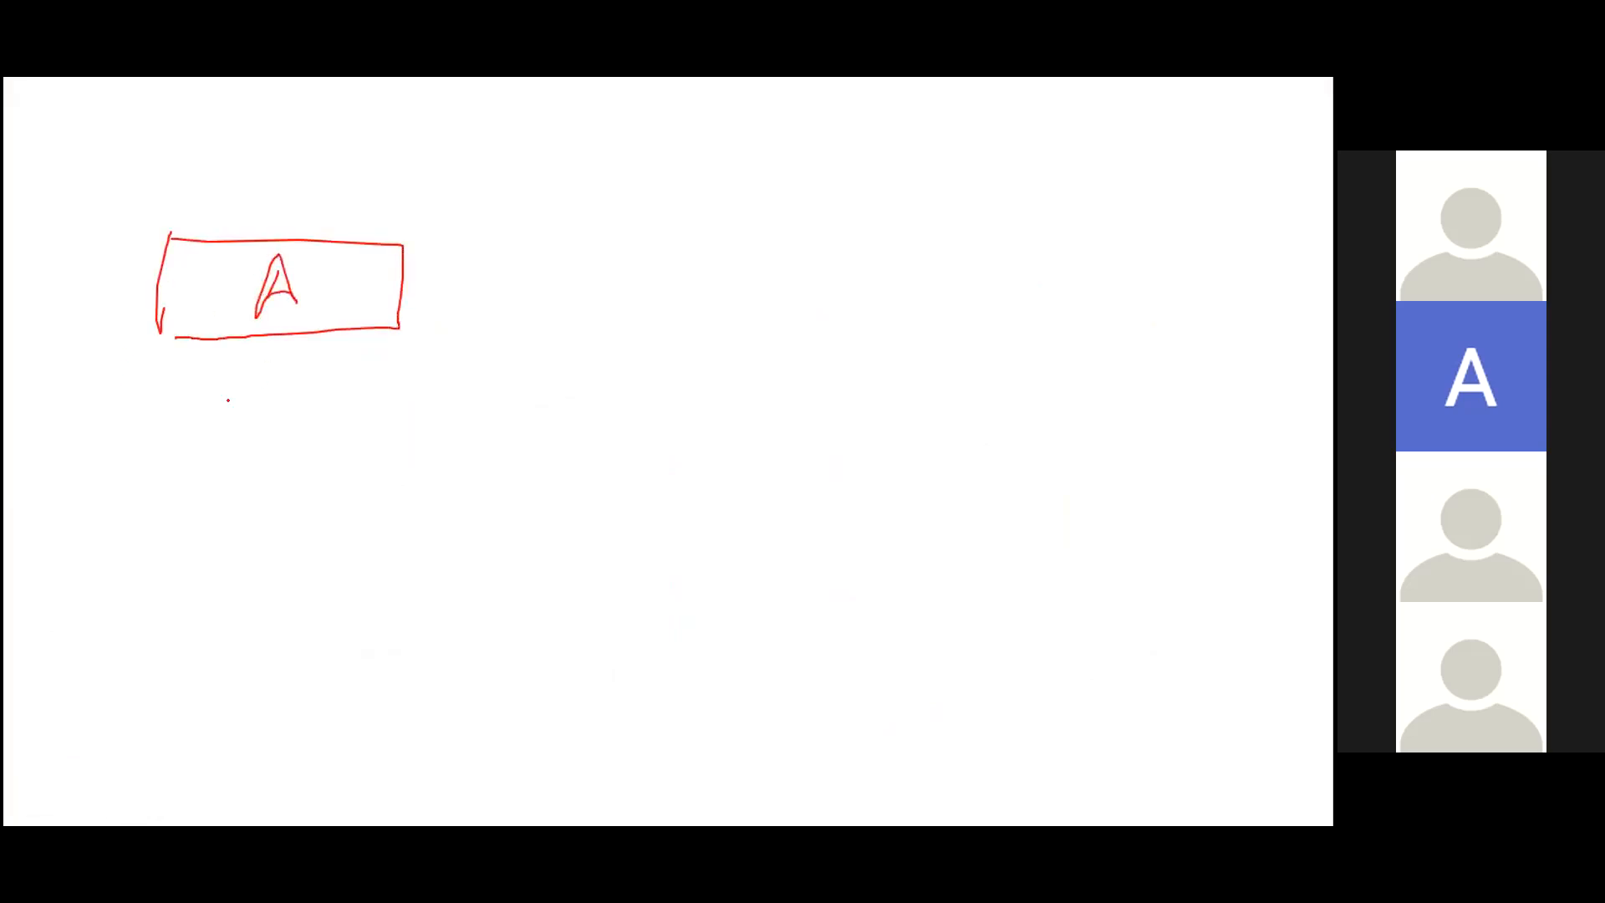
mouse_move(156, 292)
mouse_down()
mouse_move(101, 296)
mouse_move(118, 452)
mouse_move(146, 464)
mouse_up()
mouse_move(156, 406)
mouse_down()
mouse_move(157, 516)
mouse_move(459, 410)
mouse_move(570, 531)
mouse_move(191, 513)
mouse_up()
mouse_move(318, 418)
mouse_down()
mouse_move(321, 478)
mouse_move(331, 451)
mouse_move(303, 483)
mouse_up()
mouse_move(164, 204)
mouse_down()
mouse_move(178, 309)
mouse_move(146, 599)
mouse_up()
drag(68, 234, 54, 276)
drag(89, 227, 91, 272)
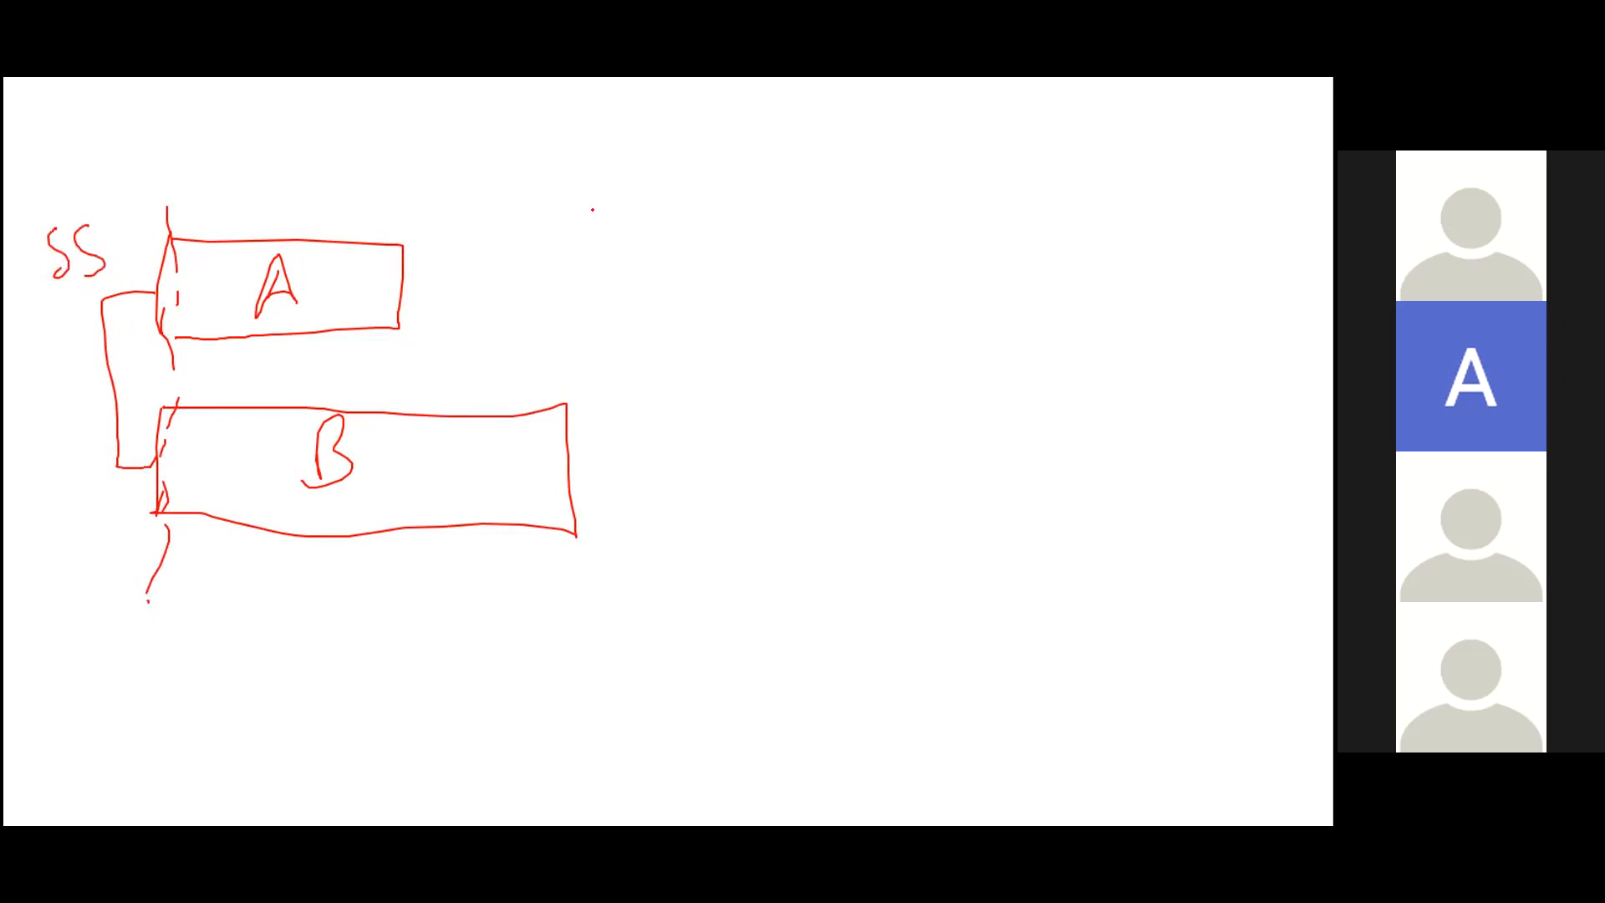
Handwrite the heading "SS+5days" on the empty upper area beside the first diagram.
drag(673, 163, 643, 229)
mouse_move(707, 162)
mouse_down()
mouse_move(704, 205)
mouse_move(677, 228)
mouse_move(731, 197)
mouse_up()
drag(724, 187, 724, 220)
mouse_move(786, 167)
mouse_down()
mouse_move(757, 241)
mouse_move(790, 160)
mouse_move(886, 324)
mouse_up()
drag(898, 207, 853, 284)
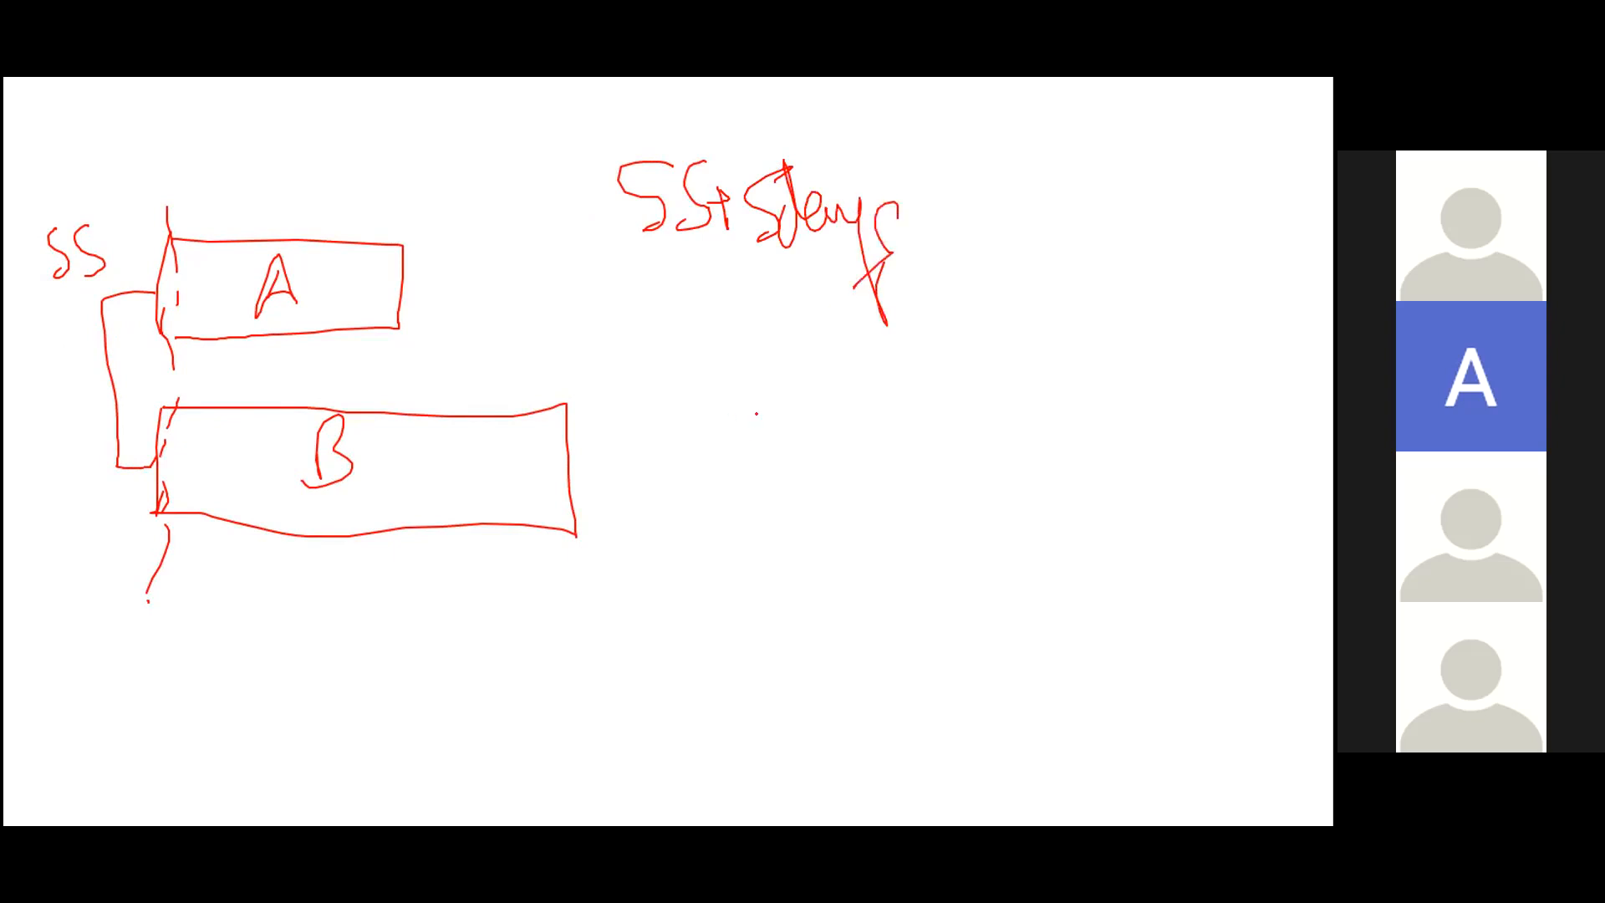
Sketch box B starting after box A under the heading, mark the gap between their starts as 5 days, and end the show keeping the ink.
mouse_move(765, 391)
mouse_down()
mouse_move(1020, 465)
mouse_move(736, 362)
mouse_move(800, 398)
mouse_up()
mouse_move(835, 475)
mouse_down()
mouse_move(870, 444)
mouse_move(831, 438)
mouse_move(684, 606)
mouse_move(807, 618)
mouse_move(895, 597)
mouse_move(906, 661)
mouse_move(913, 628)
mouse_move(1255, 567)
mouse_move(1191, 679)
mouse_move(948, 663)
mouse_up()
mouse_move(1035, 616)
mouse_down()
mouse_move(1055, 577)
mouse_move(1031, 654)
mouse_up()
drag(739, 351, 756, 763)
mouse_move(874, 368)
mouse_down()
mouse_move(893, 617)
mouse_move(935, 743)
mouse_up()
drag(850, 686, 722, 694)
mouse_move(627, 645)
mouse_down()
mouse_move(589, 677)
mouse_move(666, 672)
mouse_move(709, 721)
mouse_up()
drag(721, 667, 700, 713)
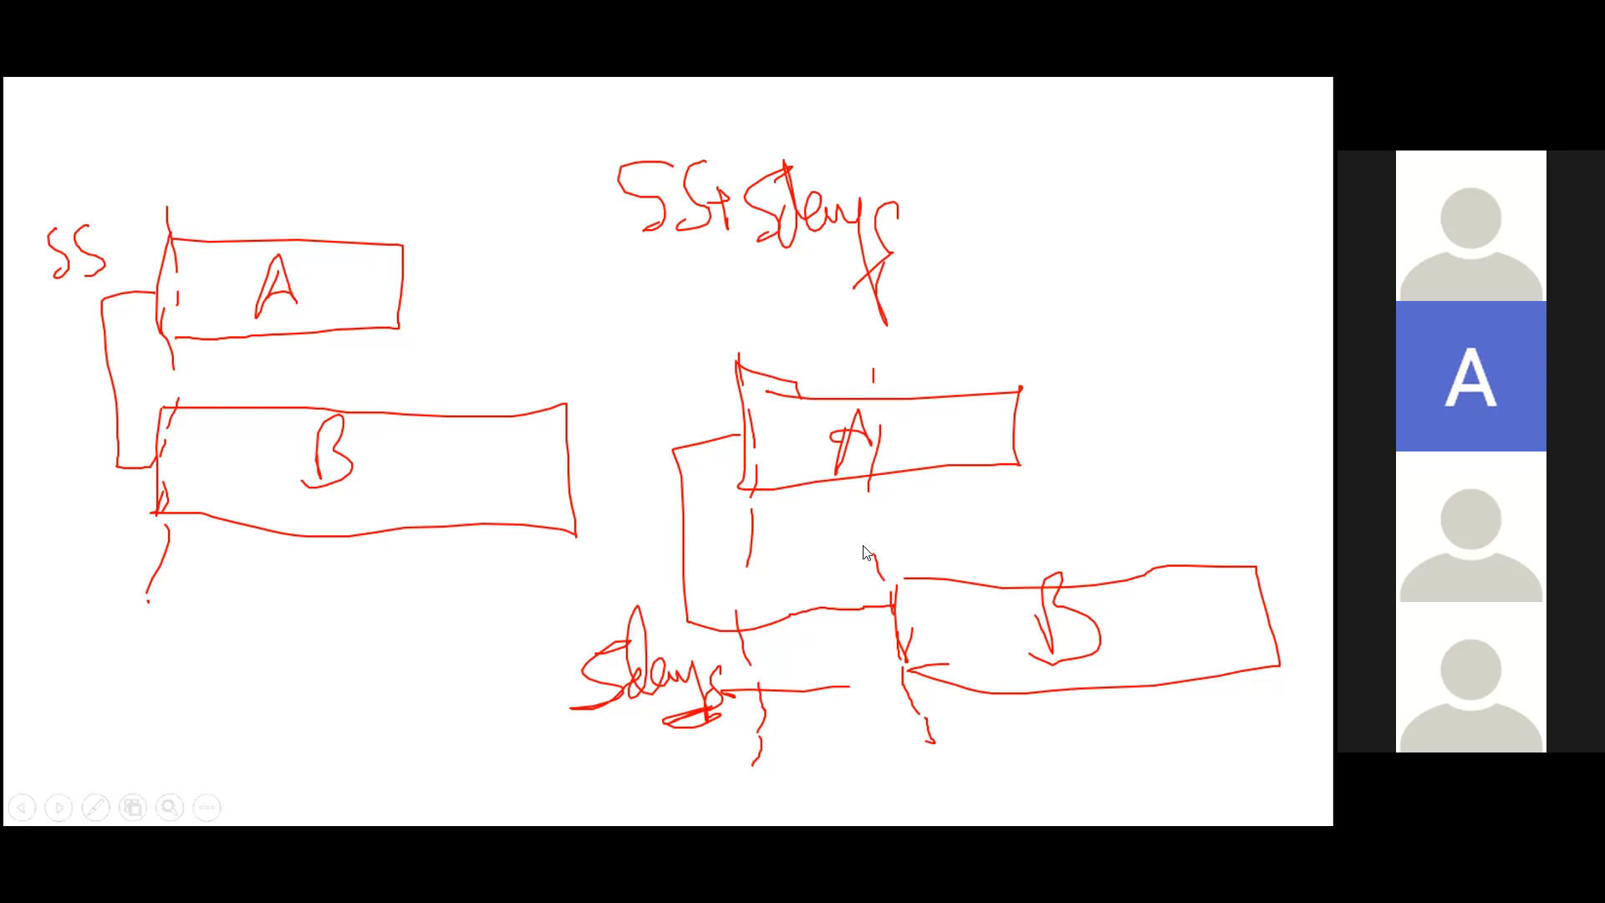
key(Escape)
click(659, 500)
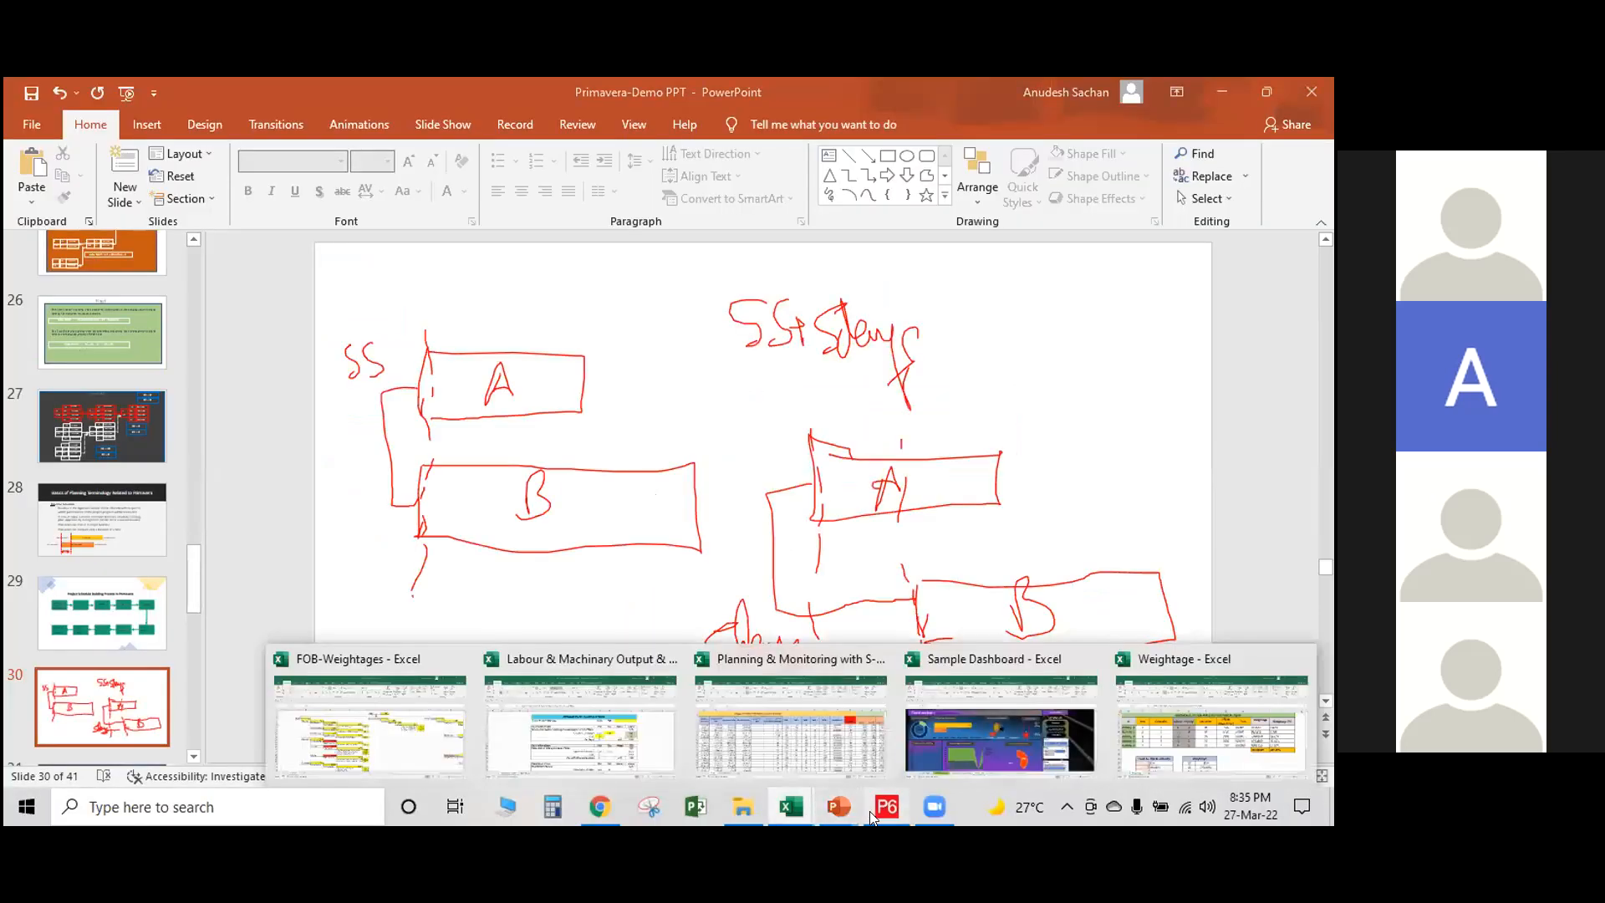
Switch back to Primavera P6 and schedule DEMO PROJECT with the data date 27-Mar-22.
click(886, 806)
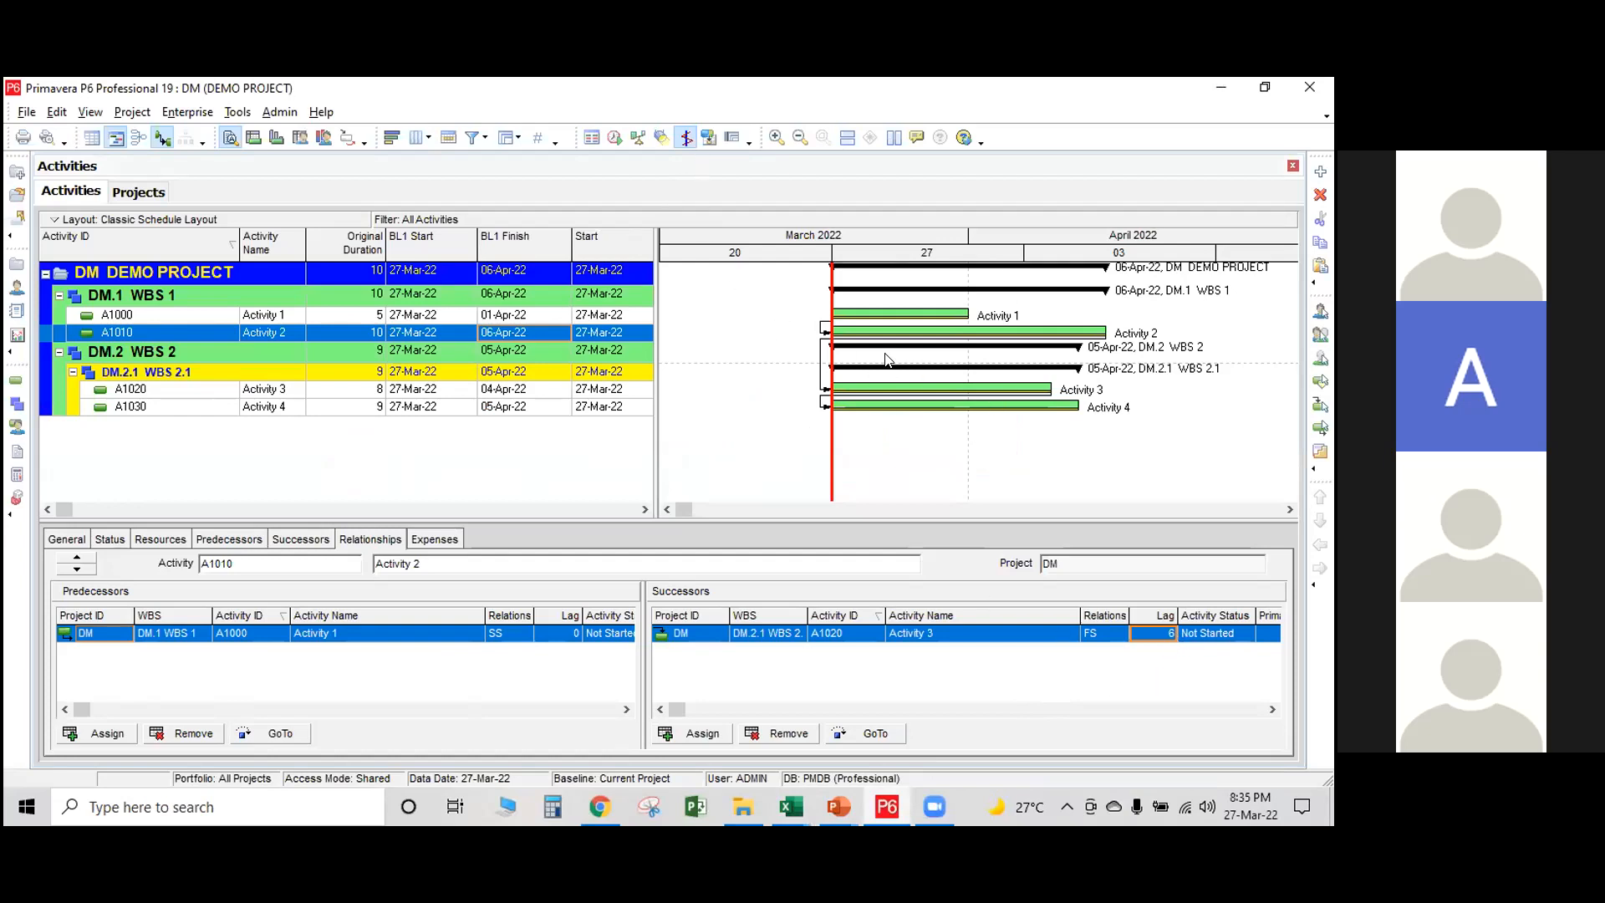
click(615, 138)
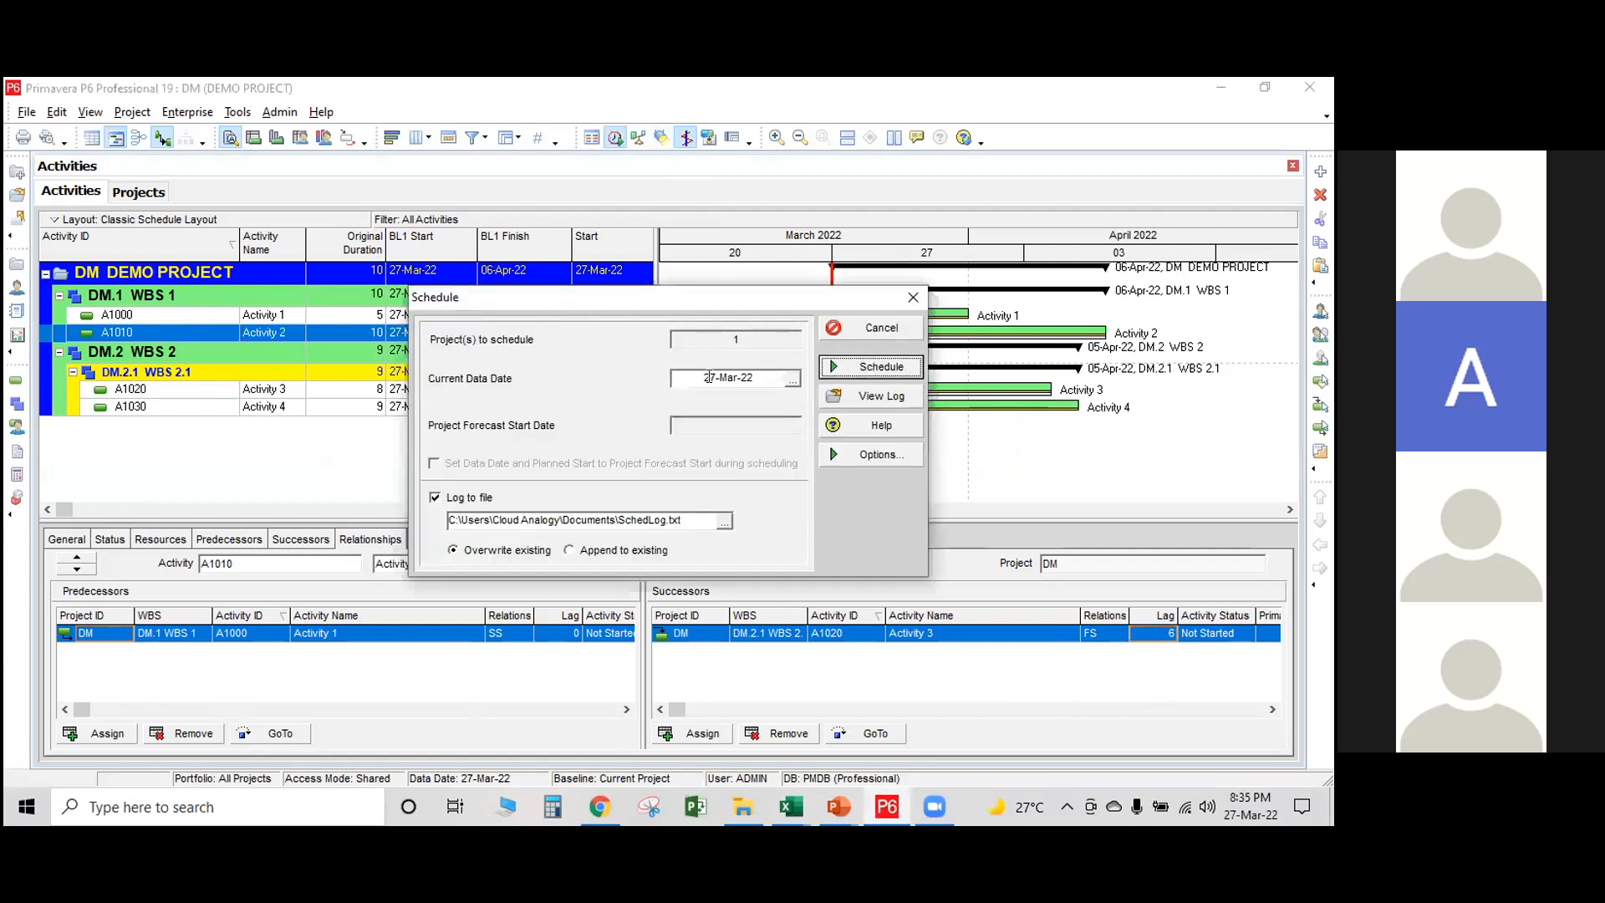
click(839, 369)
drag(1180, 262, 885, 240)
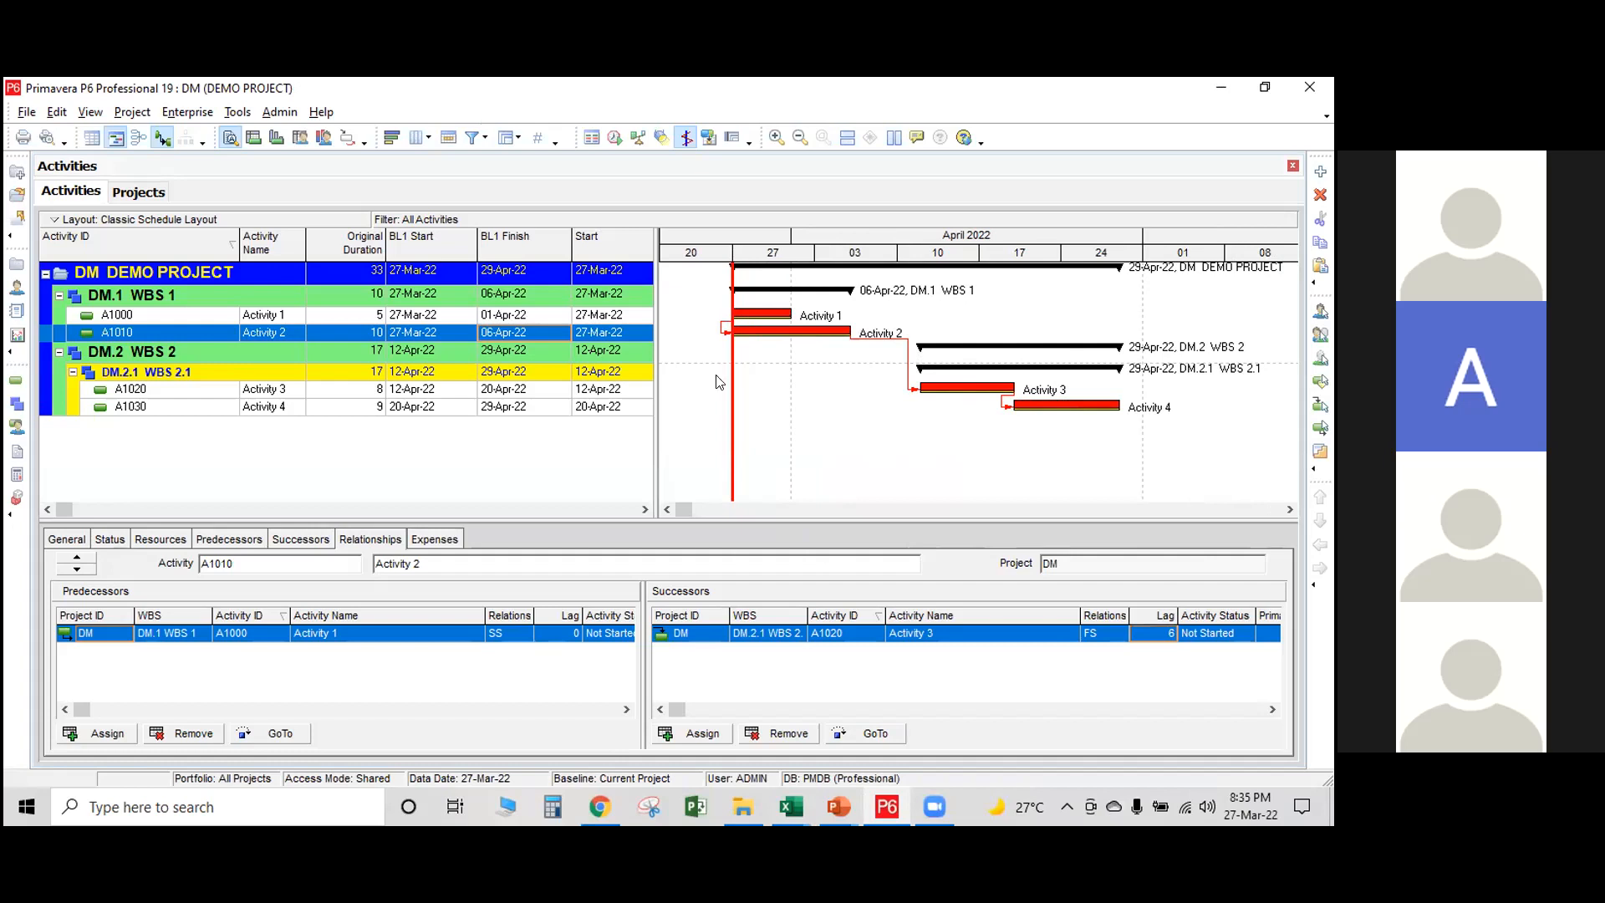
key(F9)
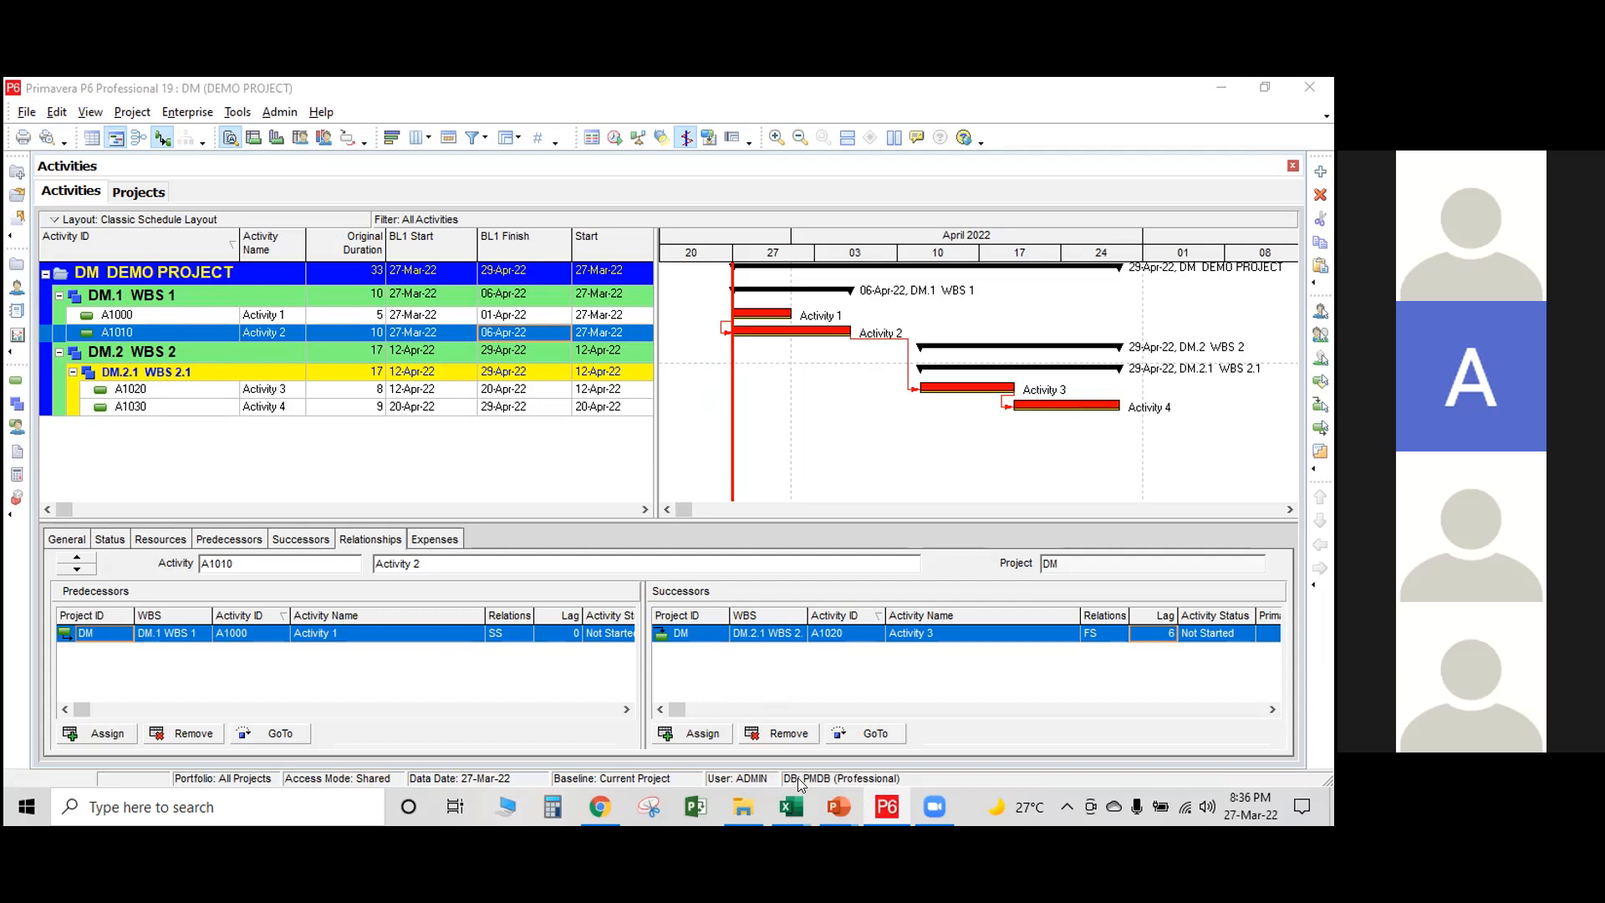
Review the activity usage spreadsheet and profile and the resource usage spreadsheet and profile below the Gantt chart.
mouse_move(801, 816)
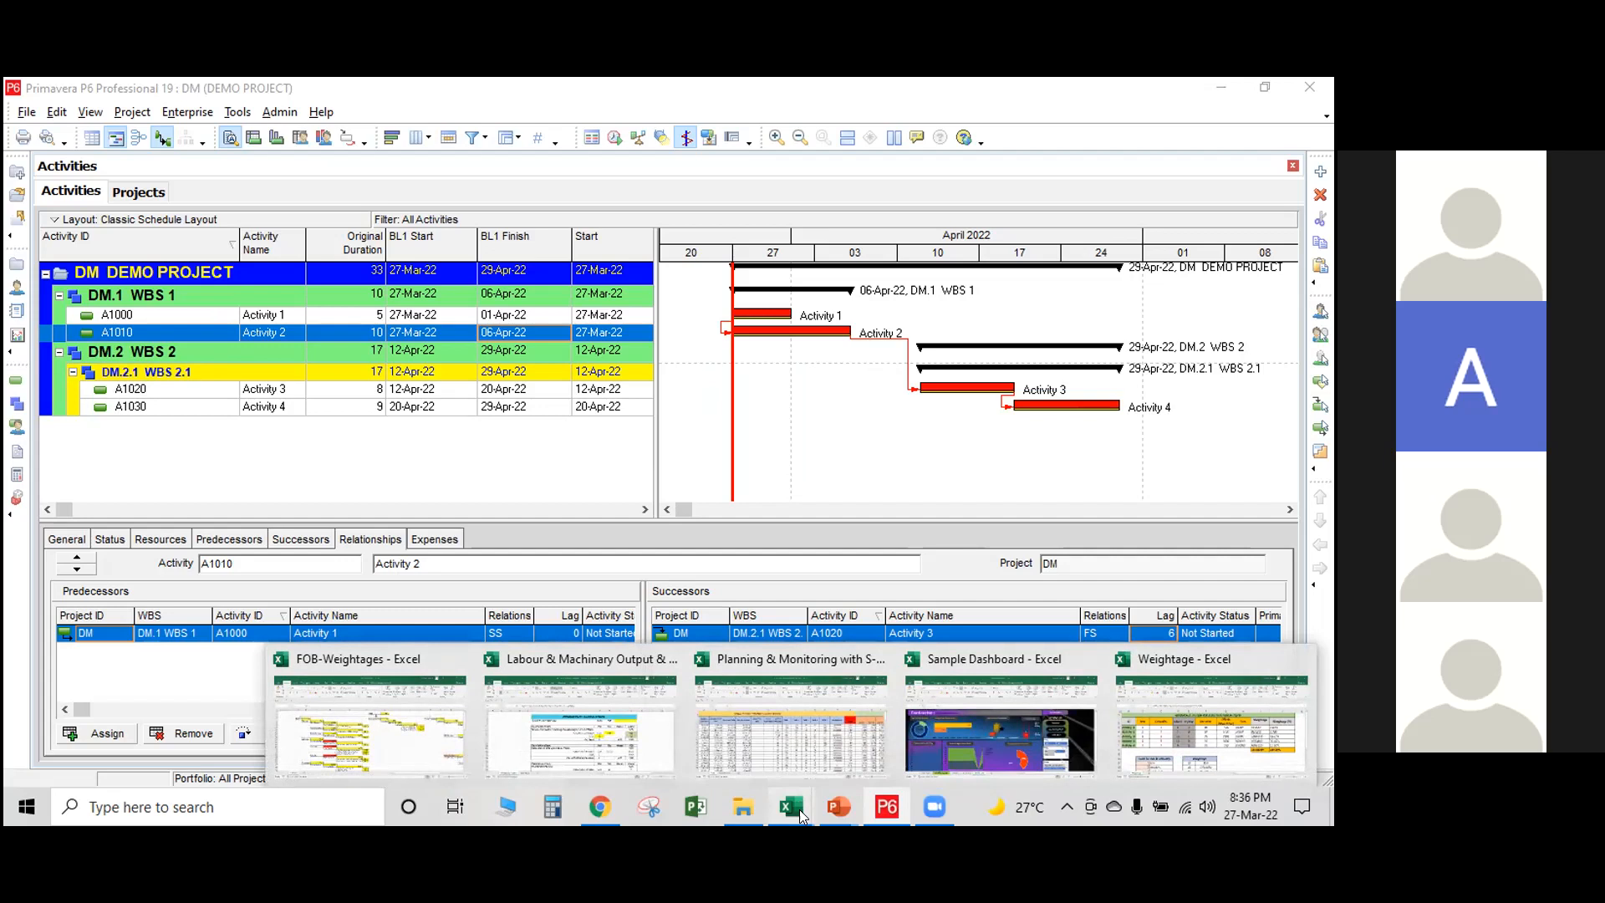
click(254, 138)
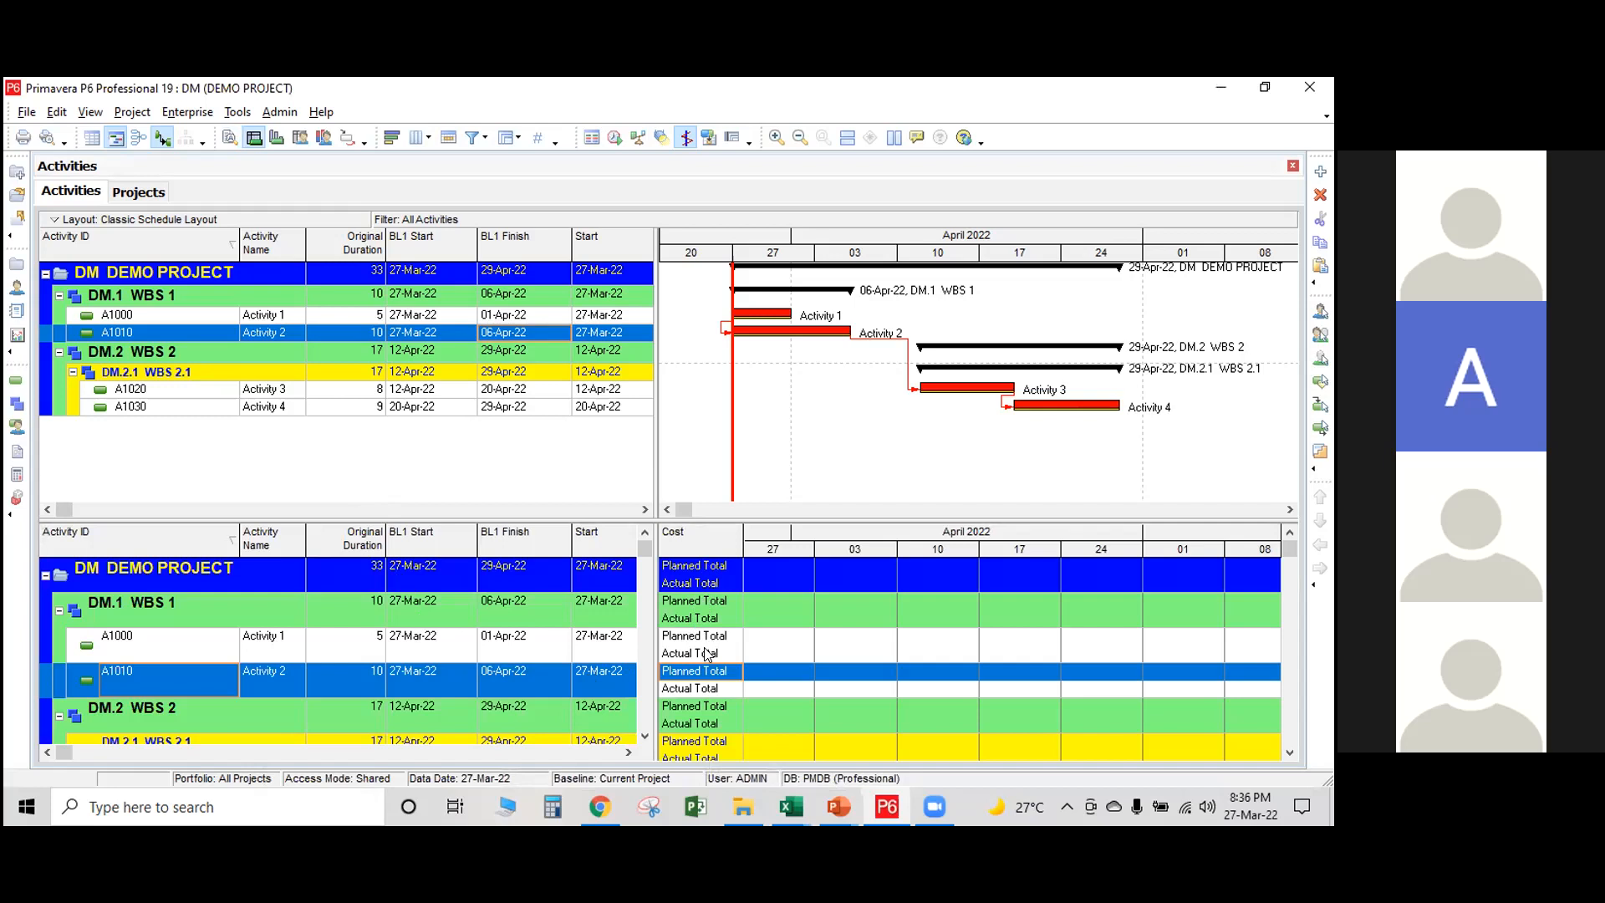
click(276, 139)
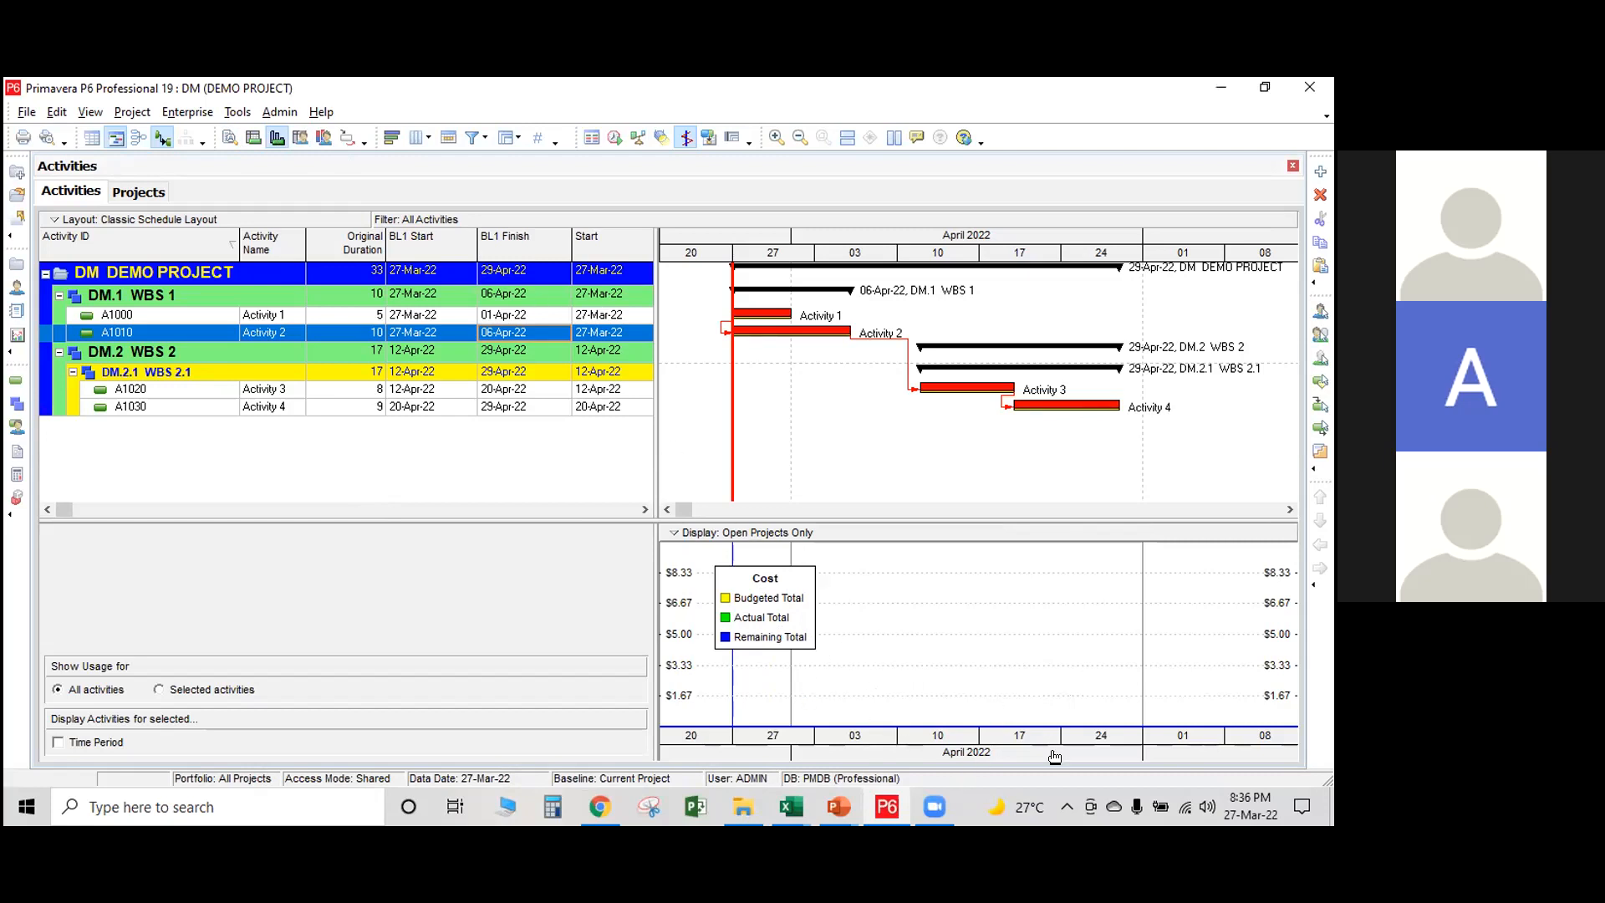
click(303, 139)
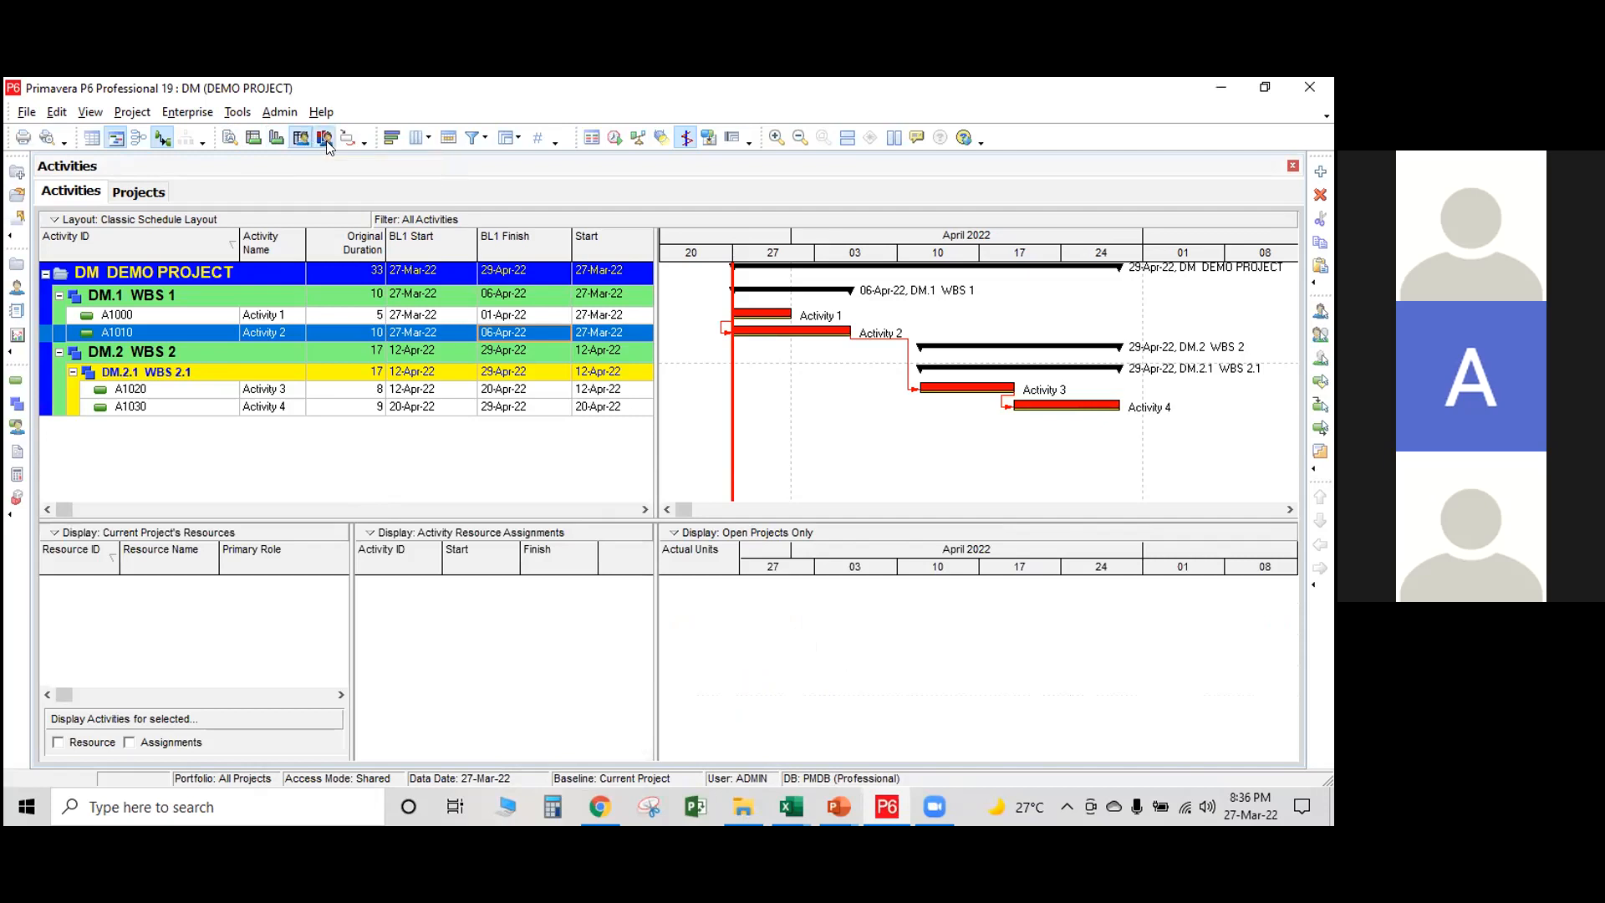
click(324, 139)
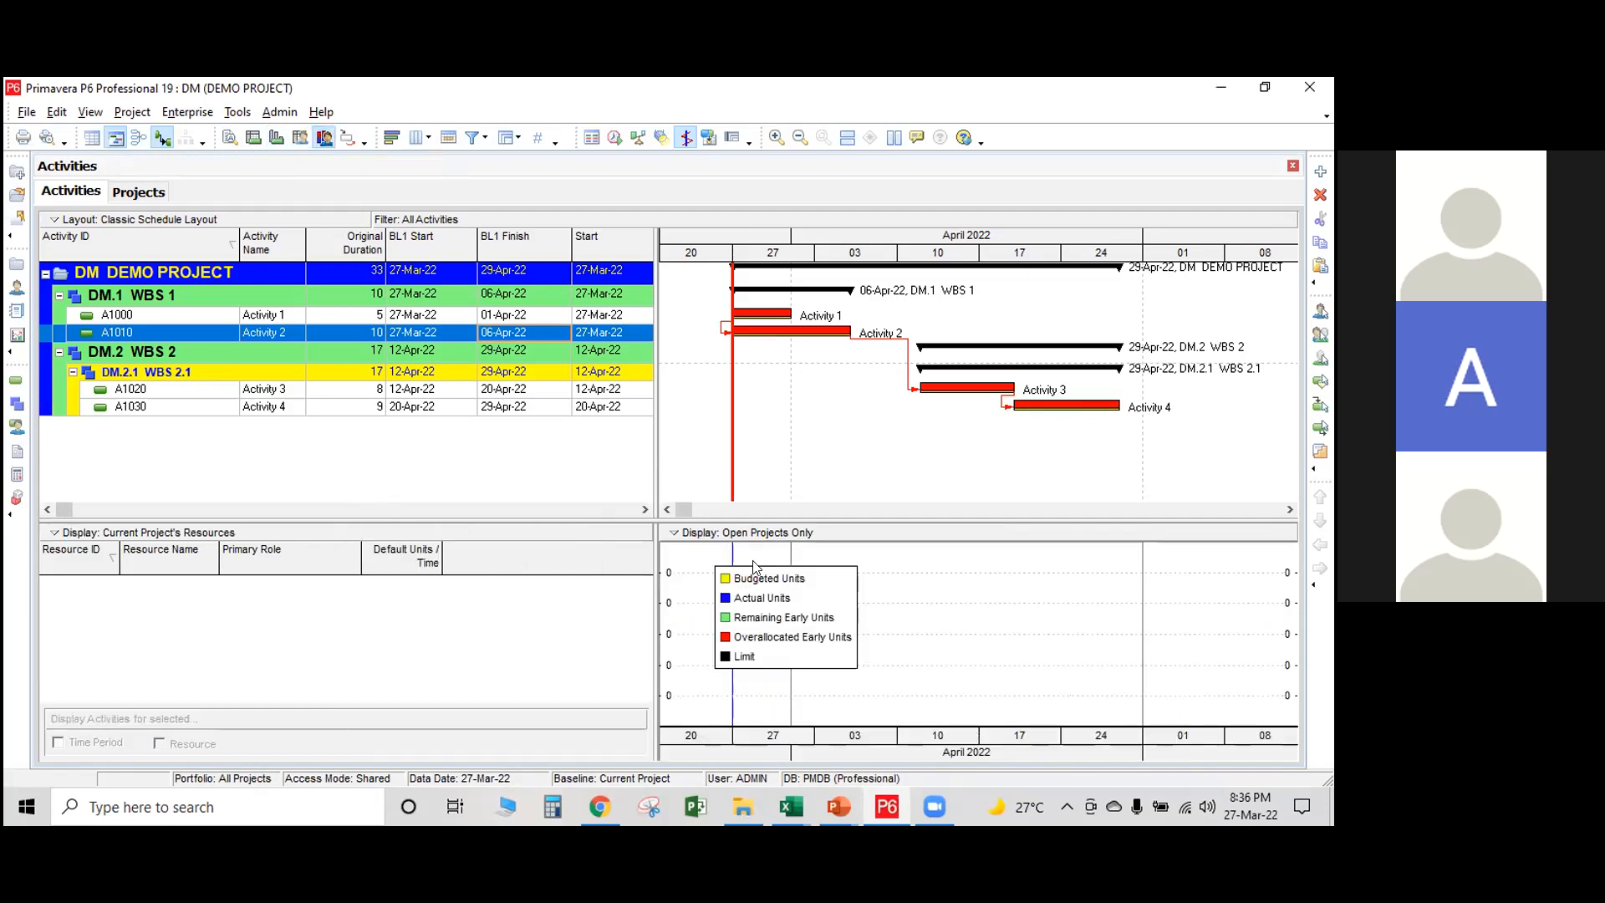
click(270, 135)
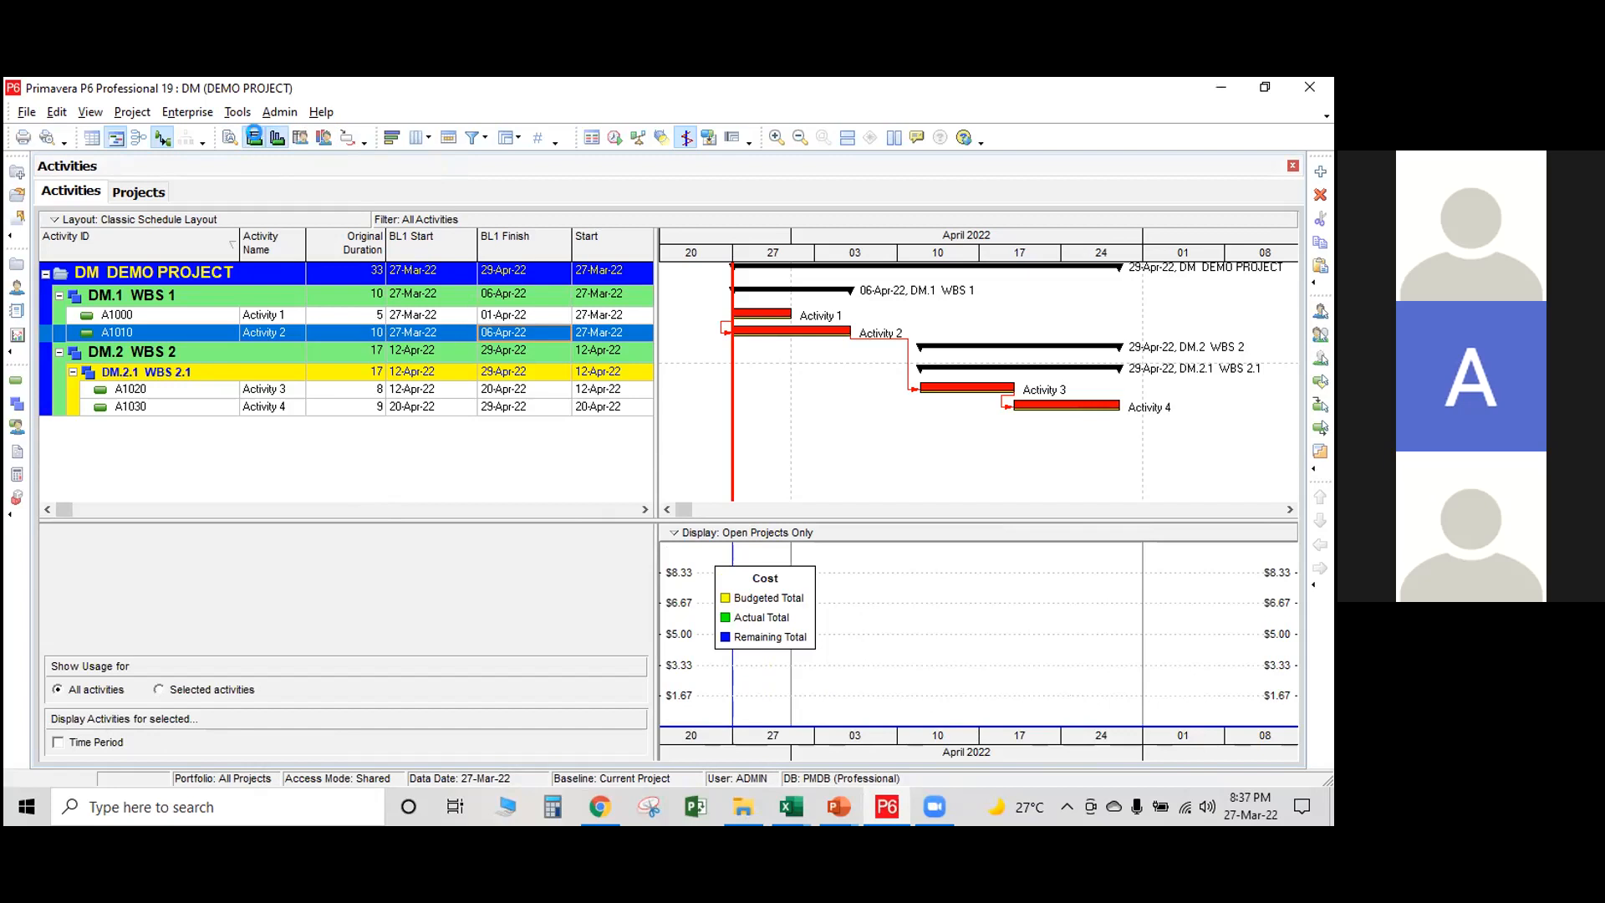
click(253, 138)
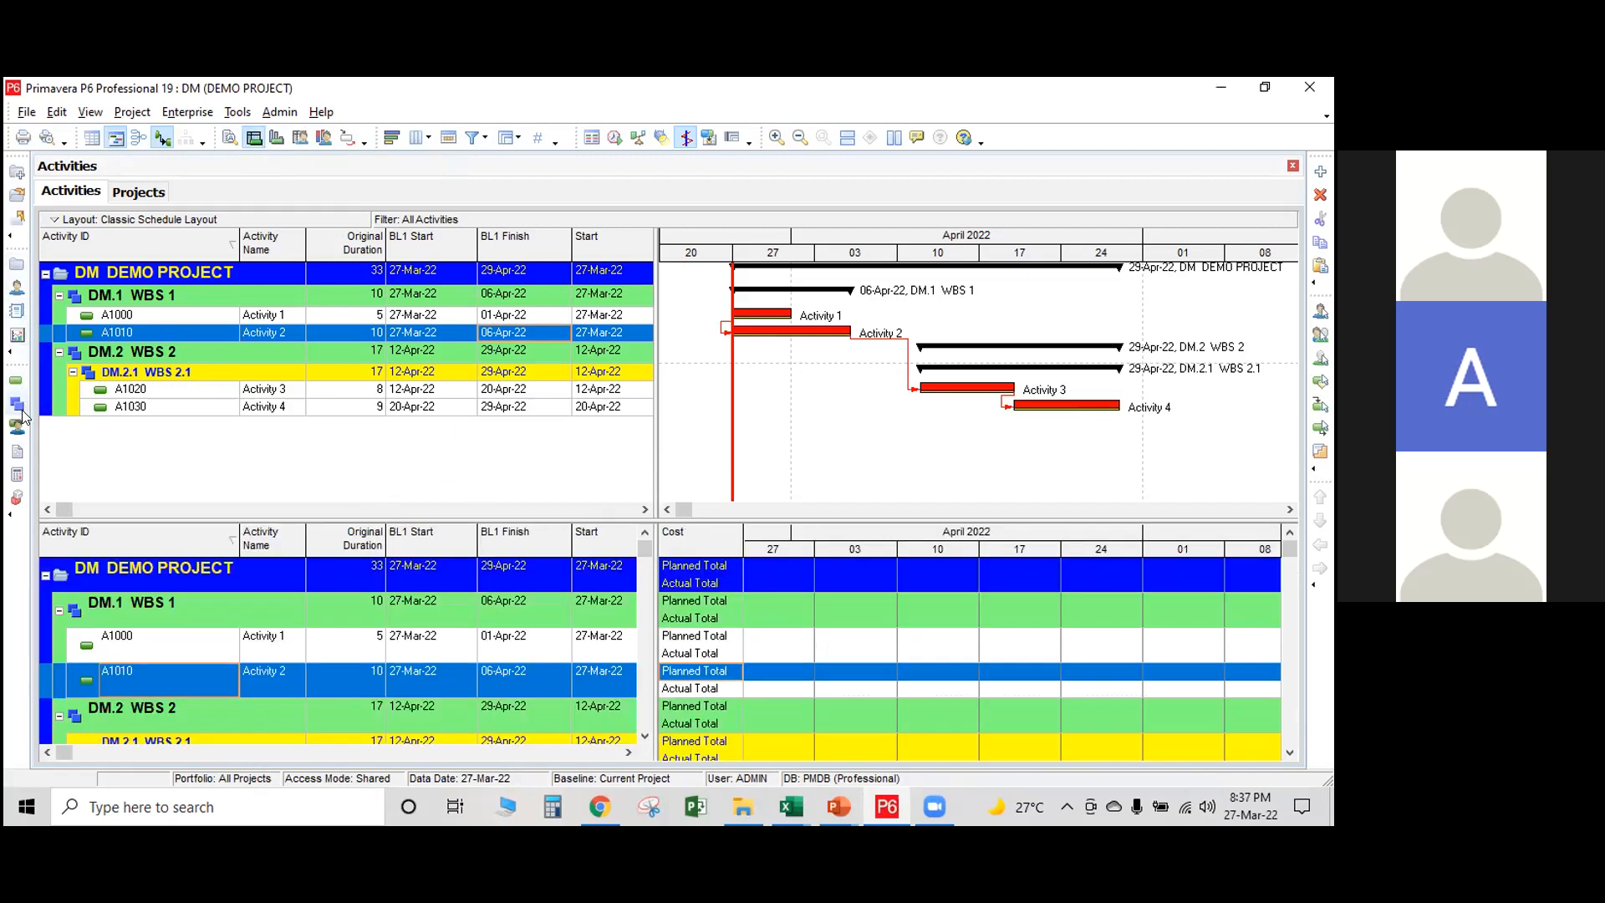
Open the resource list, accept displaying all resources and add a new resource named ENGINEER -P.
click(17, 288)
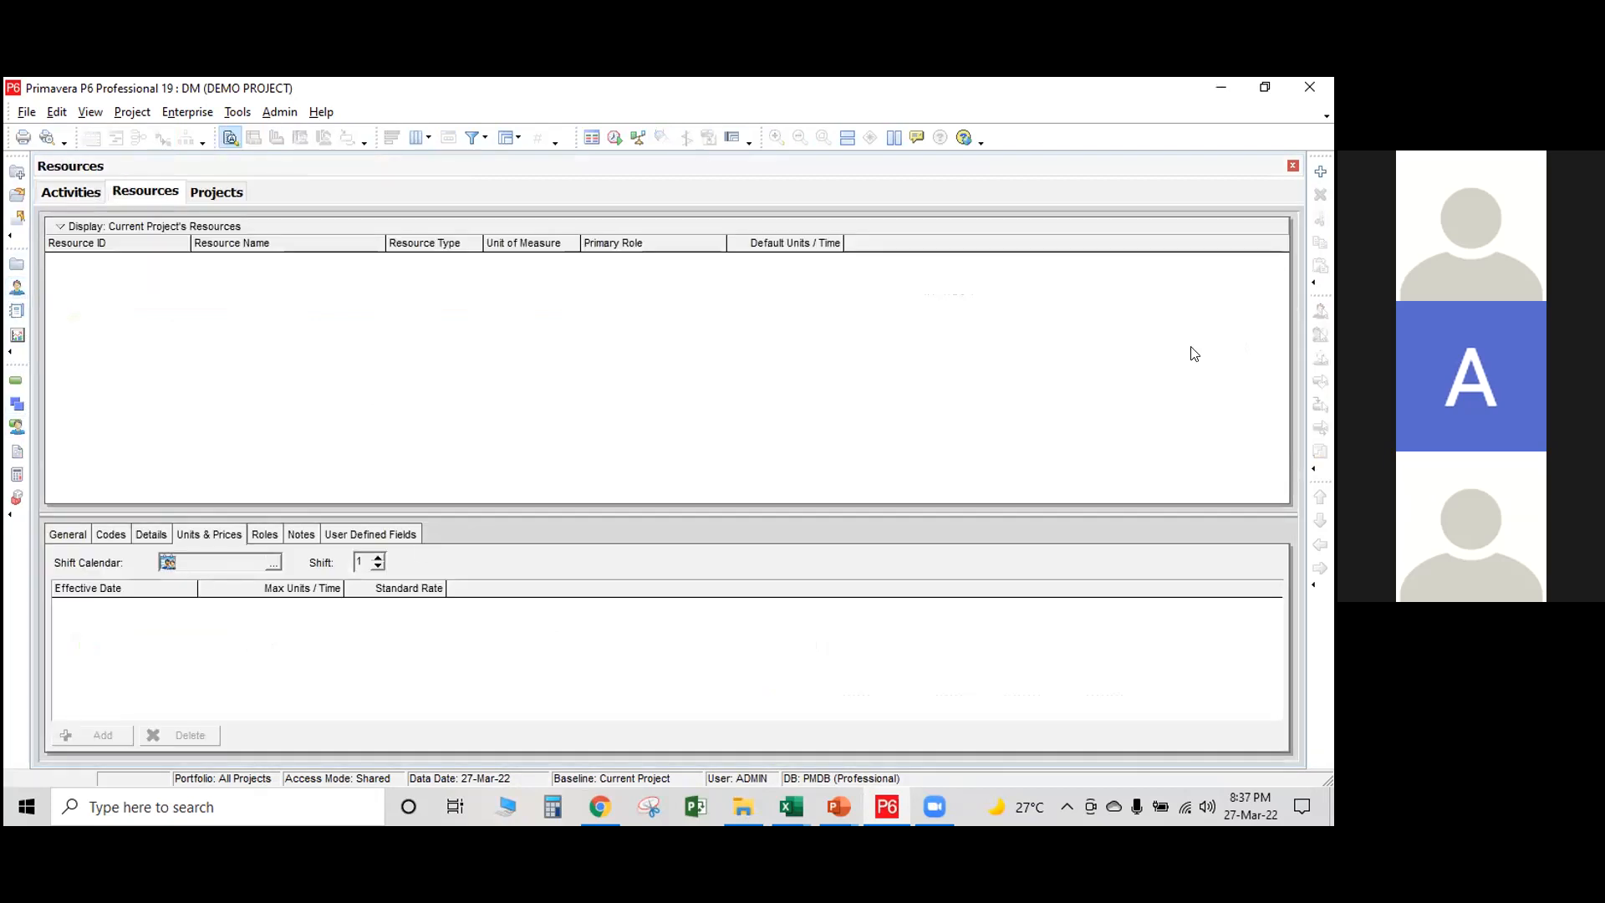
click(1314, 170)
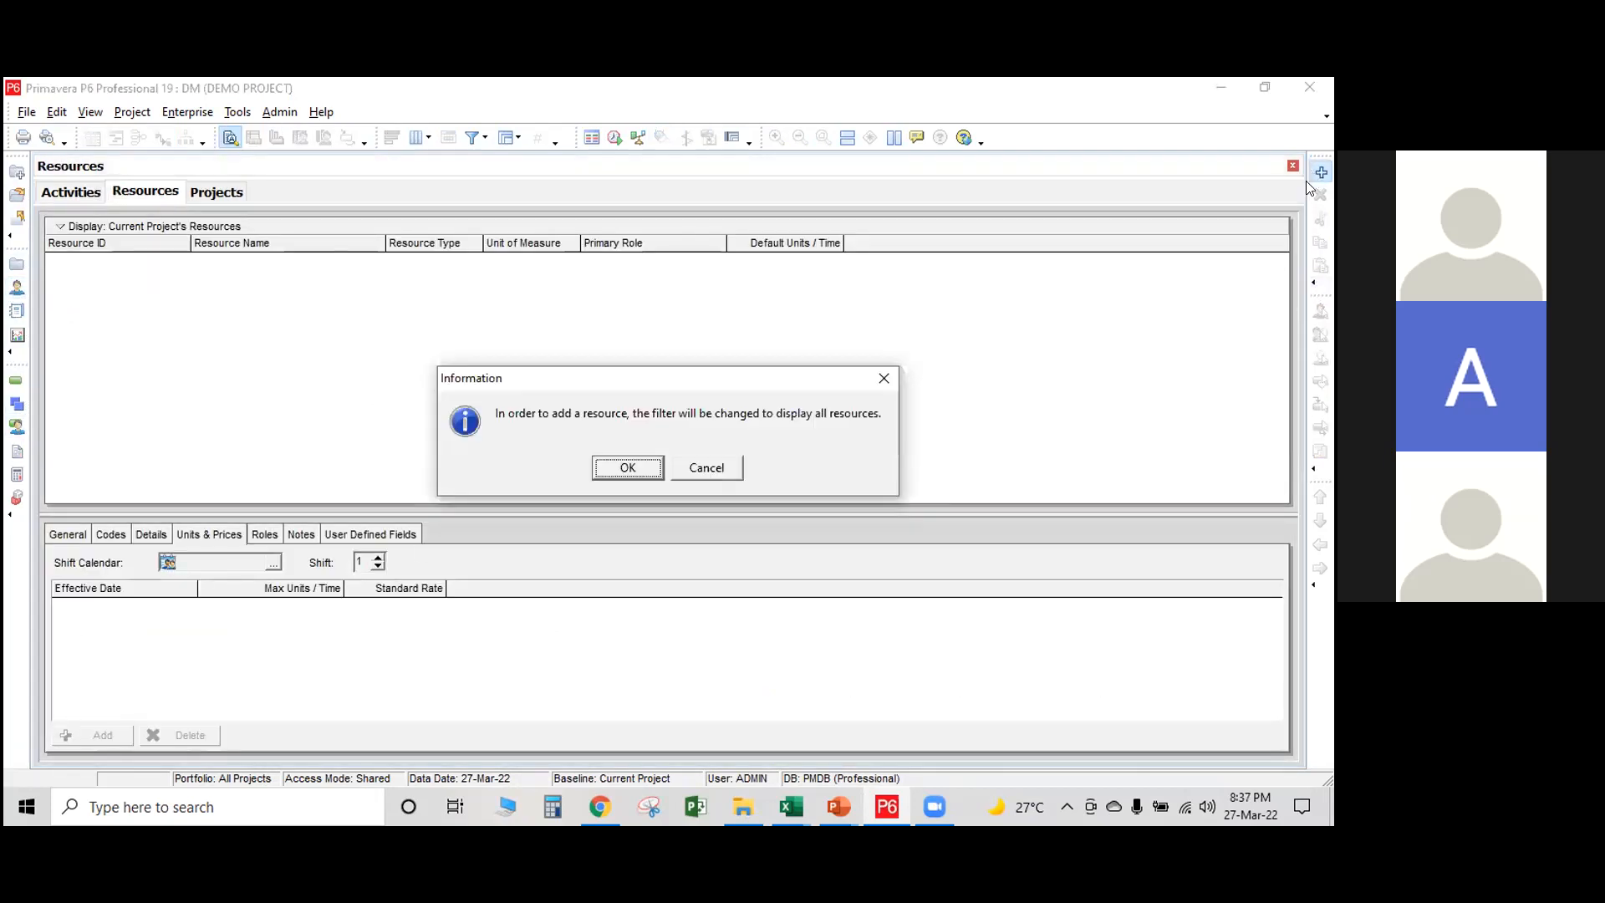
click(615, 468)
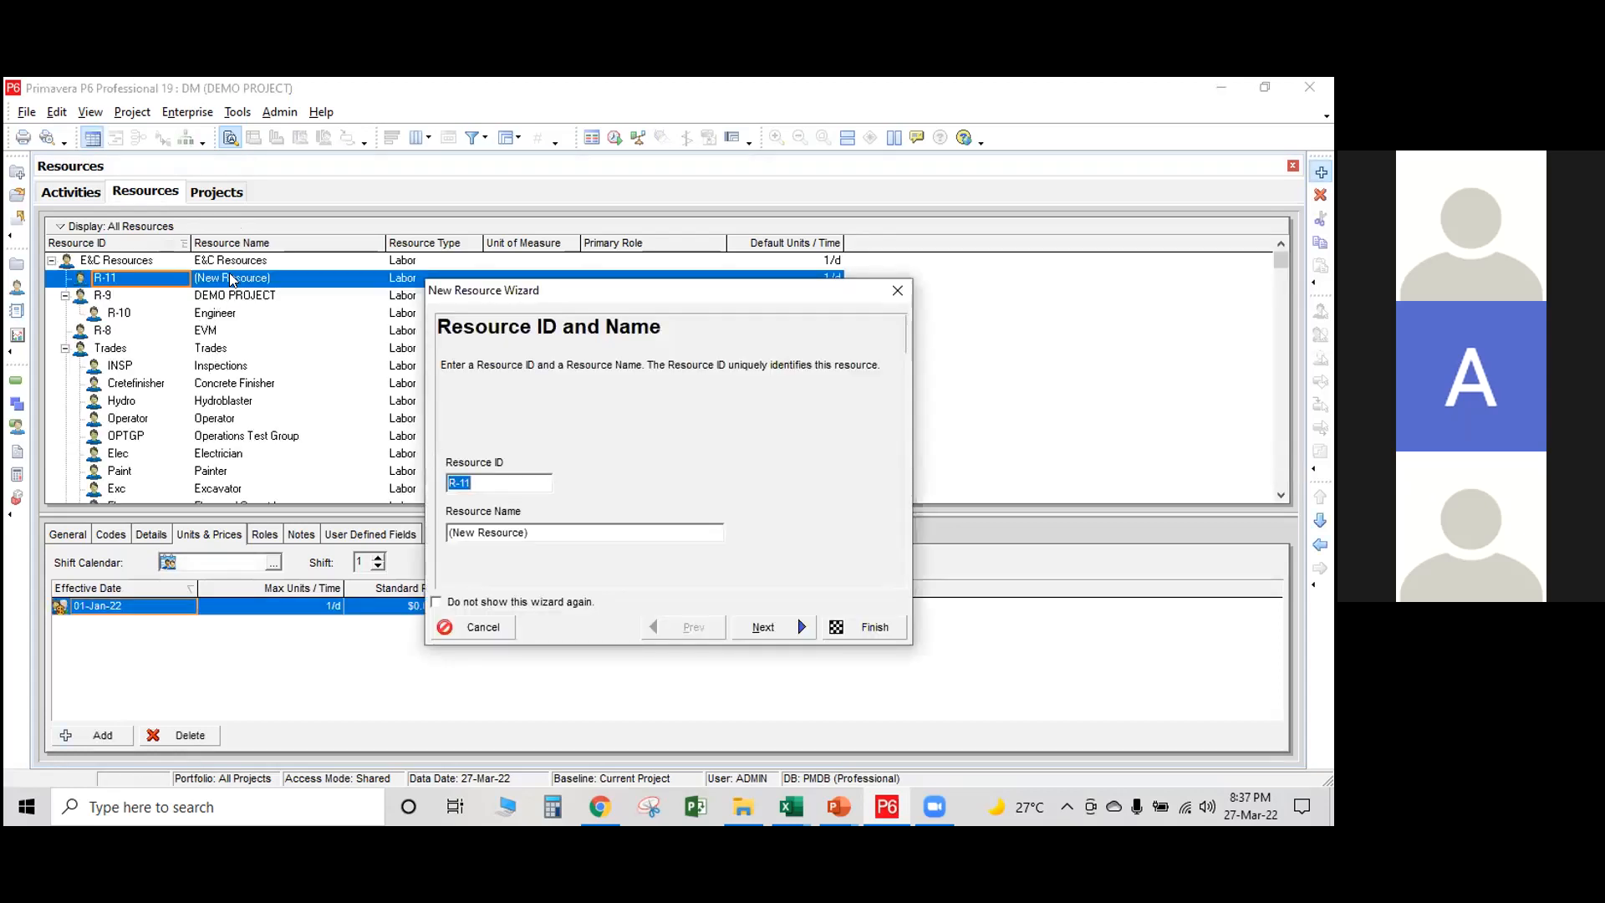
key(Tab)
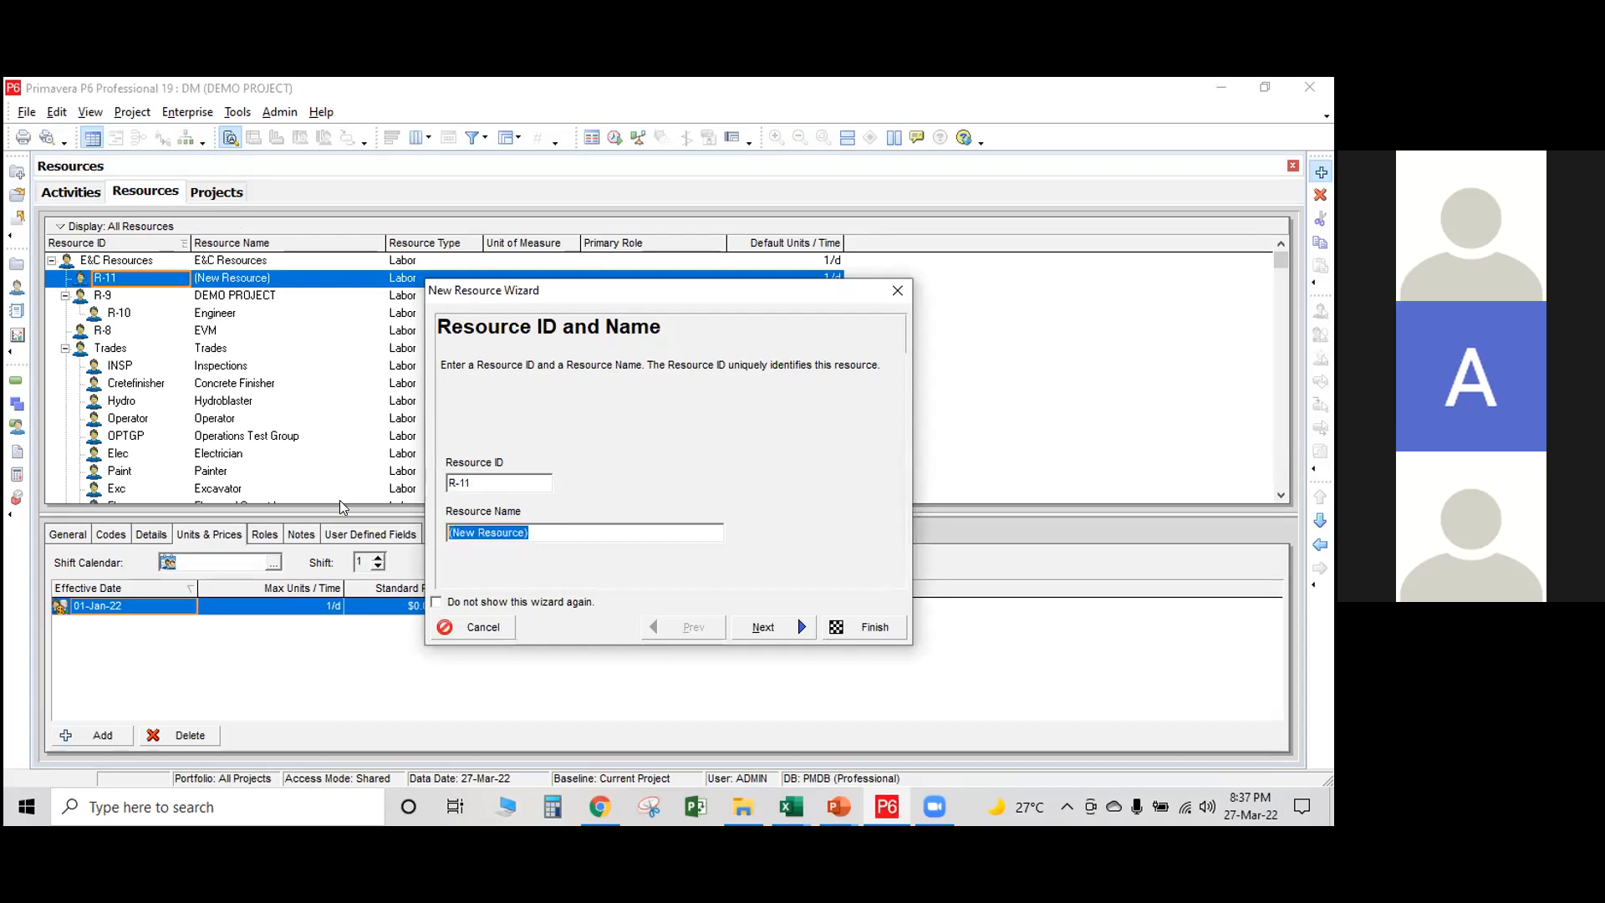
text(ENG)
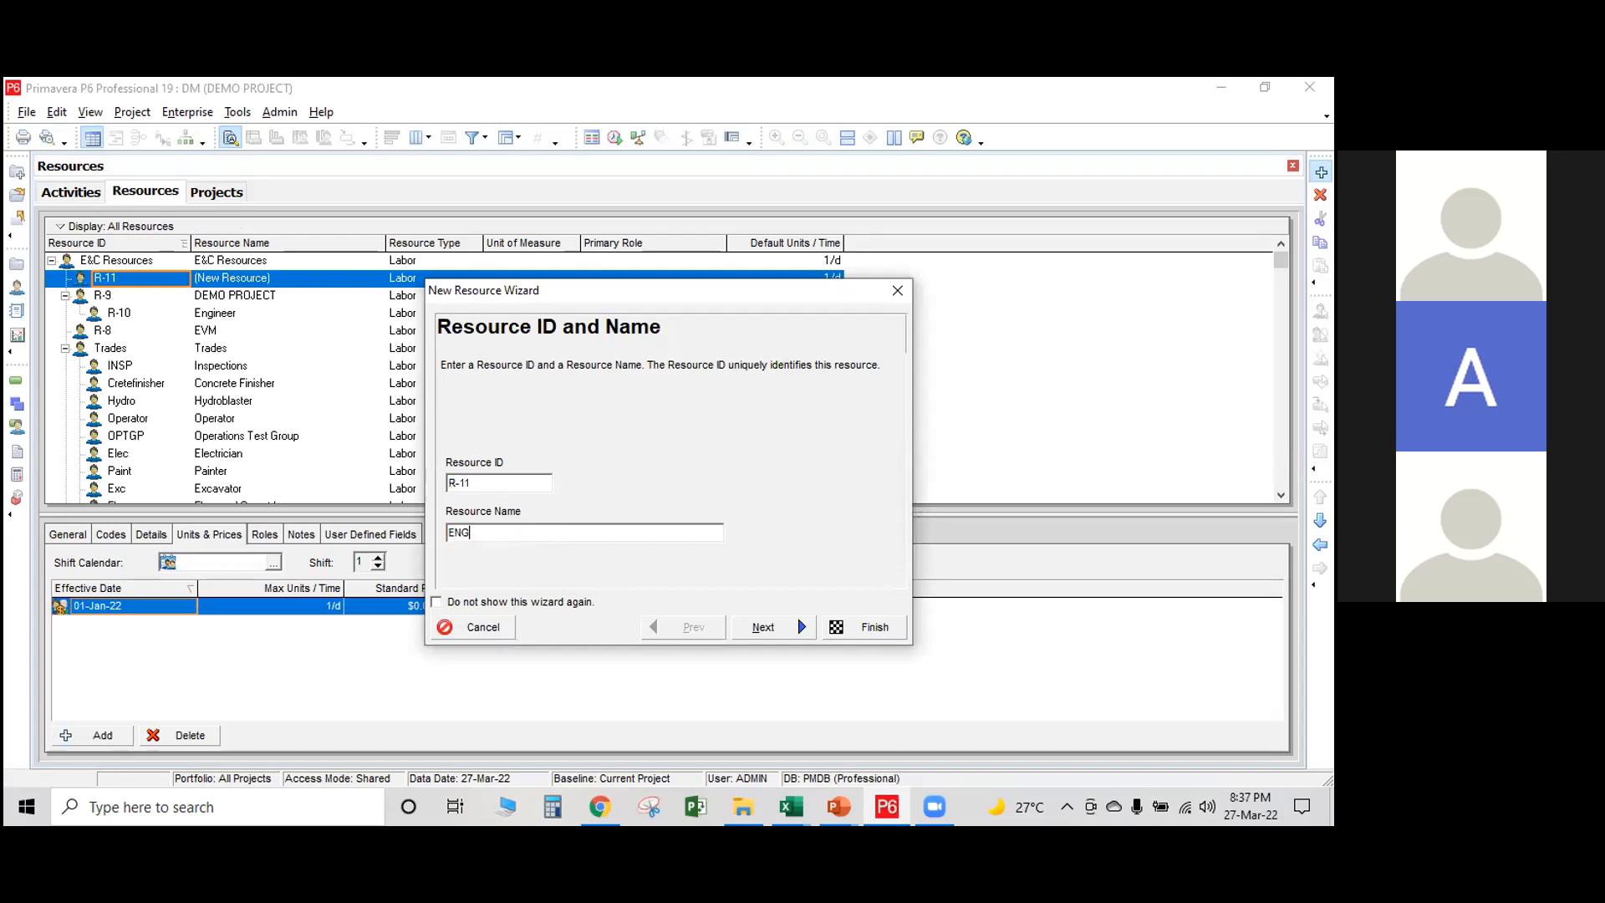
text(INEER -P)
click(861, 629)
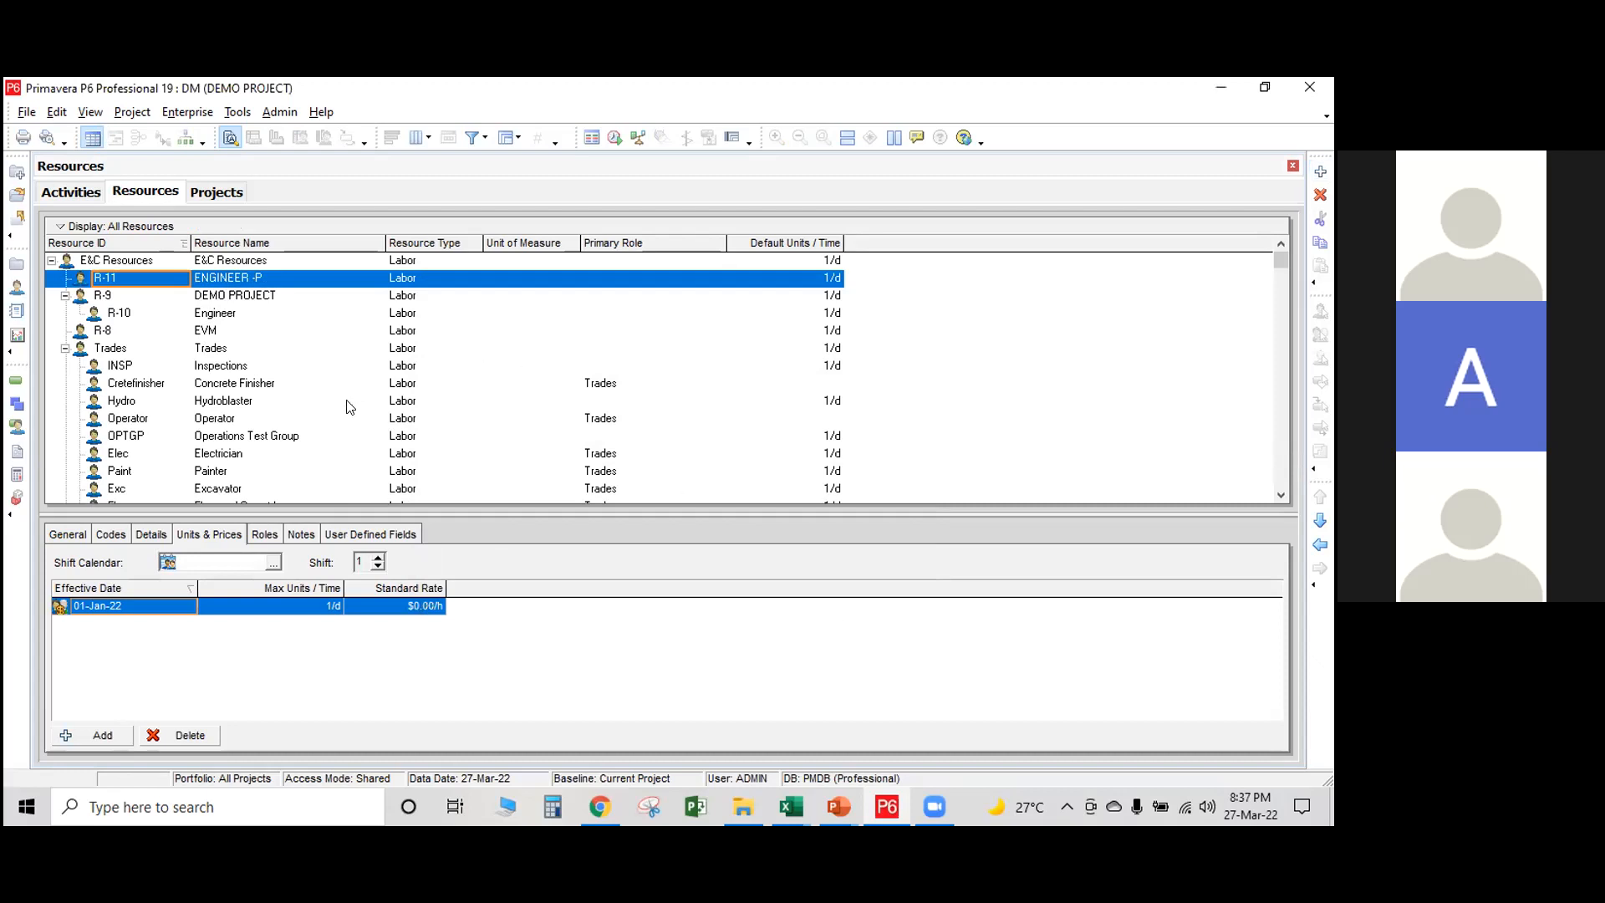
Set the ENGINEER -P resource's maximum units to 10 per day and its standard rate to $400.00/h.
click(317, 605)
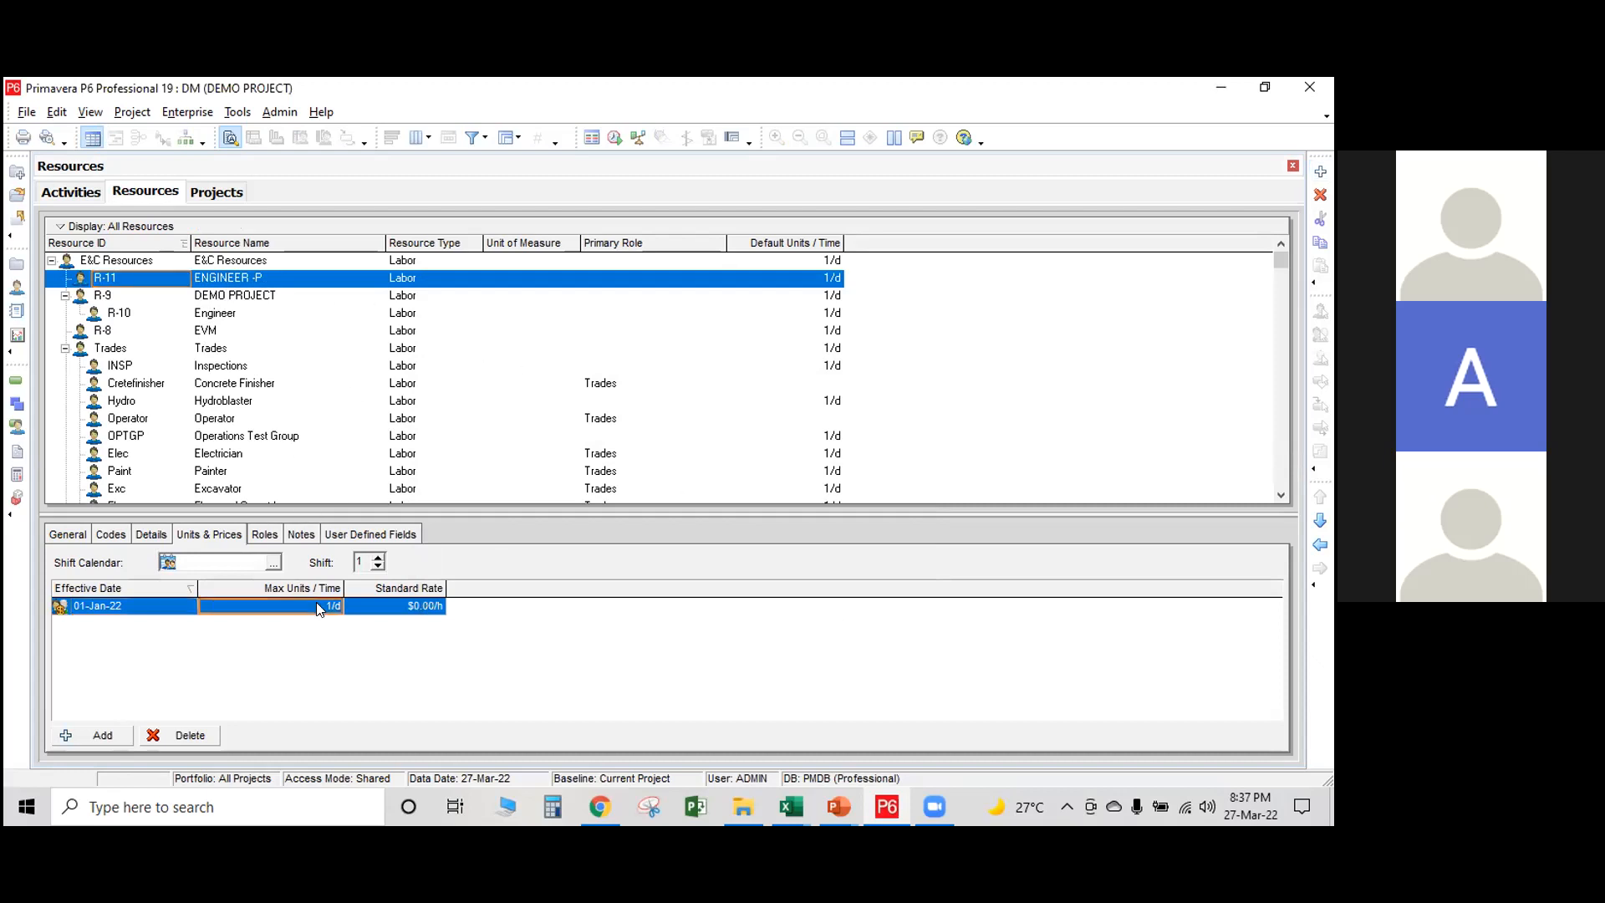
text(10)
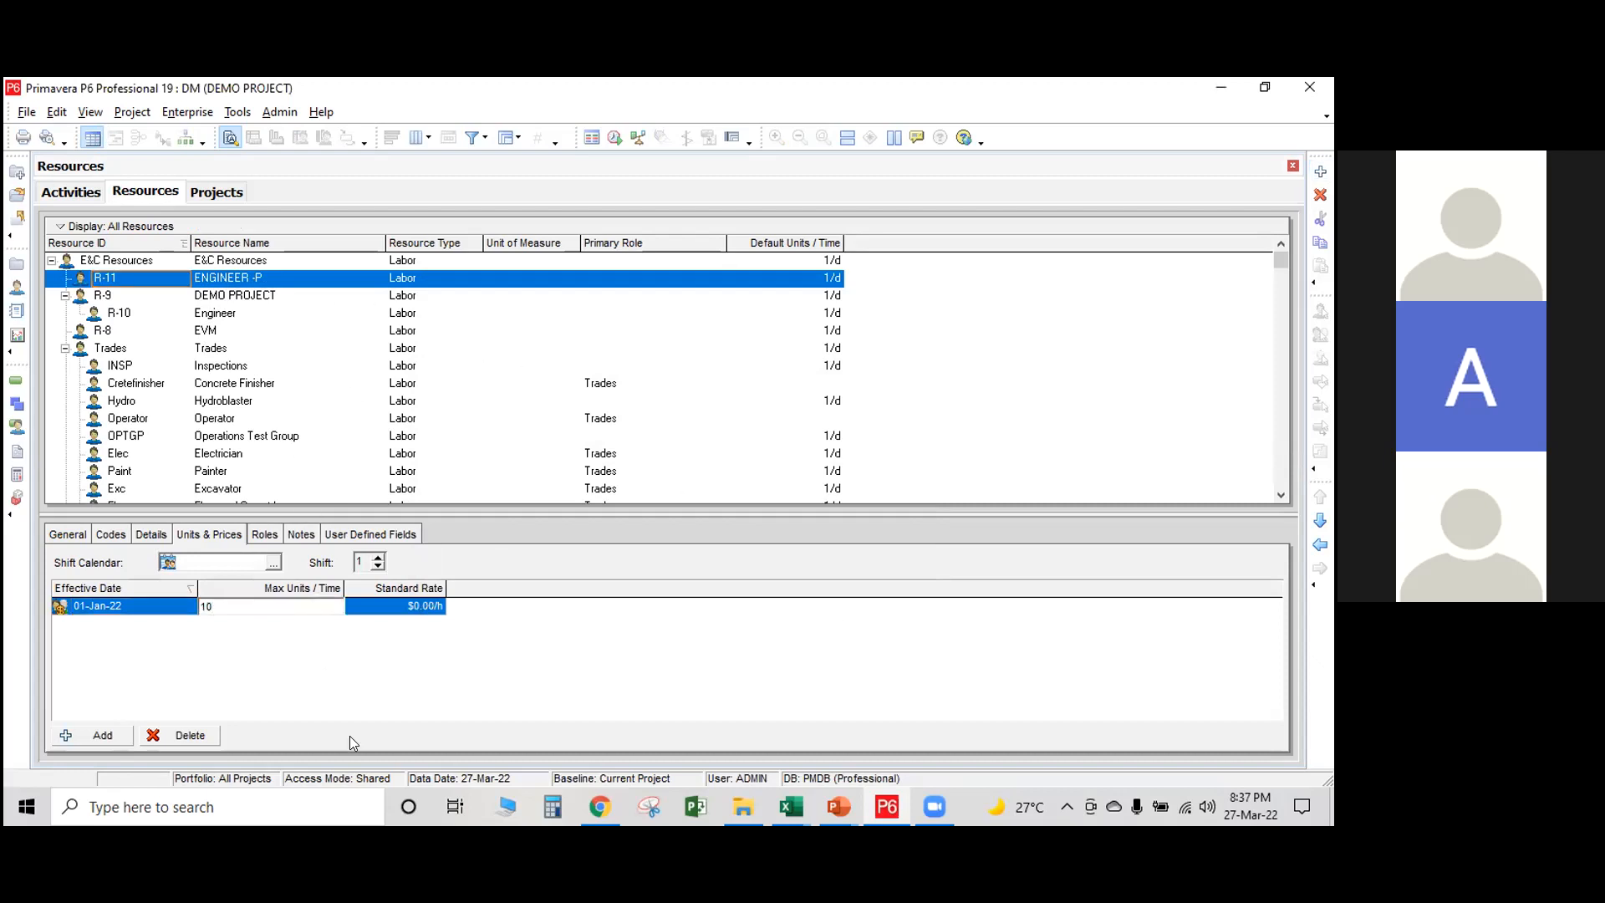
key(Return)
click(413, 608)
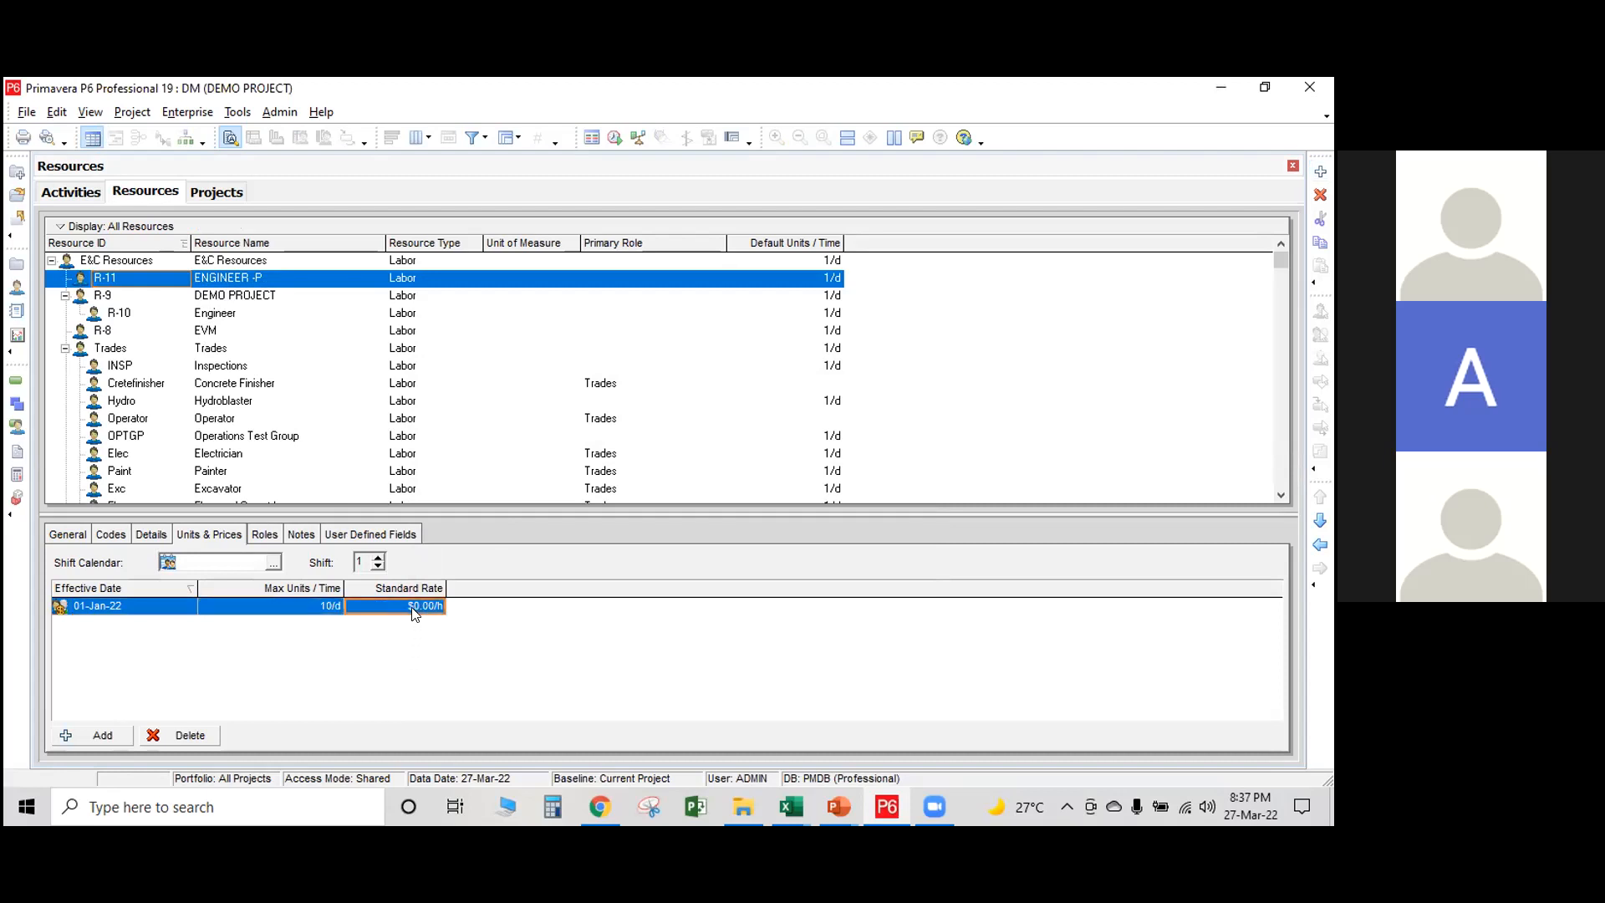
text(400)
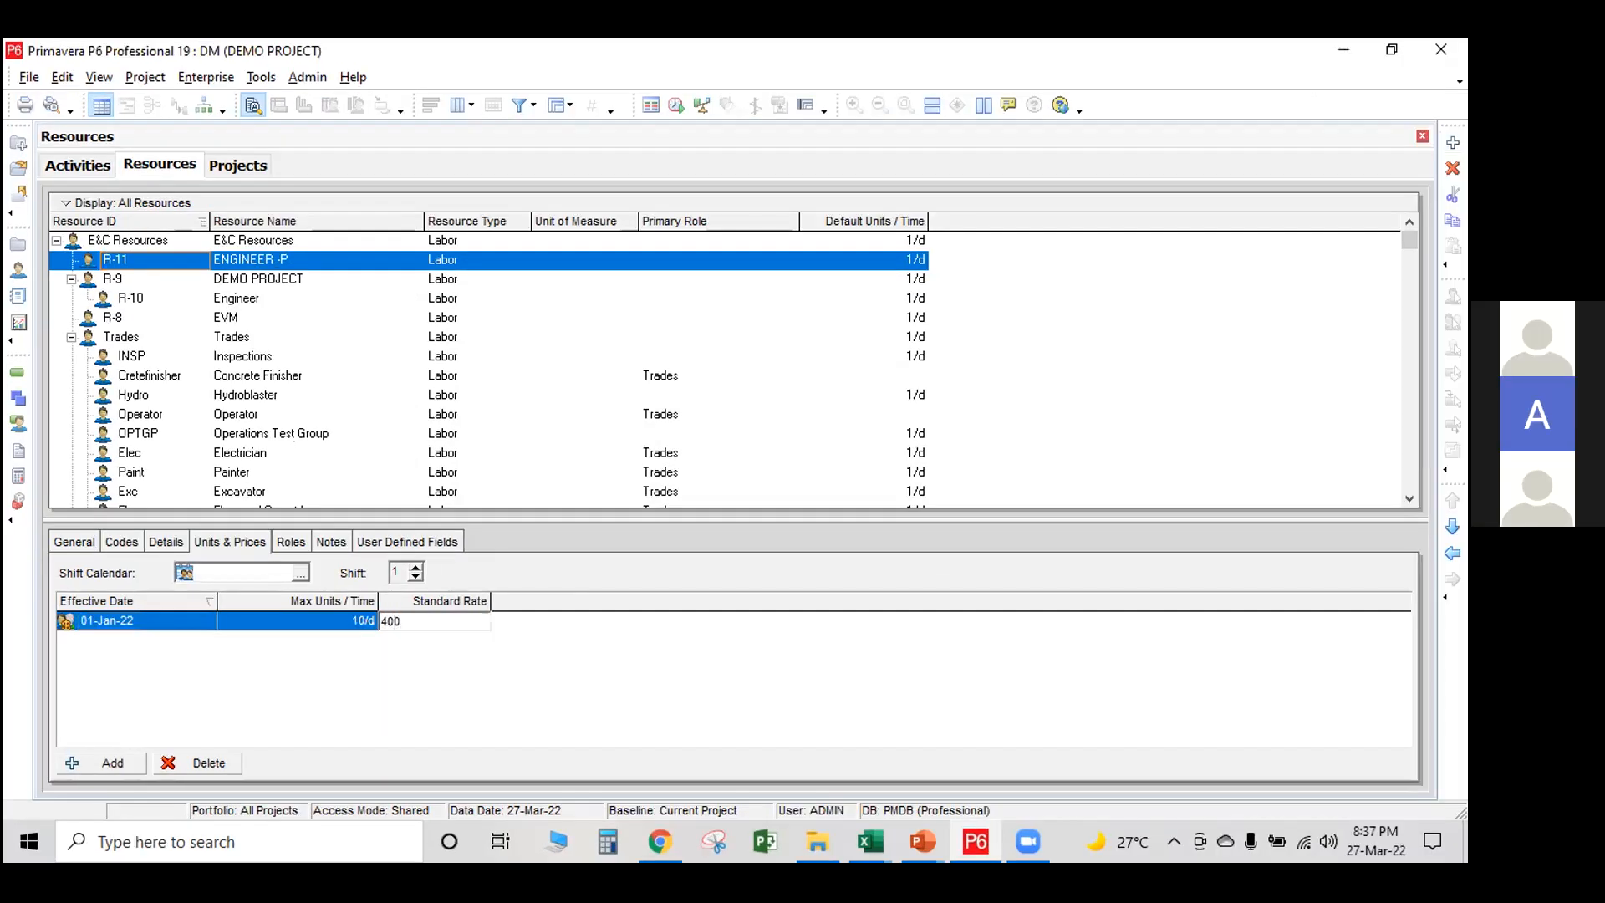
text(.00/h)
click(515, 664)
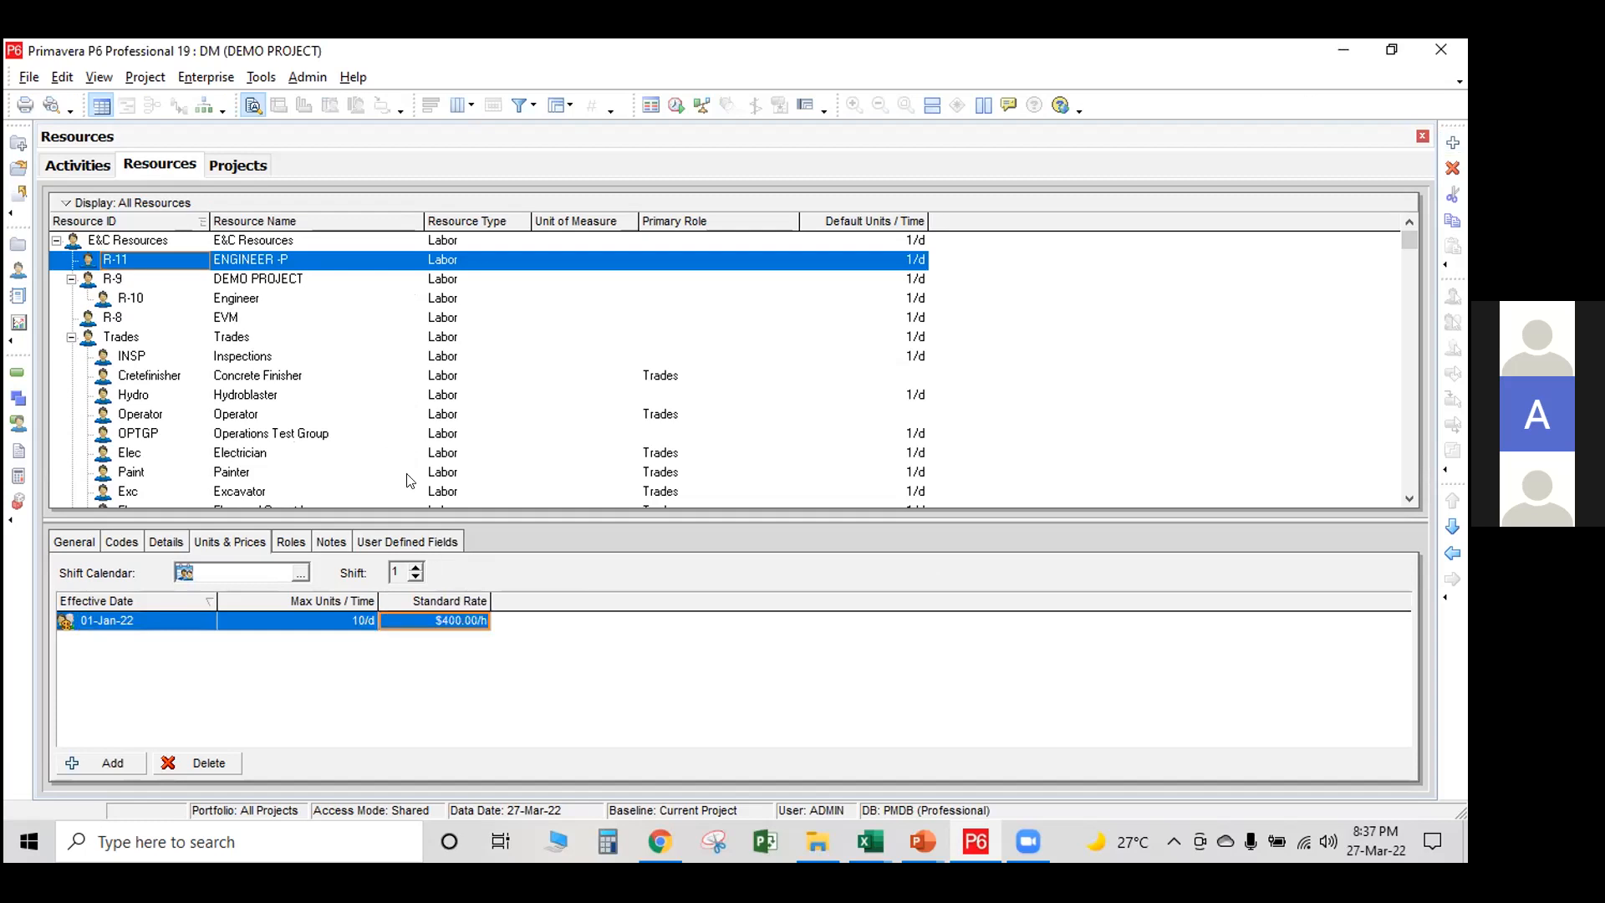
Return to the activities and assign the ENGINEER -P resource to Activity 1 (A1000) in the activity details.
click(78, 171)
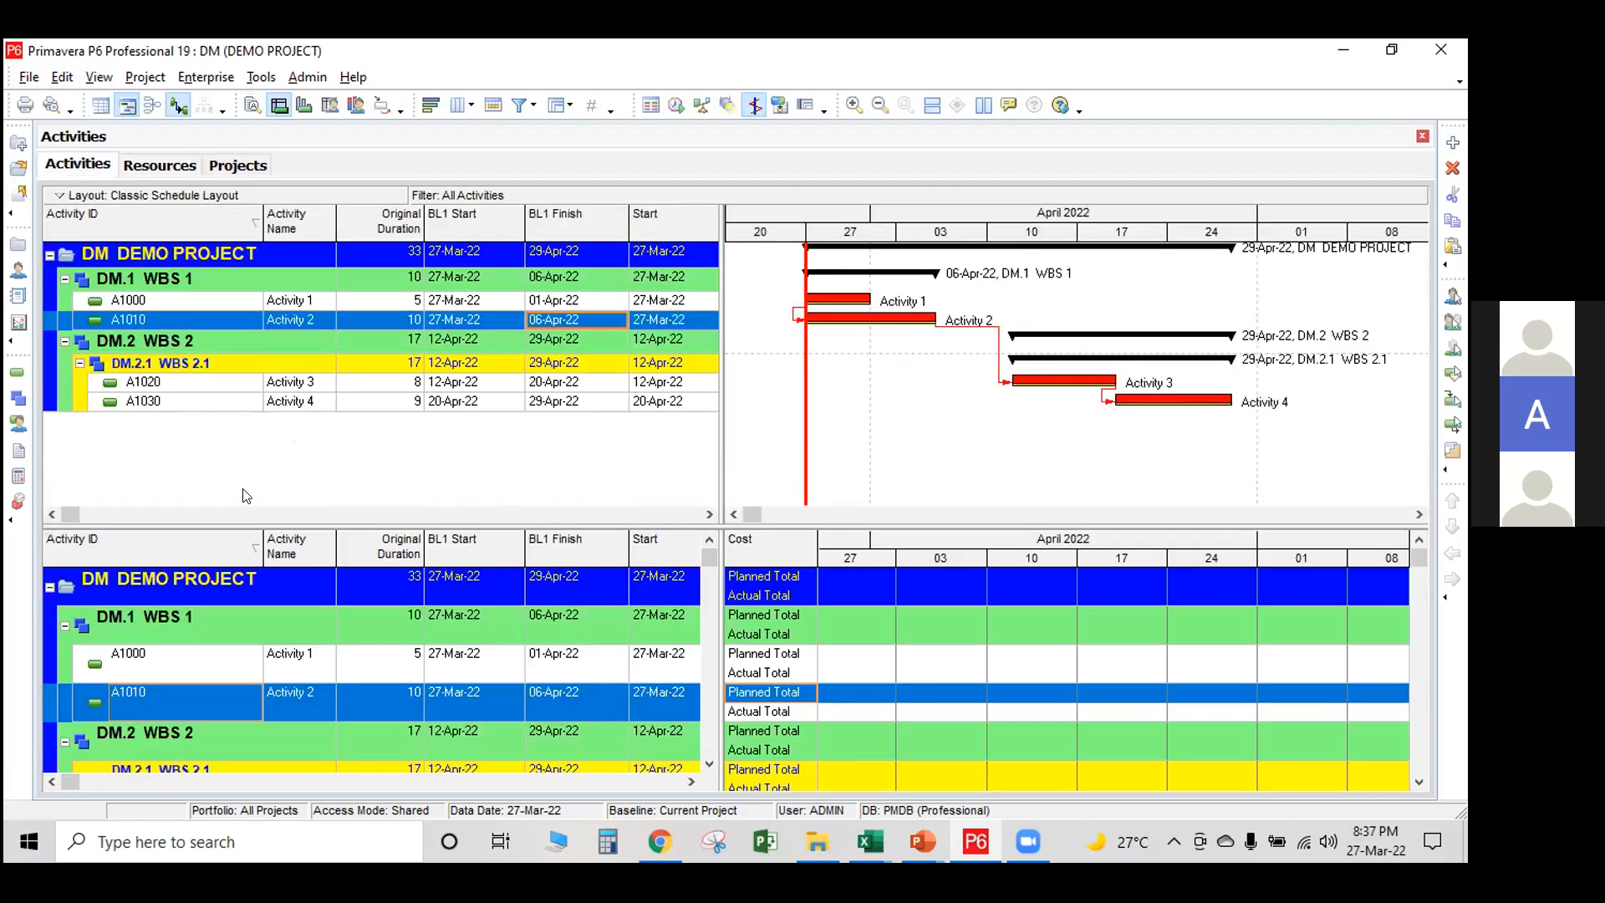
click(252, 104)
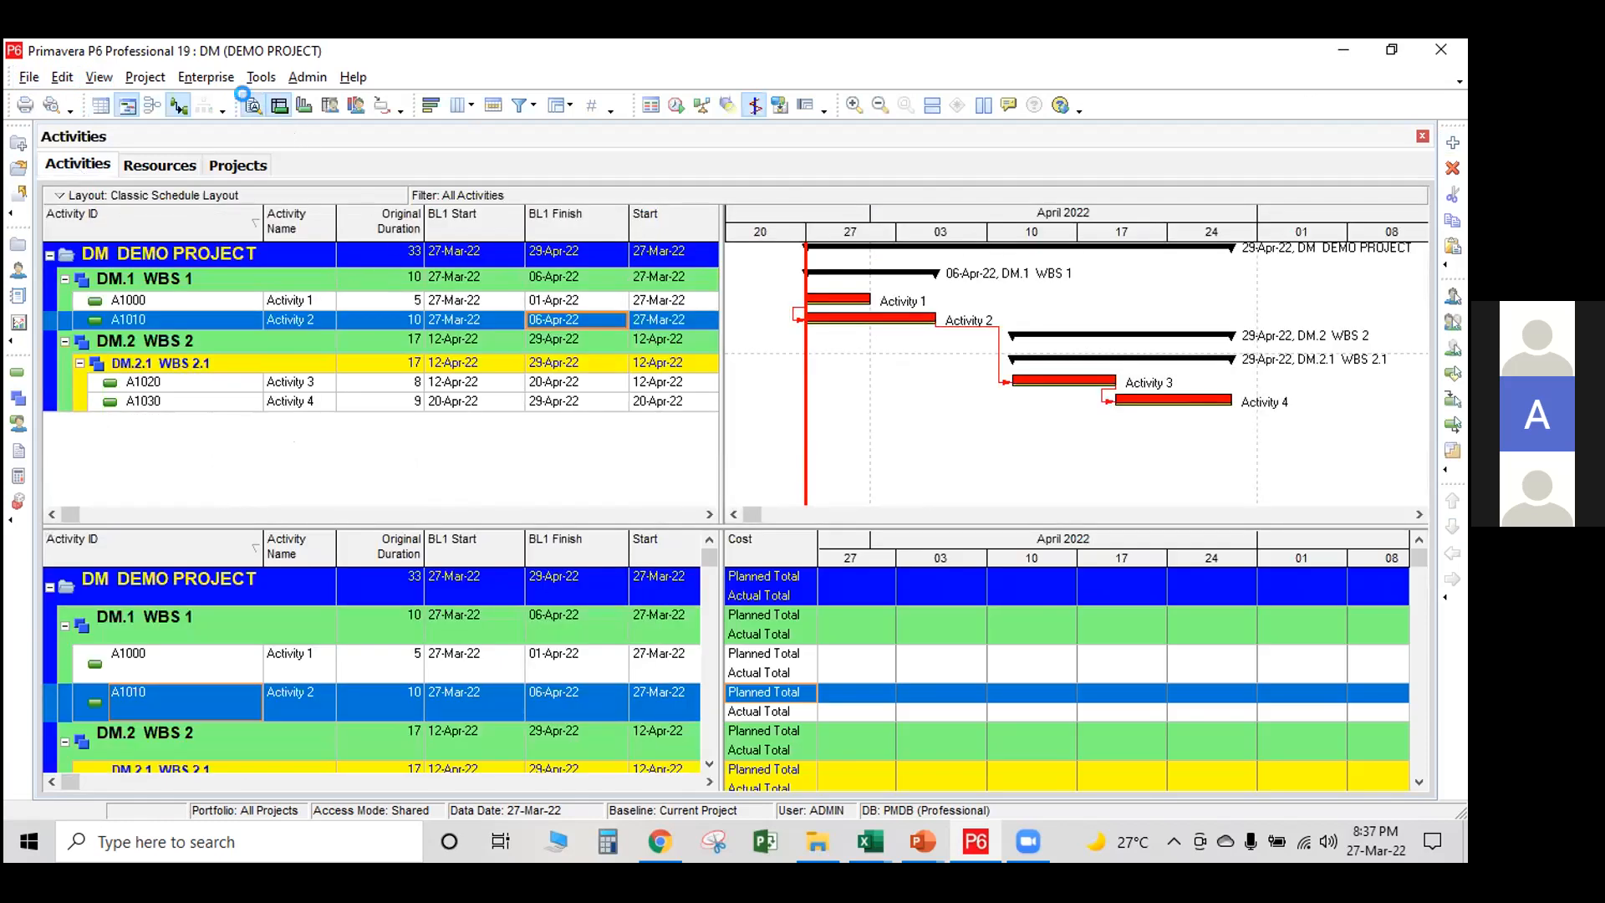
click(391, 301)
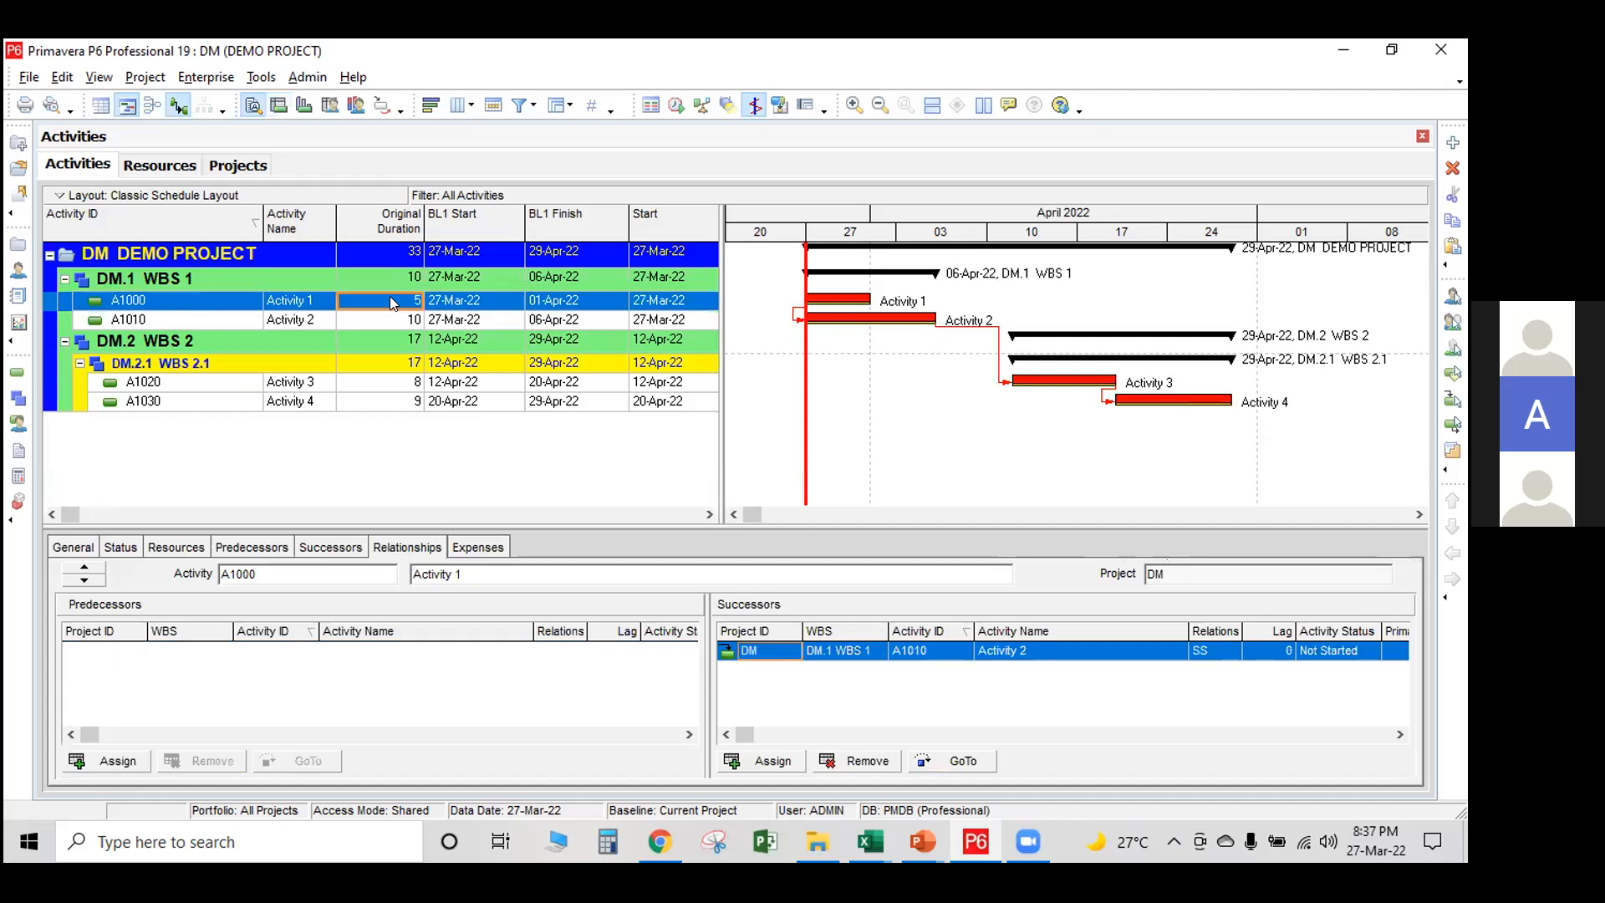
click(165, 545)
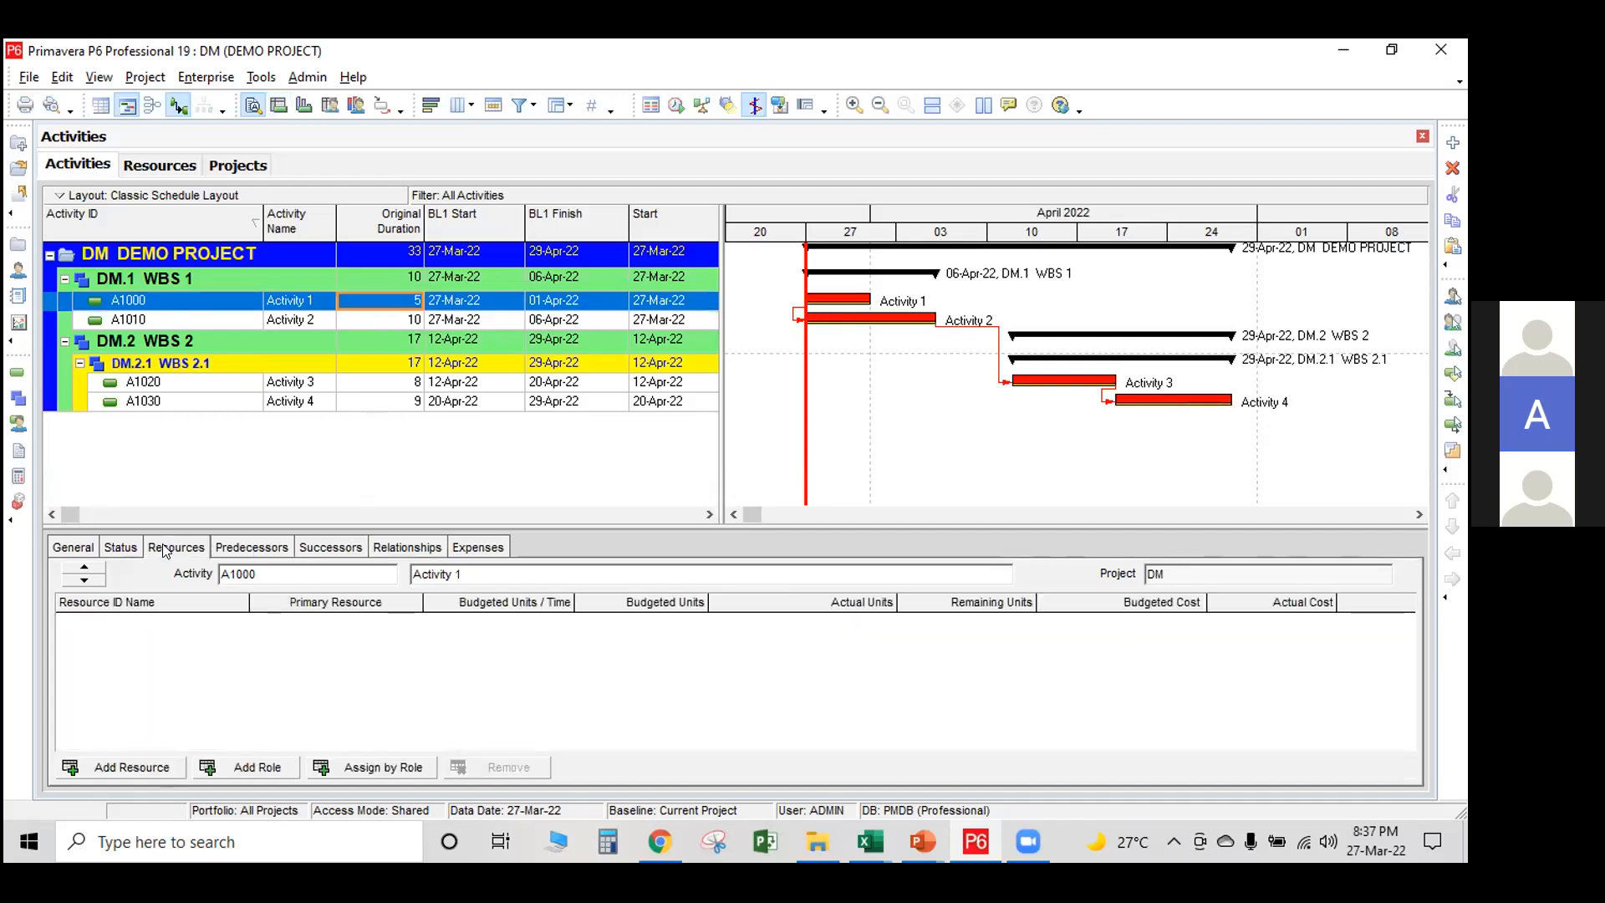
click(134, 768)
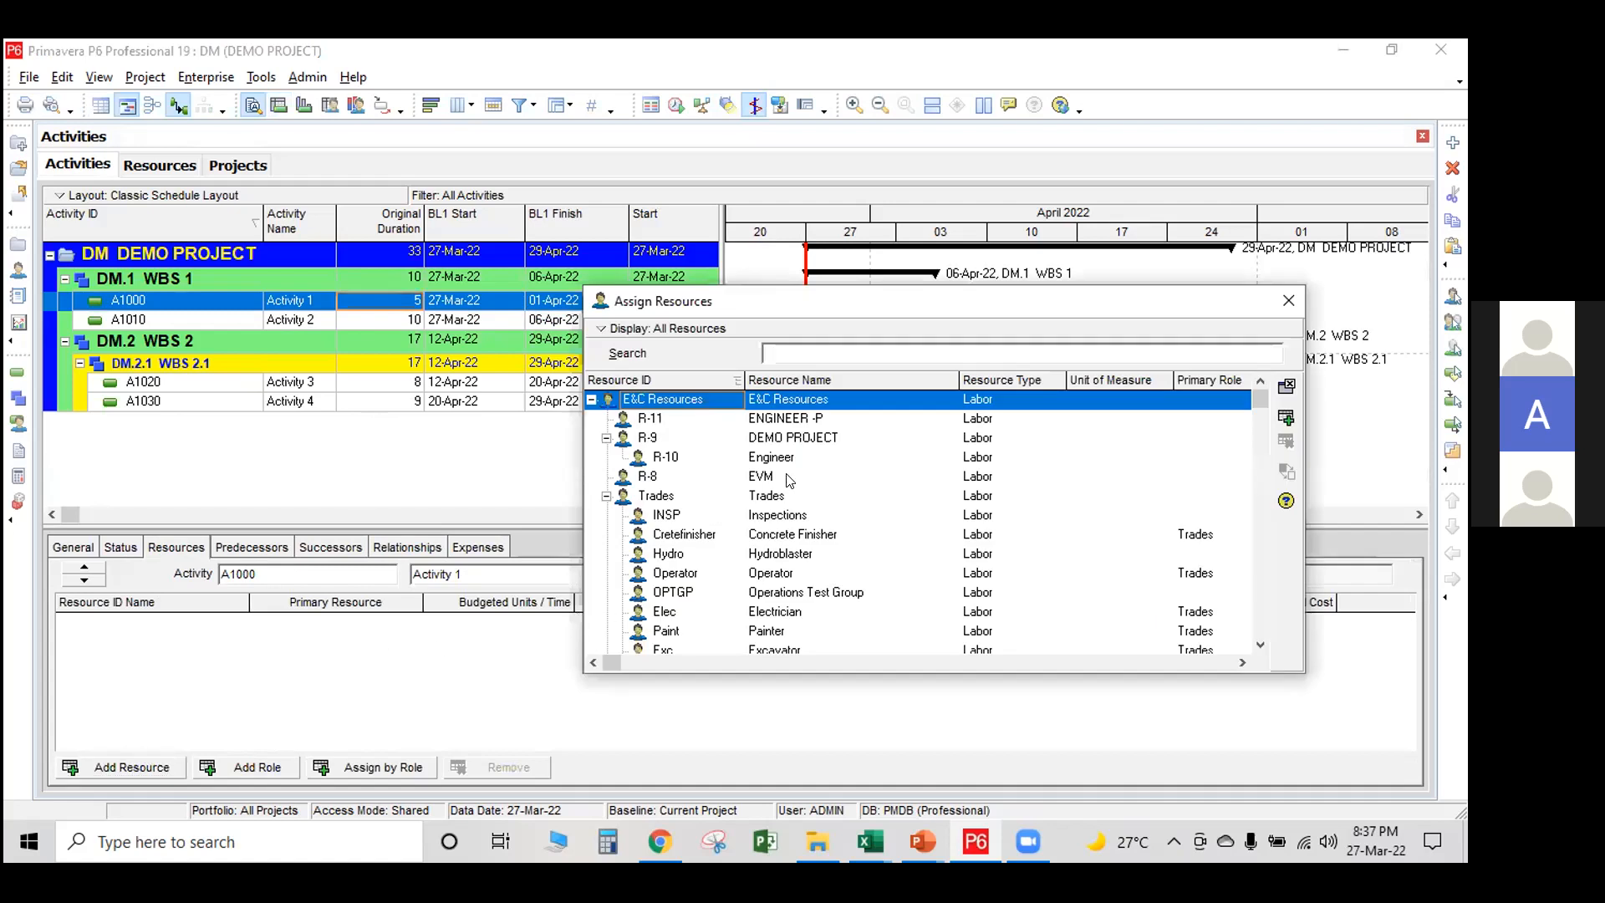
click(799, 422)
click(1282, 423)
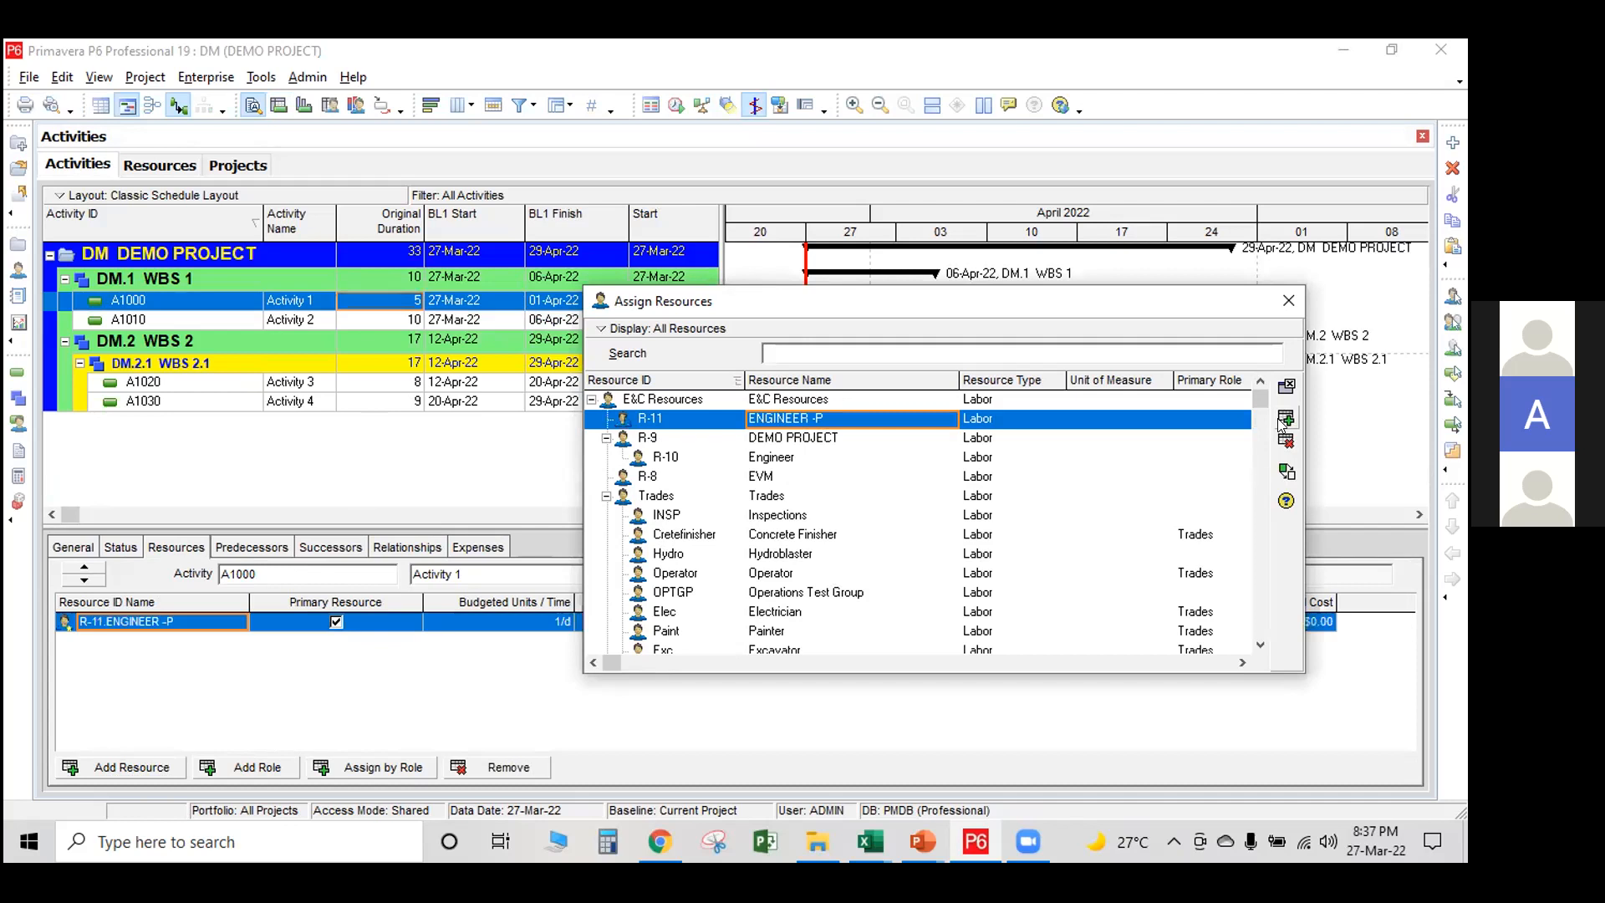
click(1291, 301)
Assign the ENGINEER -P resource to Activity 2 (A1010).
click(596, 320)
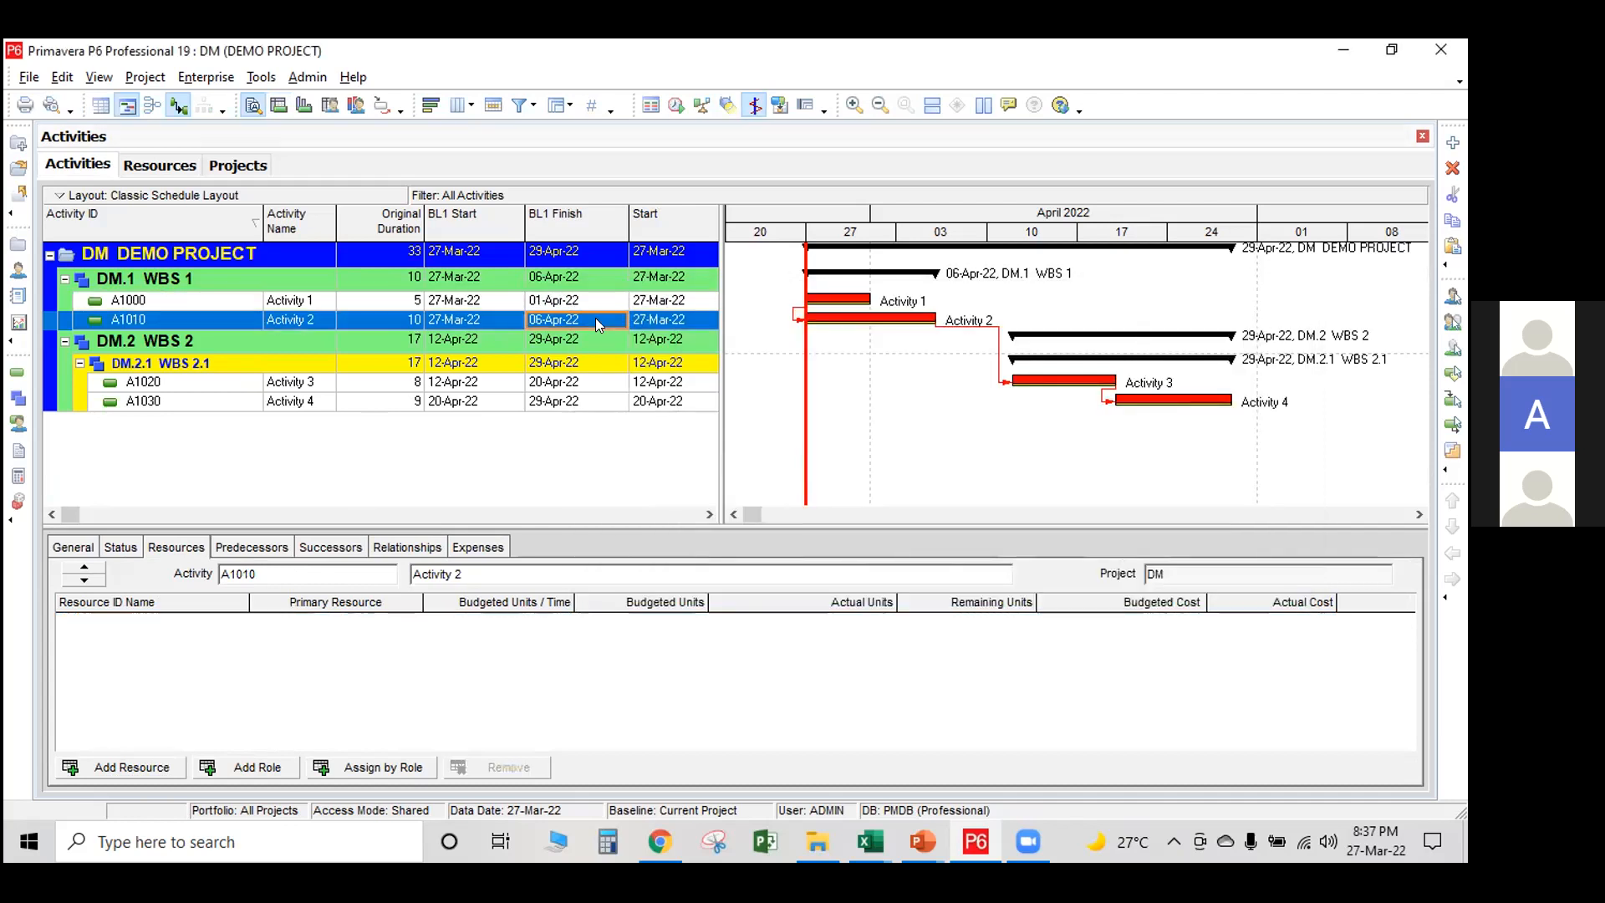
click(131, 767)
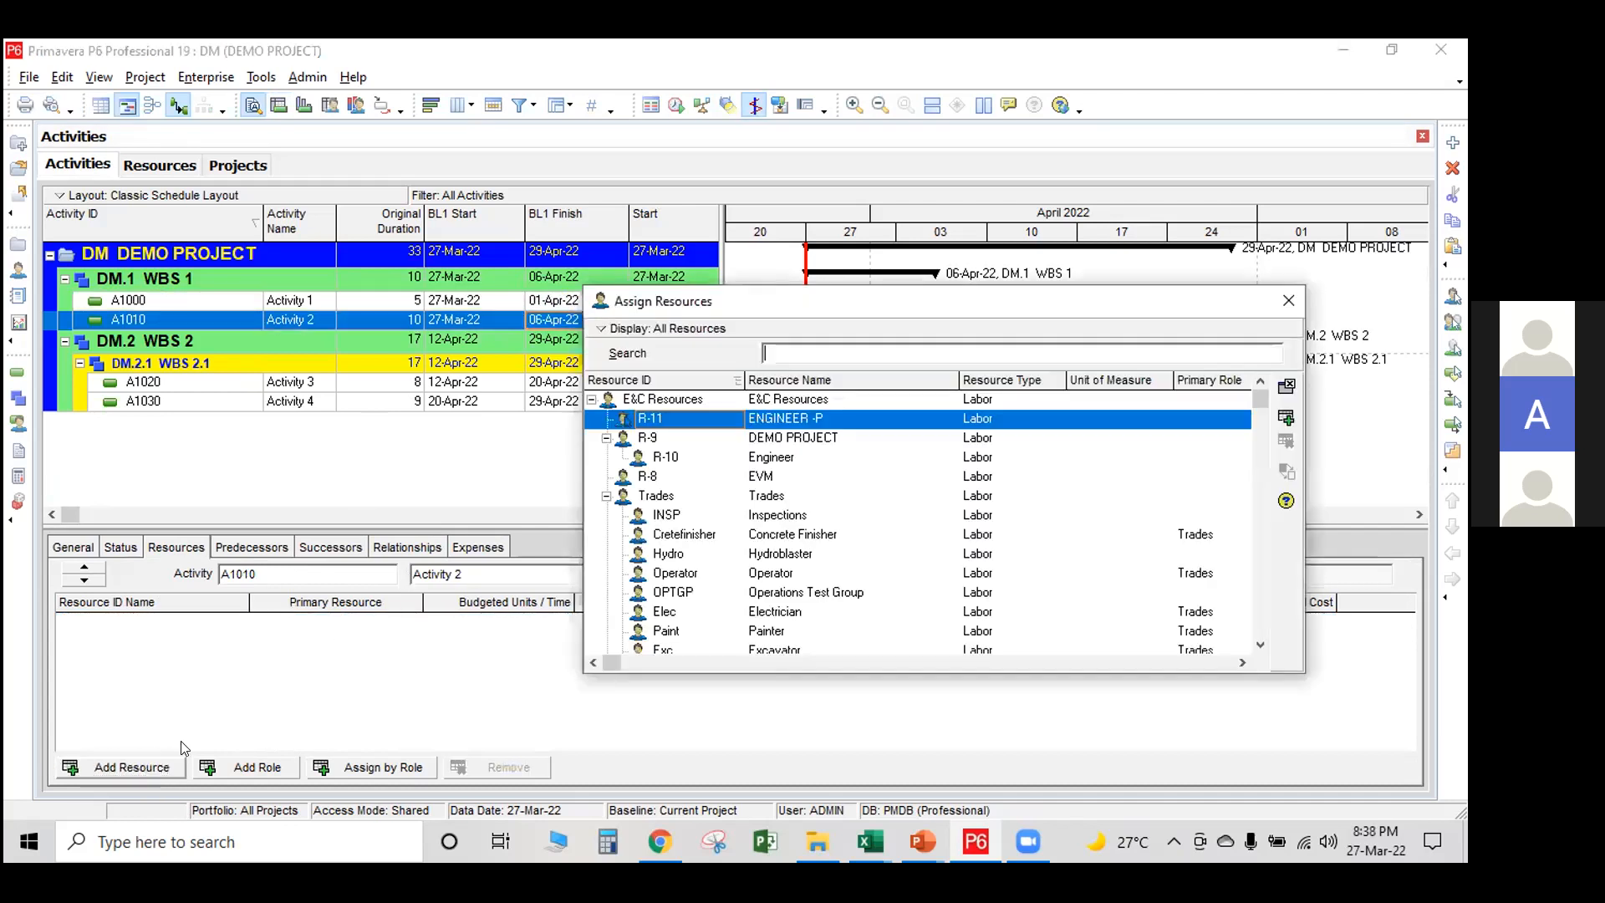
click(836, 420)
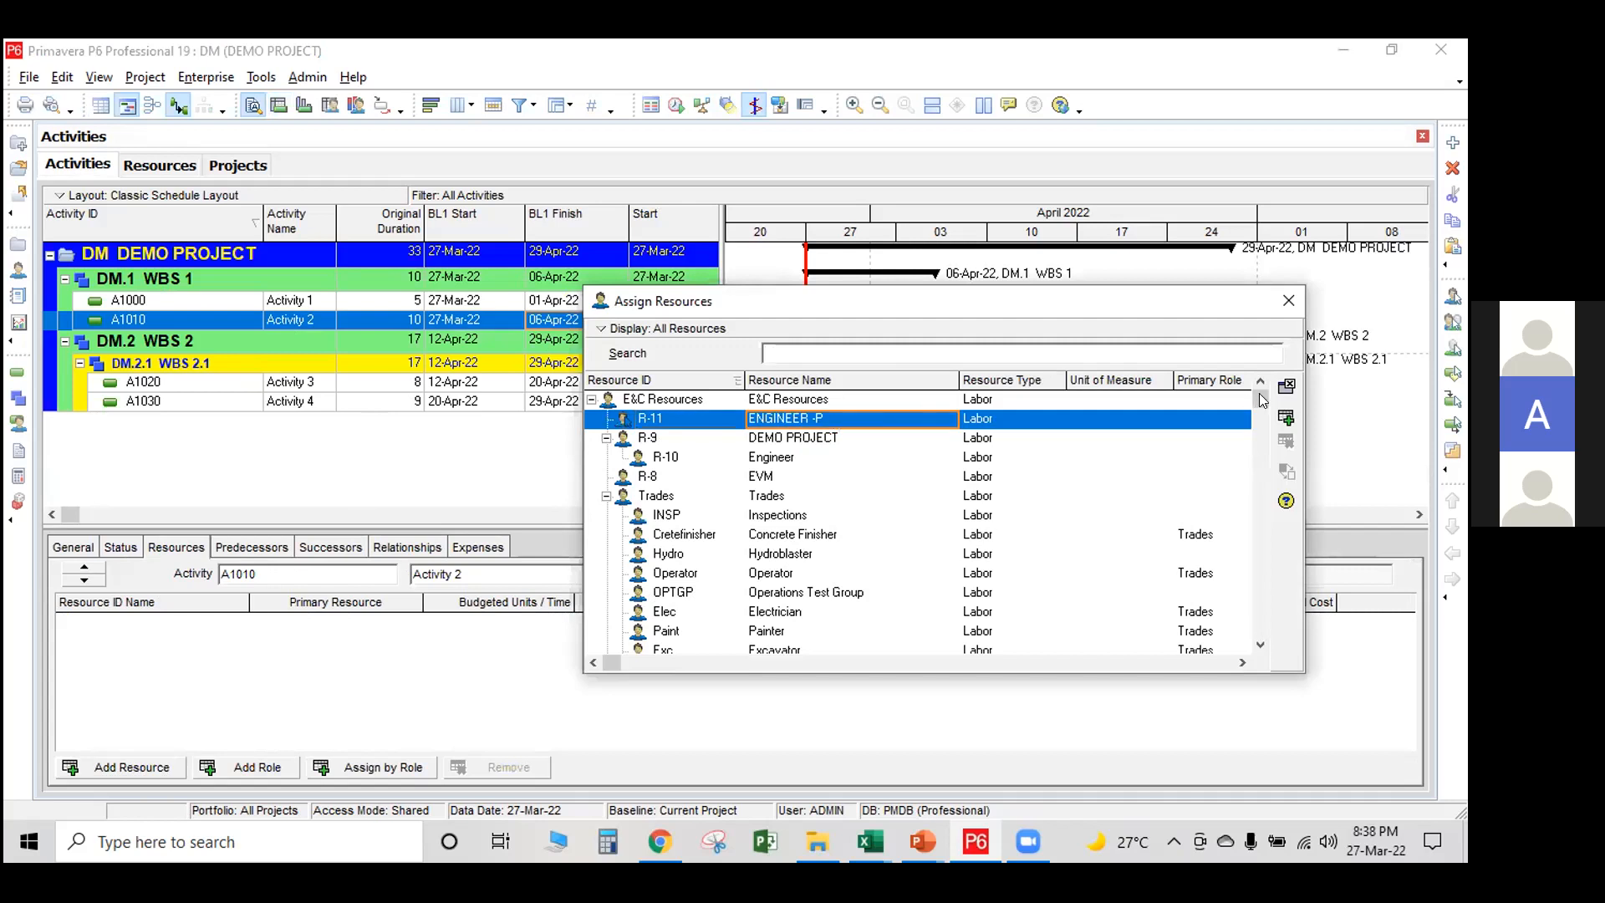
click(1286, 417)
click(1288, 306)
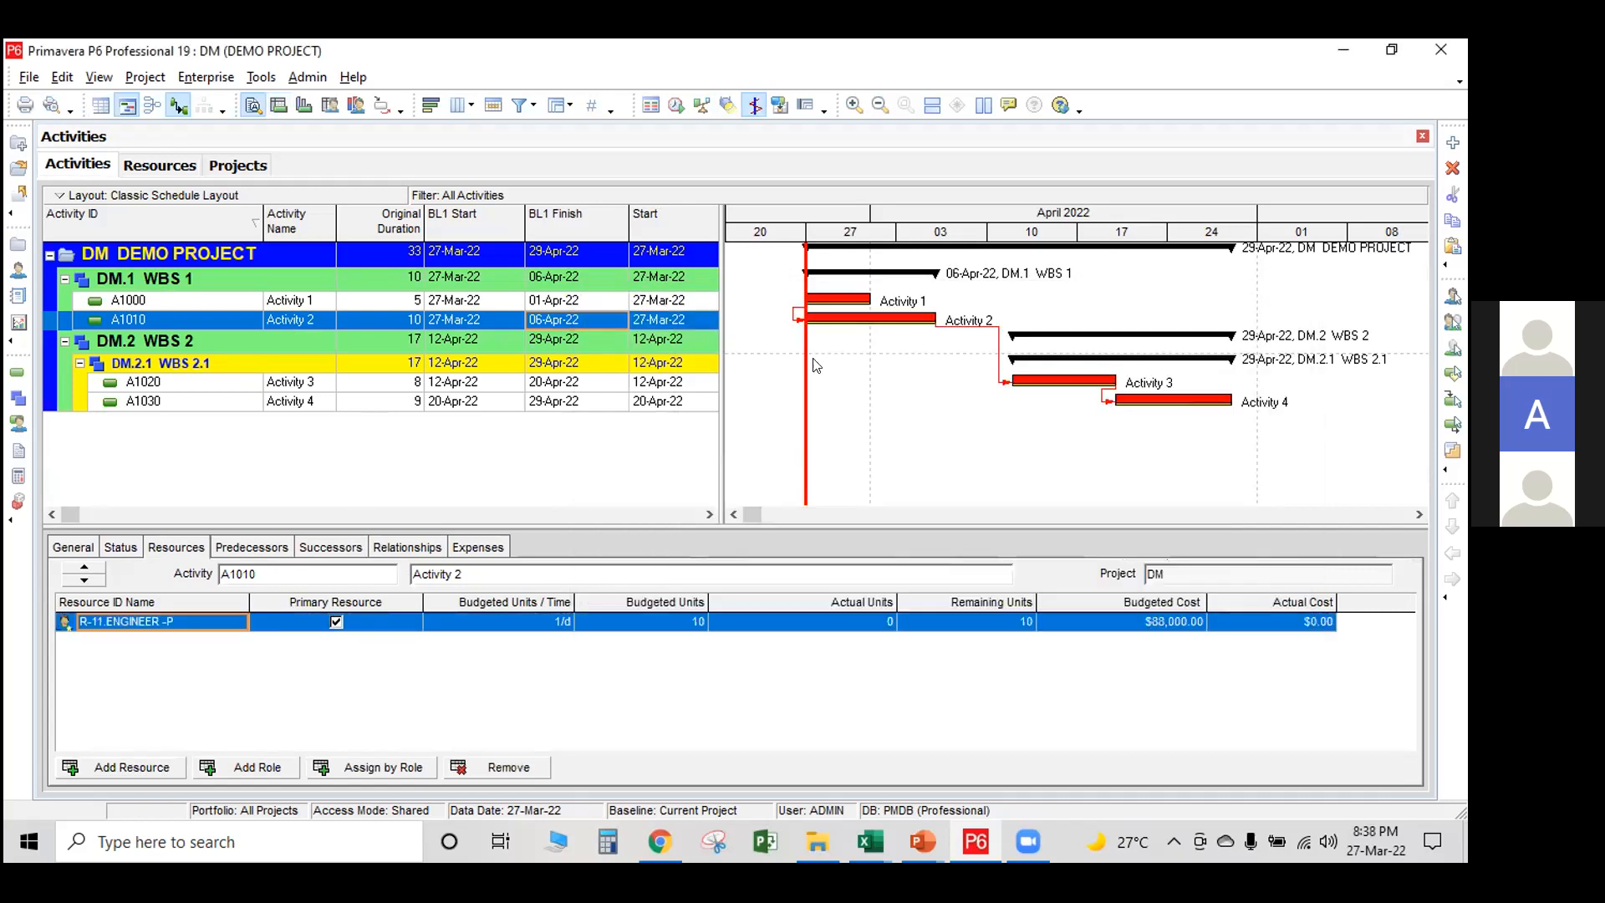
Assign the ENGINEER -P resource to Activity 3 (A1020) and Activity 4 (A1030), and close the resource assignment dialog.
click(619, 382)
click(120, 767)
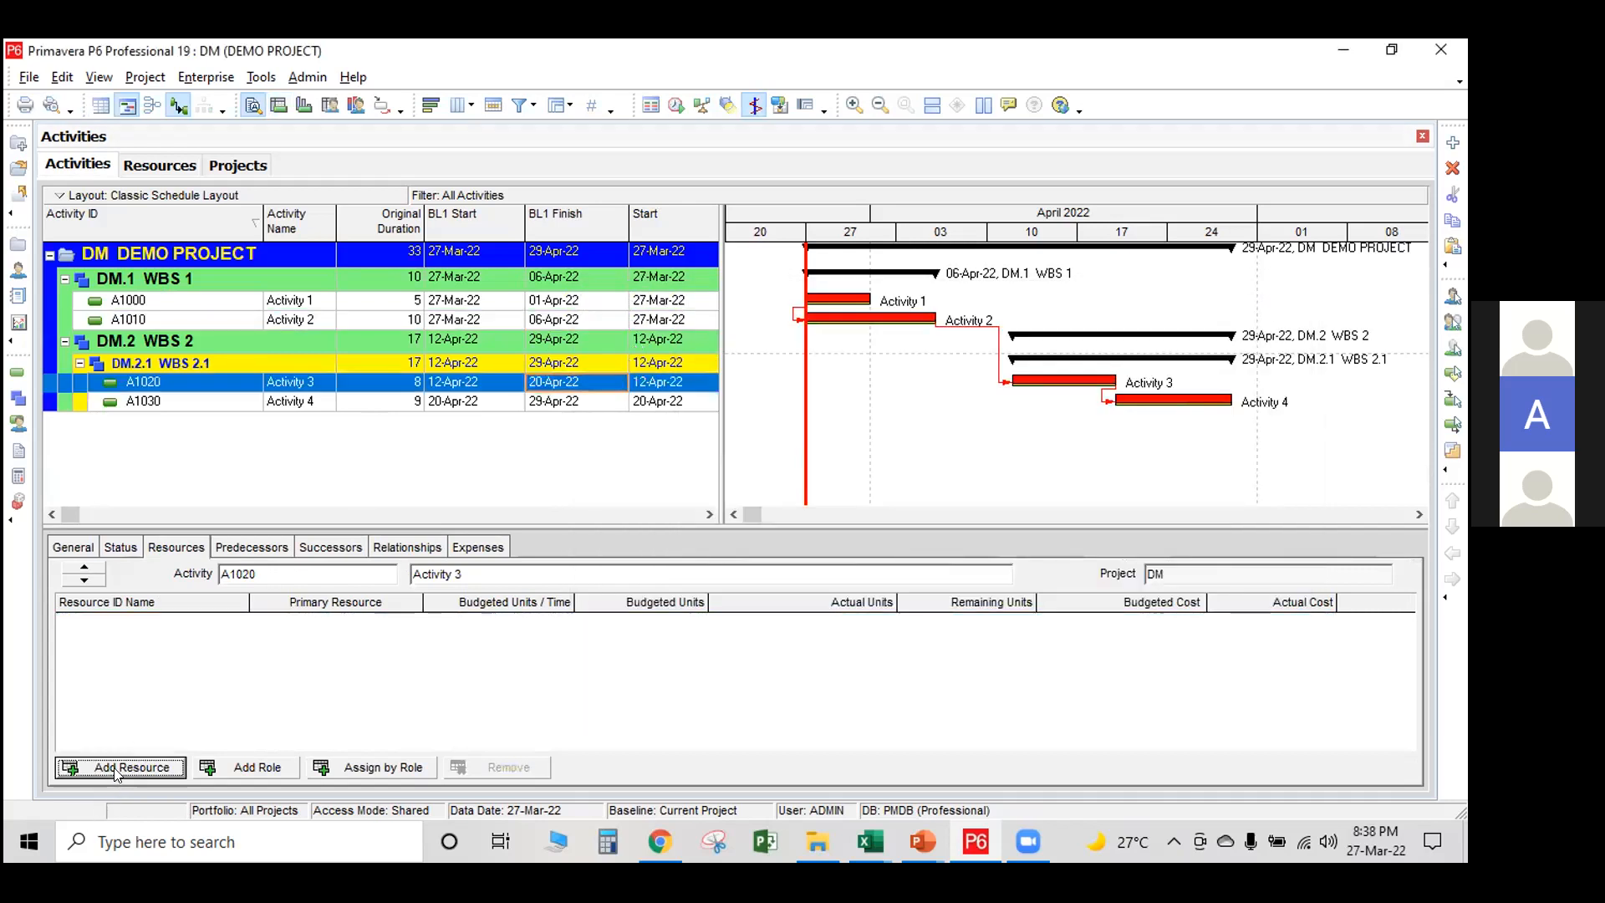
click(1286, 418)
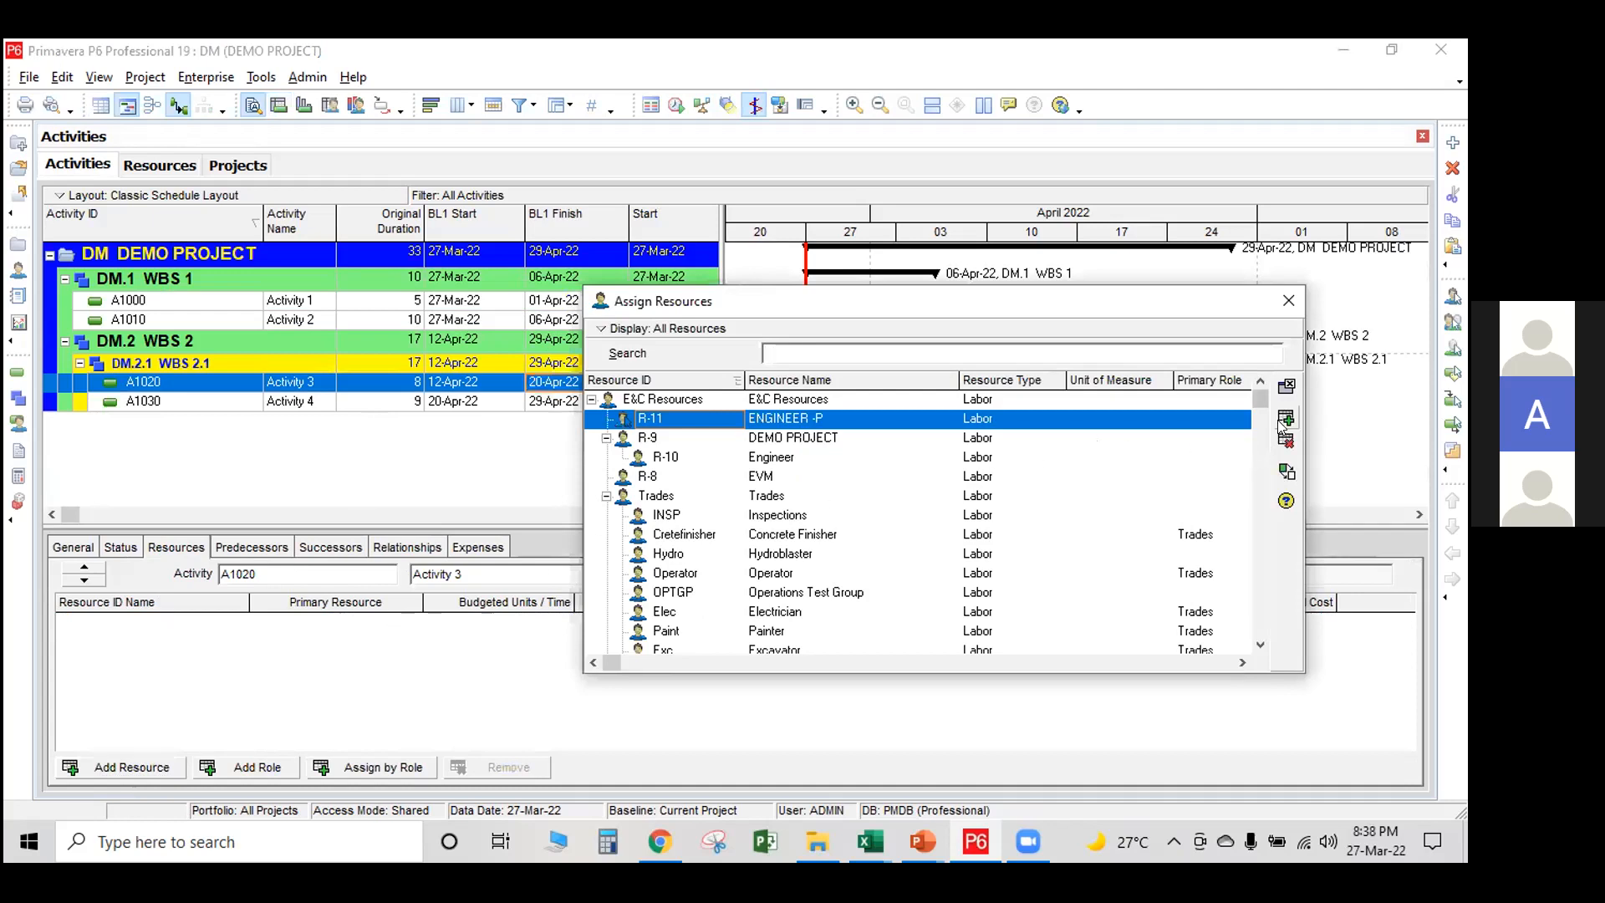
click(493, 401)
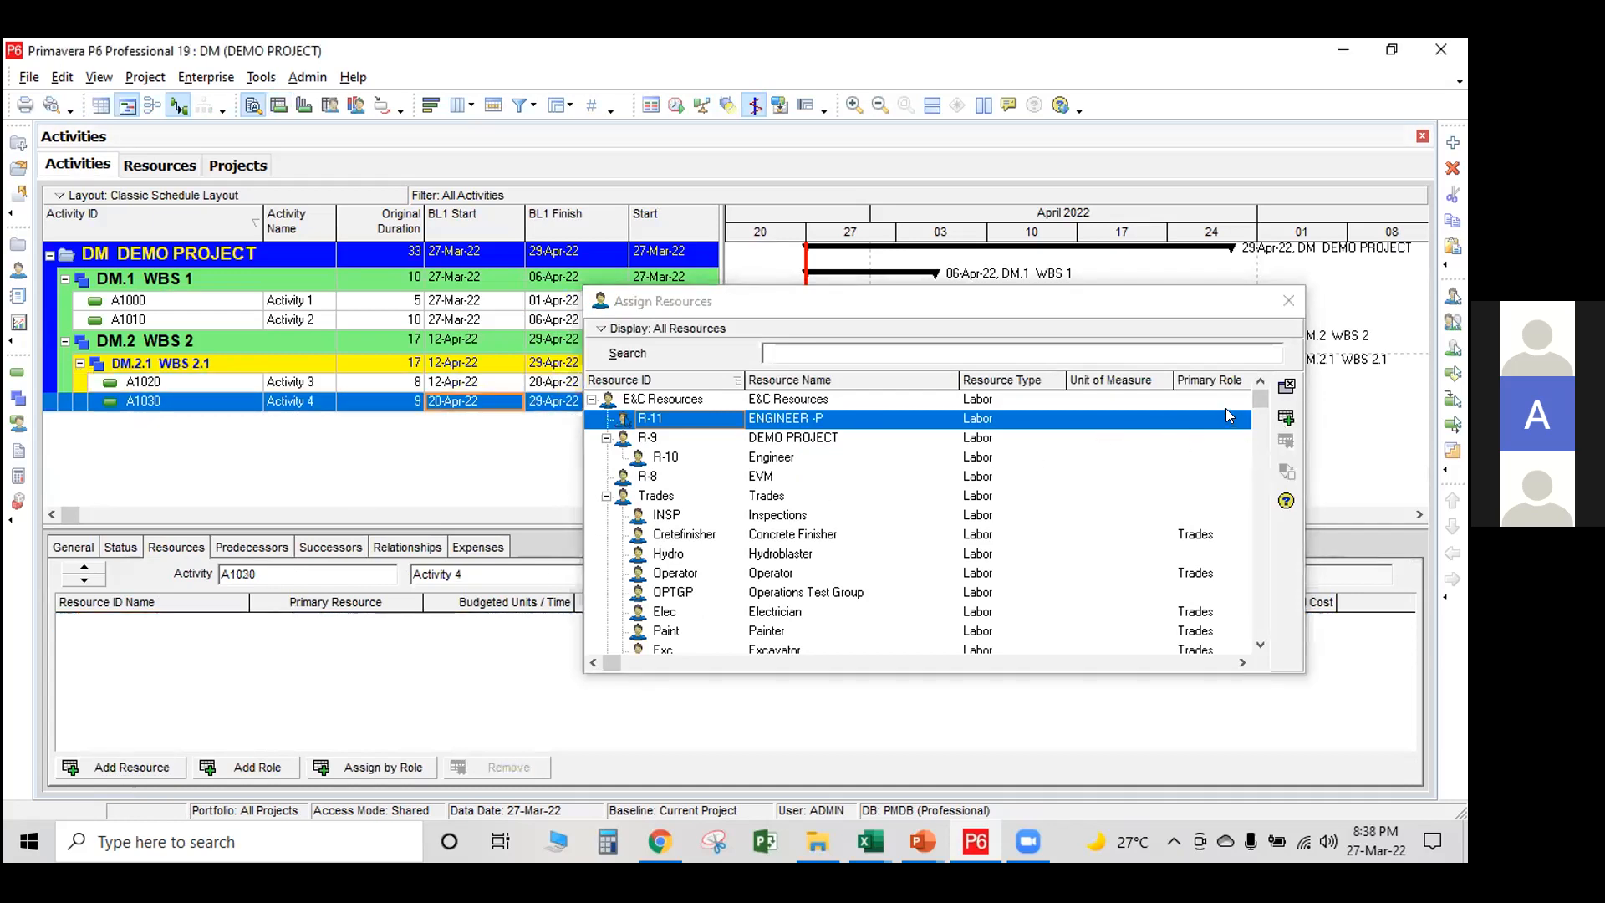
click(1286, 417)
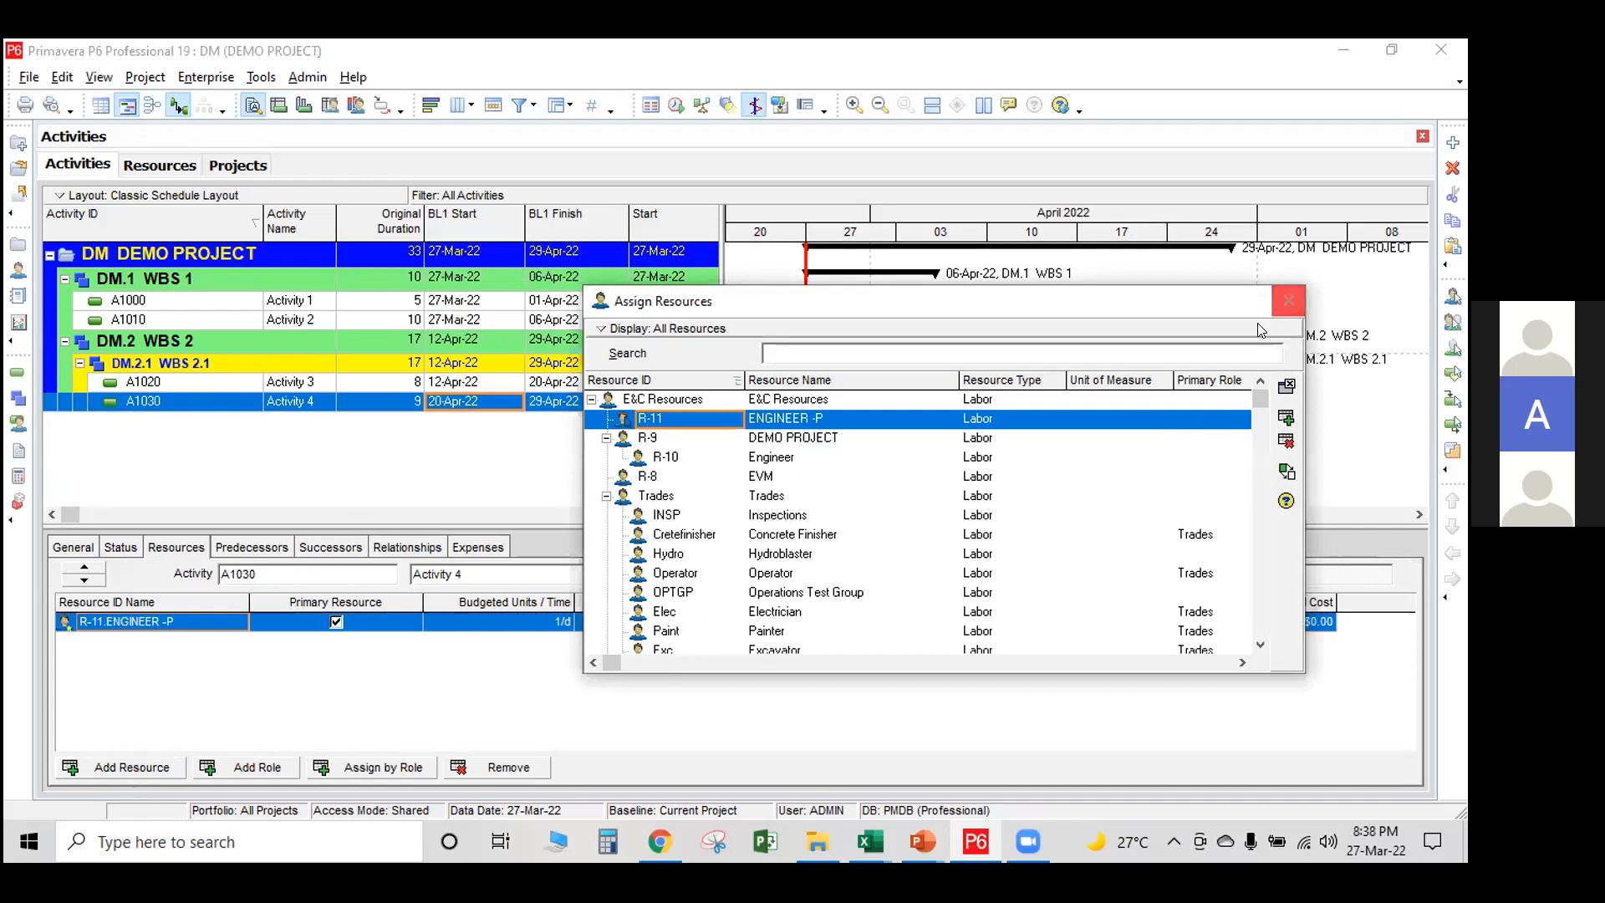
click(1289, 300)
Examine Activity 1's budgeted resource cost and the activity and resource usage spreadsheets and profiles, using a wider timescale.
click(536, 303)
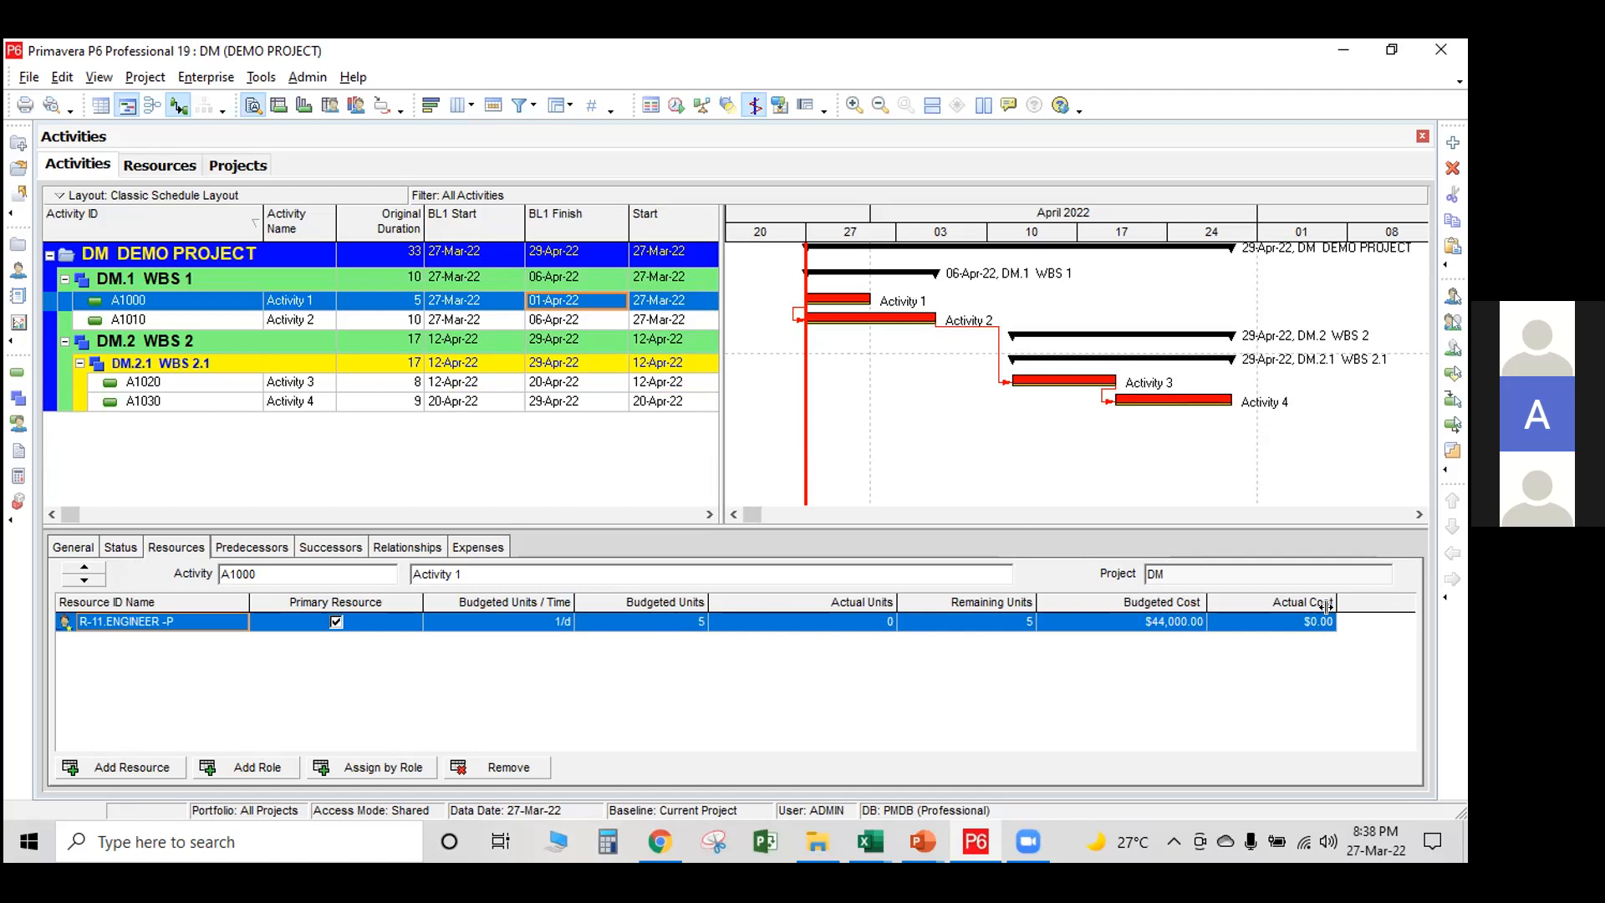
click(280, 109)
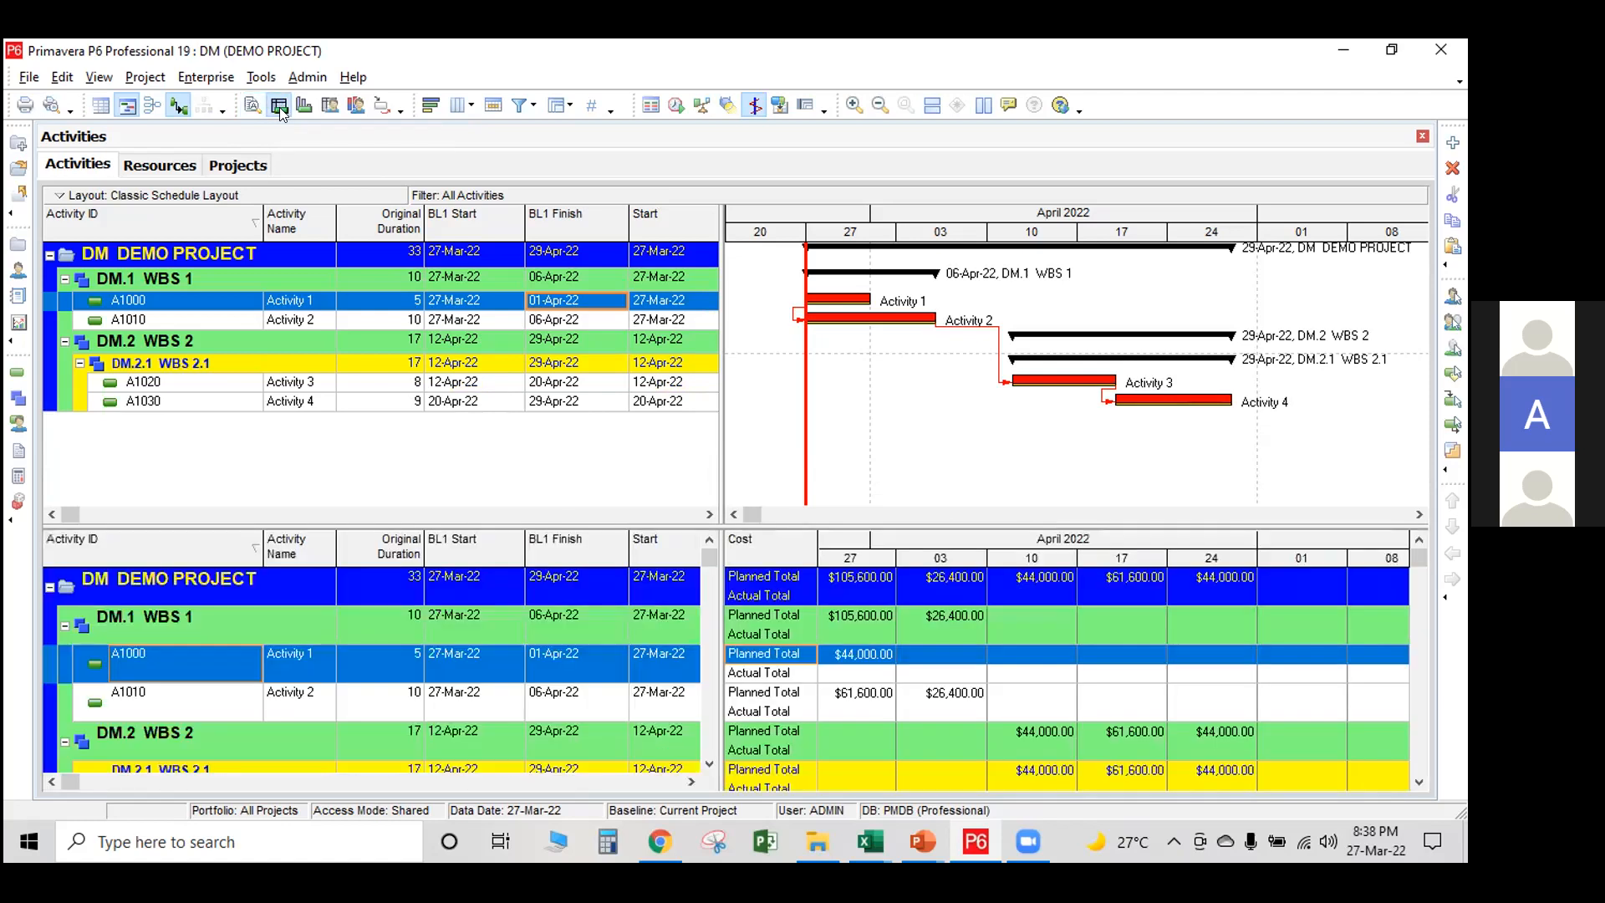
drag(995, 558, 1136, 551)
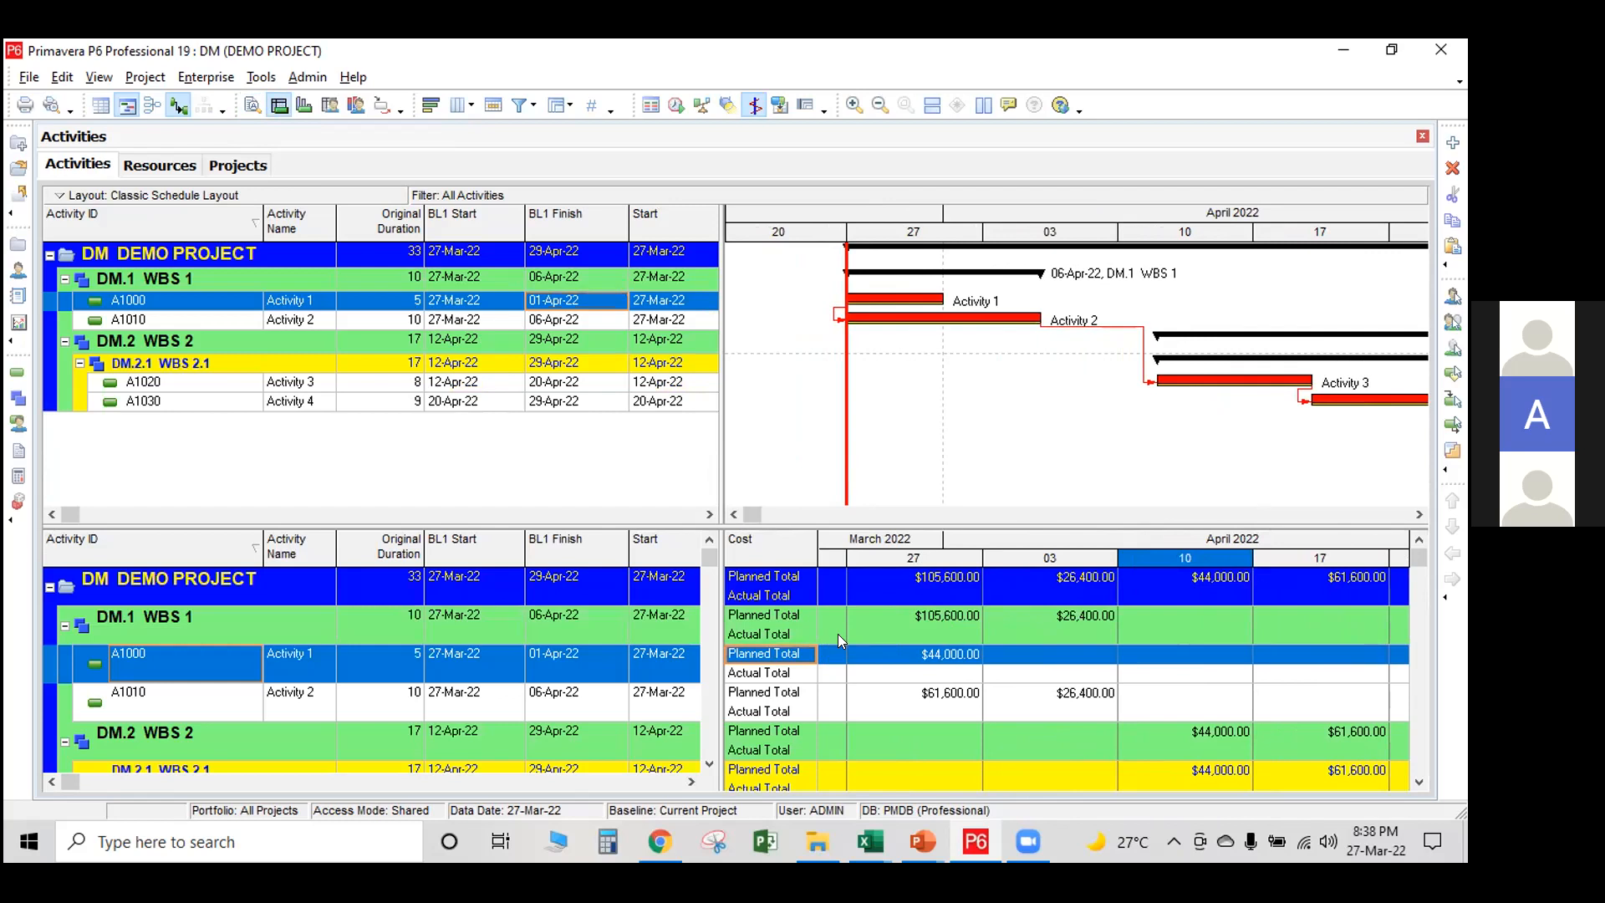
scroll(838, 634, down, 3)
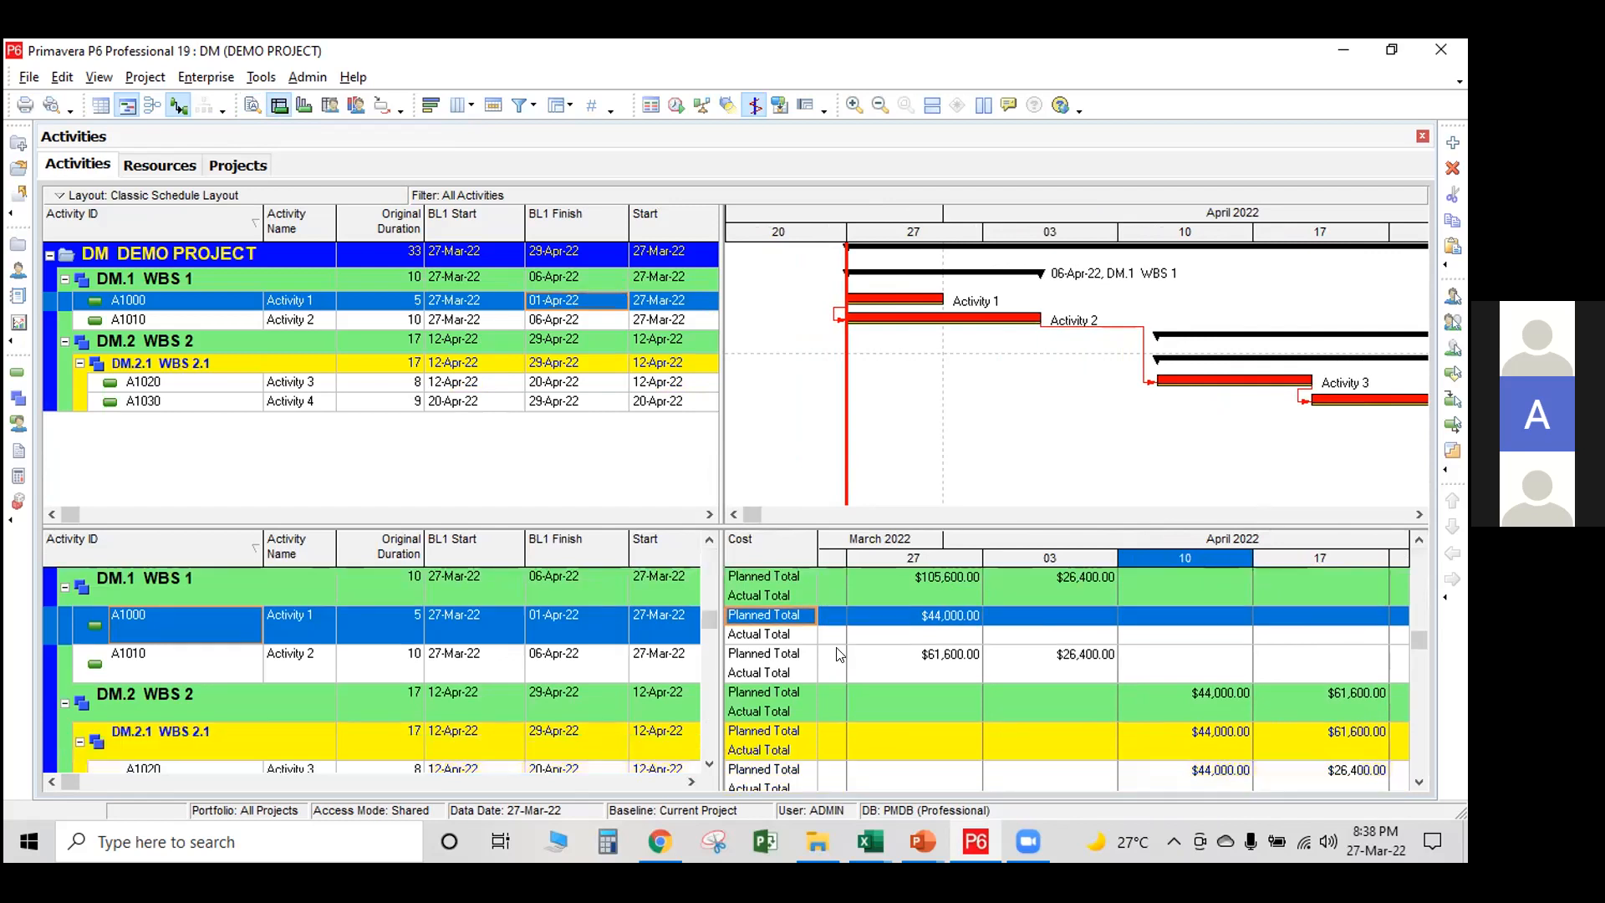
scroll(844, 674, up, 3)
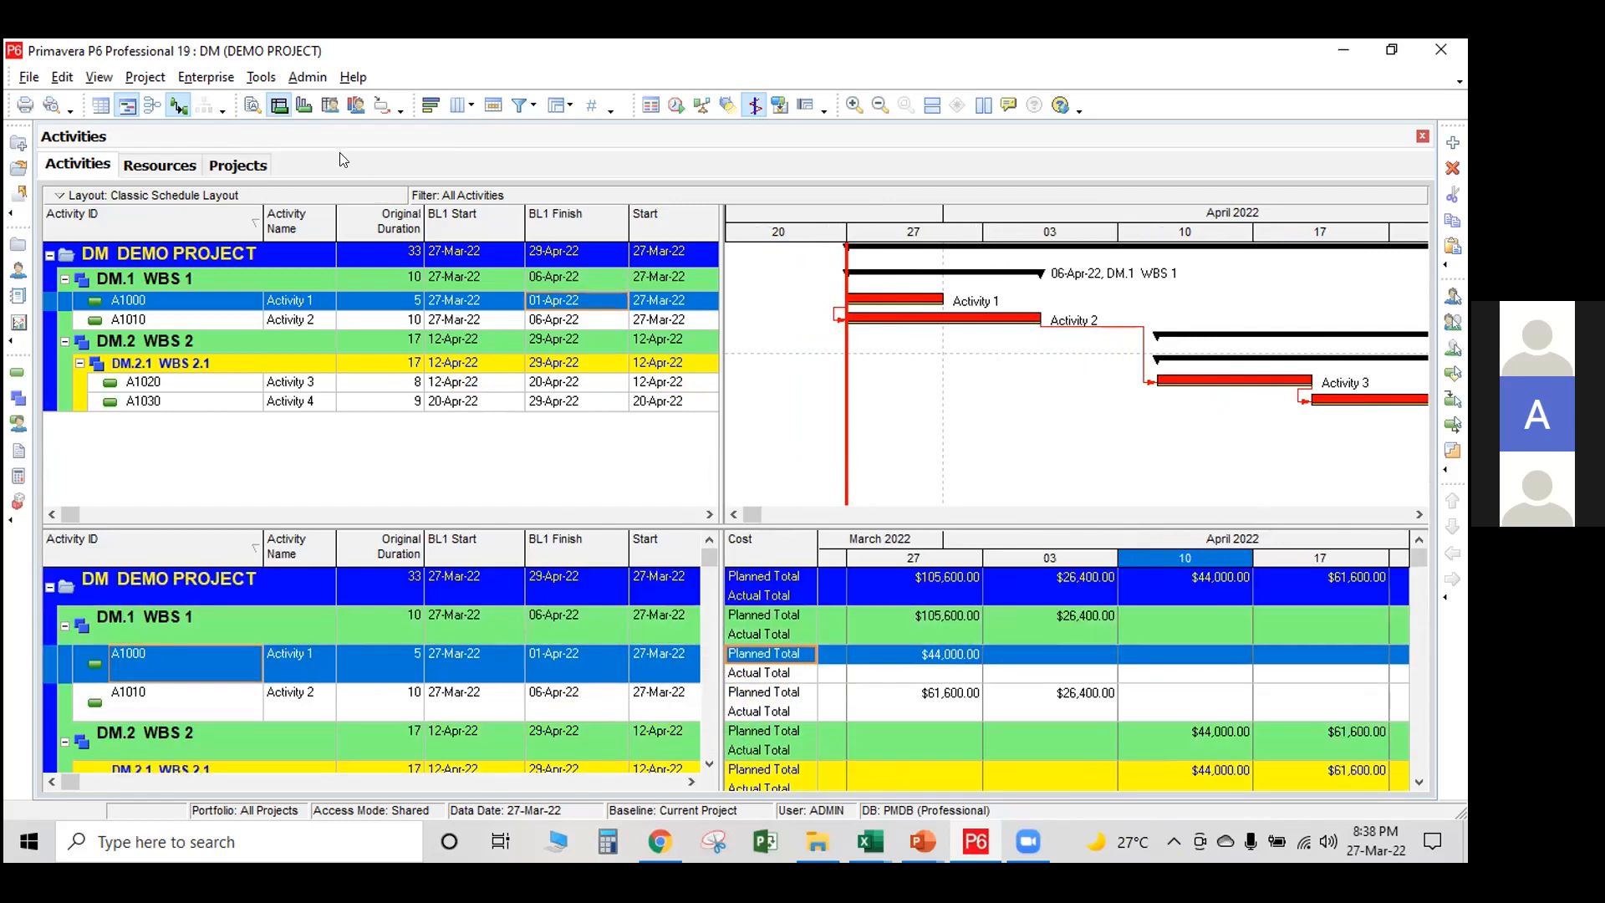
click(304, 106)
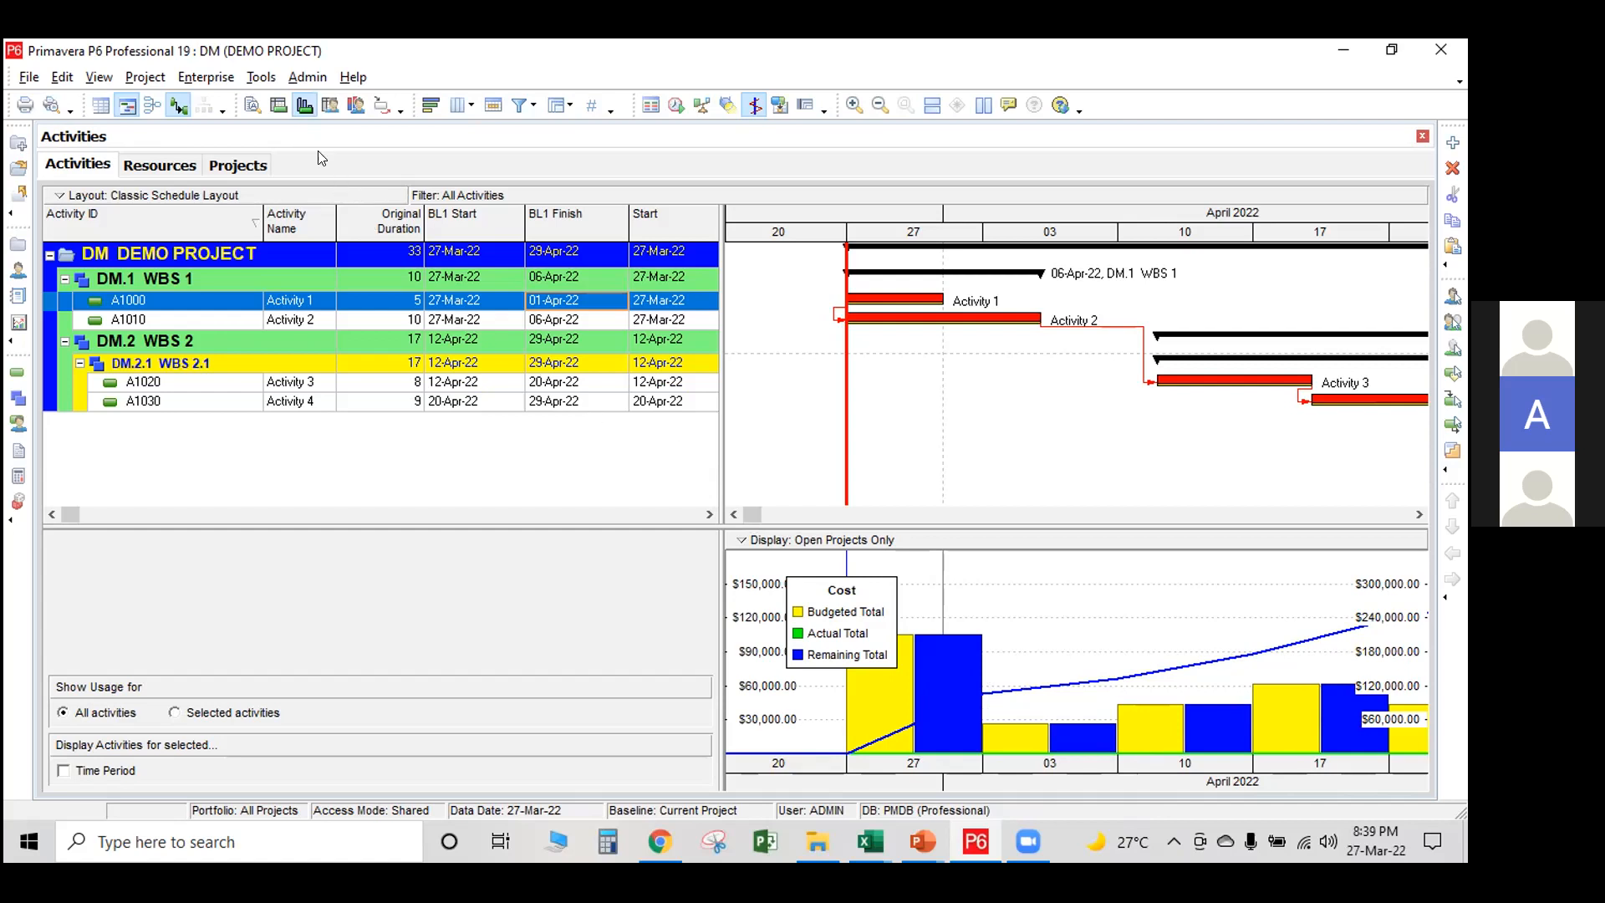
click(279, 105)
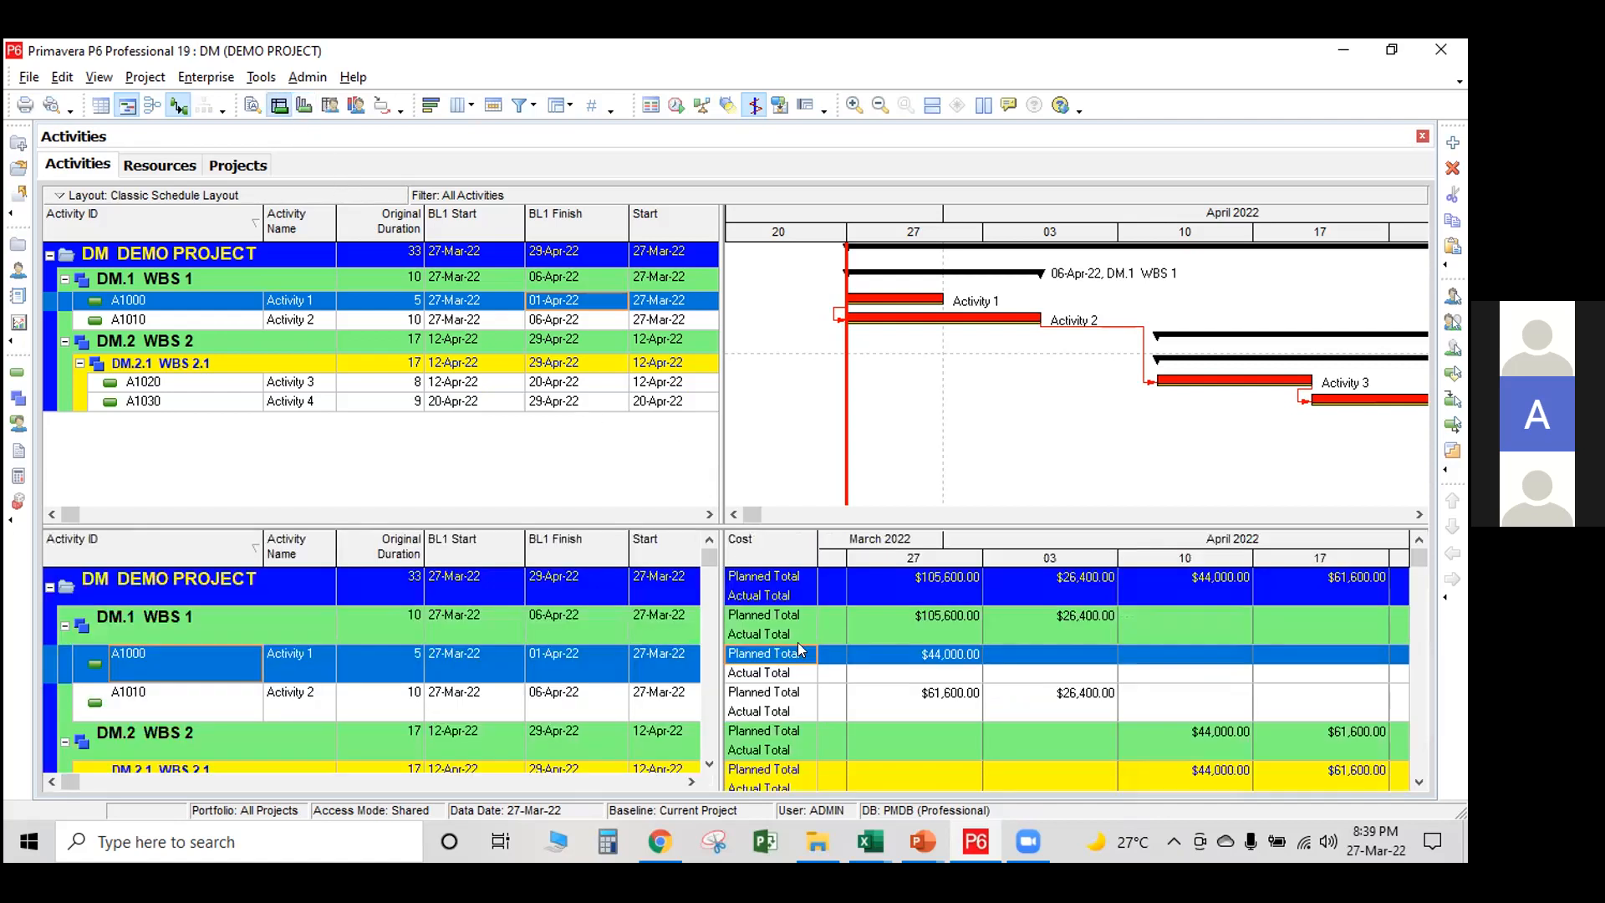
click(331, 106)
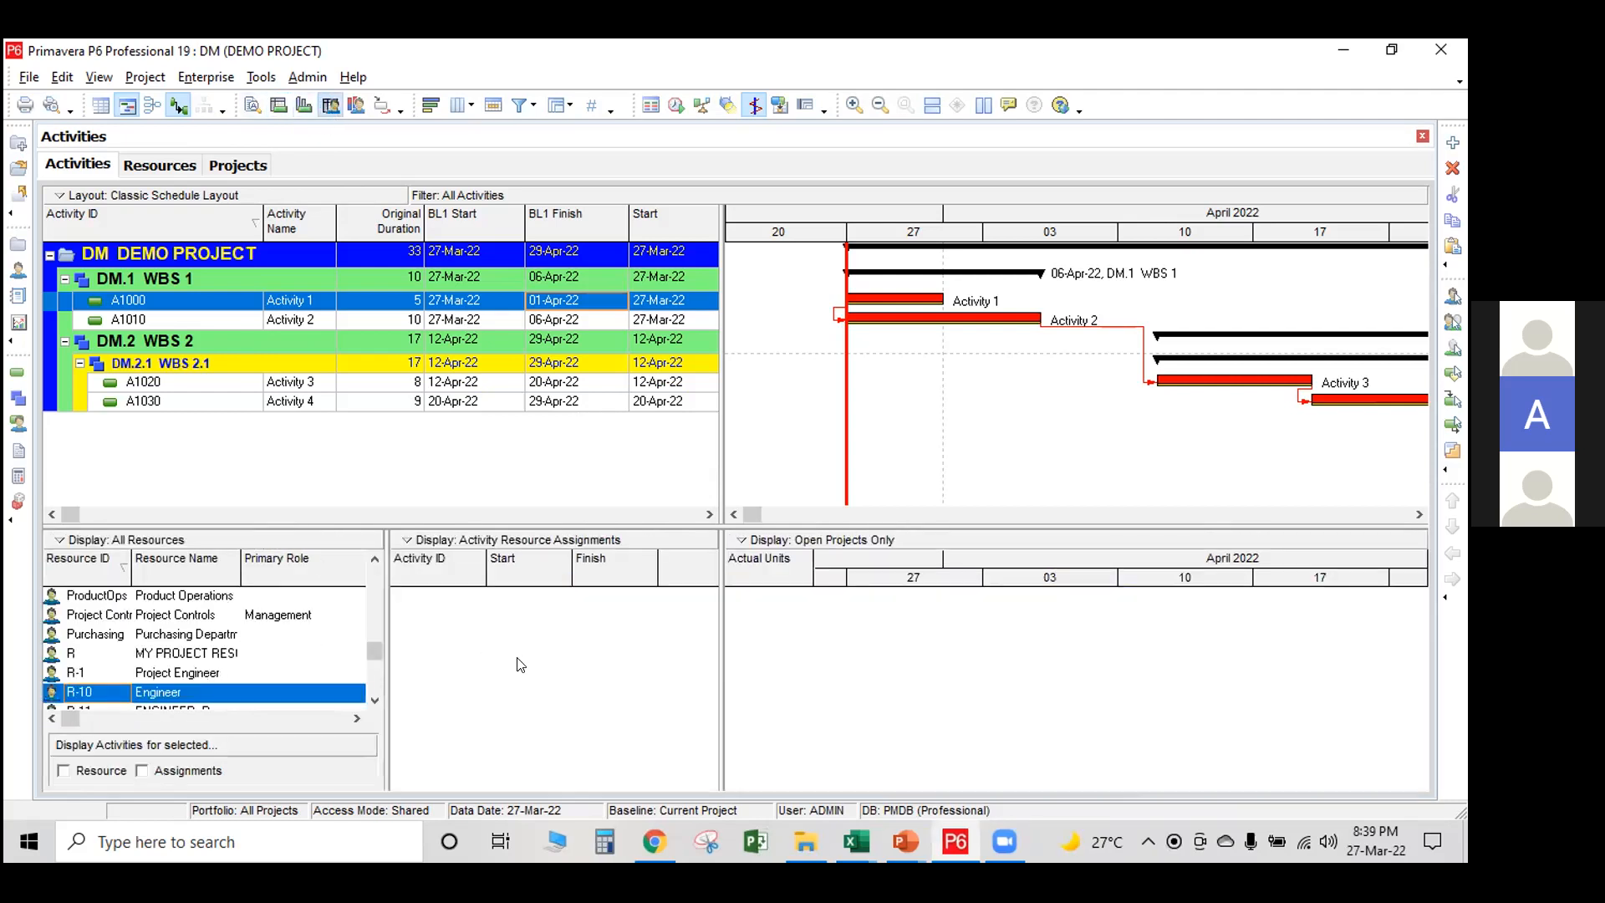
click(356, 106)
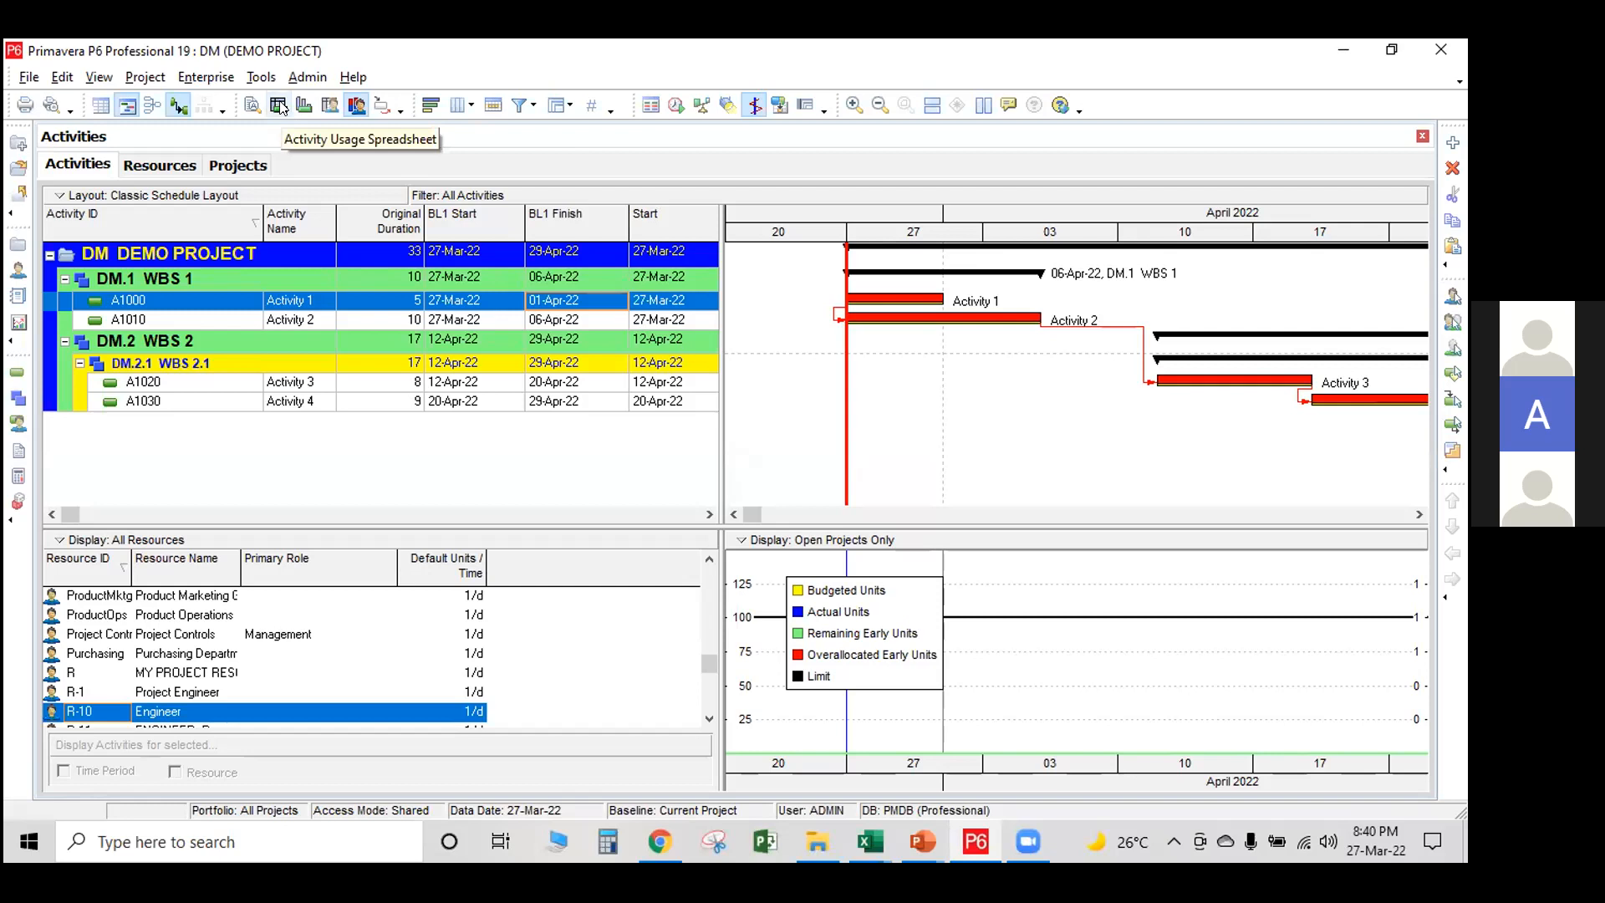
Switch to the Primavera-Demo PPT presentation in PowerPoint and delete slide 30 with the hand-drawn SS relationship sketches.
click(920, 839)
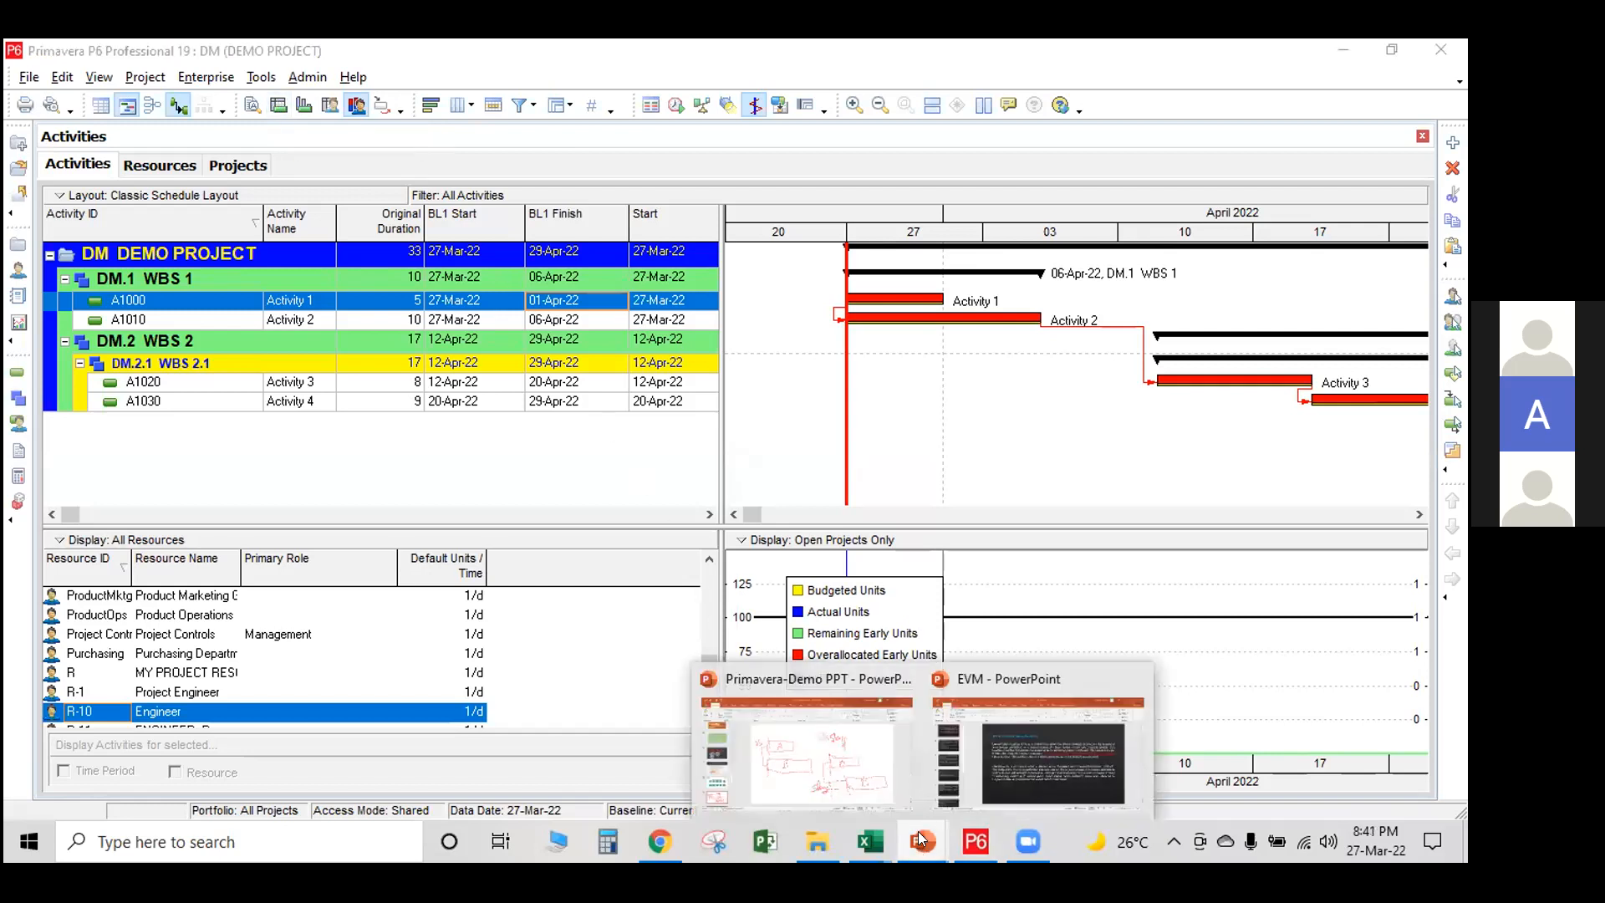
click(818, 741)
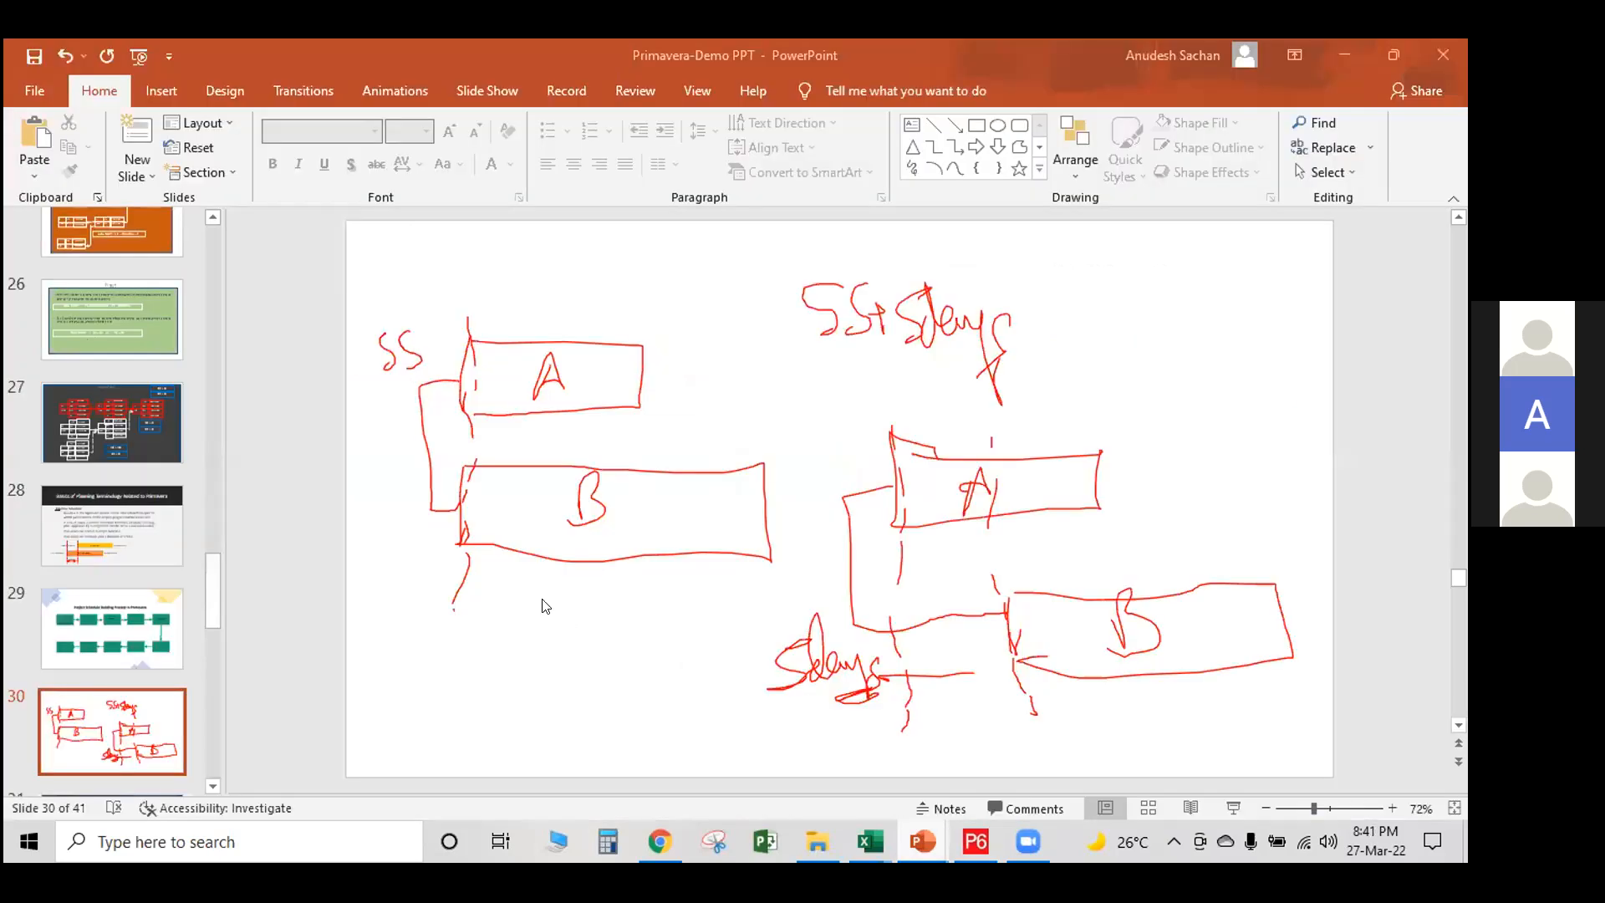
click(162, 730)
key(Delete)
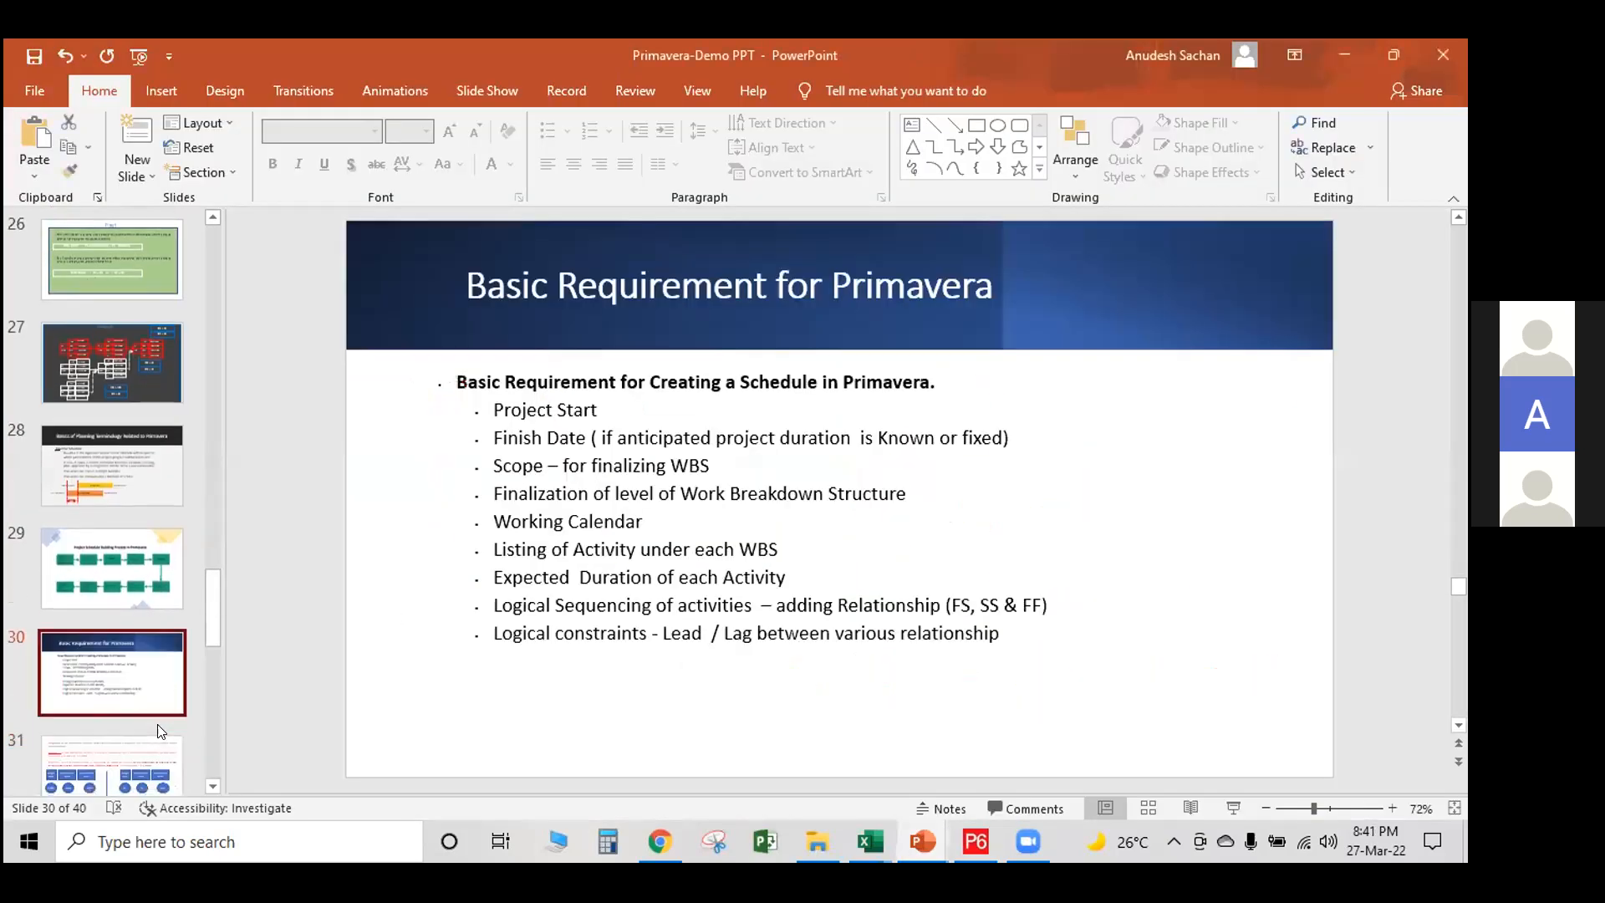
Open slide 31 on activity weightage and present it as a slide show from there.
scroll(132, 510, down, 3)
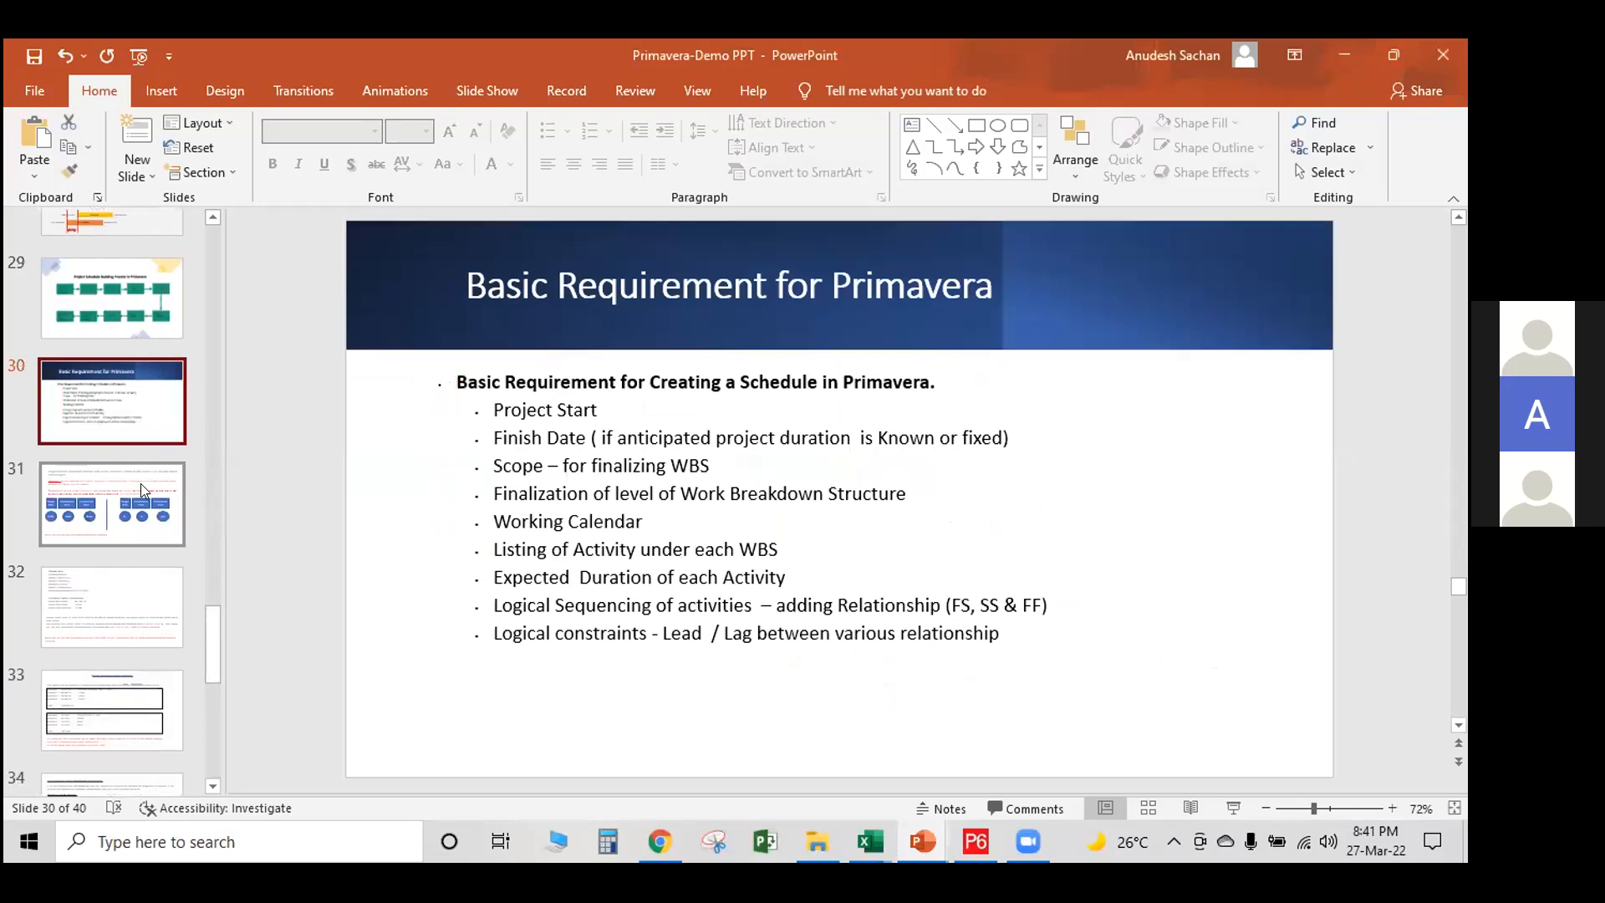
click(140, 484)
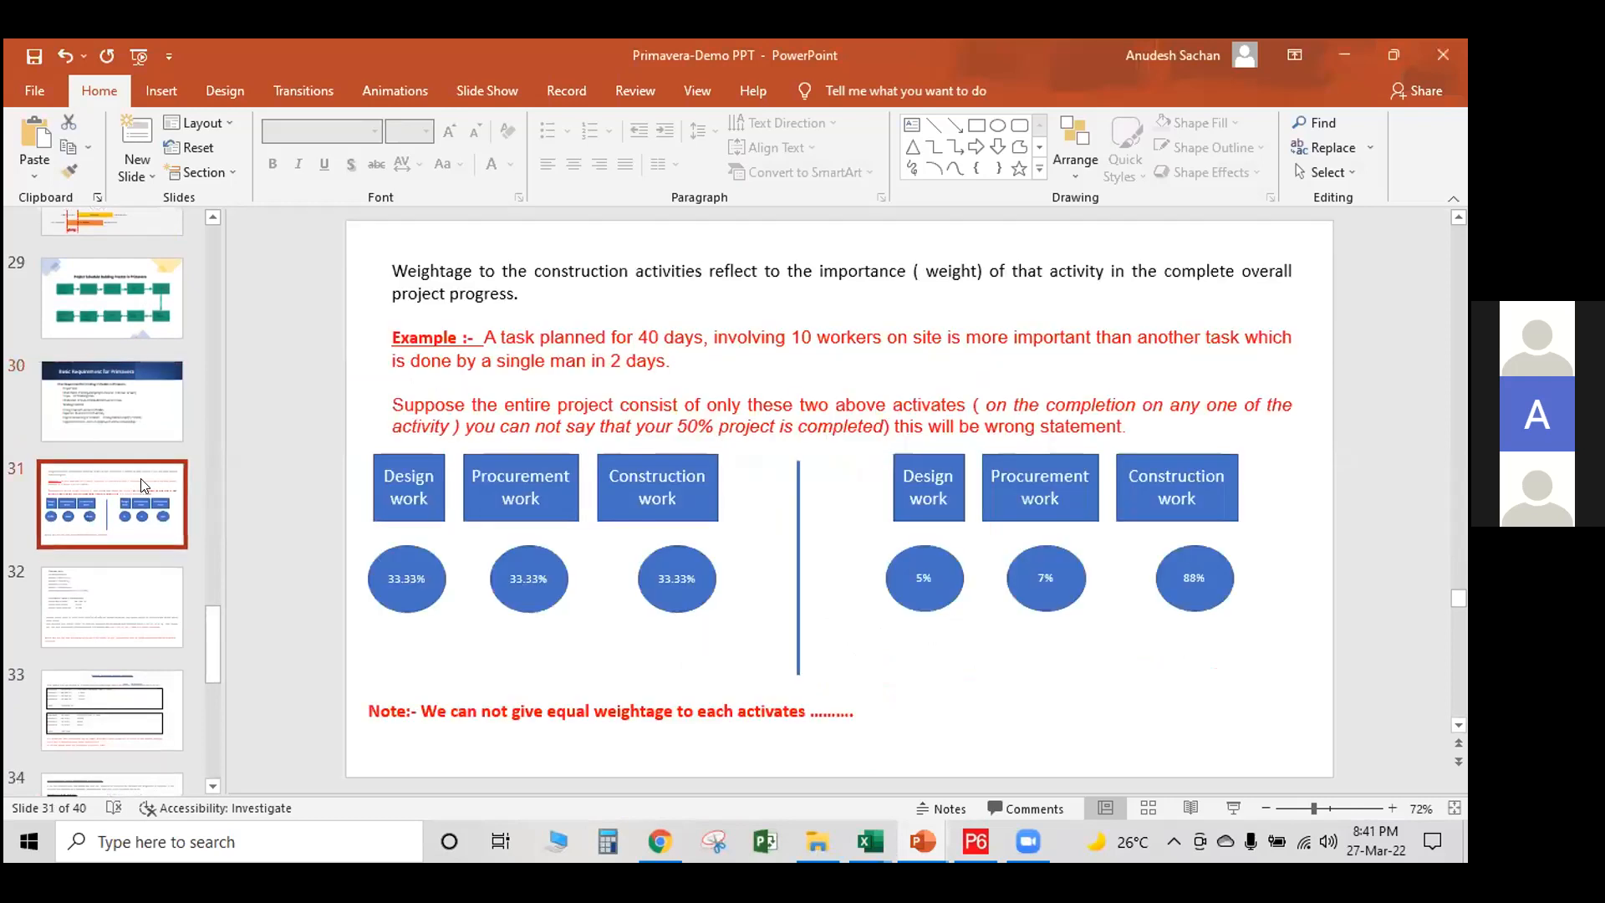
click(1235, 808)
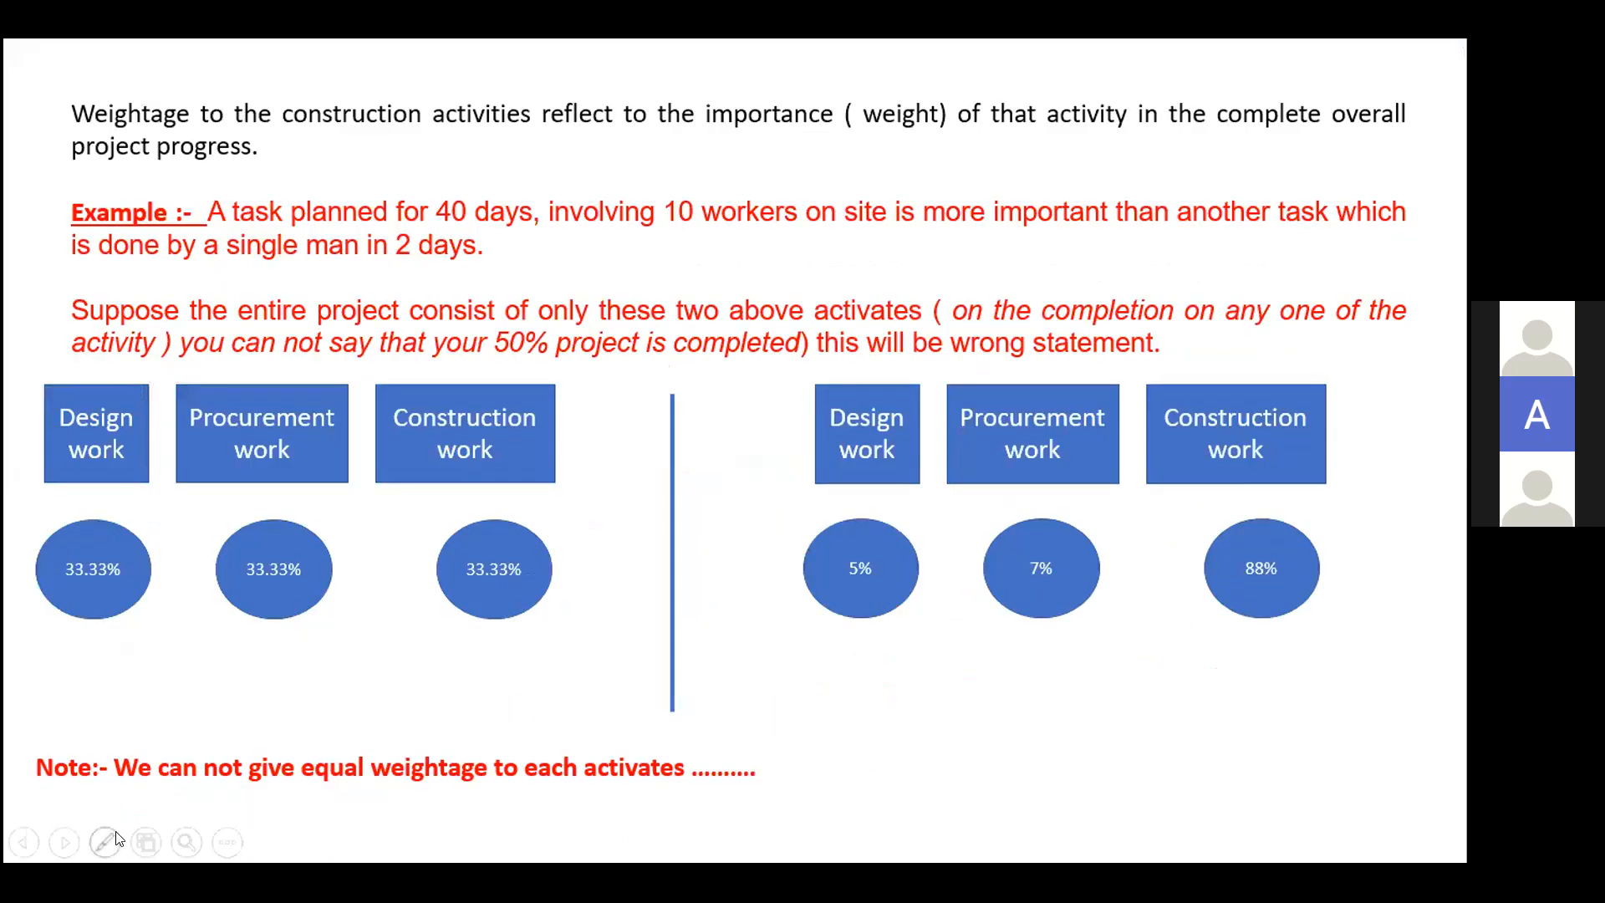
Draw a red check mark with the pen beside the Construction work box of the equal 33.33% weightage example.
click(106, 841)
click(82, 788)
drag(573, 438, 630, 417)
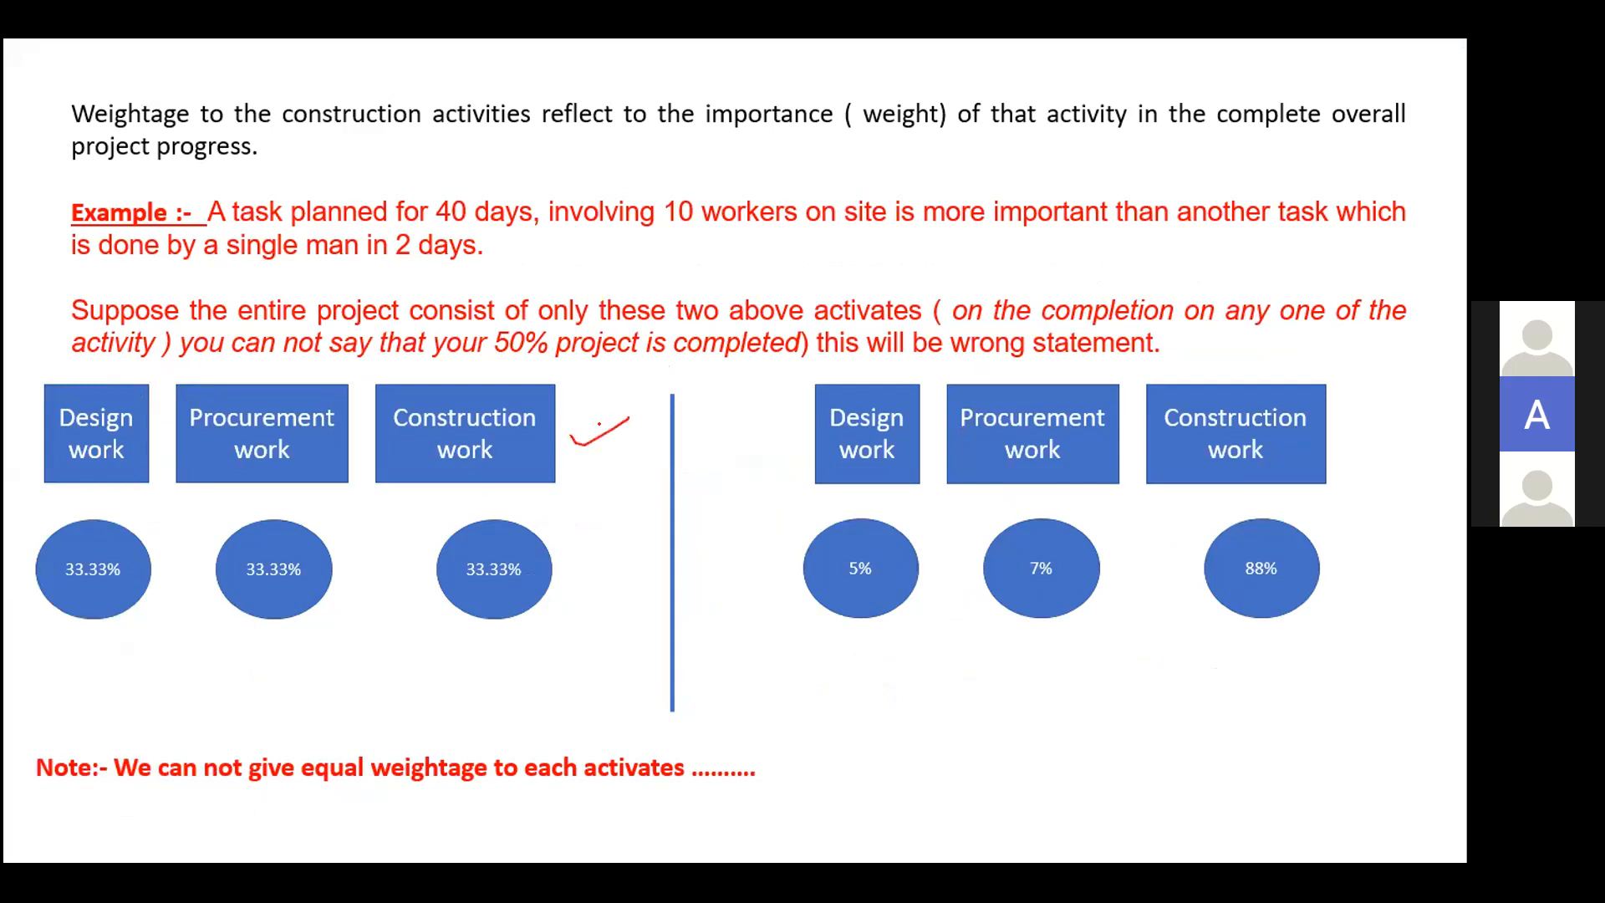